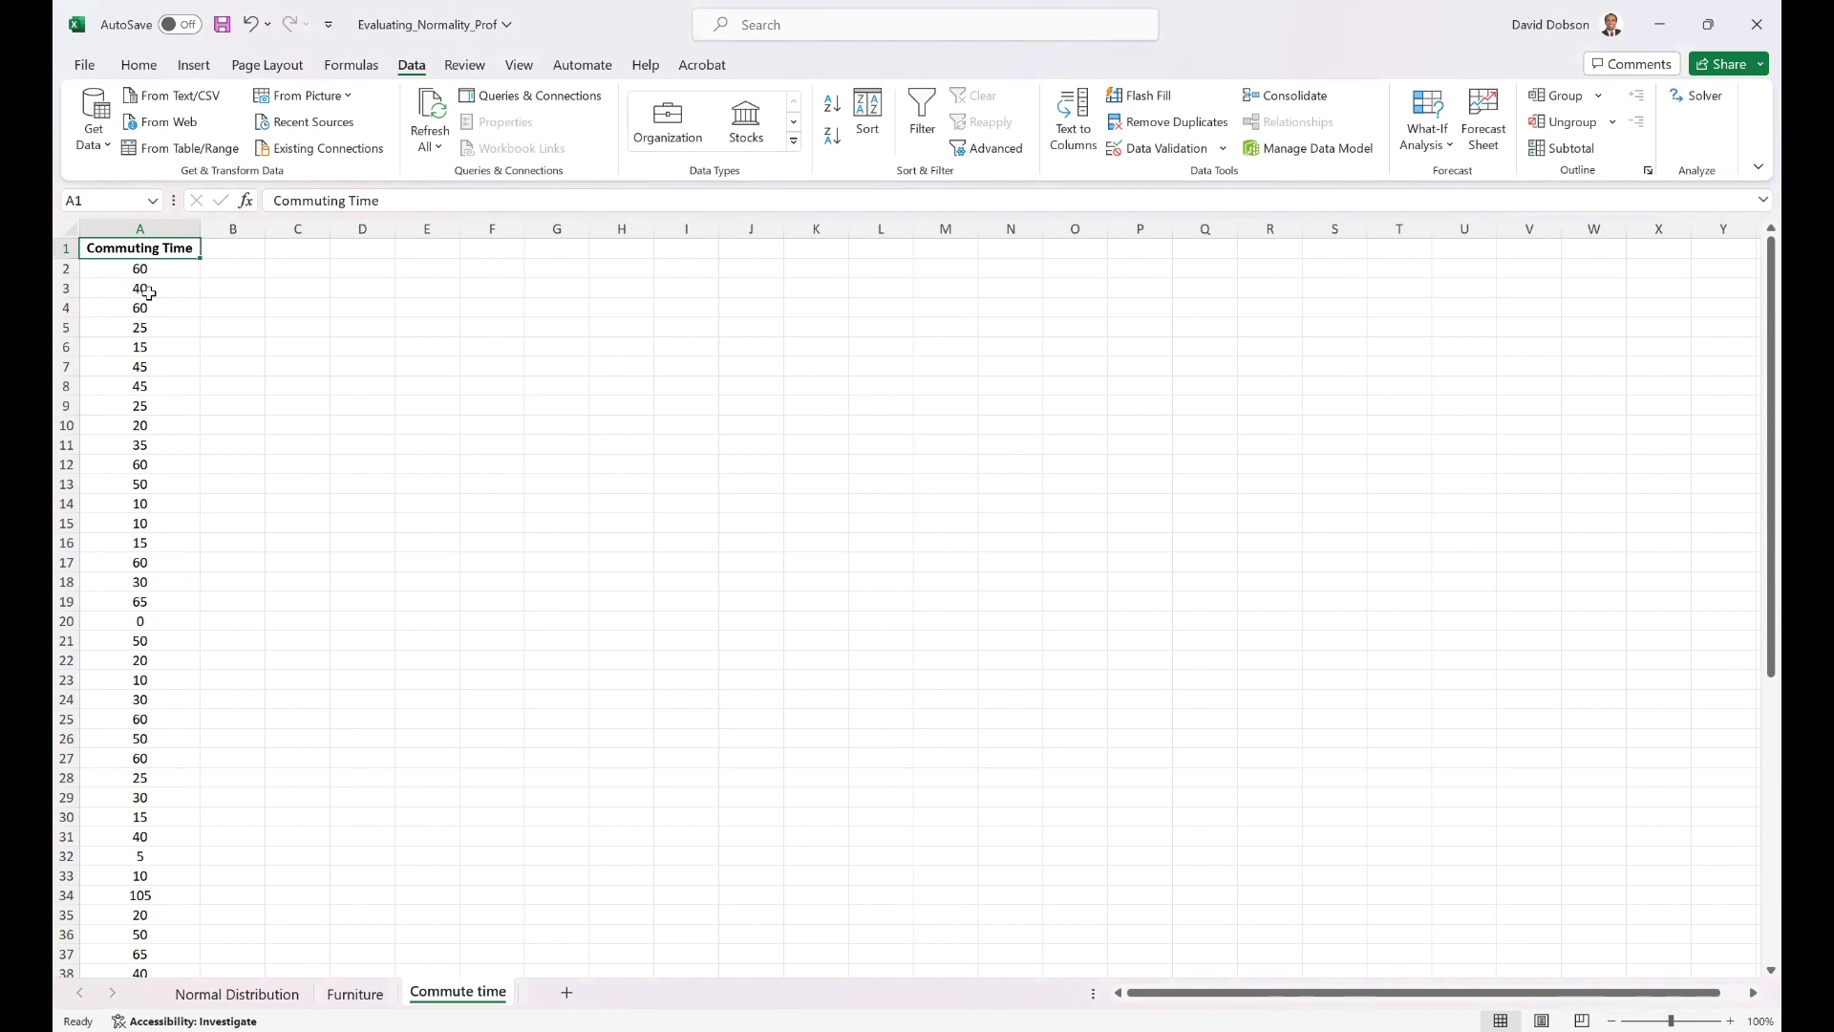
Look through the Commuting Time values in column A from the first row down to the last
key("ctrl+Down")
key("ctrl+Up")
key("Down")
key("Down")
key("Down")
key("Down")
key("Down")
key("Down")
key("Down")
key("Down")
key("Down")
key("Down")
key("Down")
key("Down")
key("Down")
key("Down")
key("Down")
key("Down")
key("Down")
key("Down")
key("Down")
key("Down")
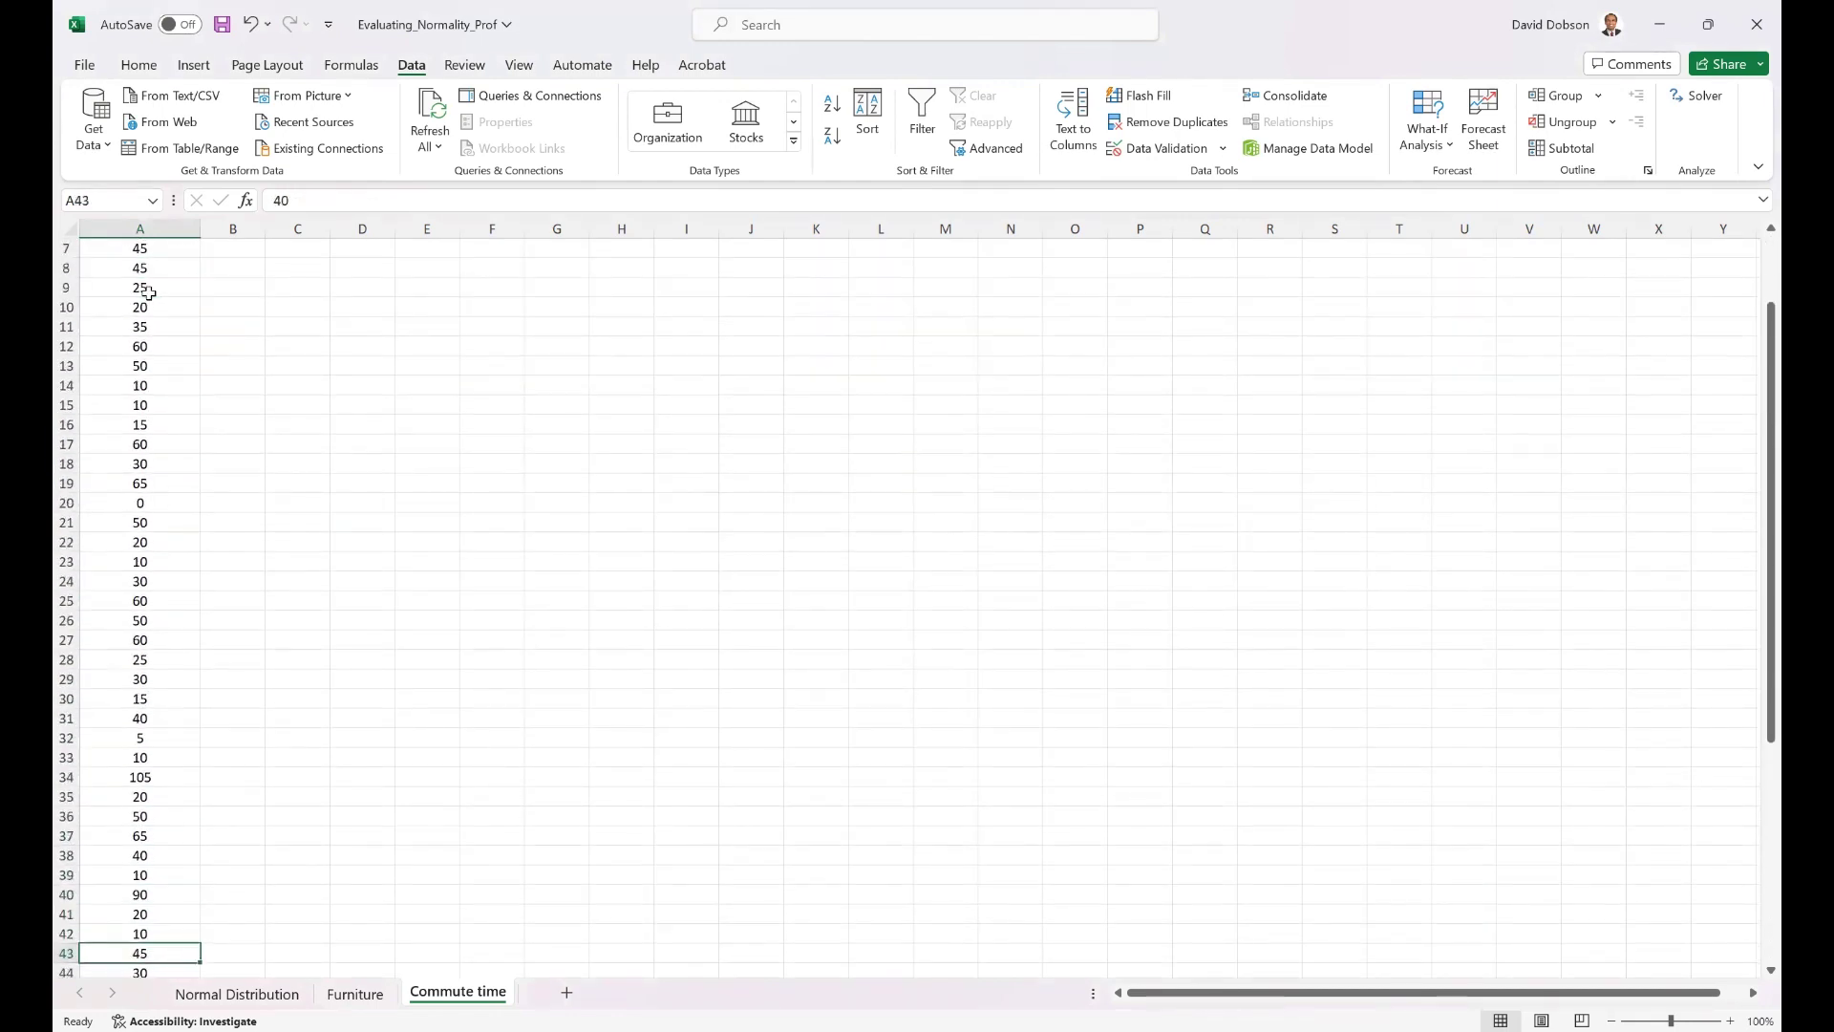
key("Down")
key("Down")
key("Down")
key("Down")
key("Down")
key("Down")
key("Down")
key("Down")
key("Down")
key("Down")
key("Down")
key("Down")
key("Down")
key("Down")
key("ctrl+Up")
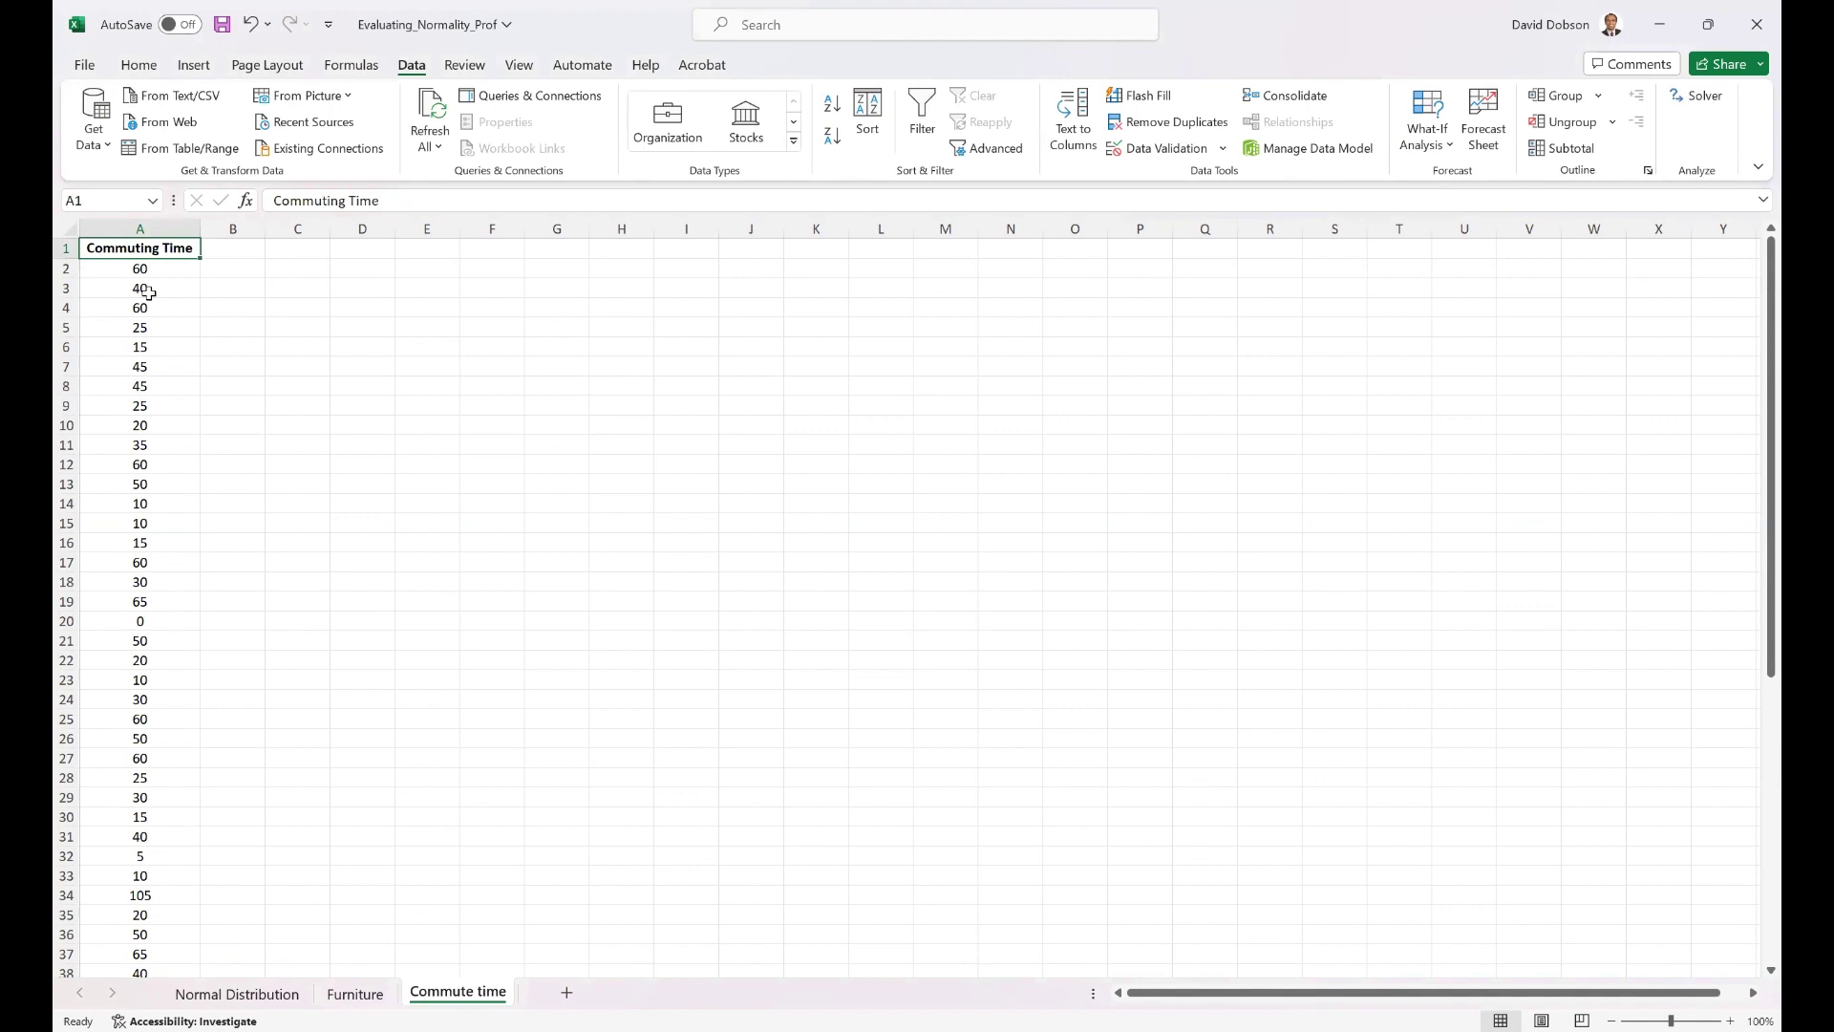
key("Down")
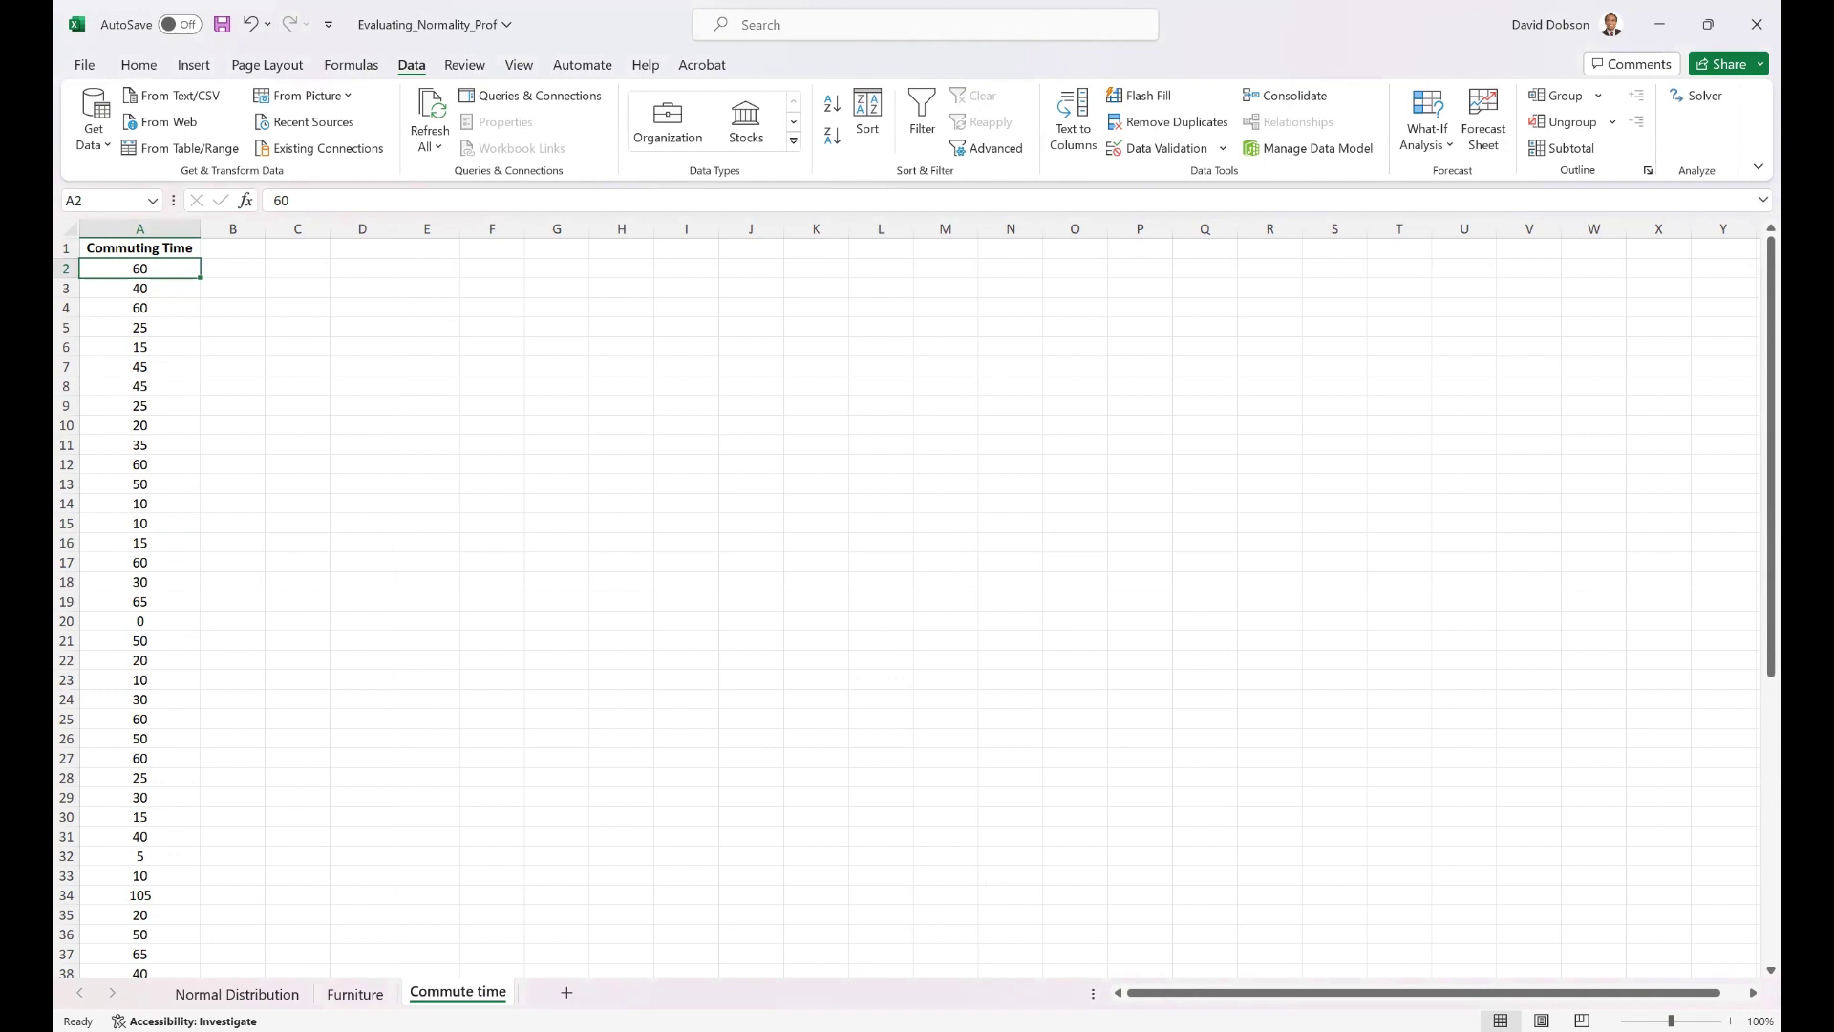
Sort the Commuting Time data in column A by cell values from smallest to largest, treating the first row as a header
key("alt+Tab")
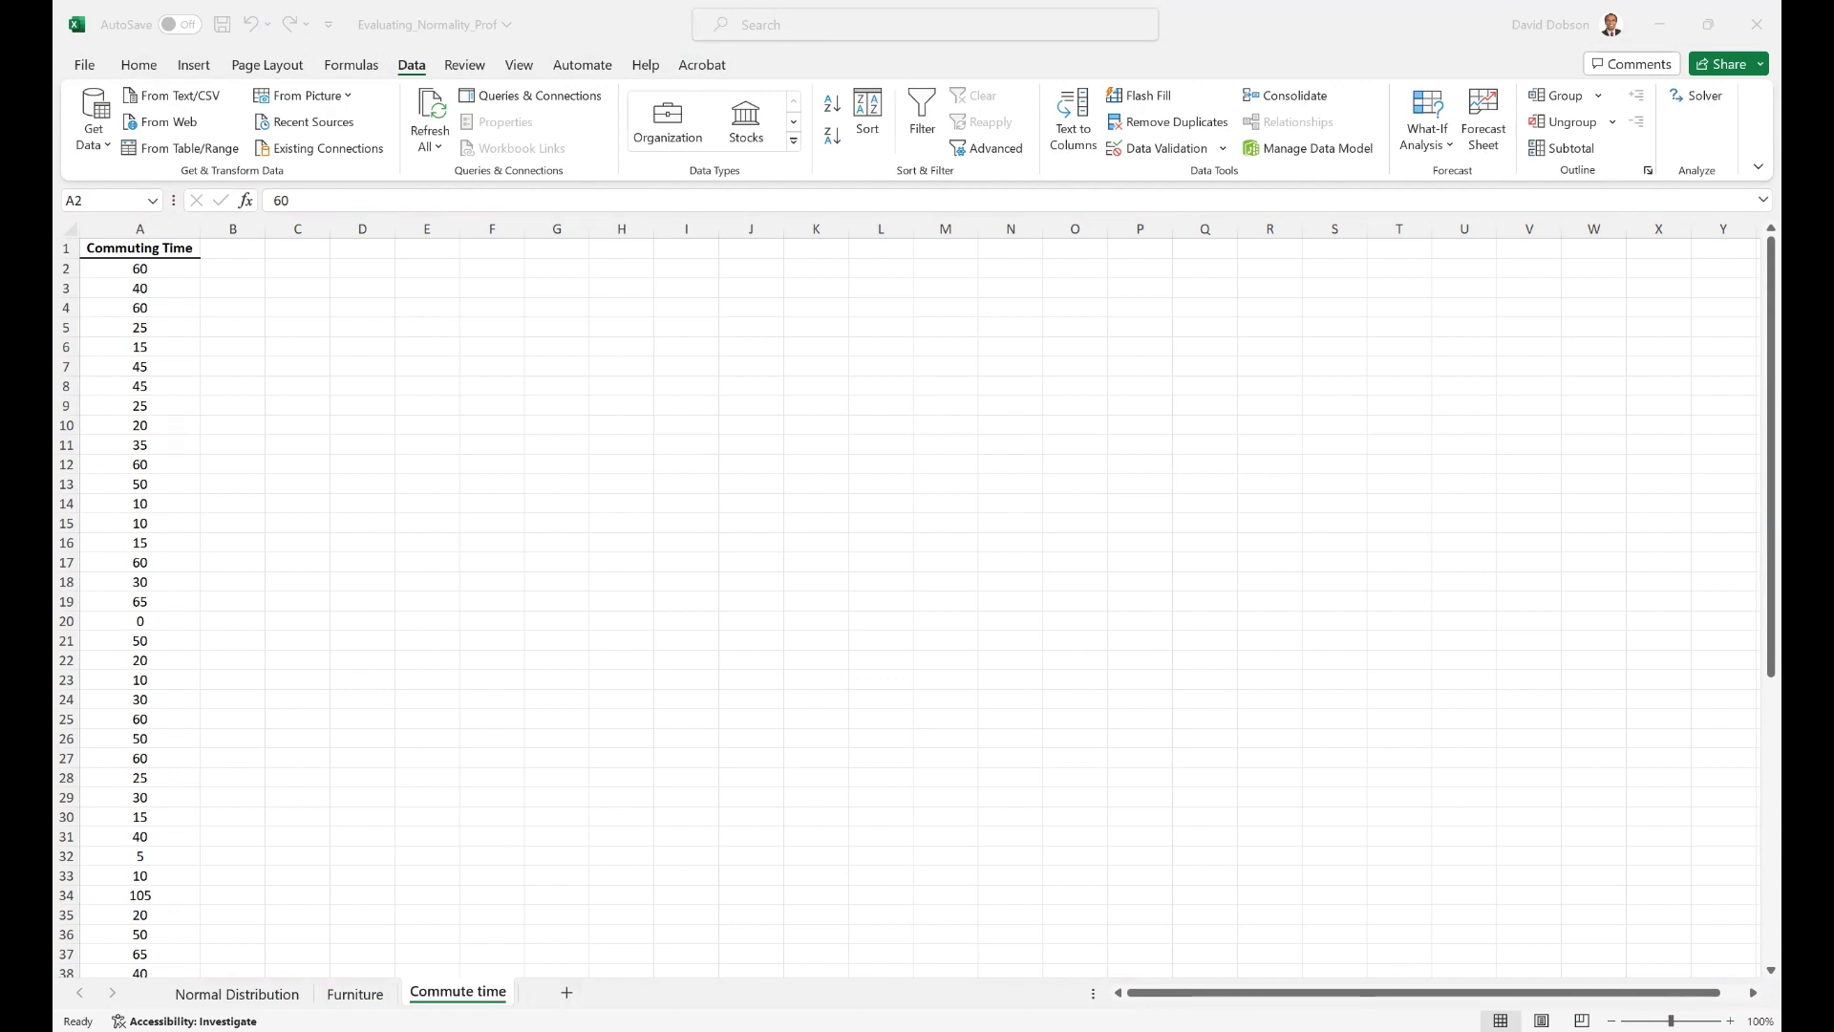
left_click(400, 568)
key("Up")
key("Down")
key("Up")
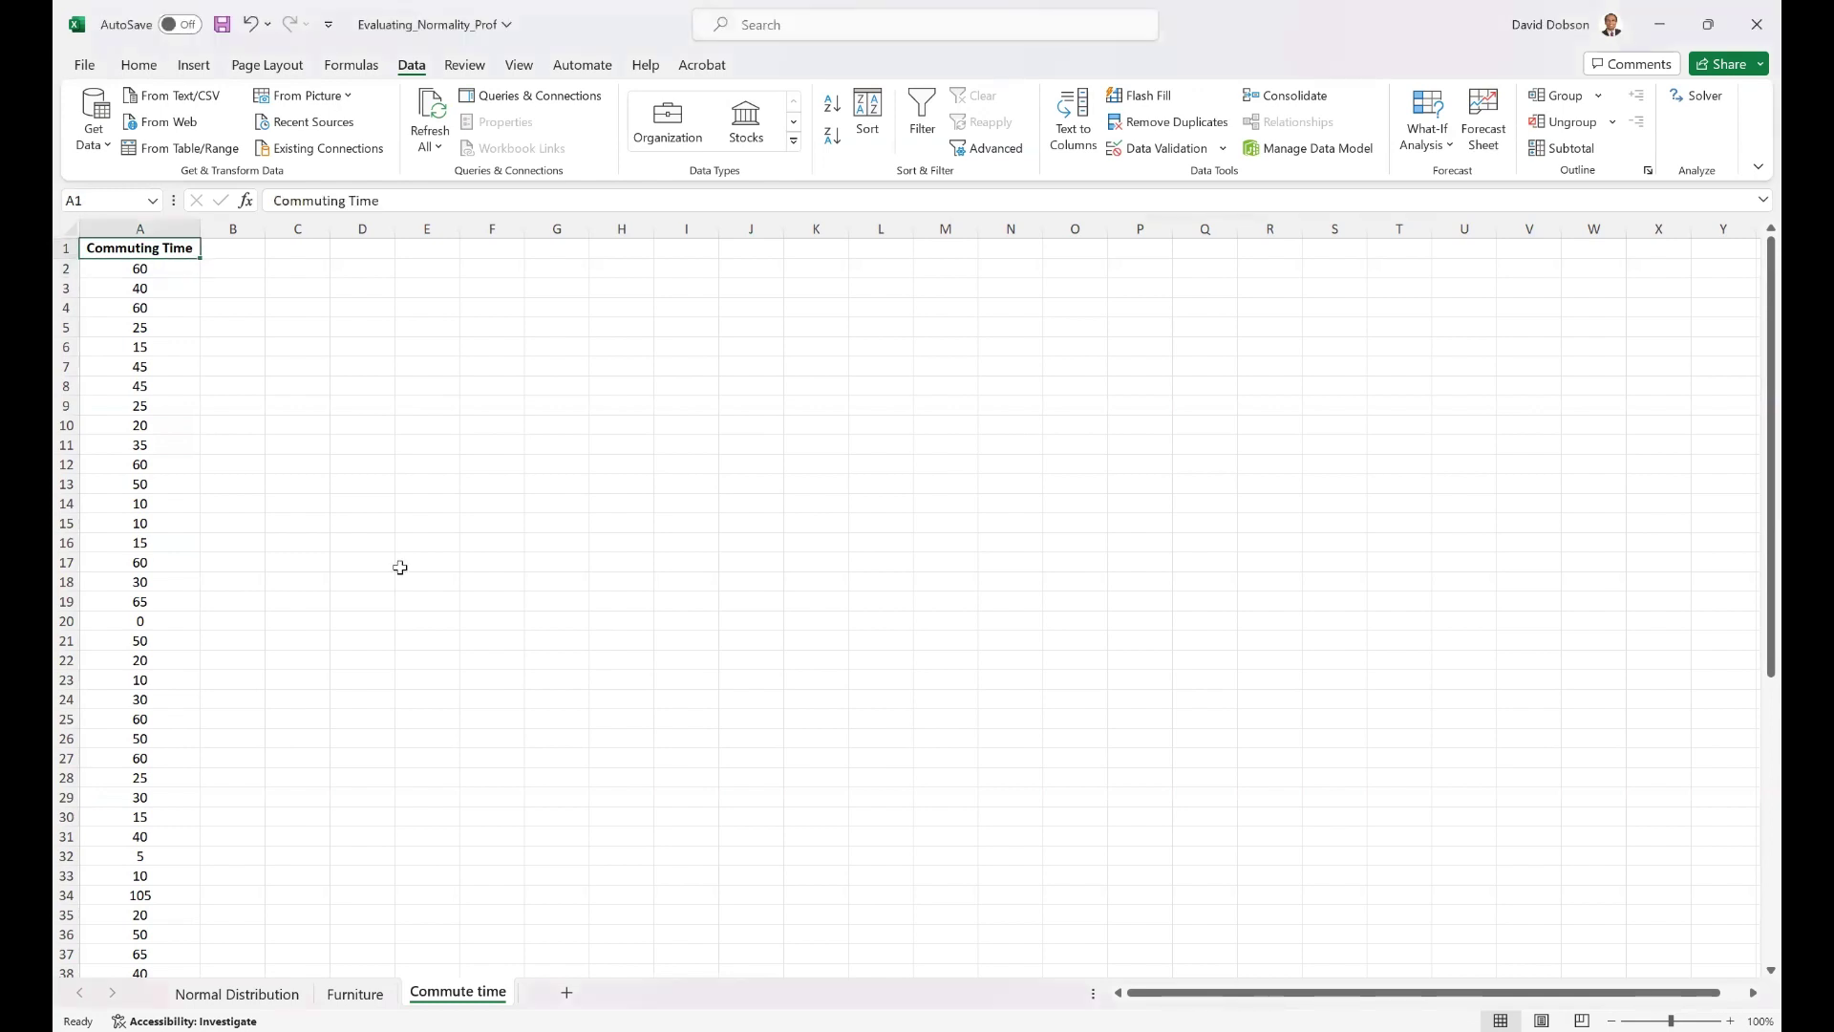
key("ctrl+shift+Down")
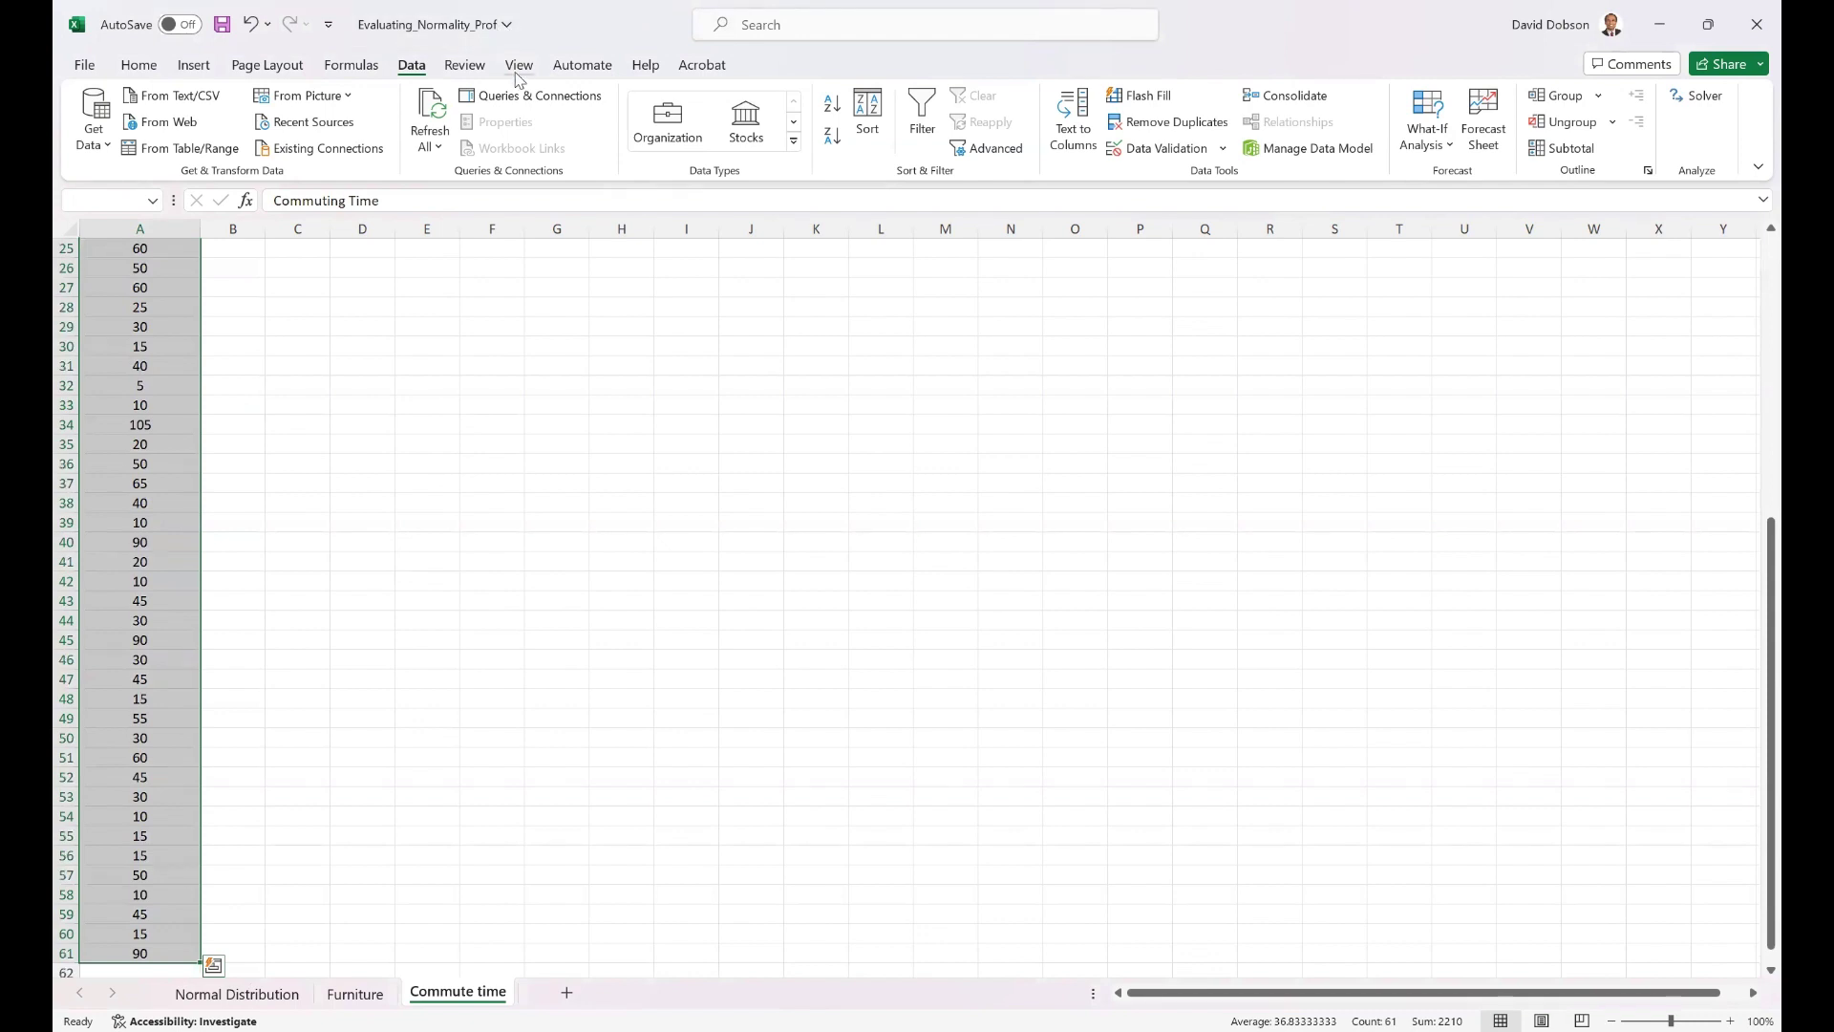
left_click(866, 115)
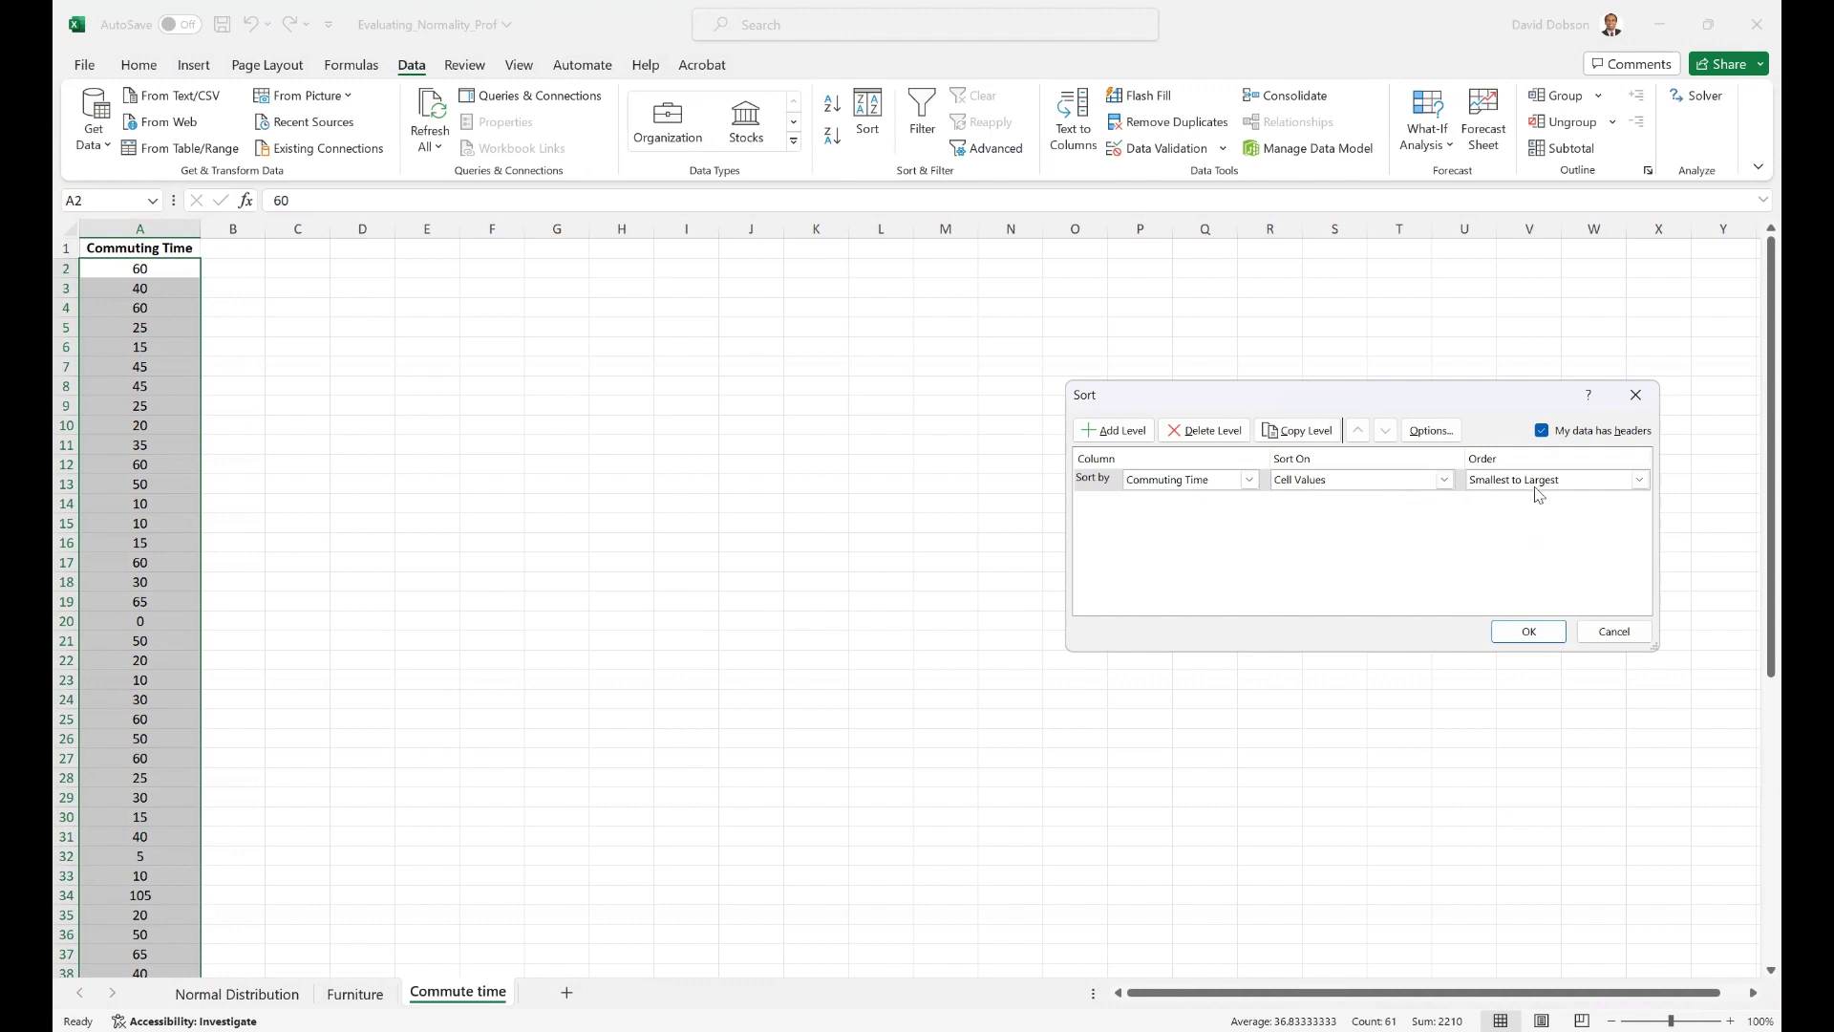
left_click(1530, 631)
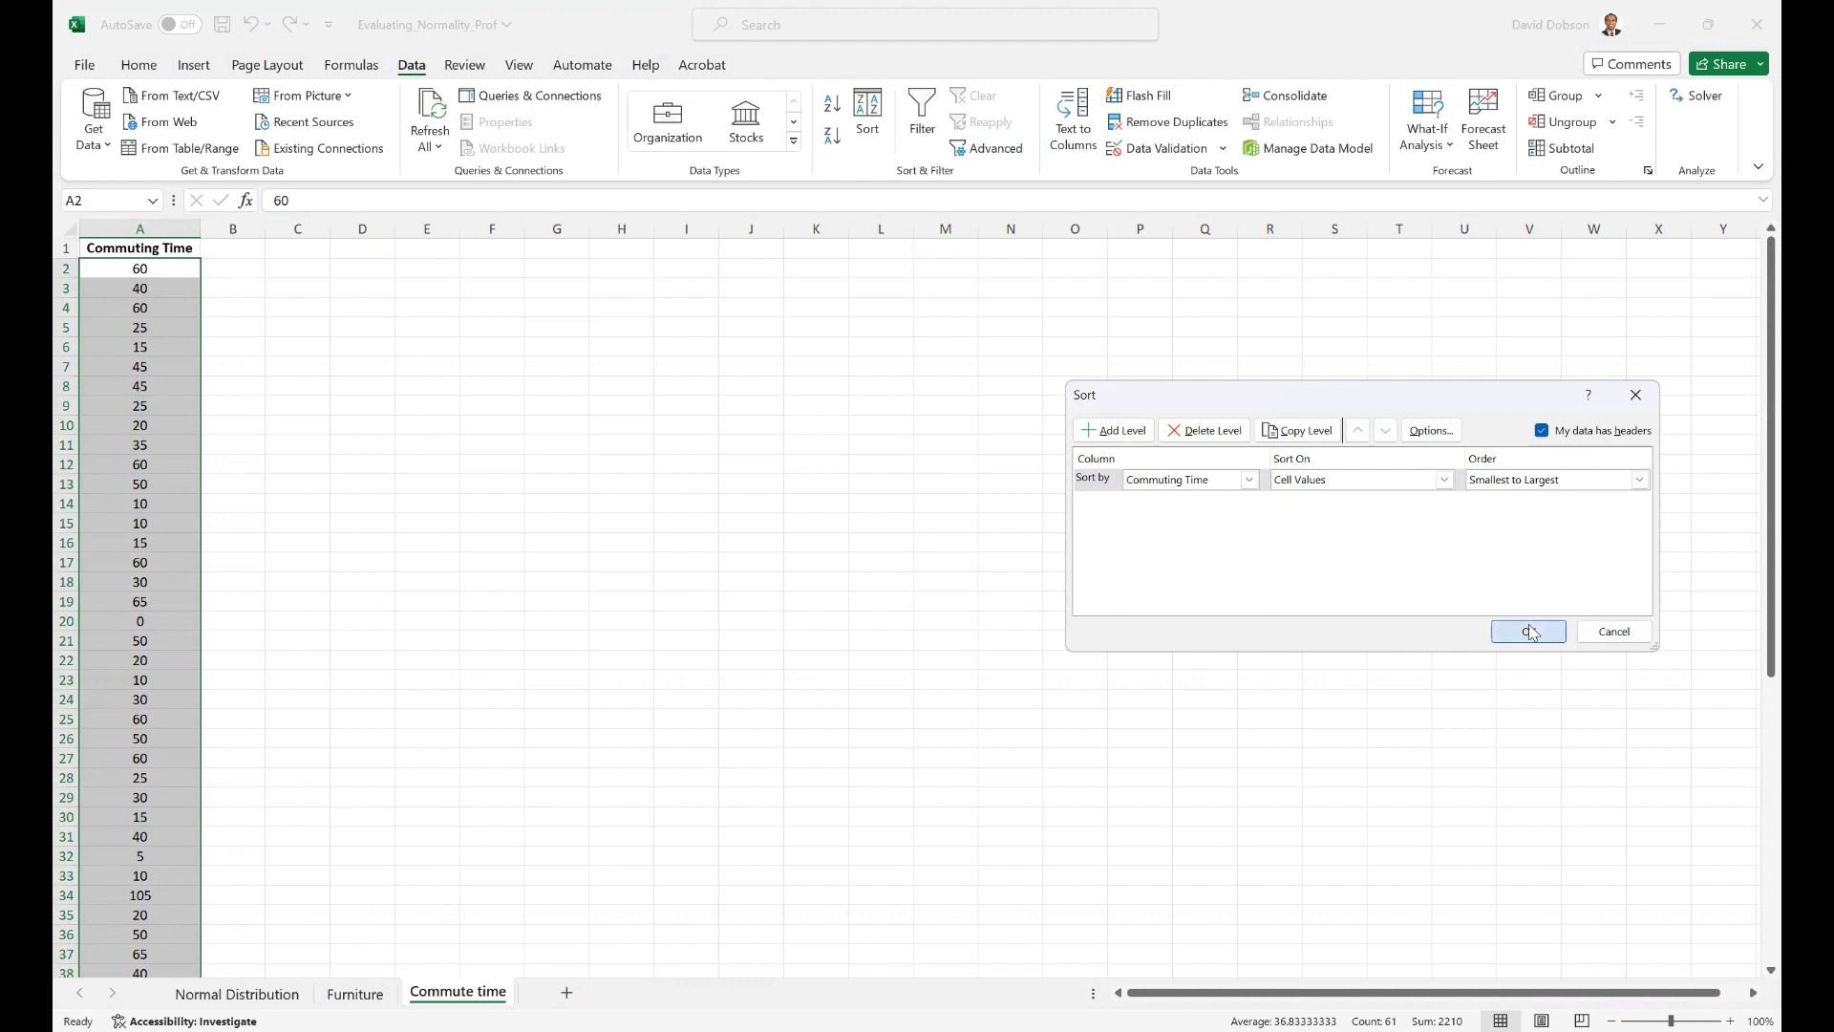
Check the smallest and largest commuting times at both ends of the sorted column
left_click(146, 271)
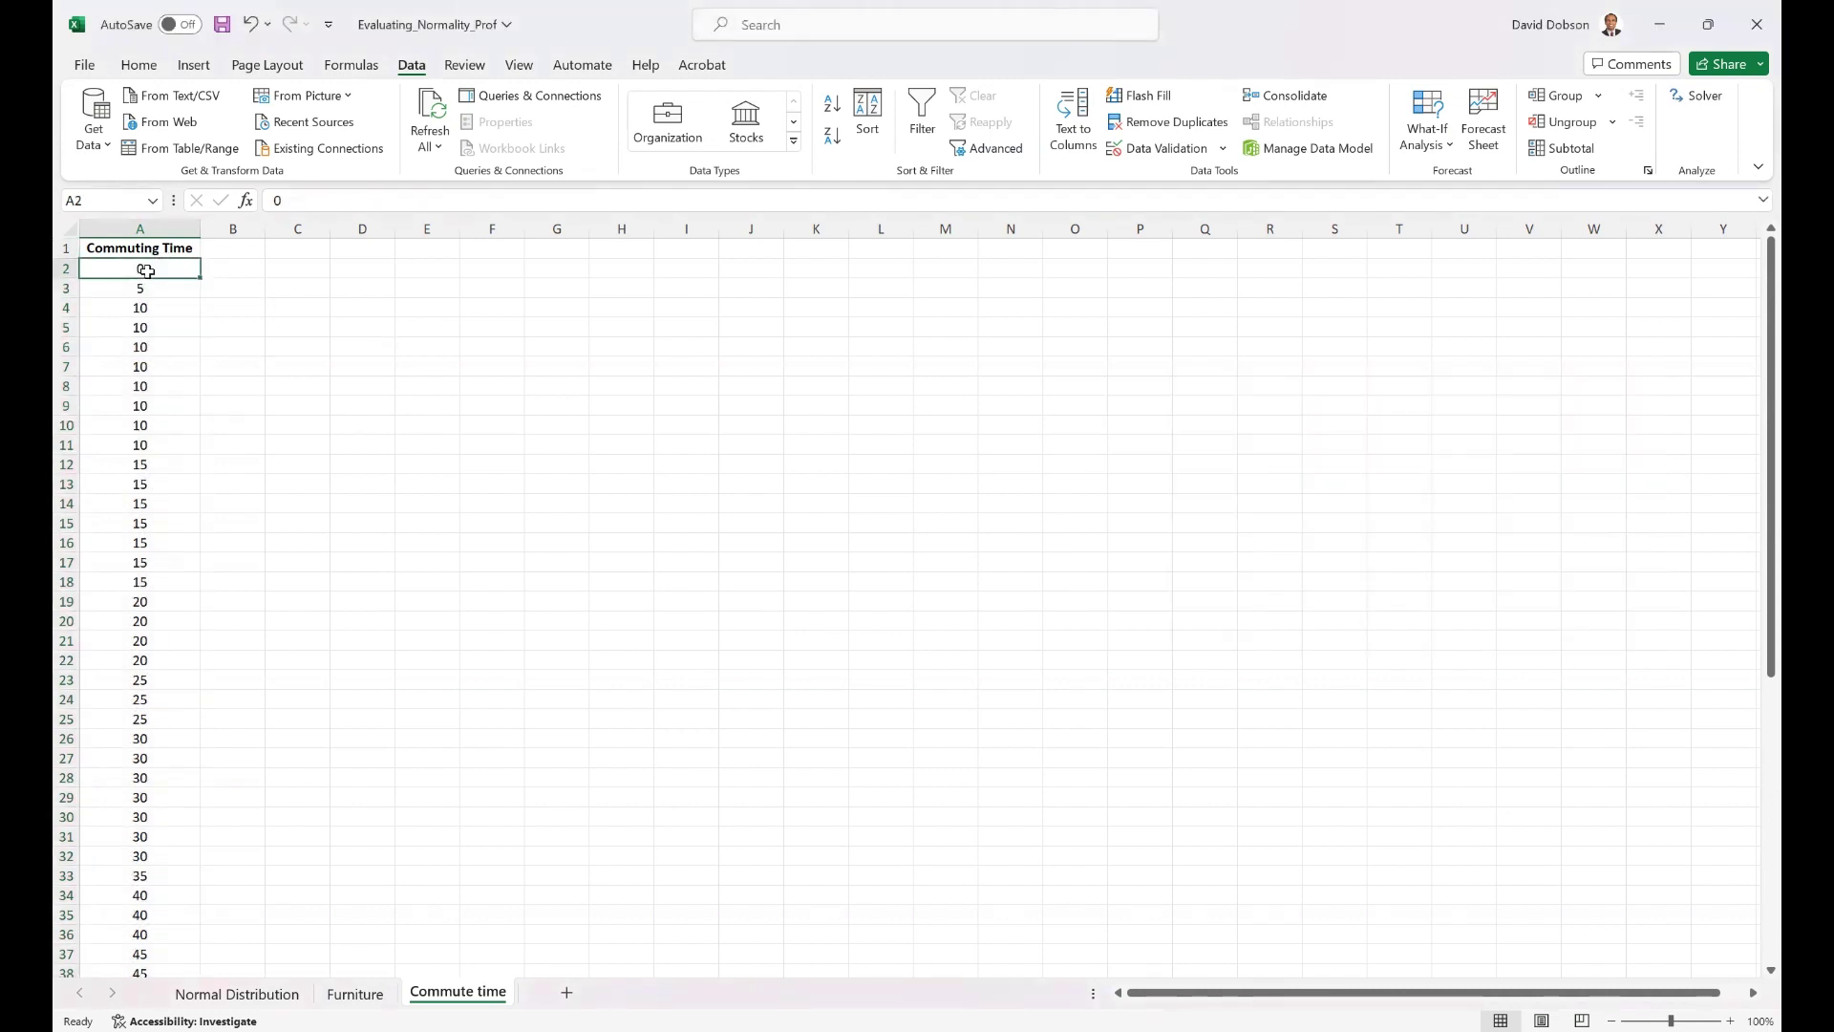
key("ctrl+Down")
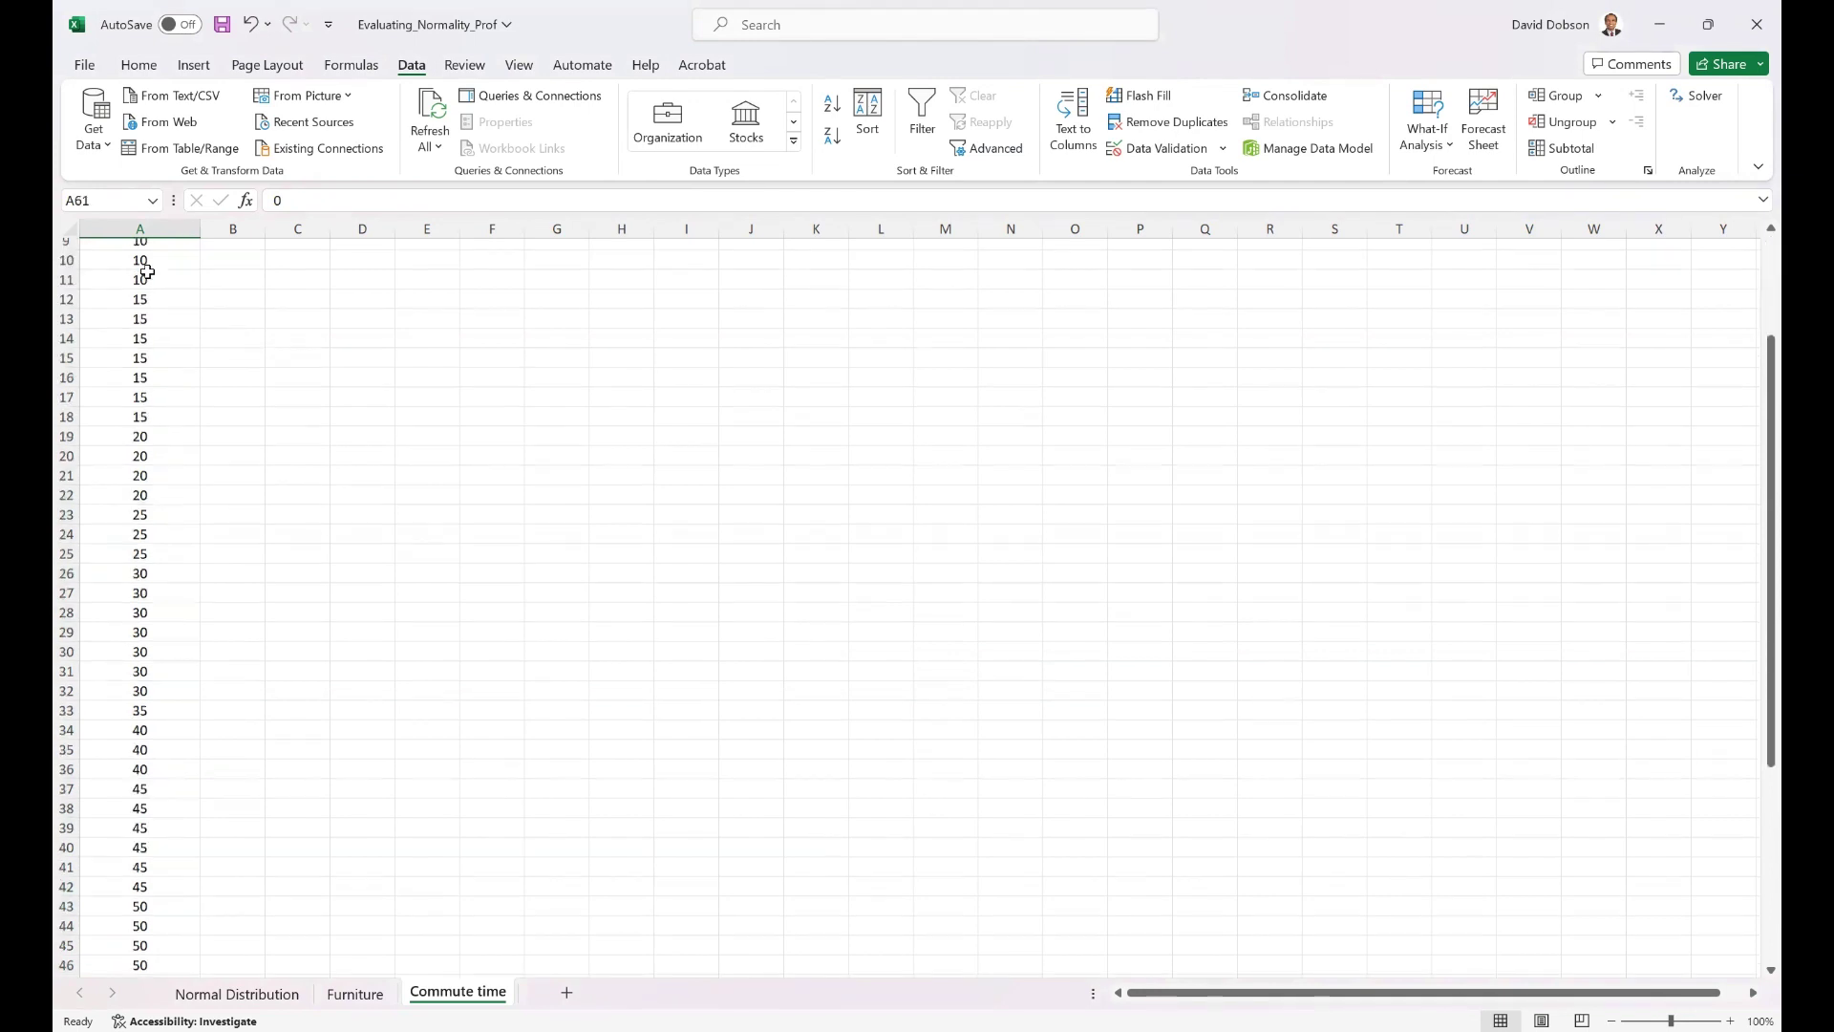
key("ctrl+Up")
key("Down")
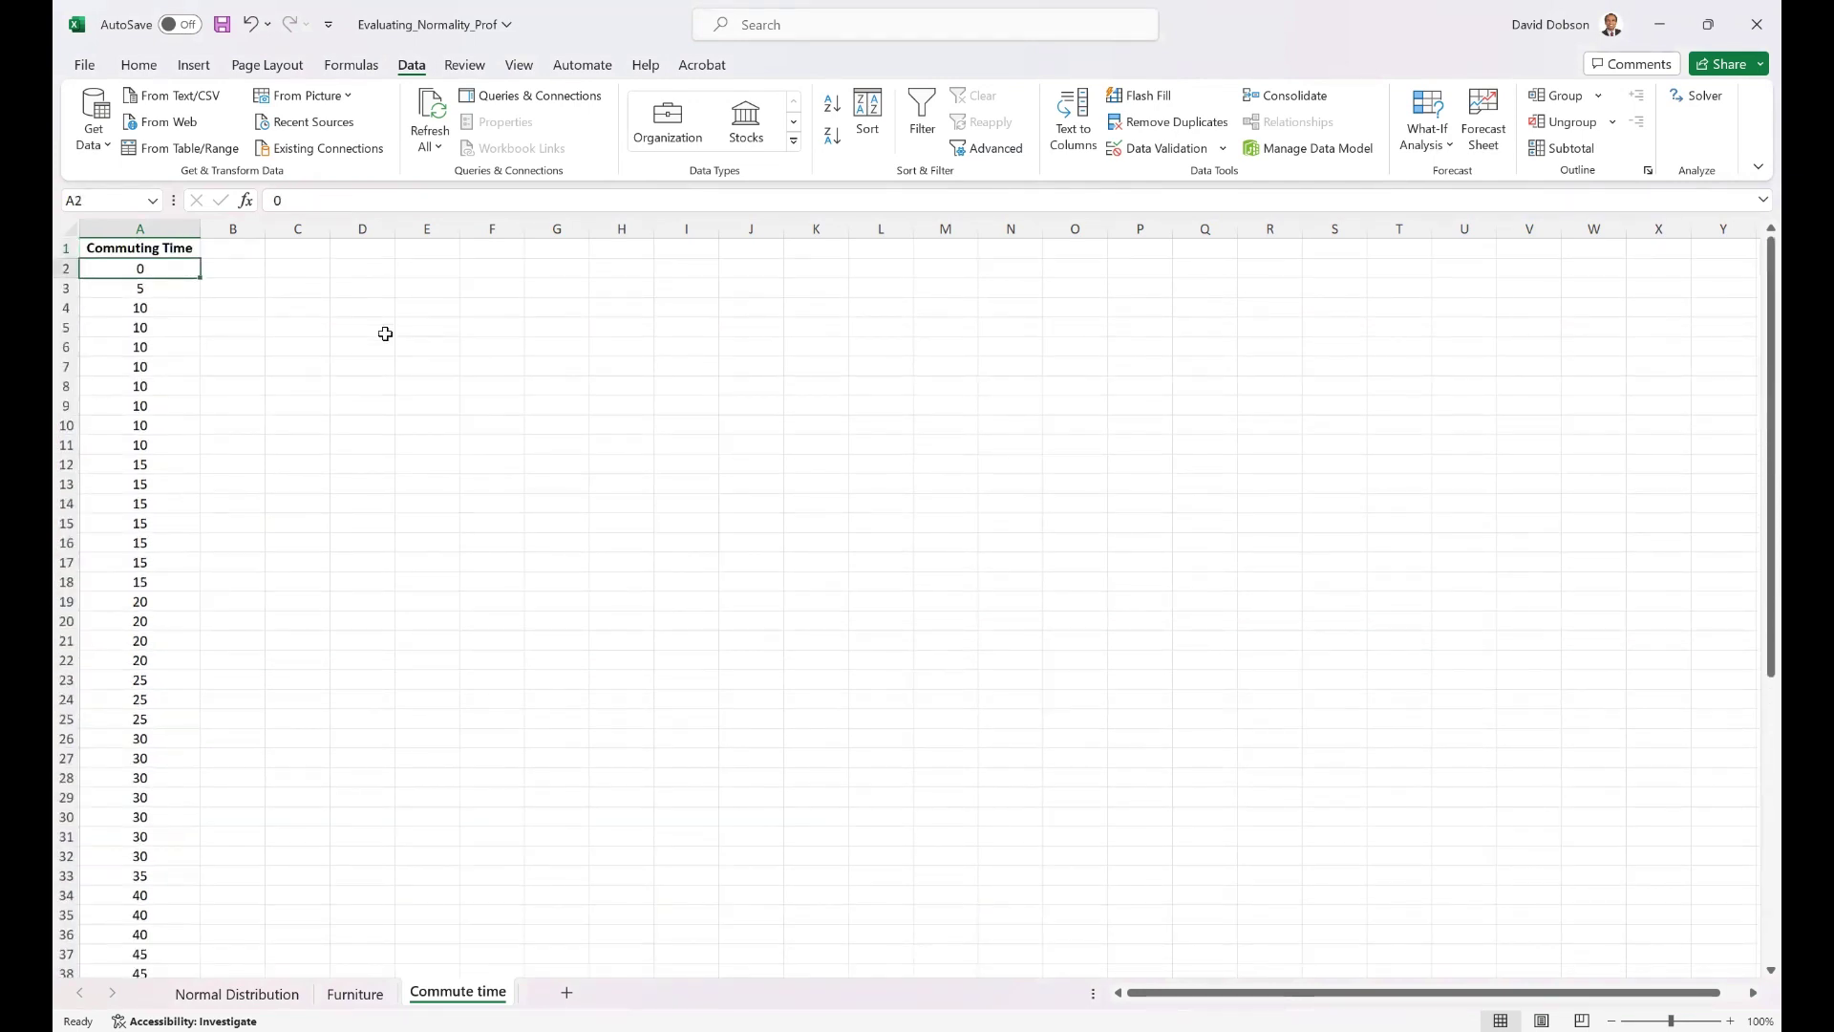
key("ctrl+Down")
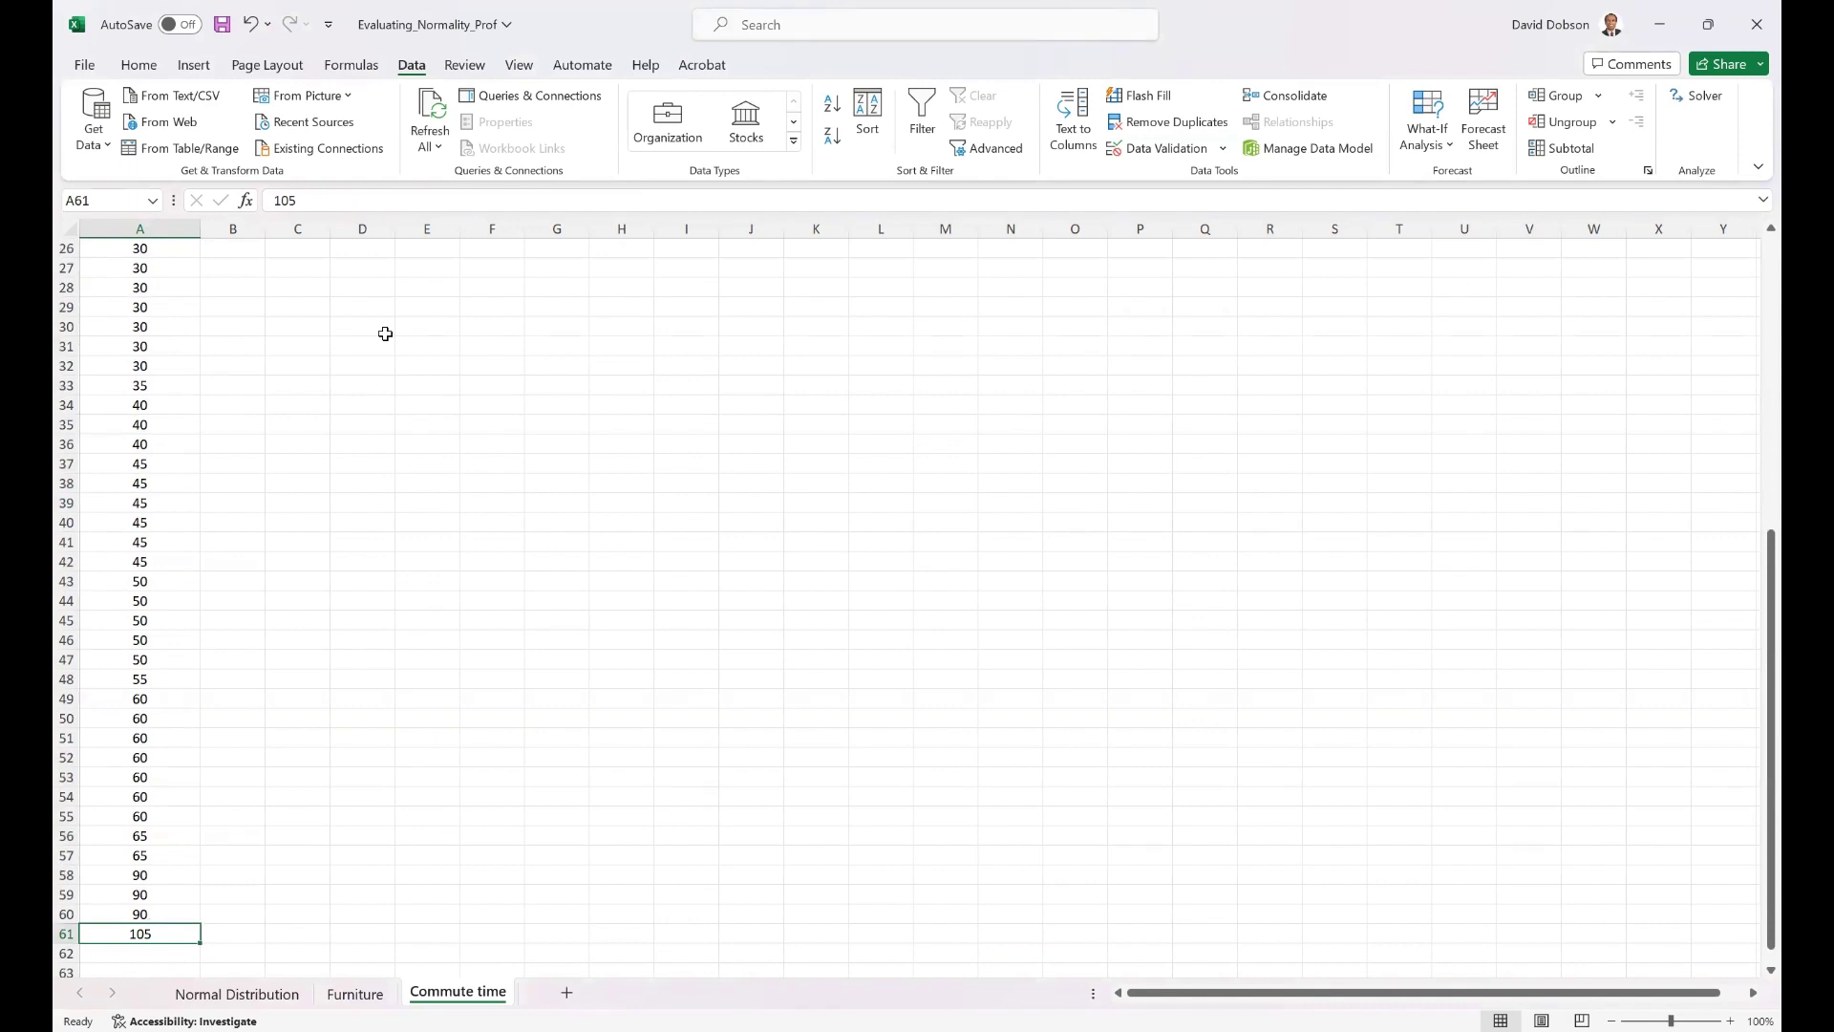
key("ctrl+Up")
key("Down")
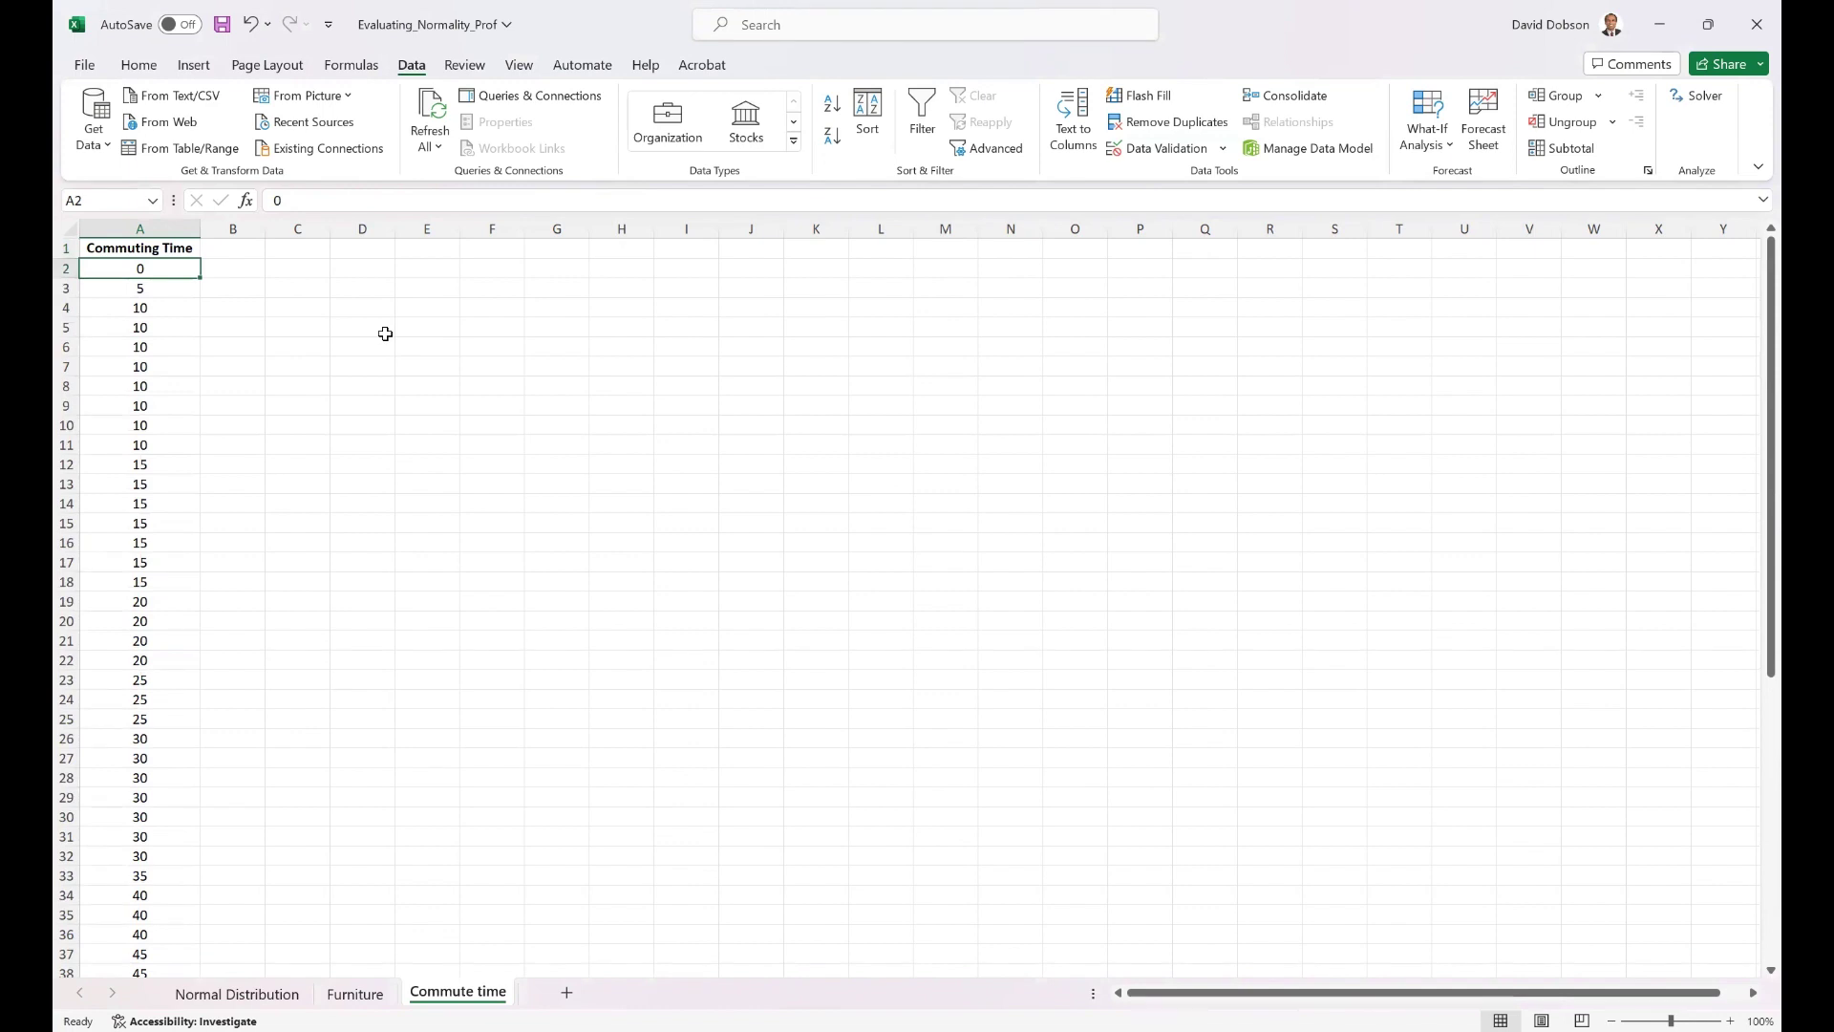
key("ctrl+Down")
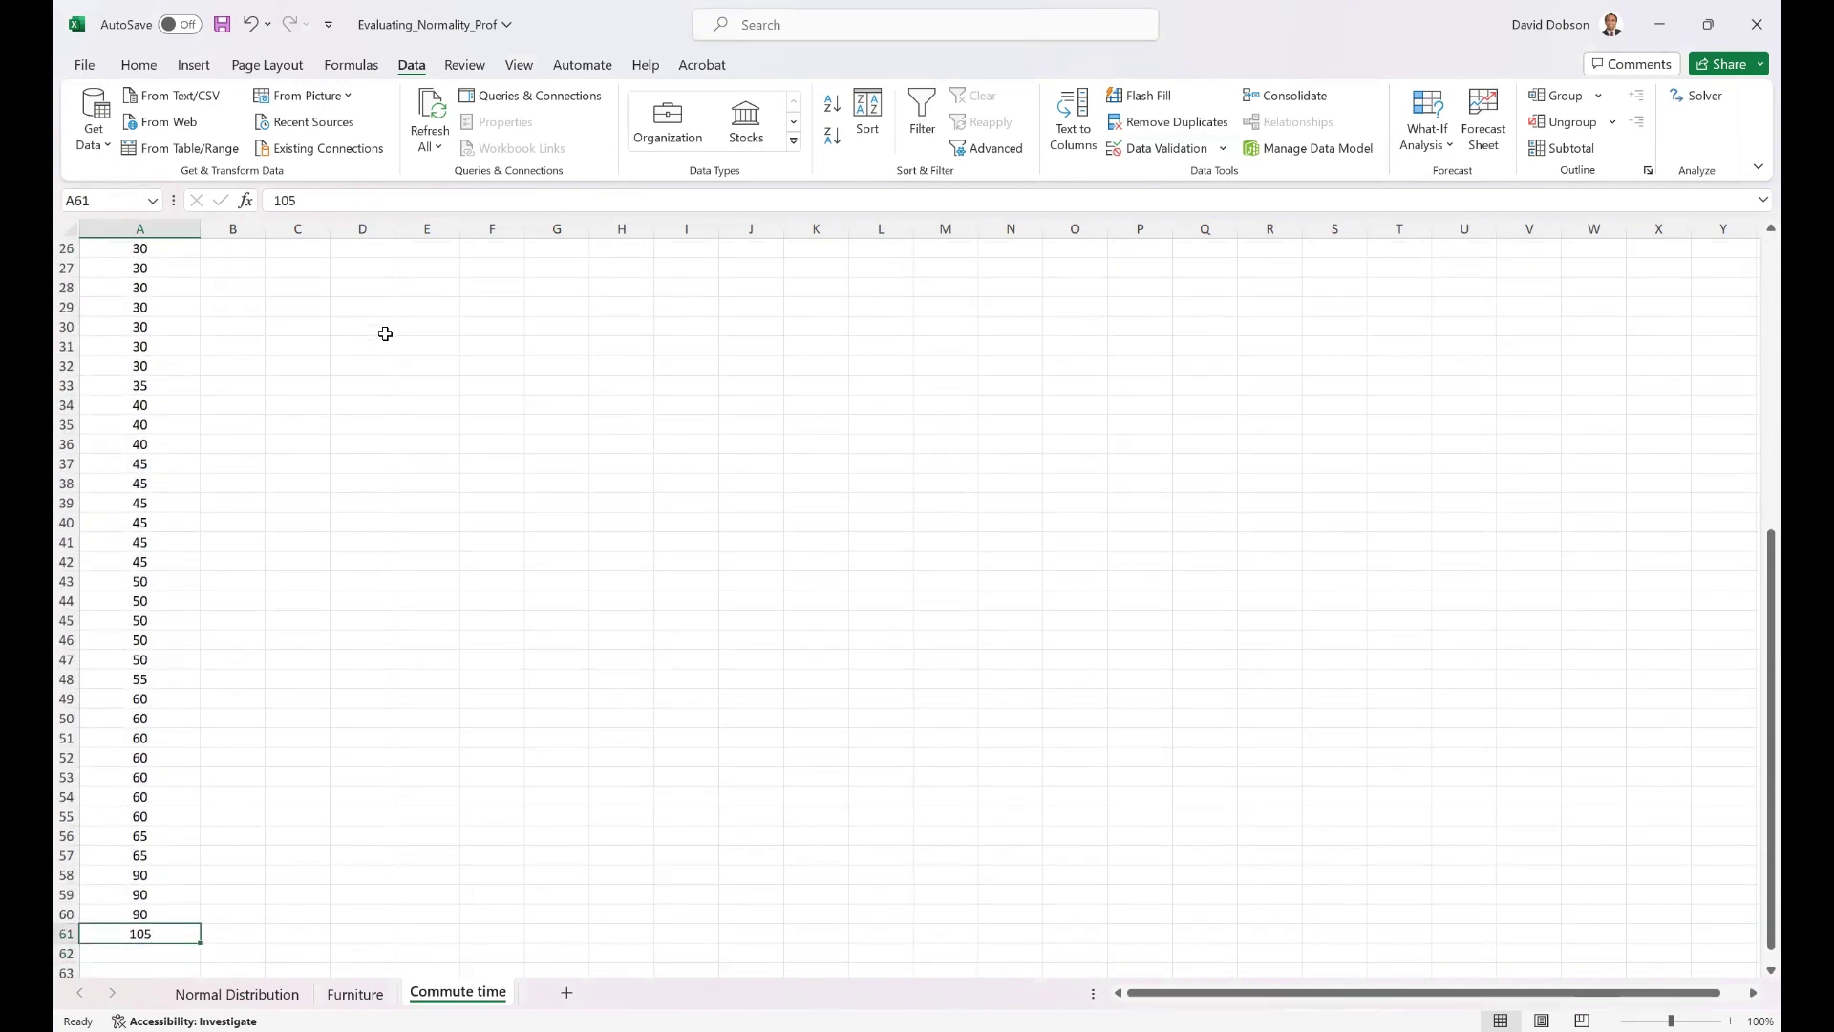
key("ctrl+Up")
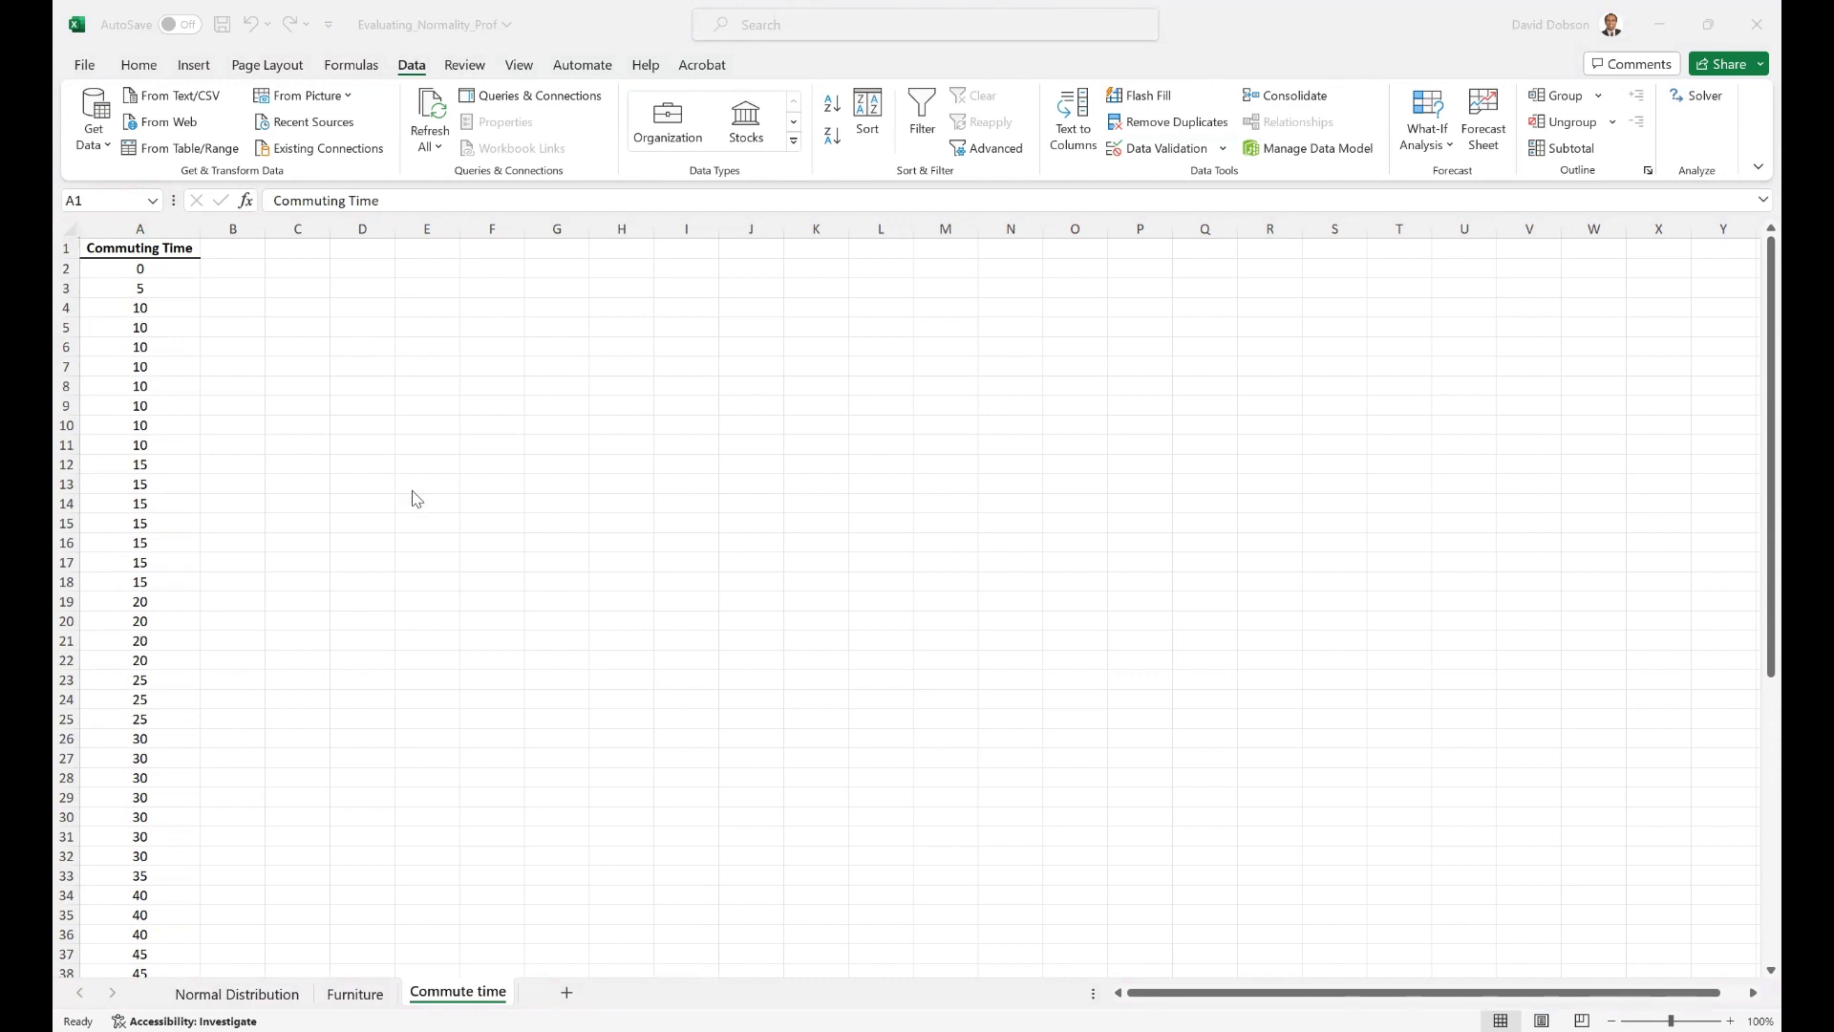
left_click(405, 831)
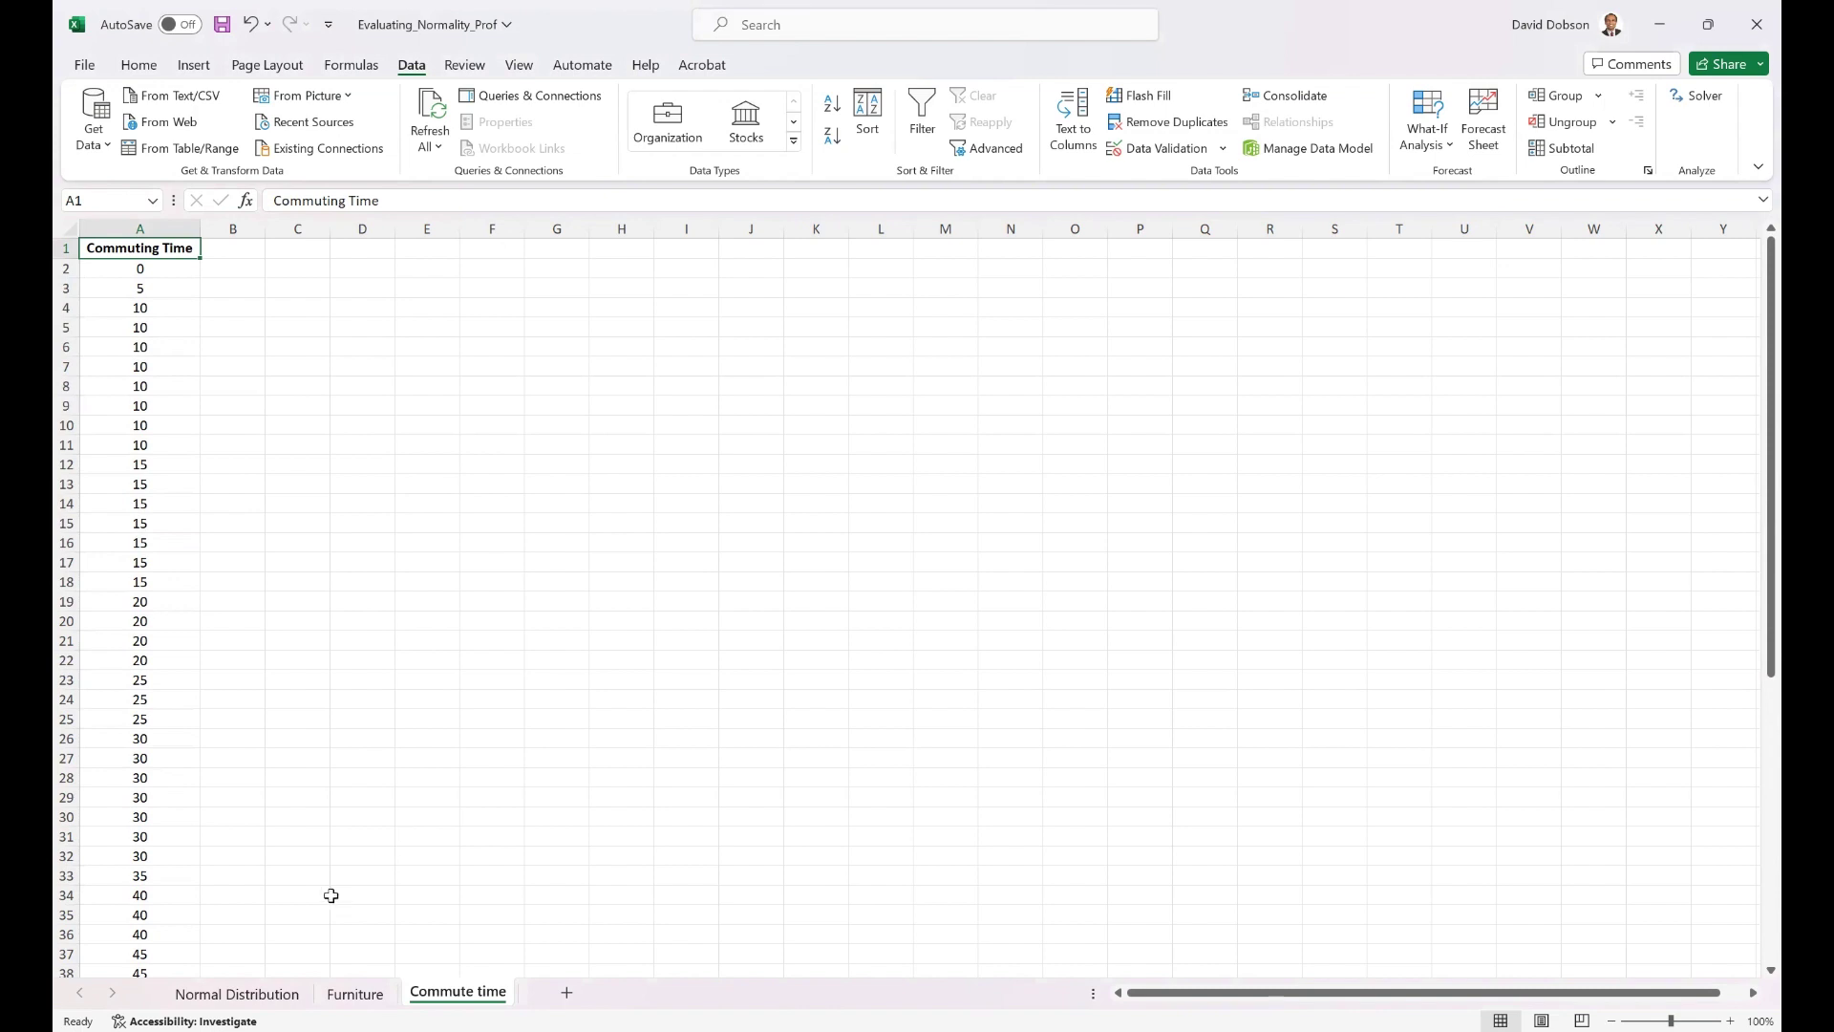
Insert a blank column before Commuting Time and give it the bold header "Ordered value" in A1
left_click(116, 222)
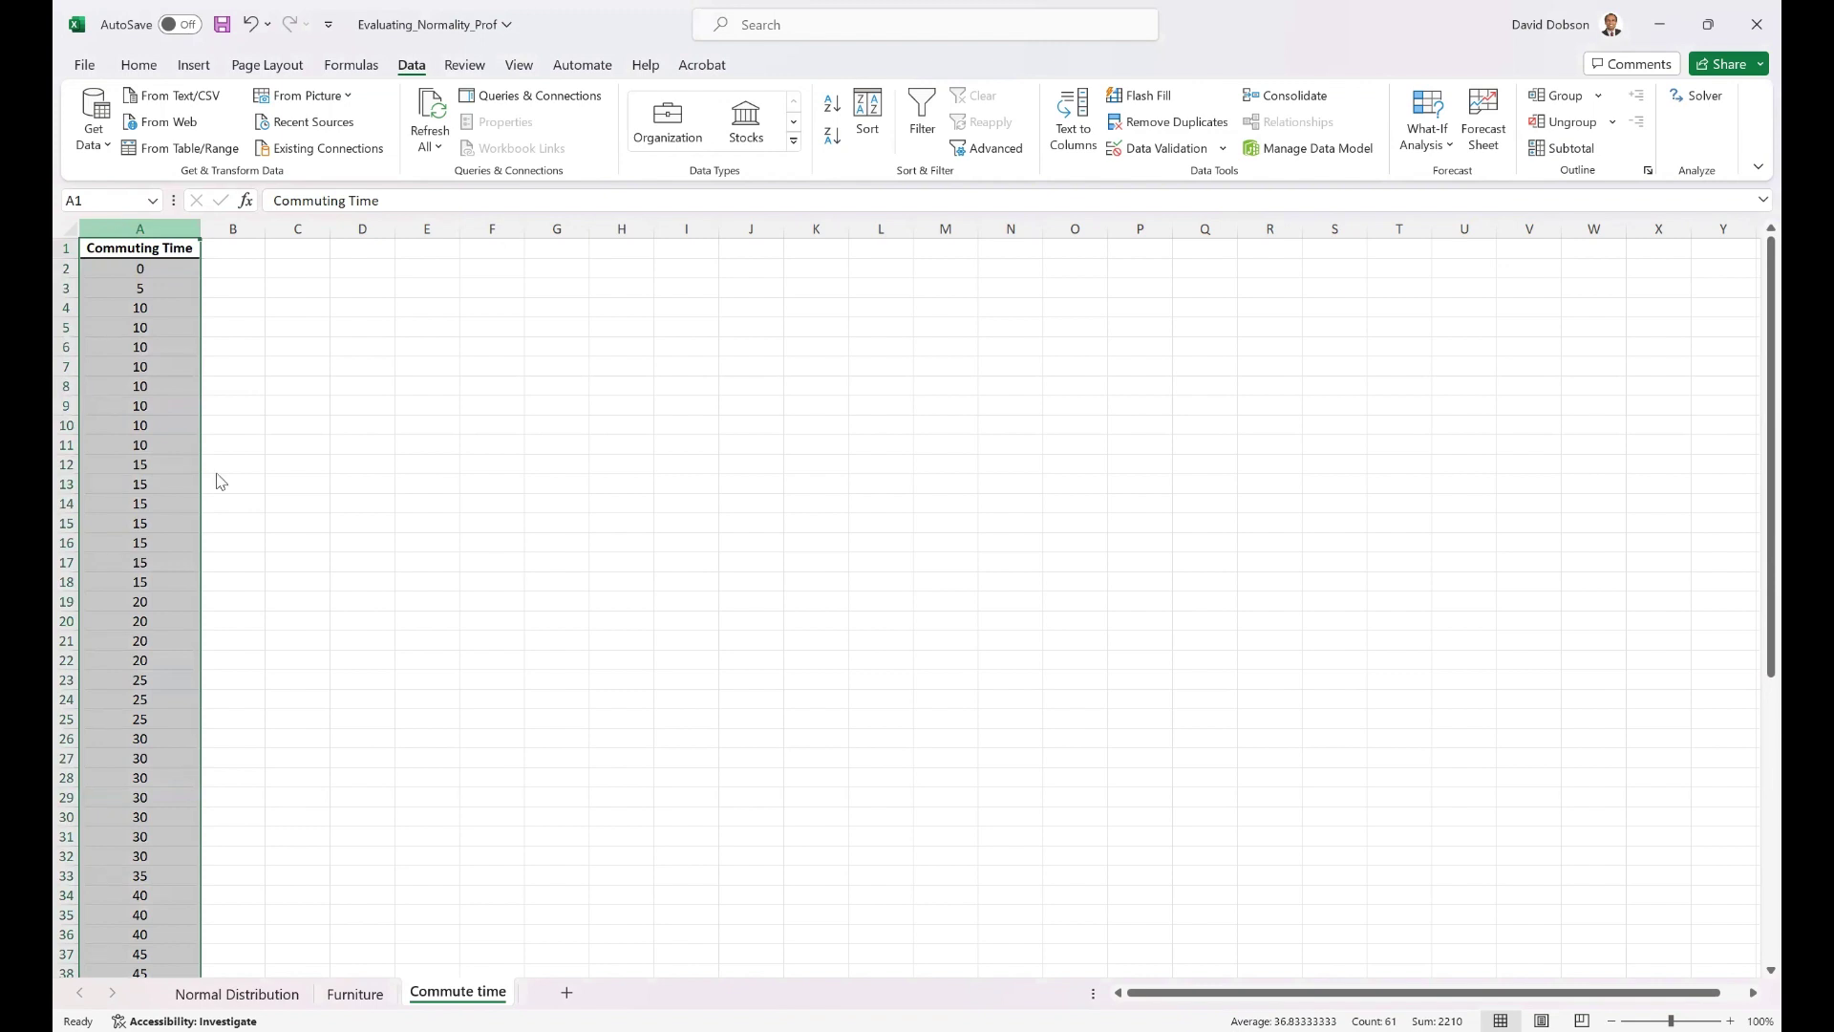
right_click(185, 438)
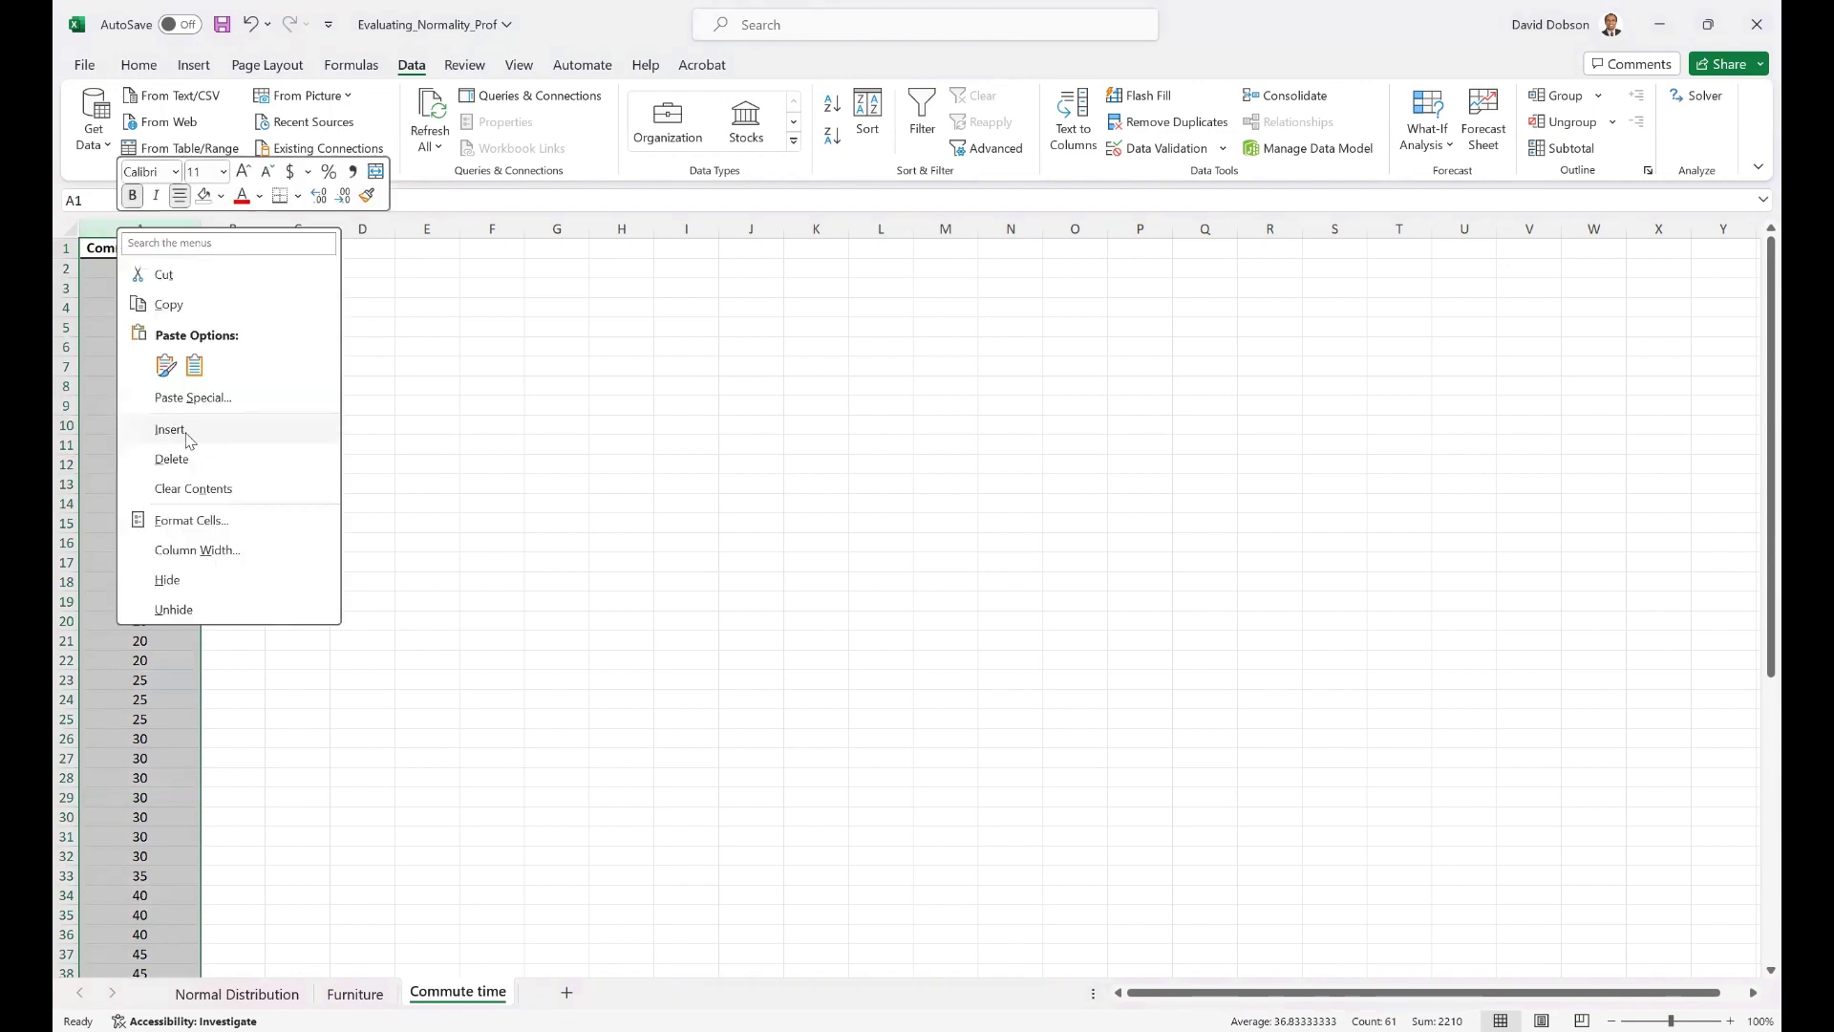
left_click(186, 431)
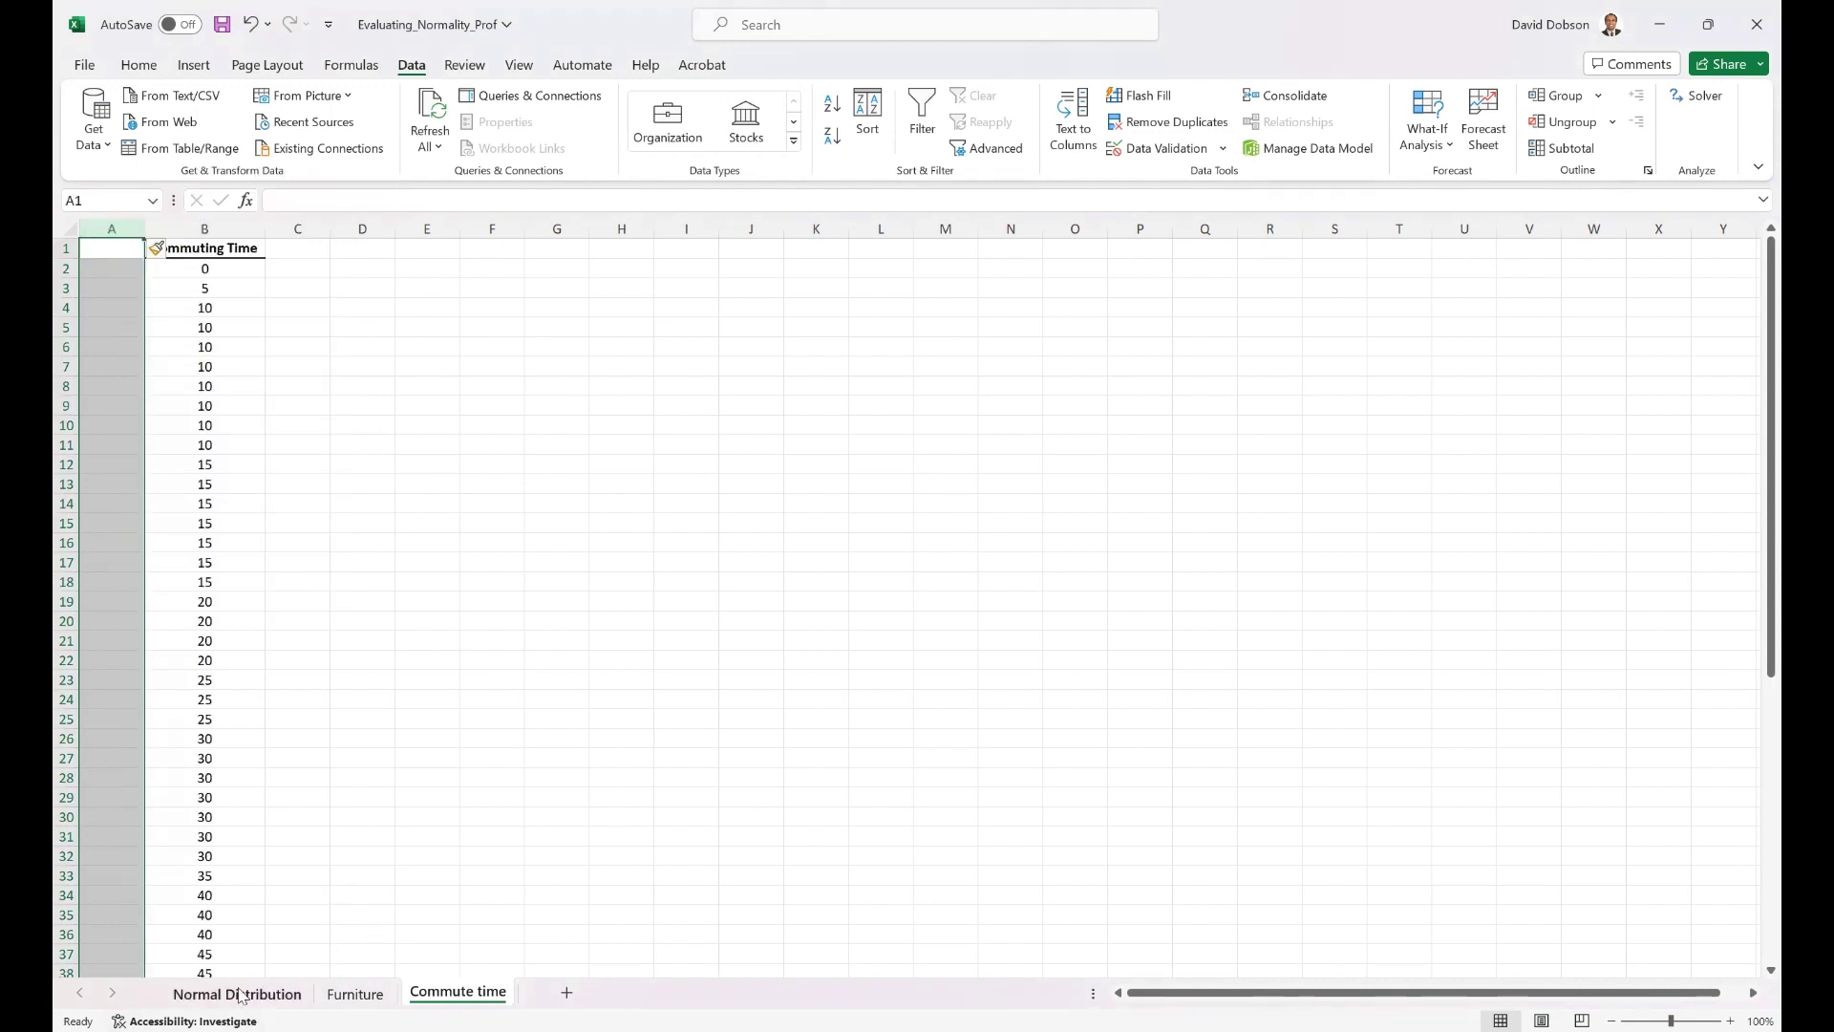
left_click(96, 253)
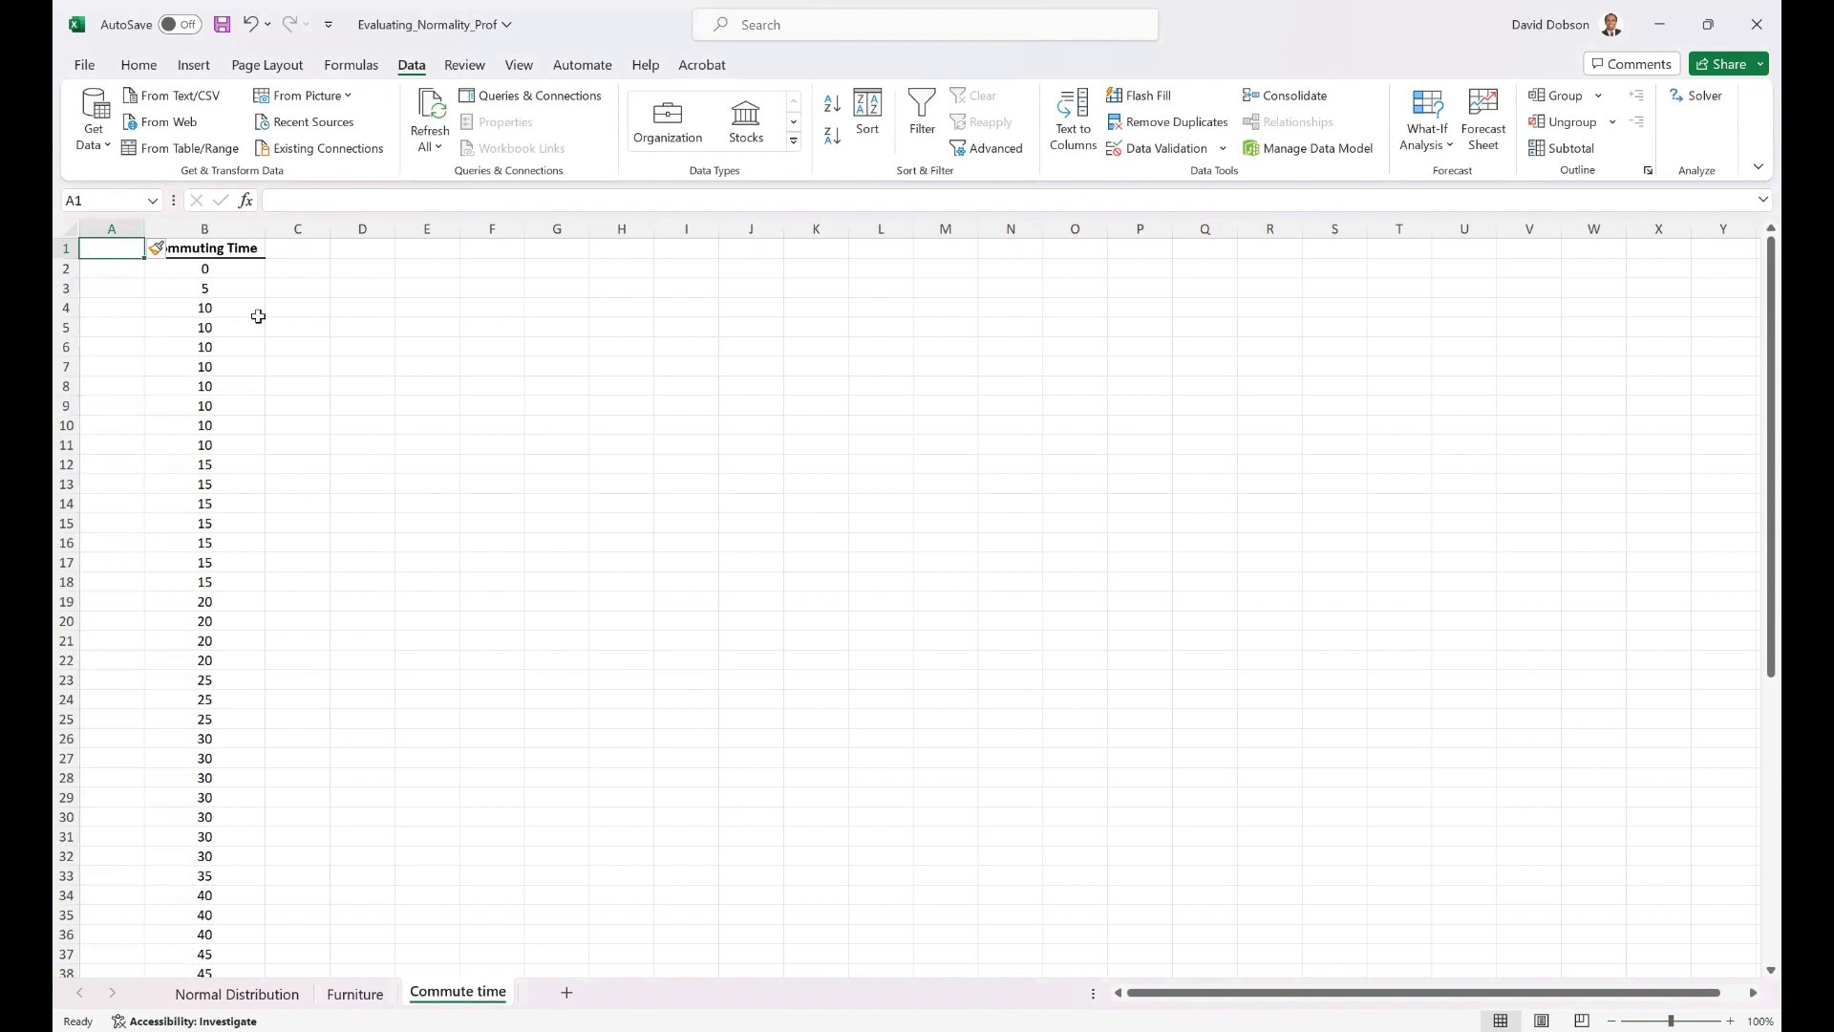
type("Ordered")
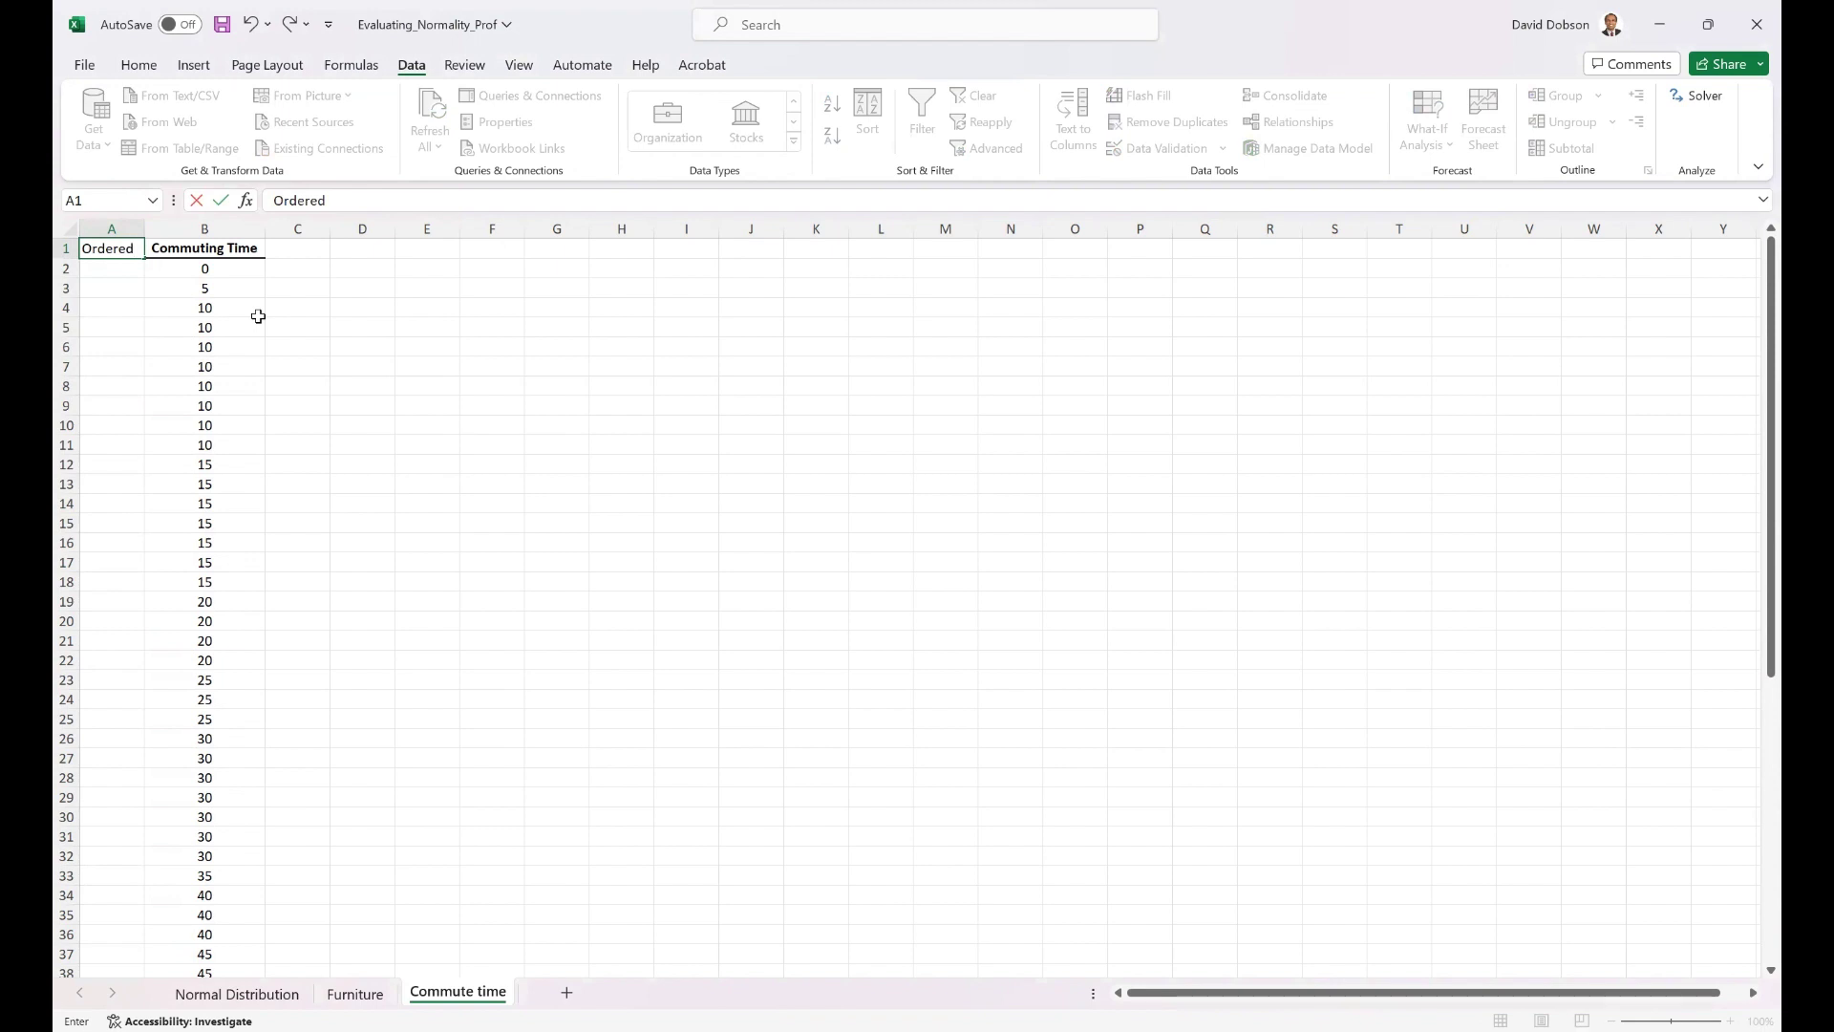
type(" value")
key("Return")
key("Up")
key("ctrl+b")
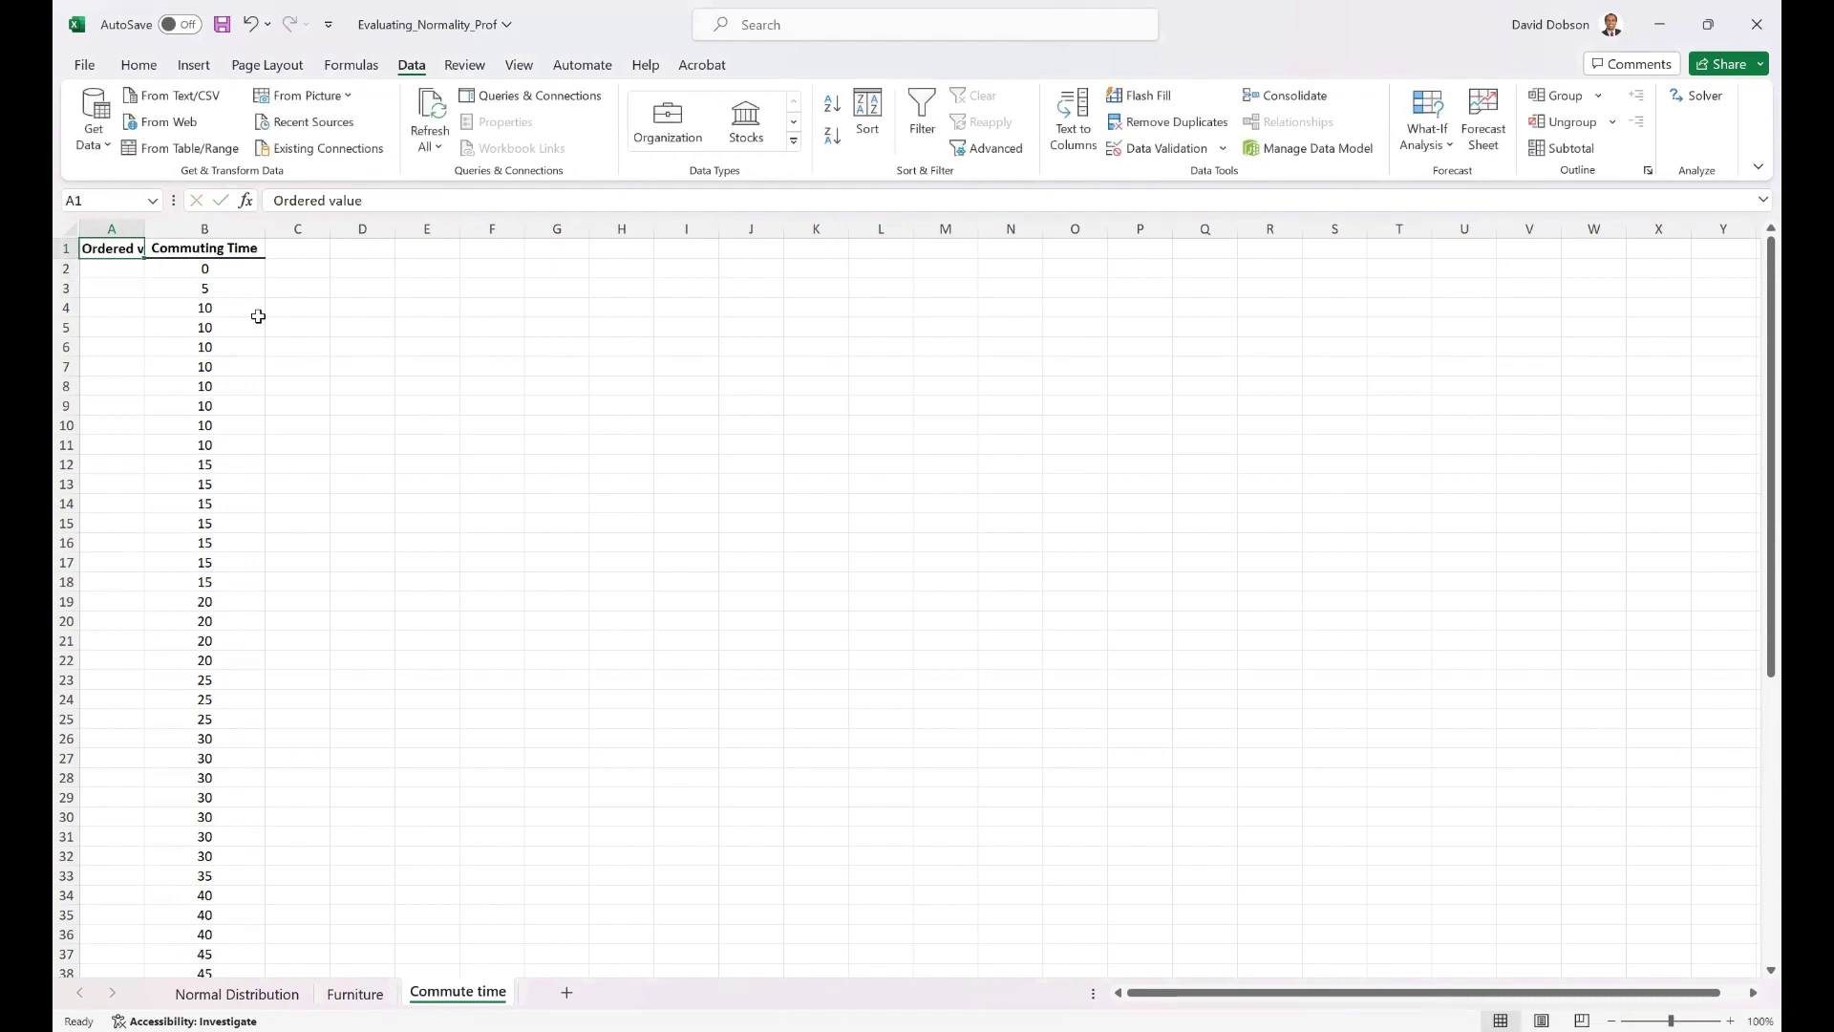
Fit column A's width to its header and add a bottom border to cell A1
double_click(143, 223)
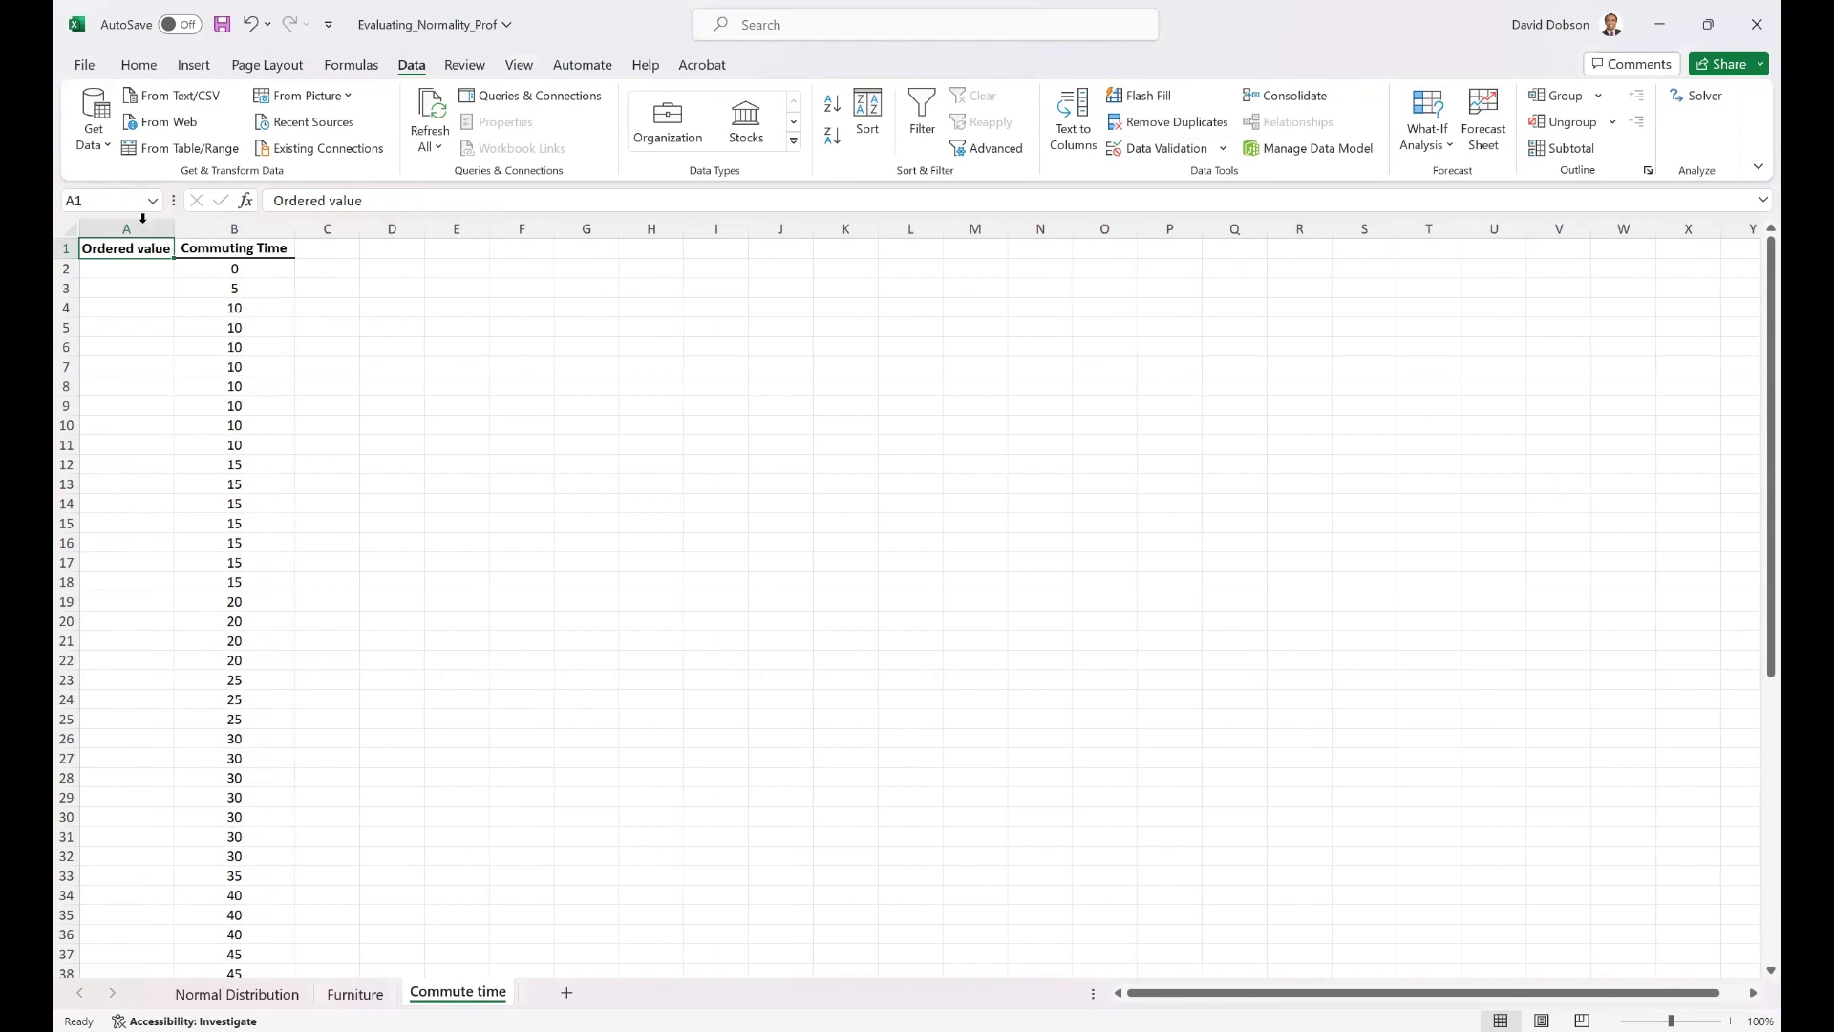
left_click(144, 67)
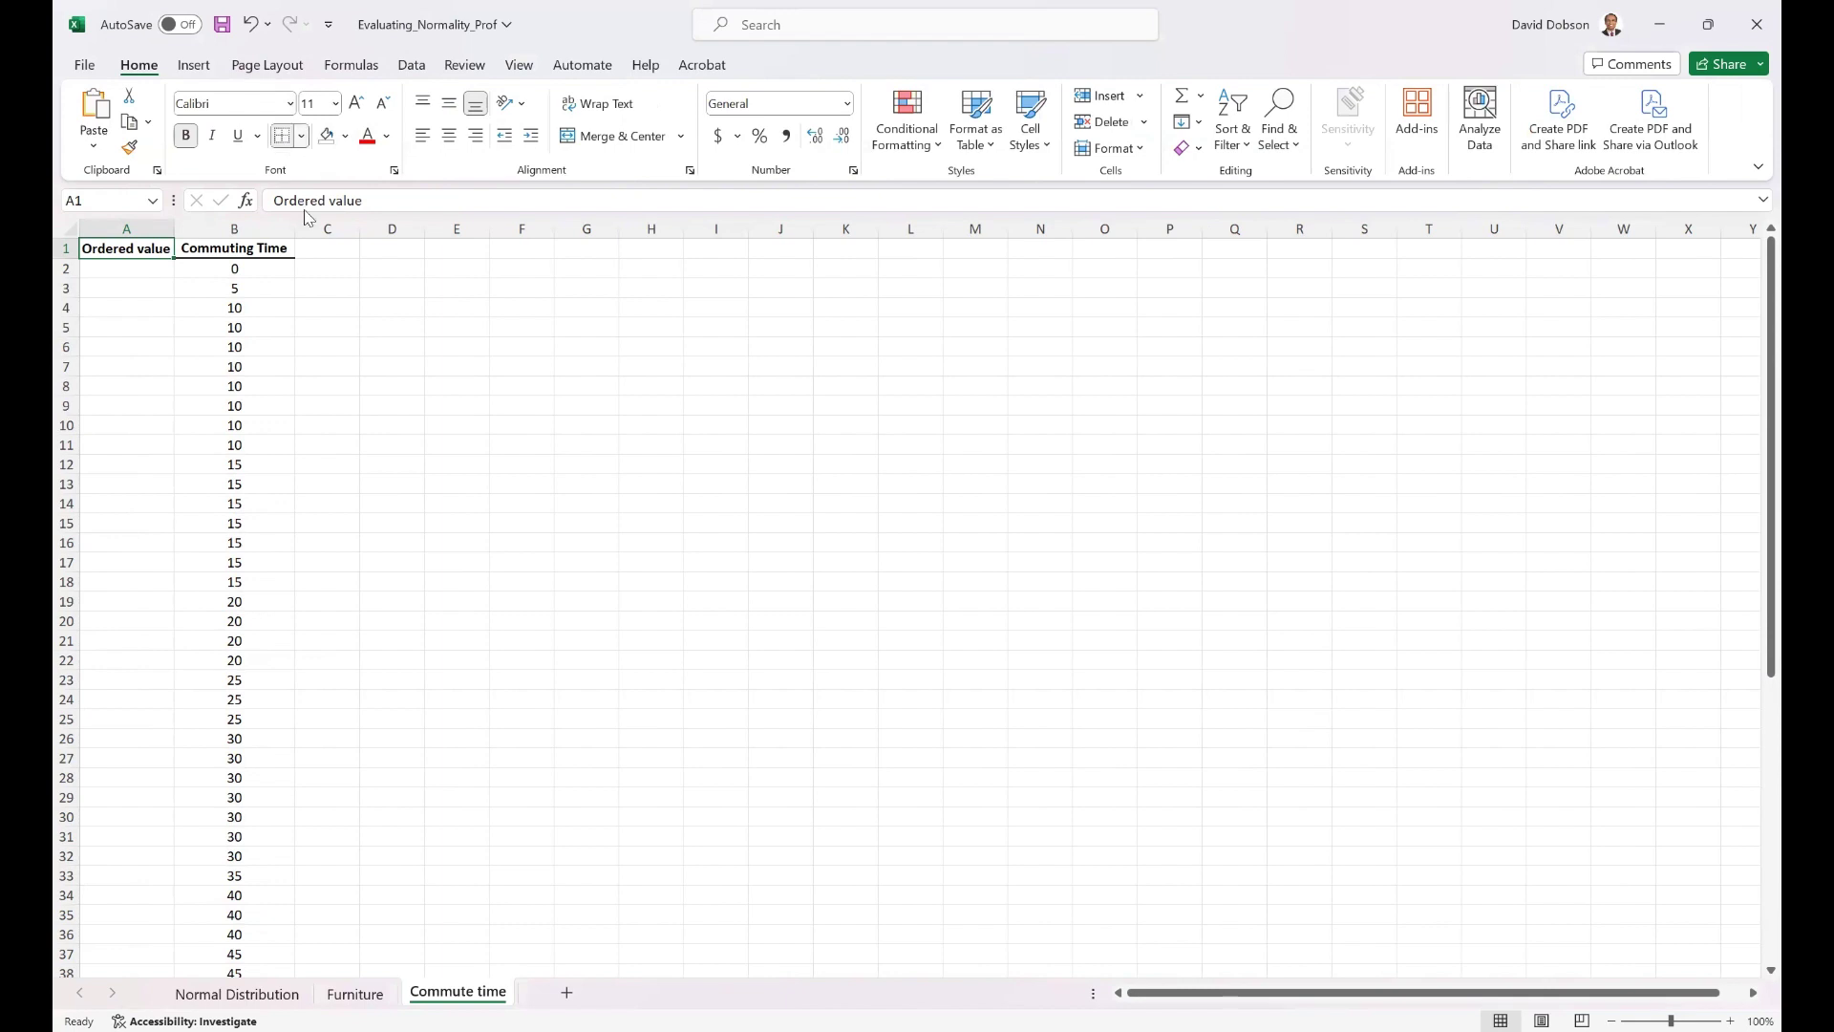
left_click(302, 136)
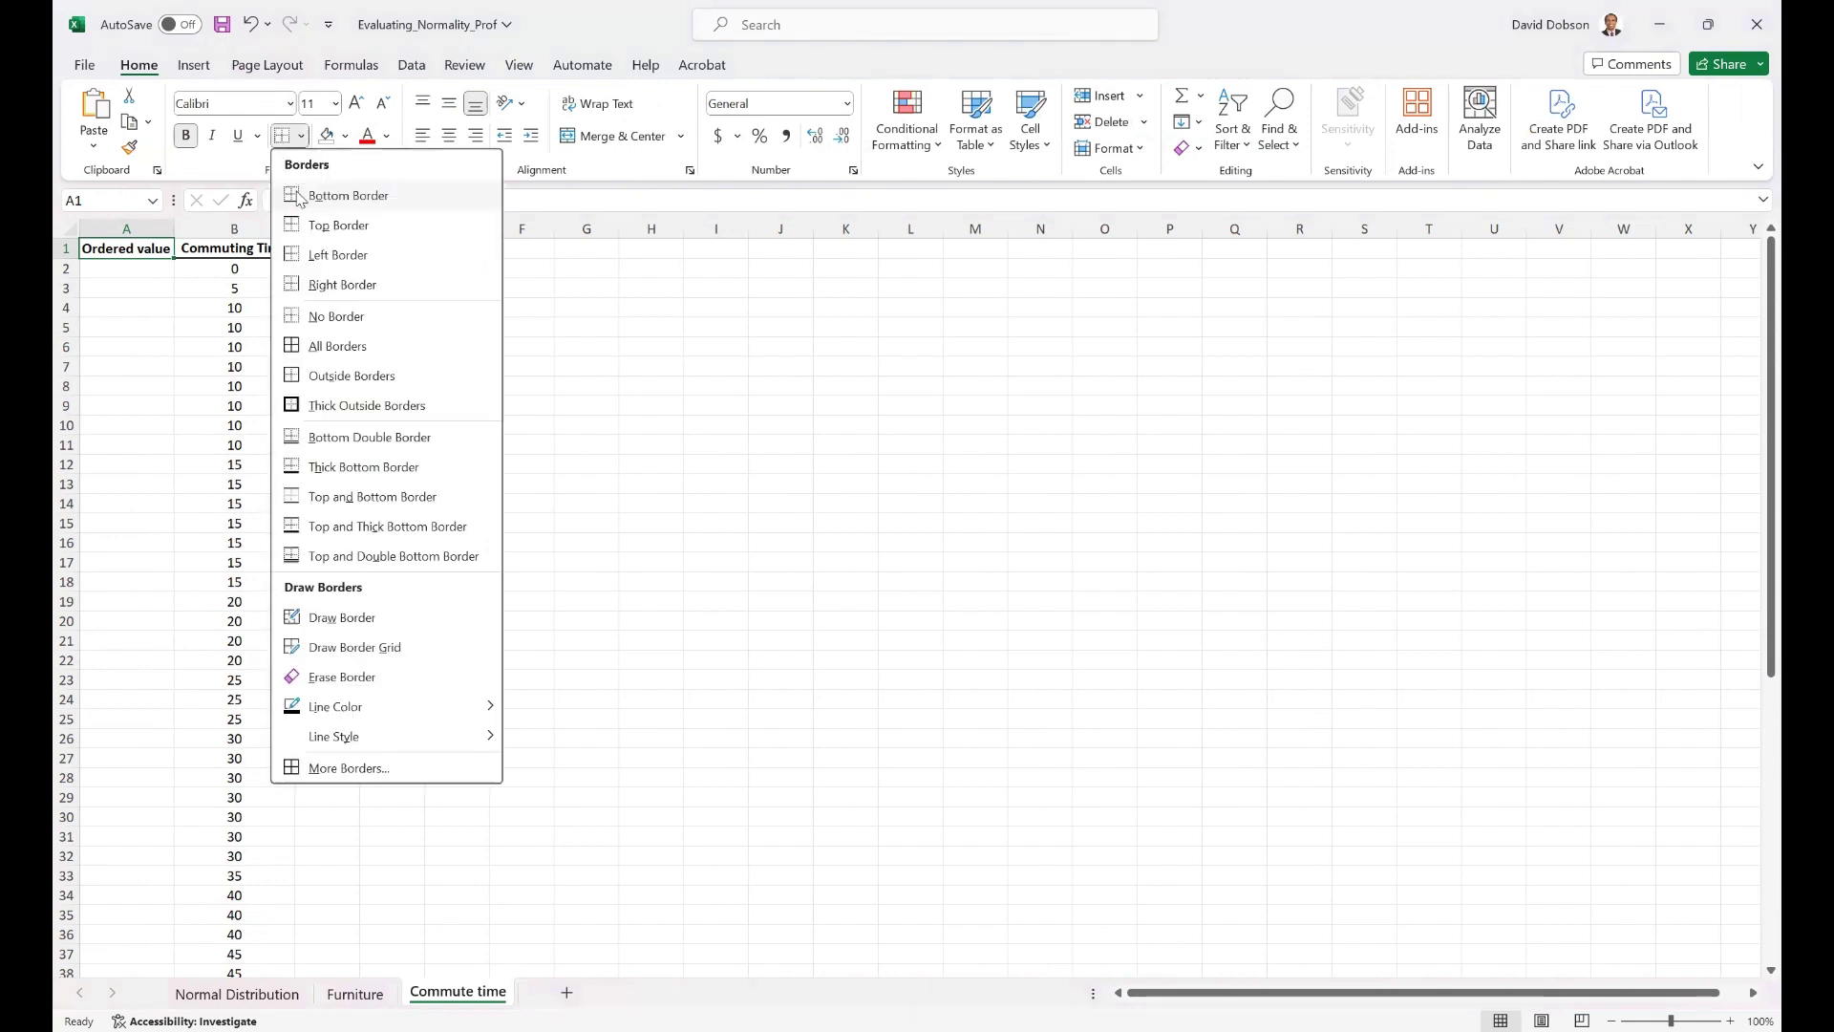
Enter 1 in A2 and 2 in A3, and fill the series down to 60 in A61
left_click(128, 272)
type("1")
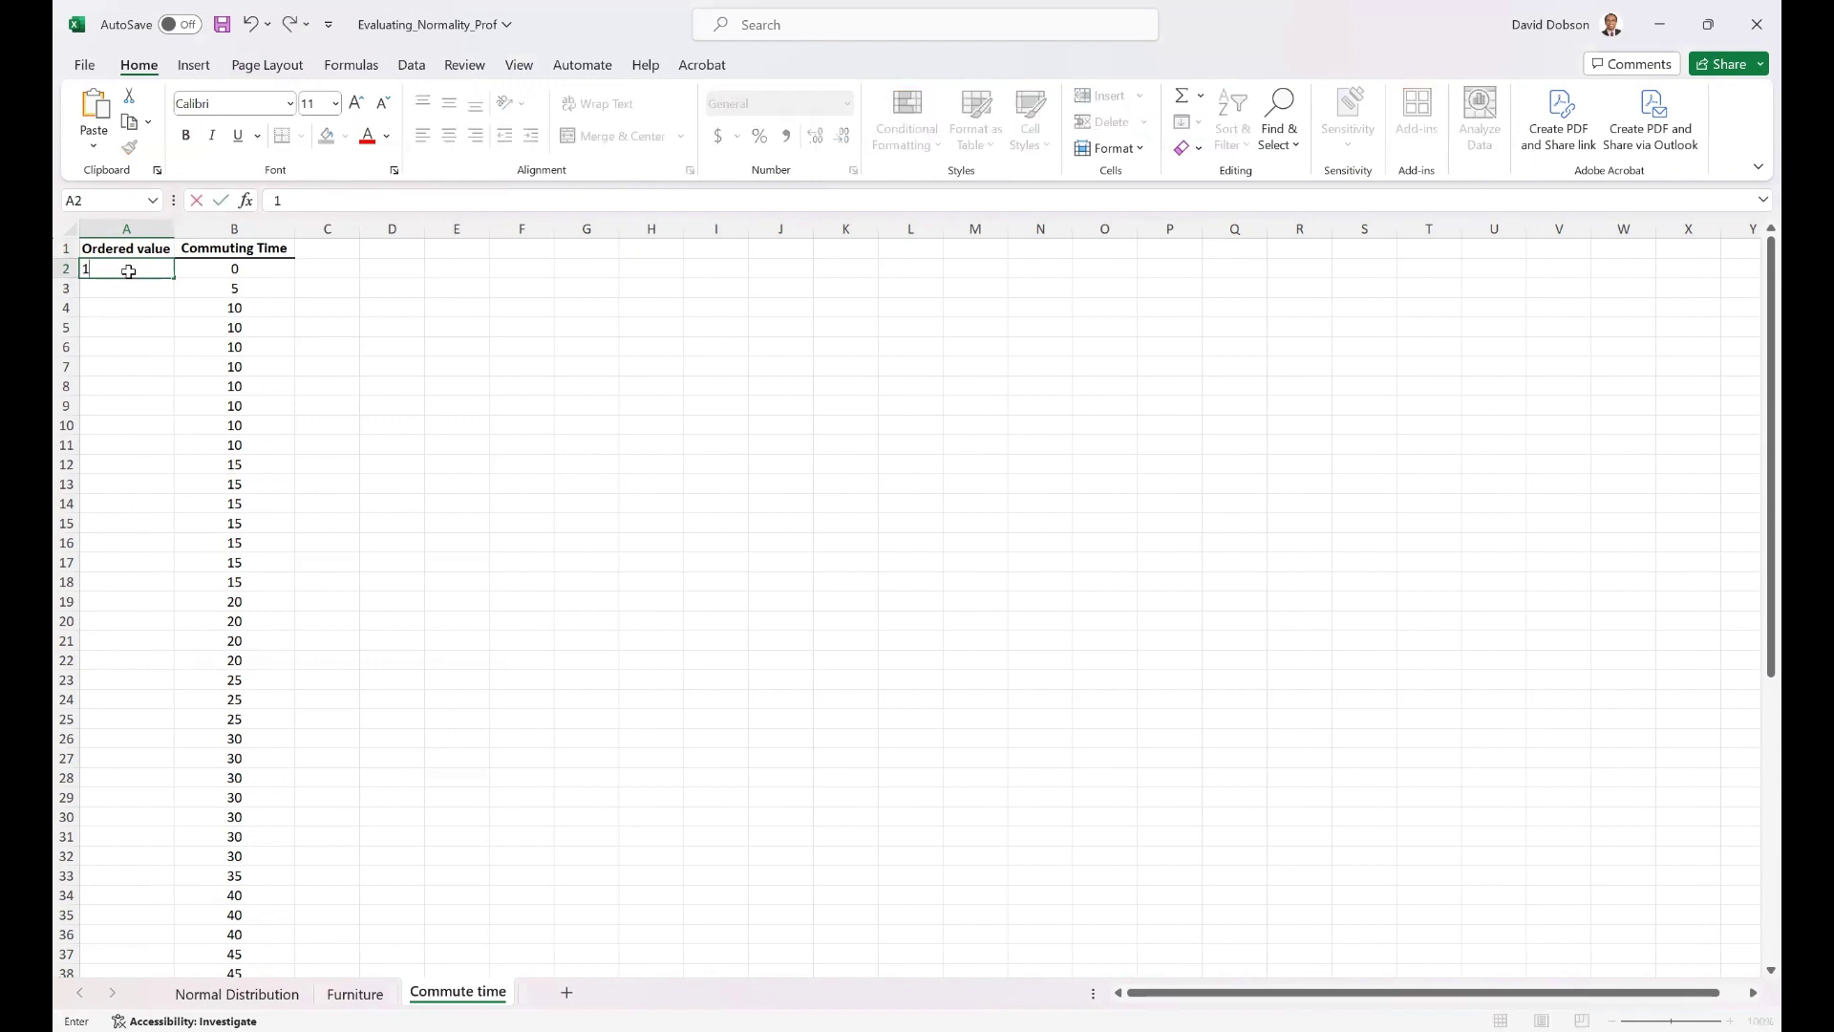
key("Return")
left_click(128, 271)
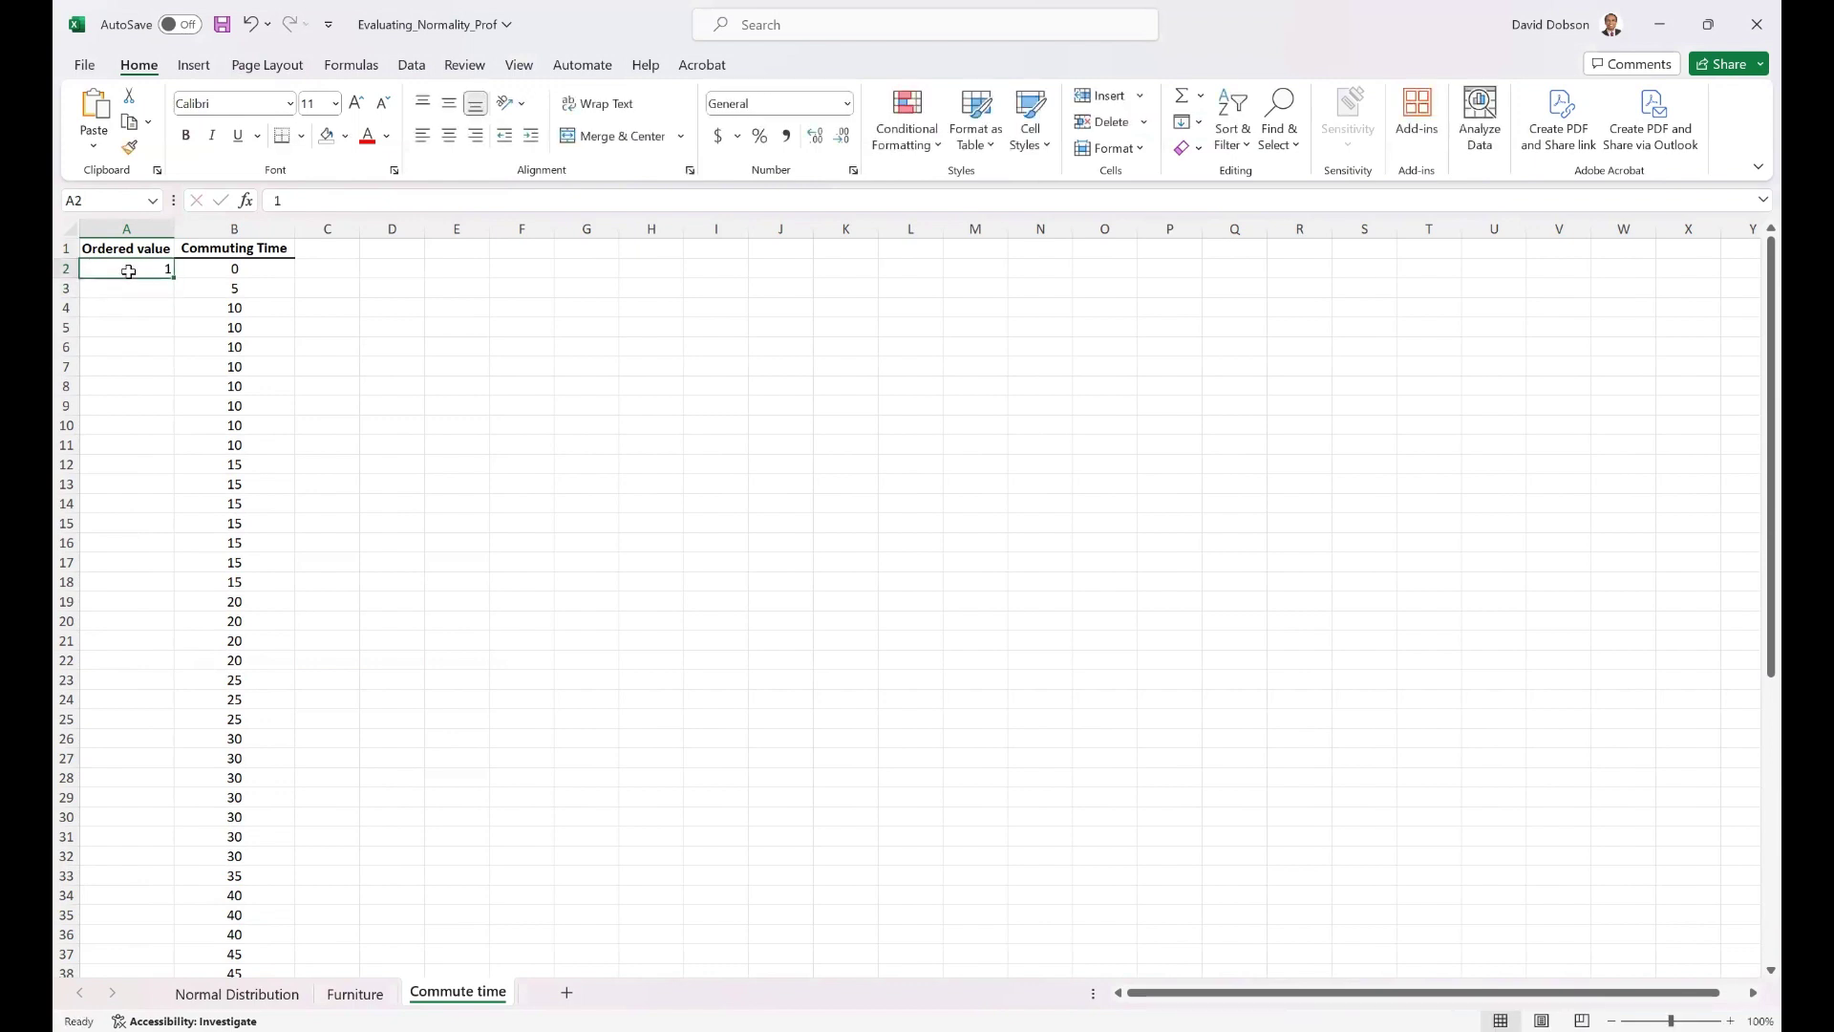
key("Down")
type("2")
key("Return")
key("Up")
key("Up")
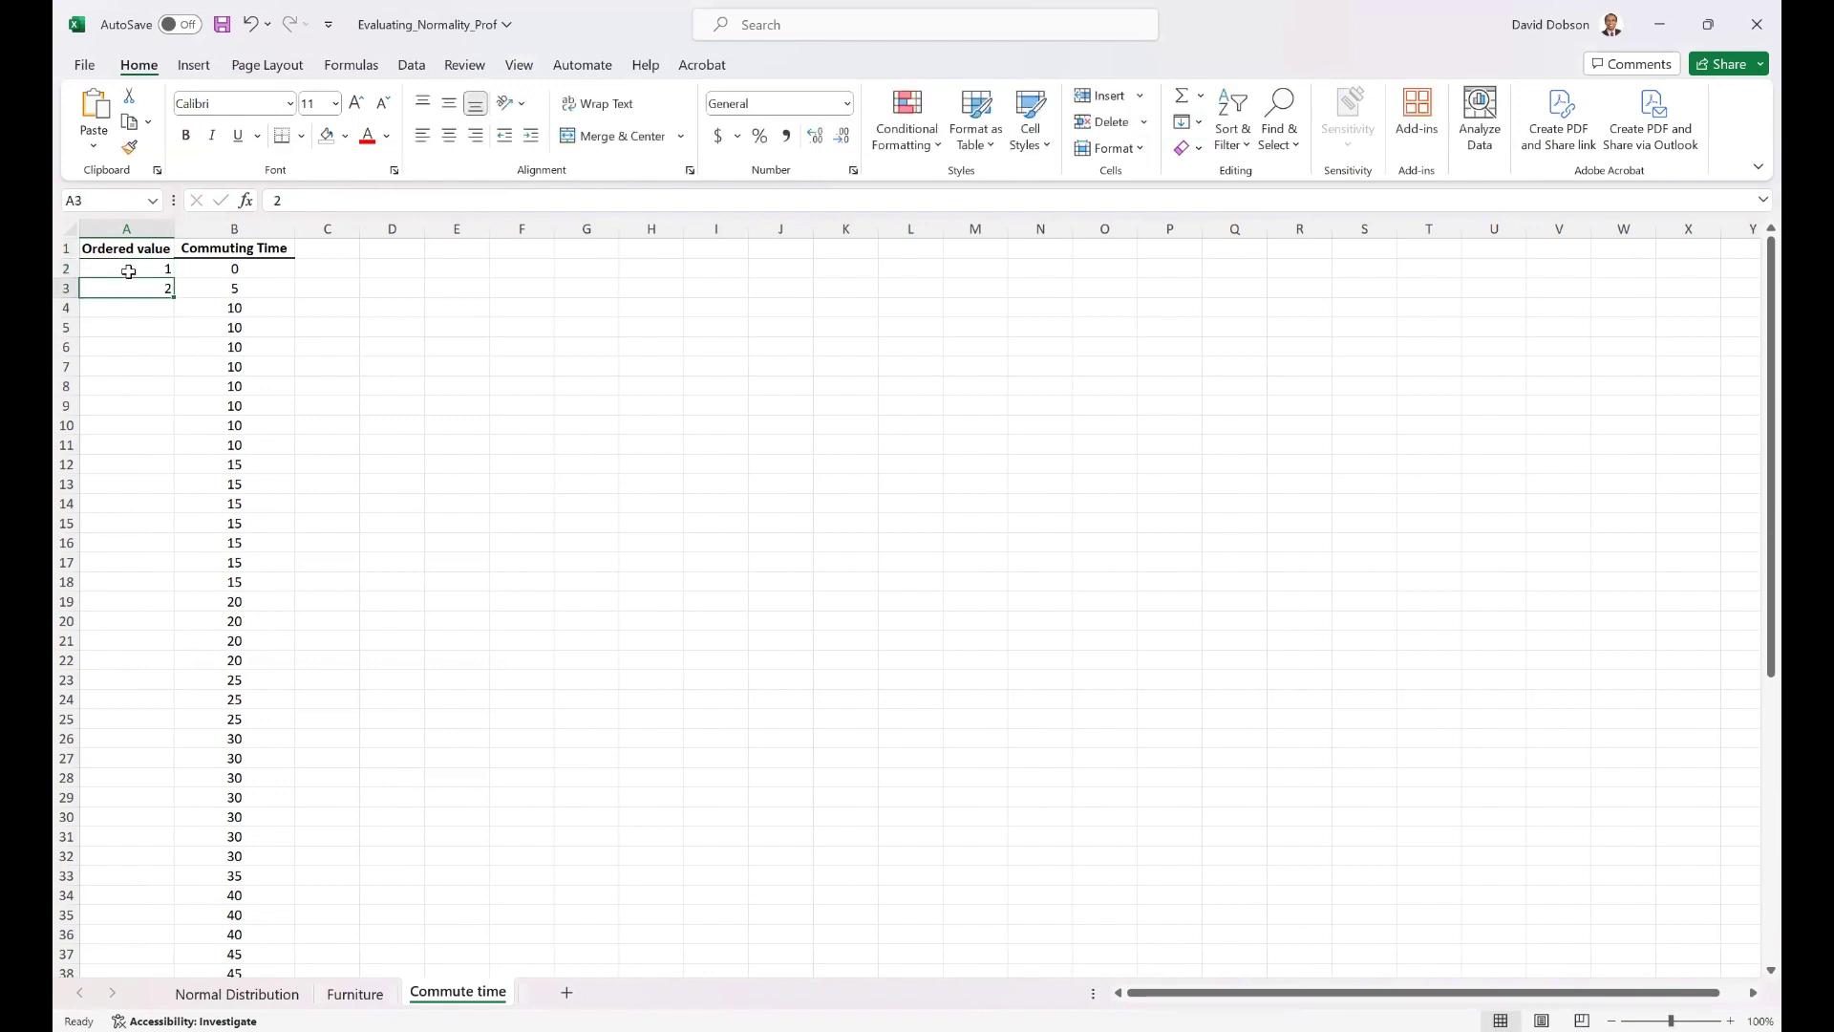
left_click_drag(128, 271, 151, 290)
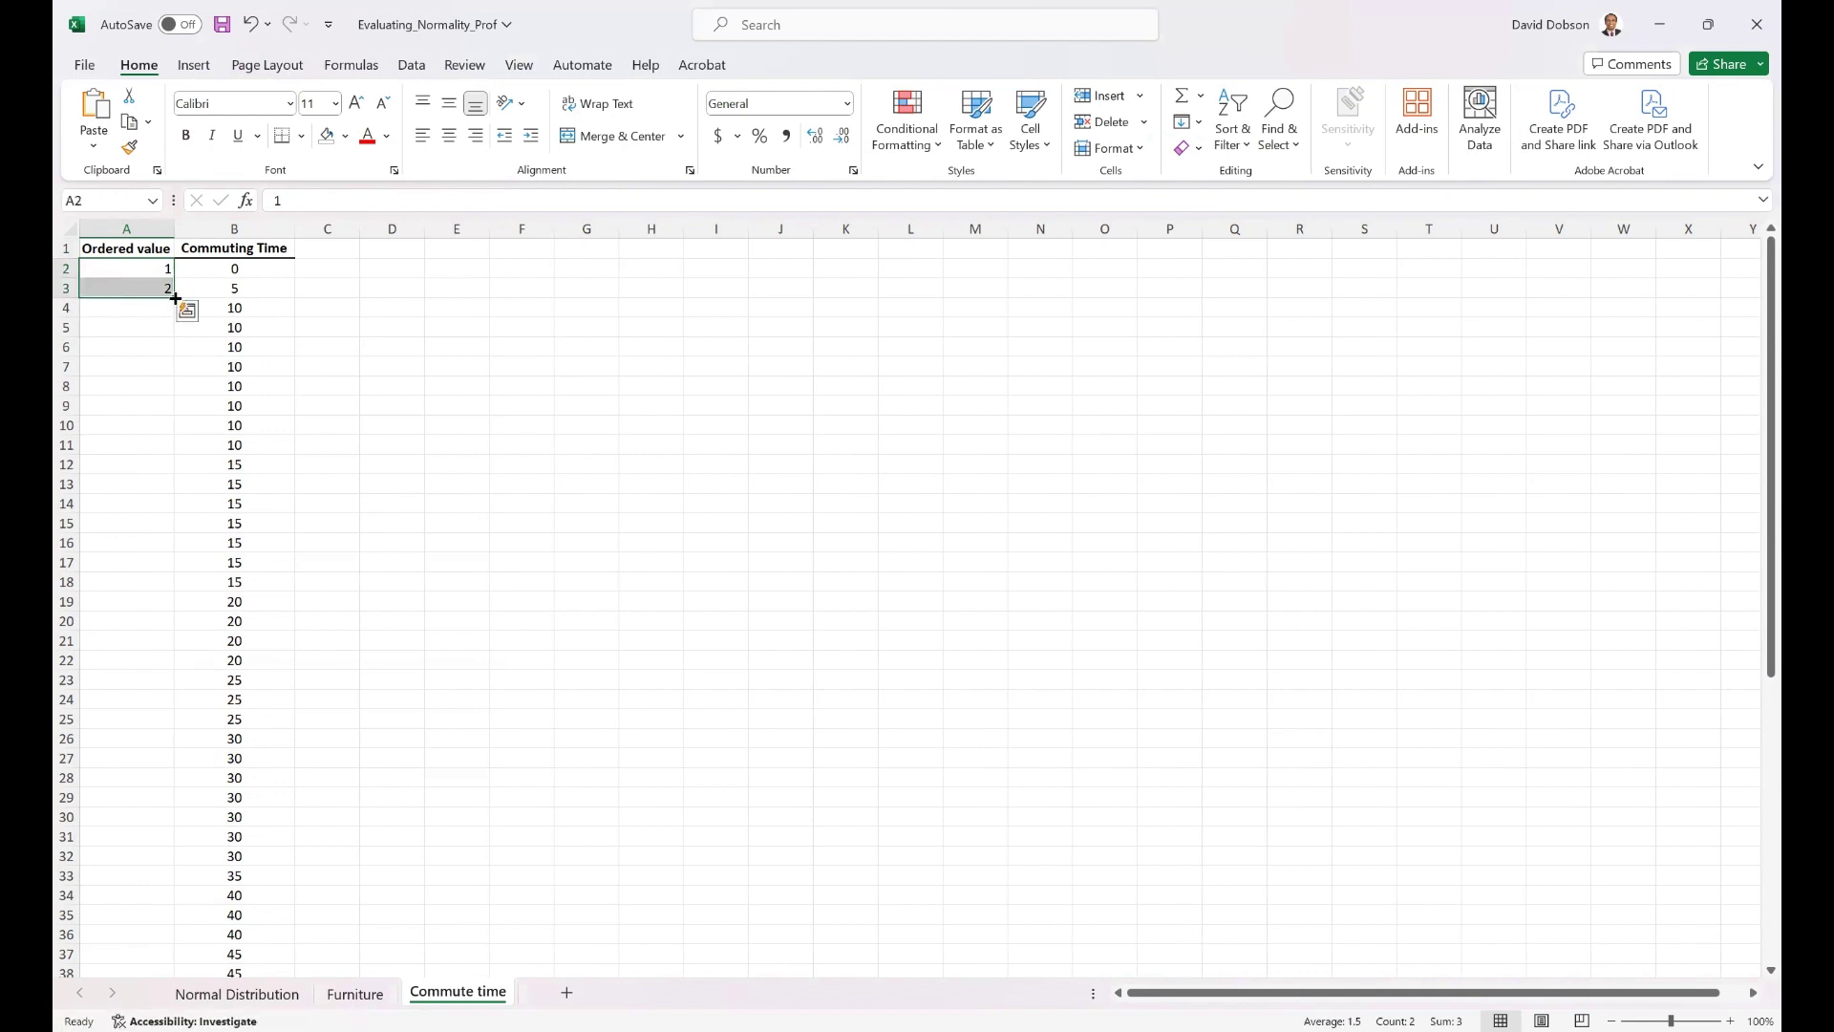
left_click_drag(171, 295, 159, 952)
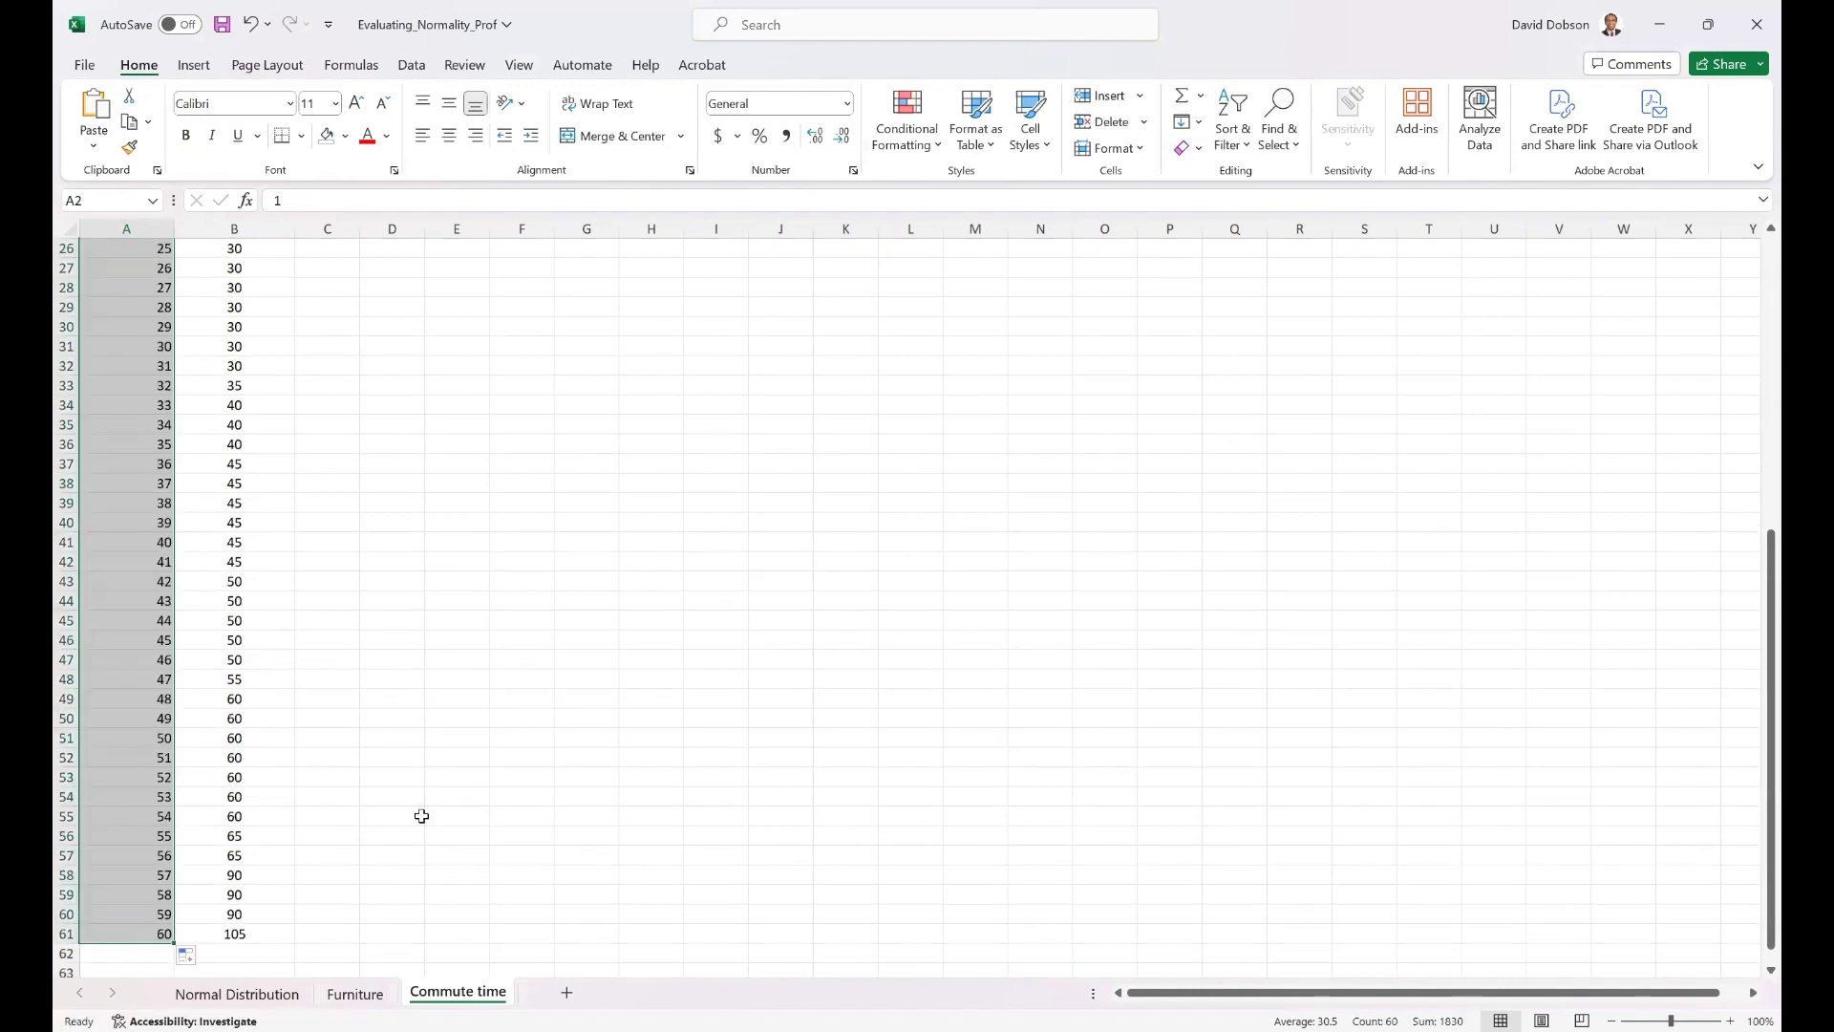
key("ctrl+Home")
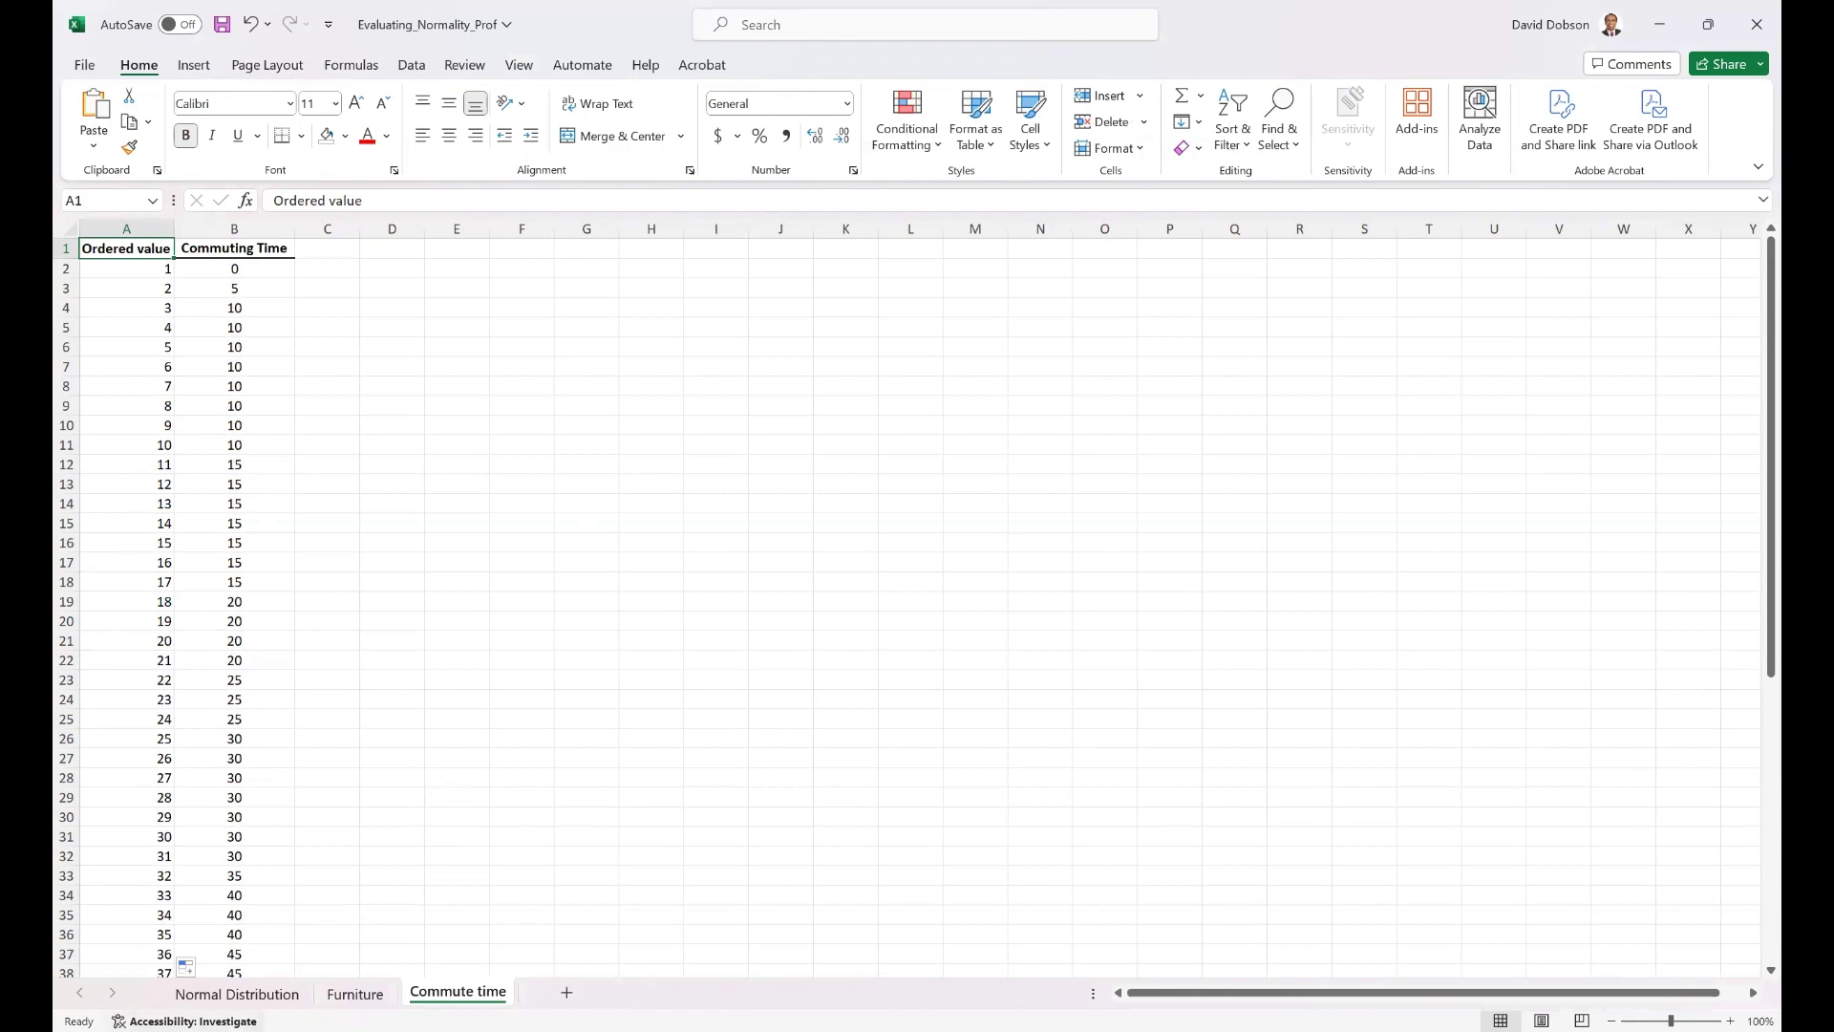
Insert a blank column between Ordered value and Commuting Time
left_click(218, 226)
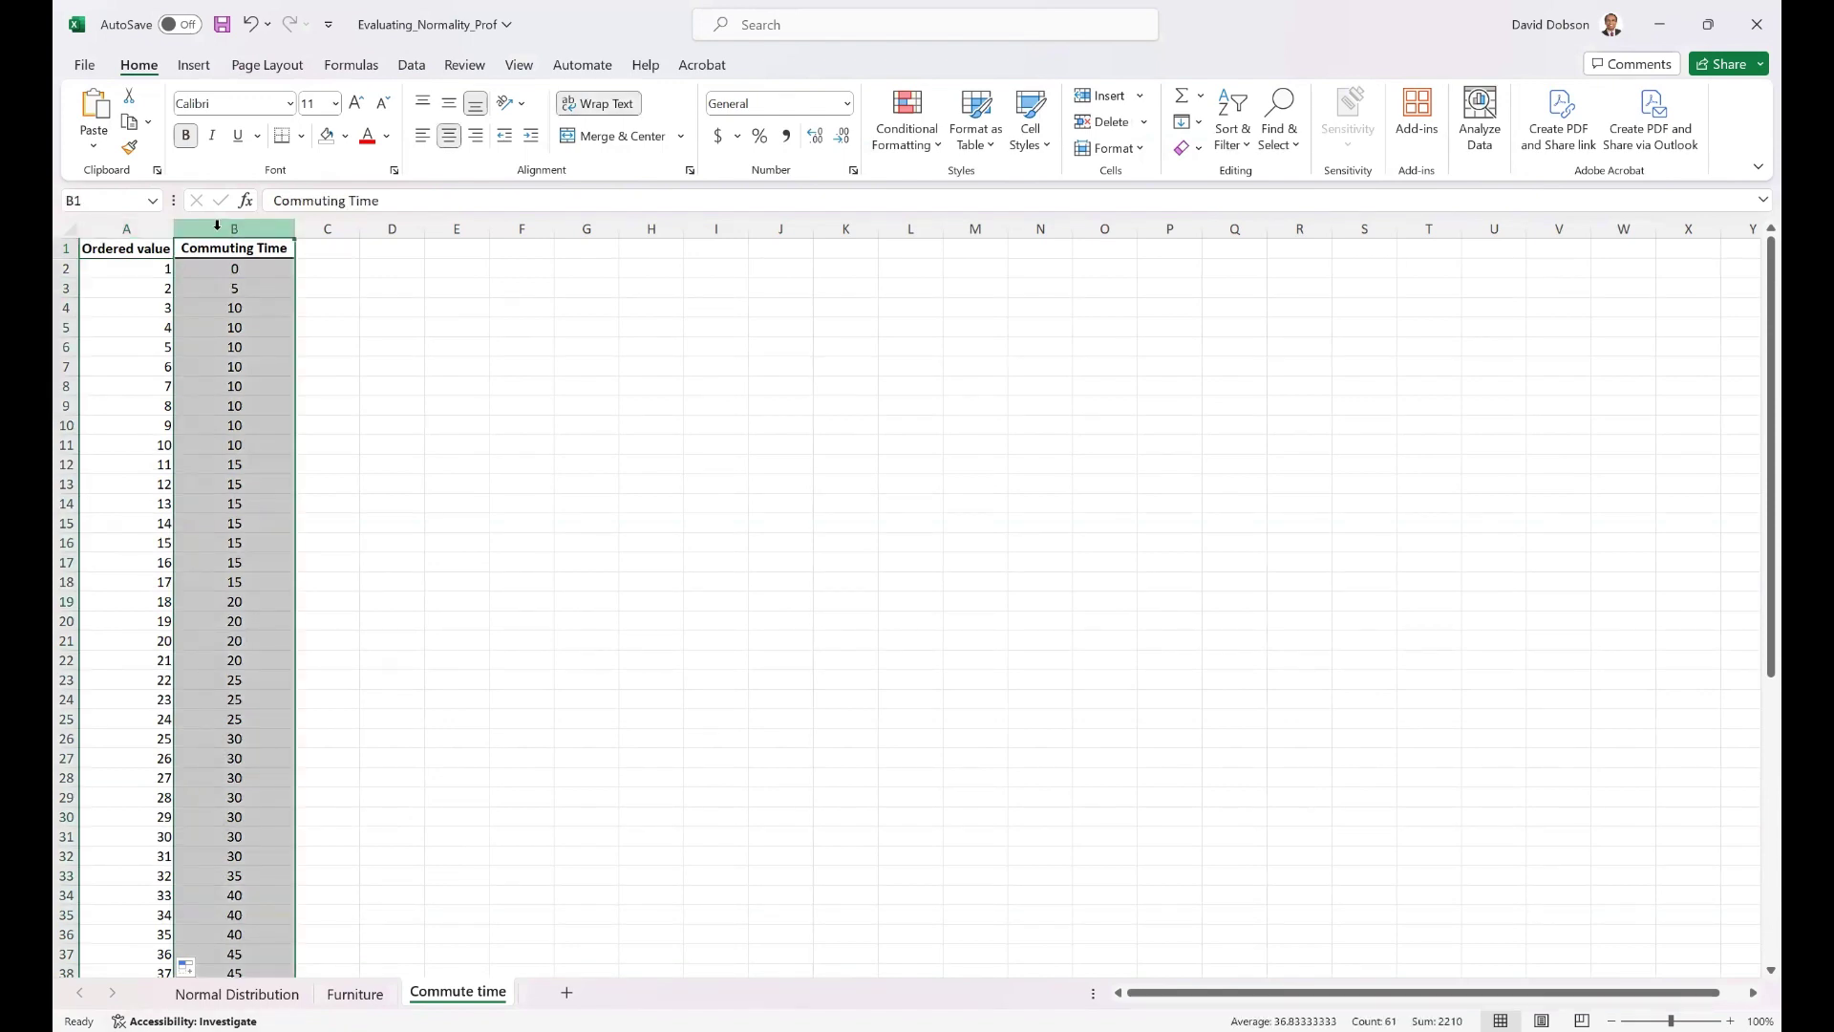
right_click(217, 225)
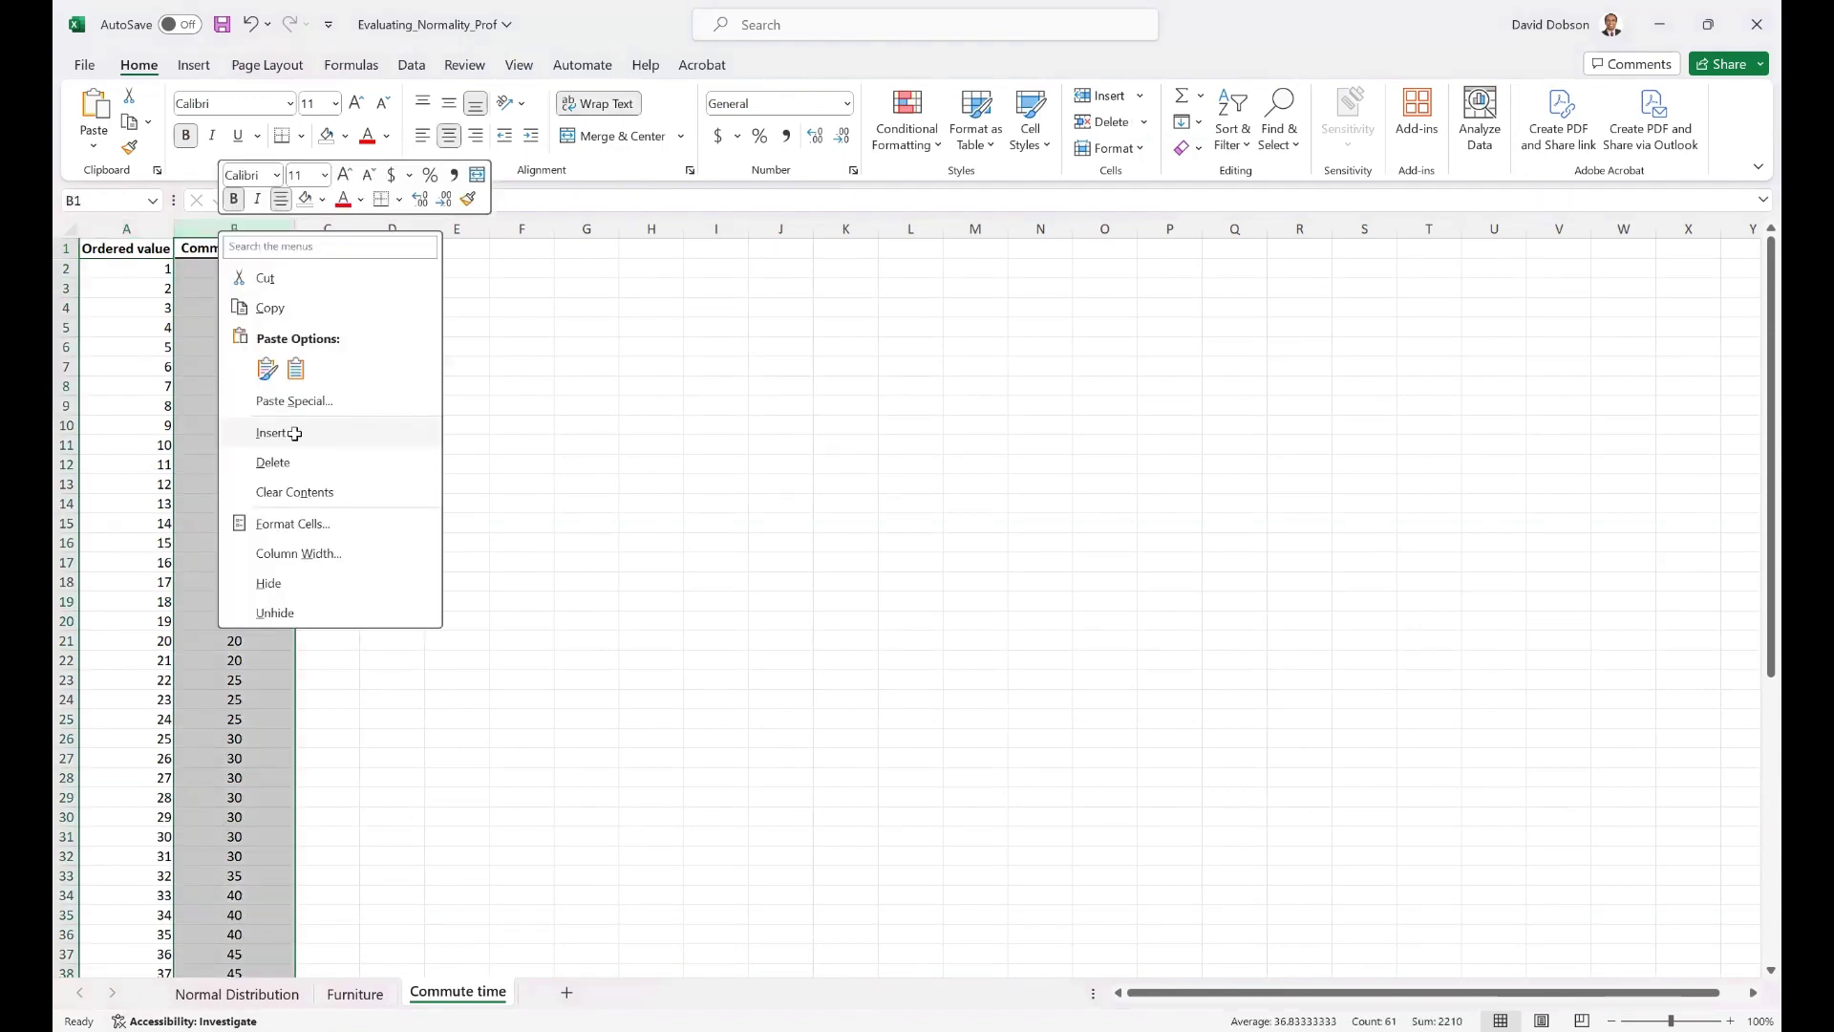
left_click(296, 435)
Enter the header "Cummulative probabilities" in B1 and fit column B's width to it
left_click(240, 253)
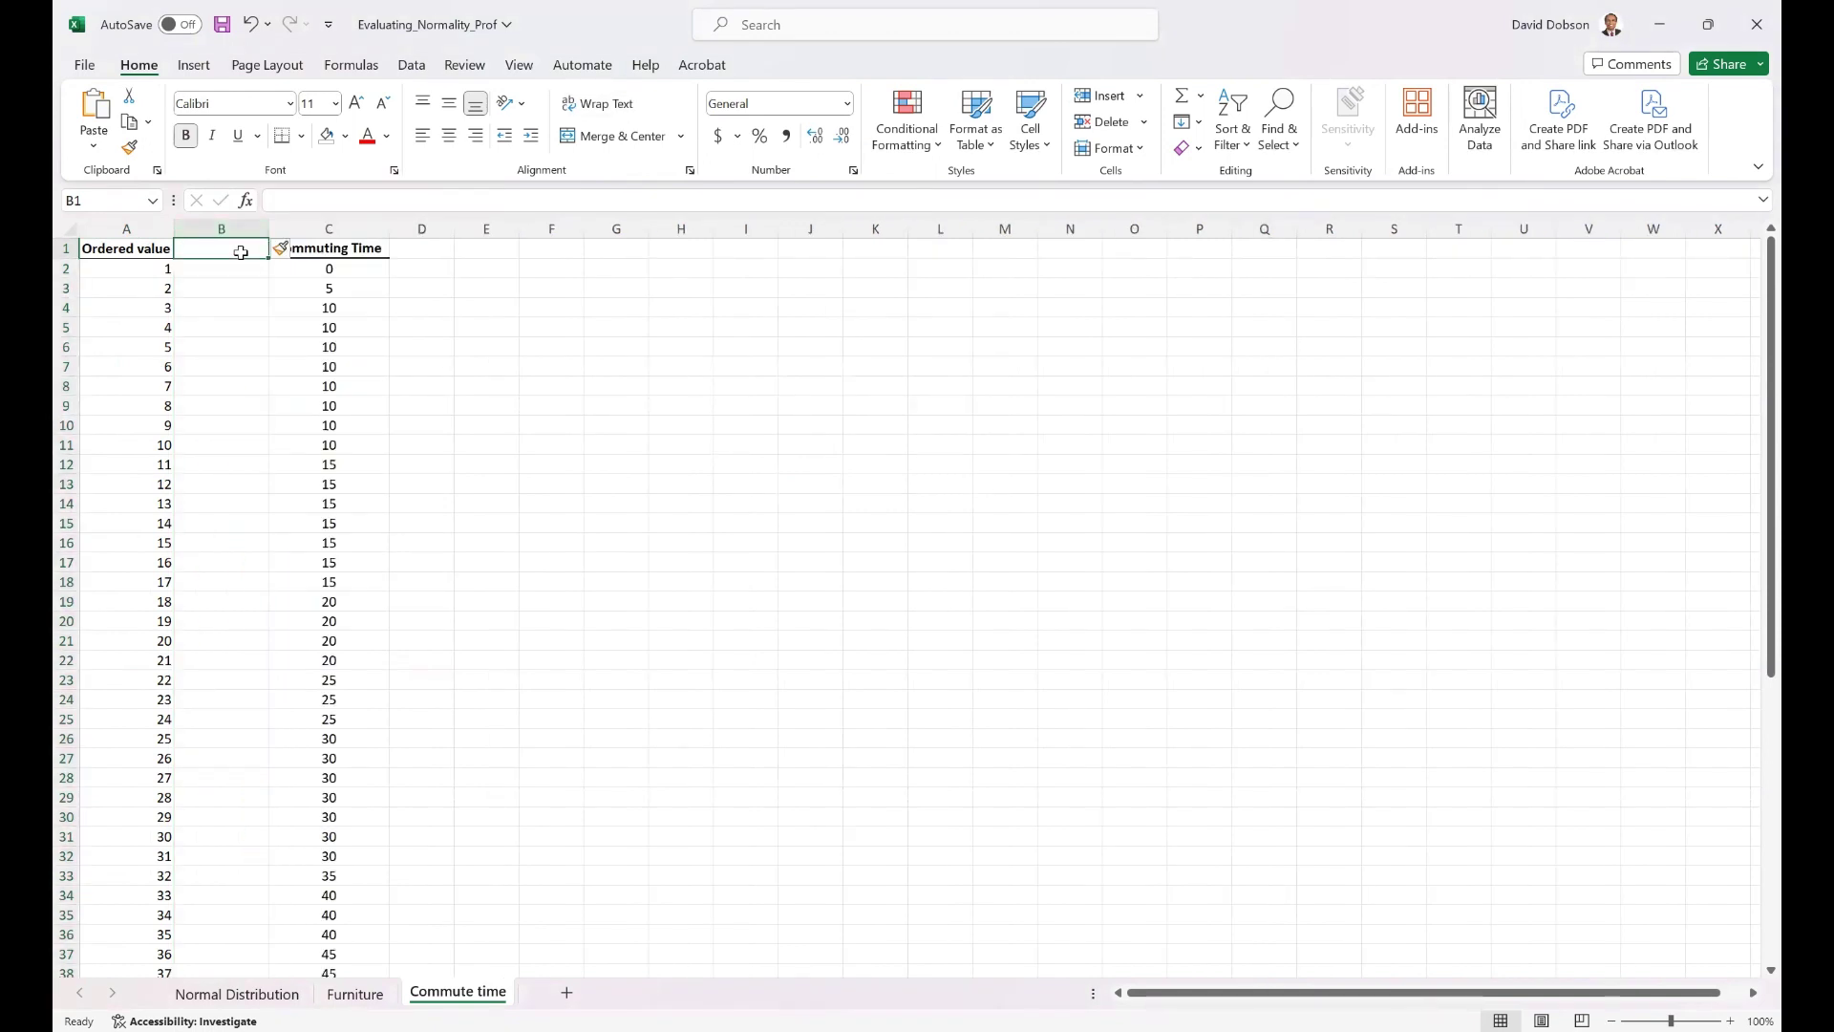
type("Cum")
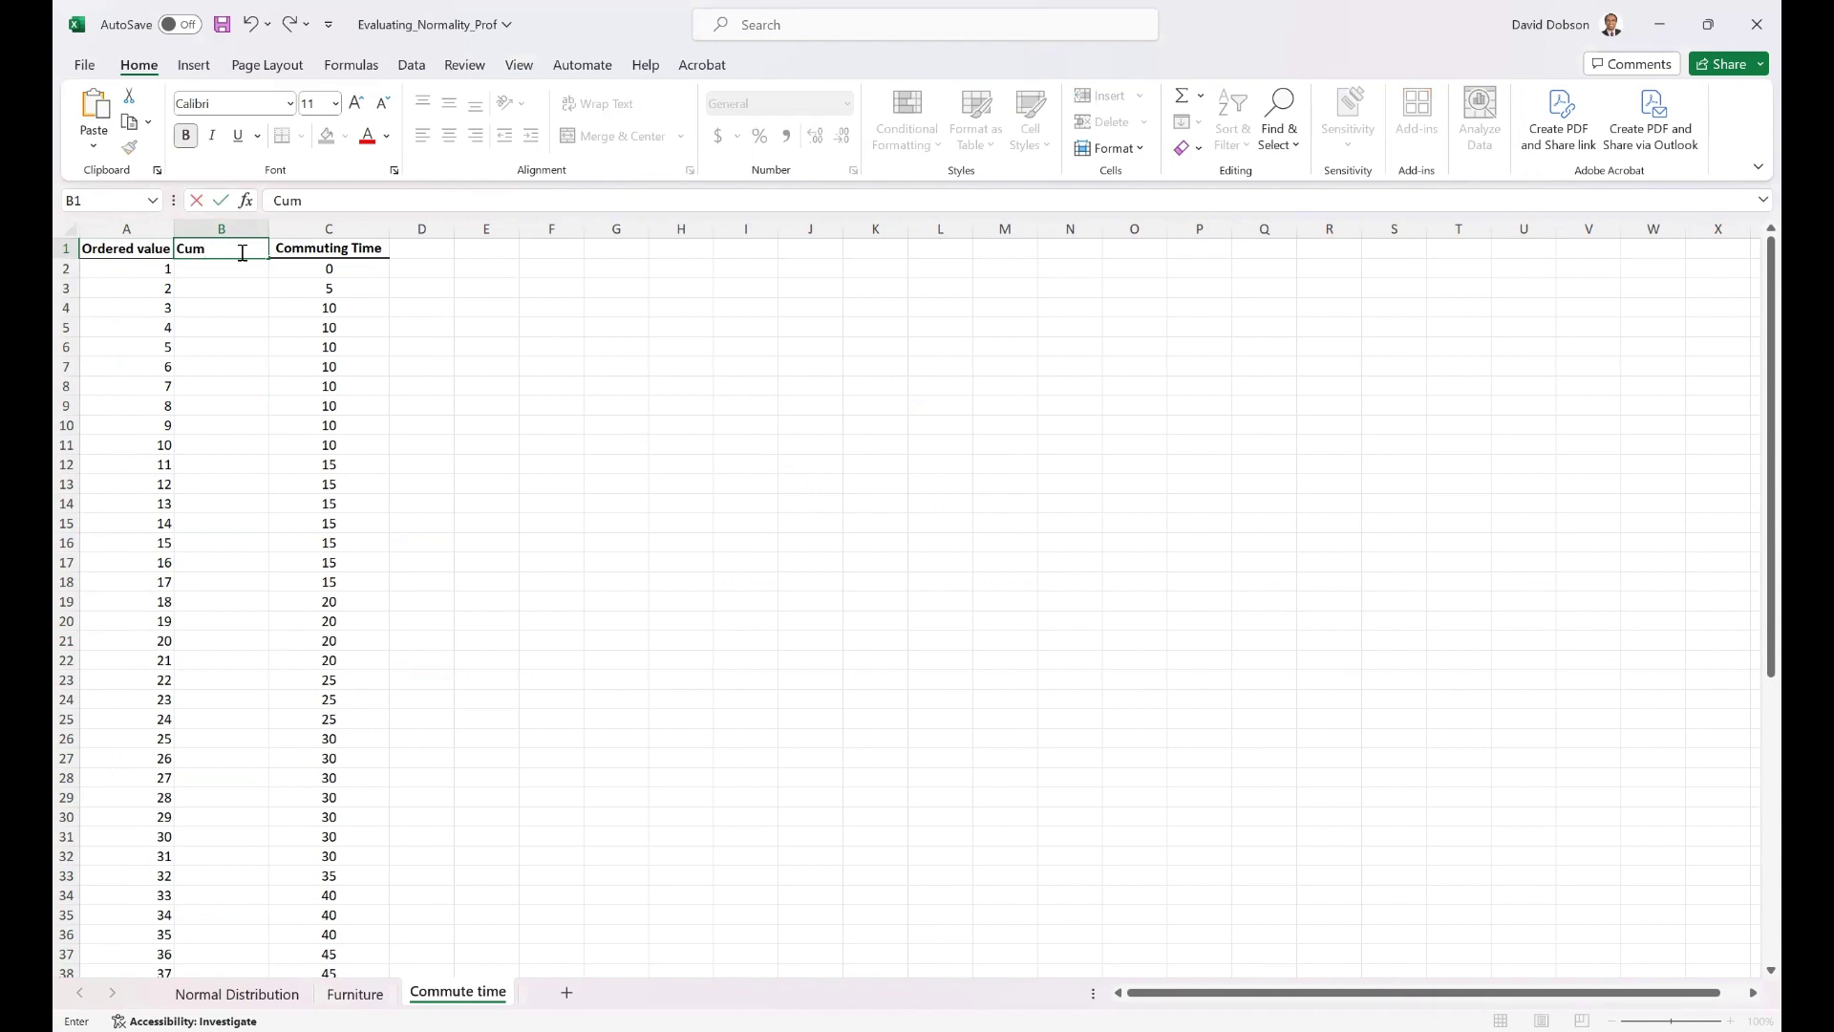
type("mulative pro")
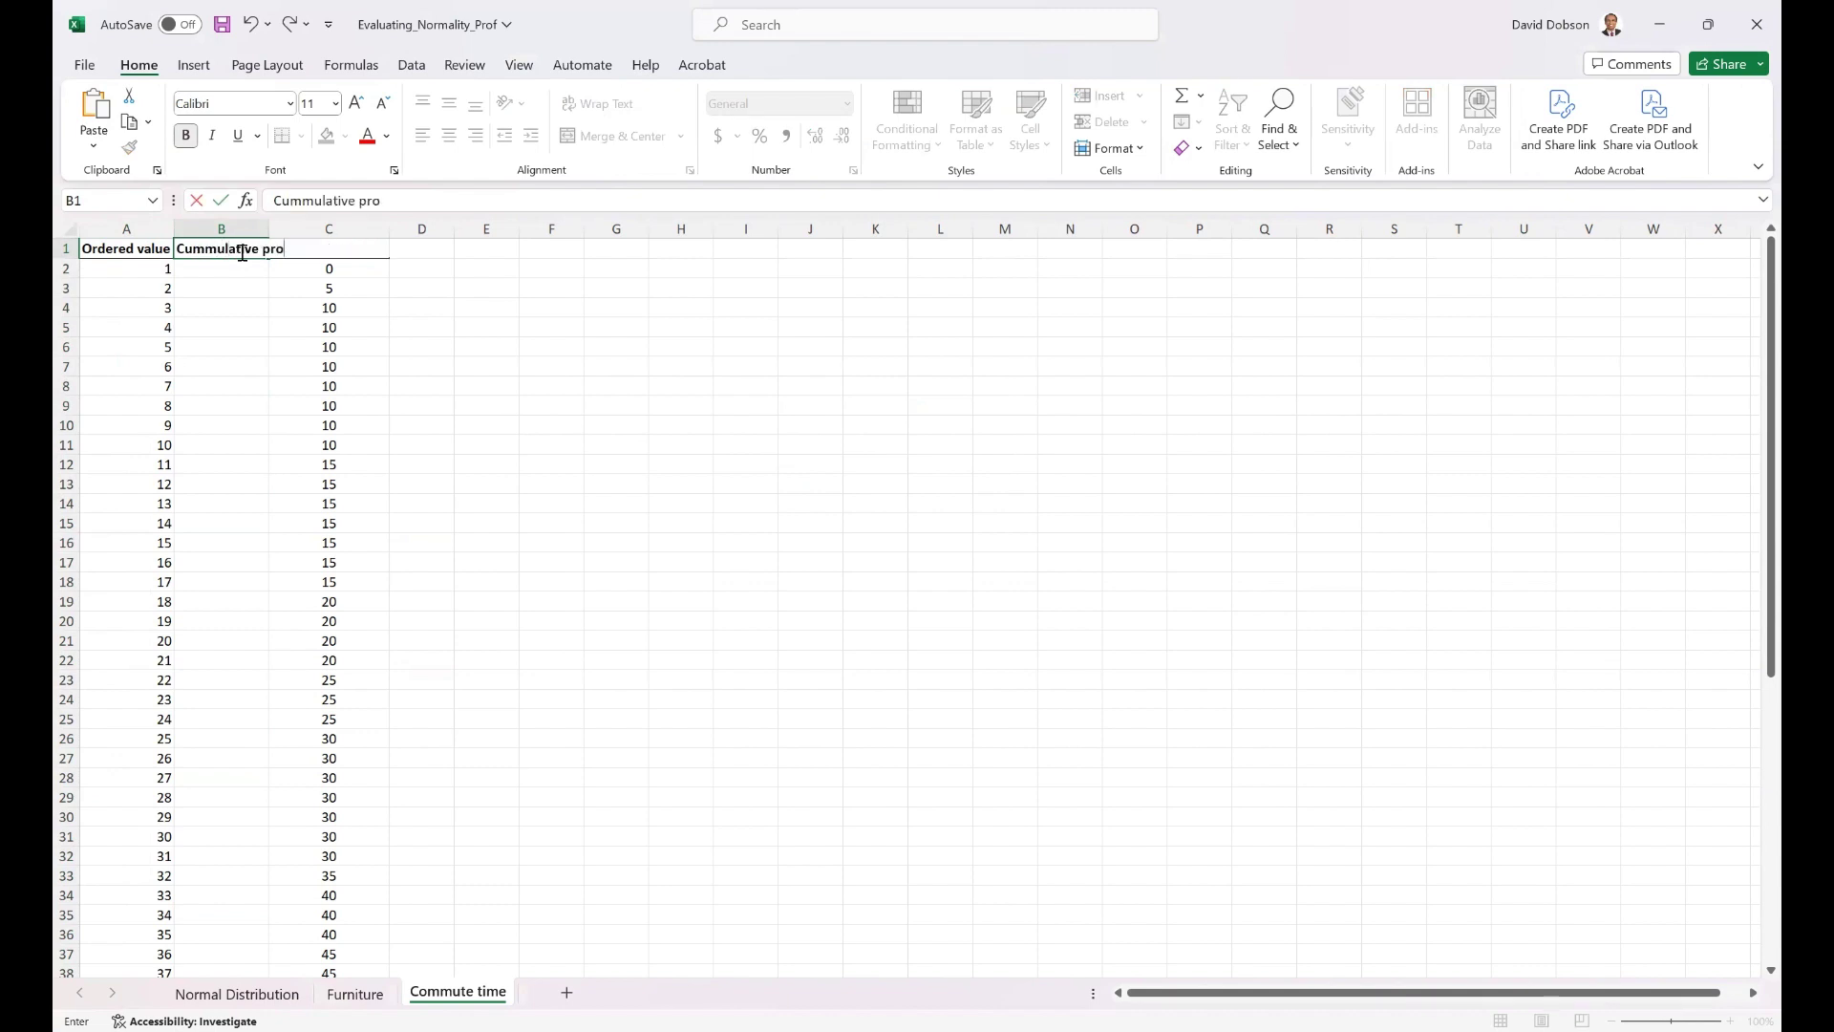
type("bability")
key("Return")
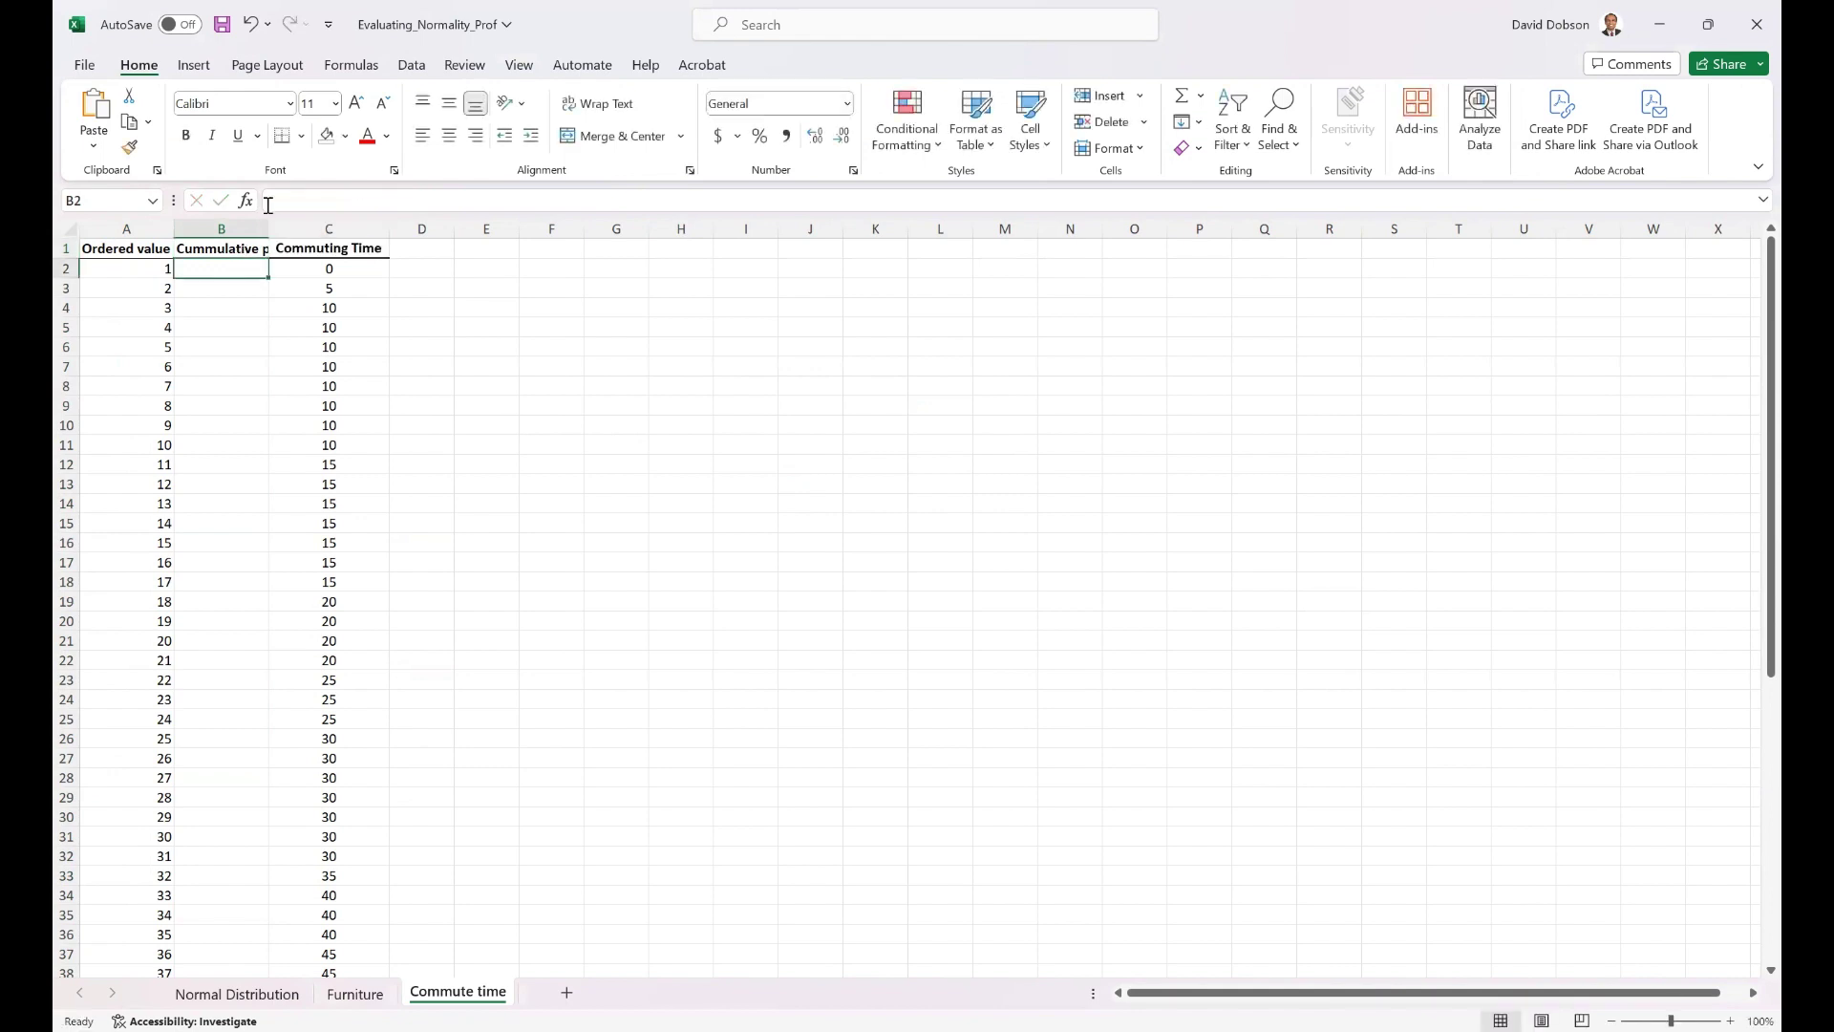
double_click(268, 227)
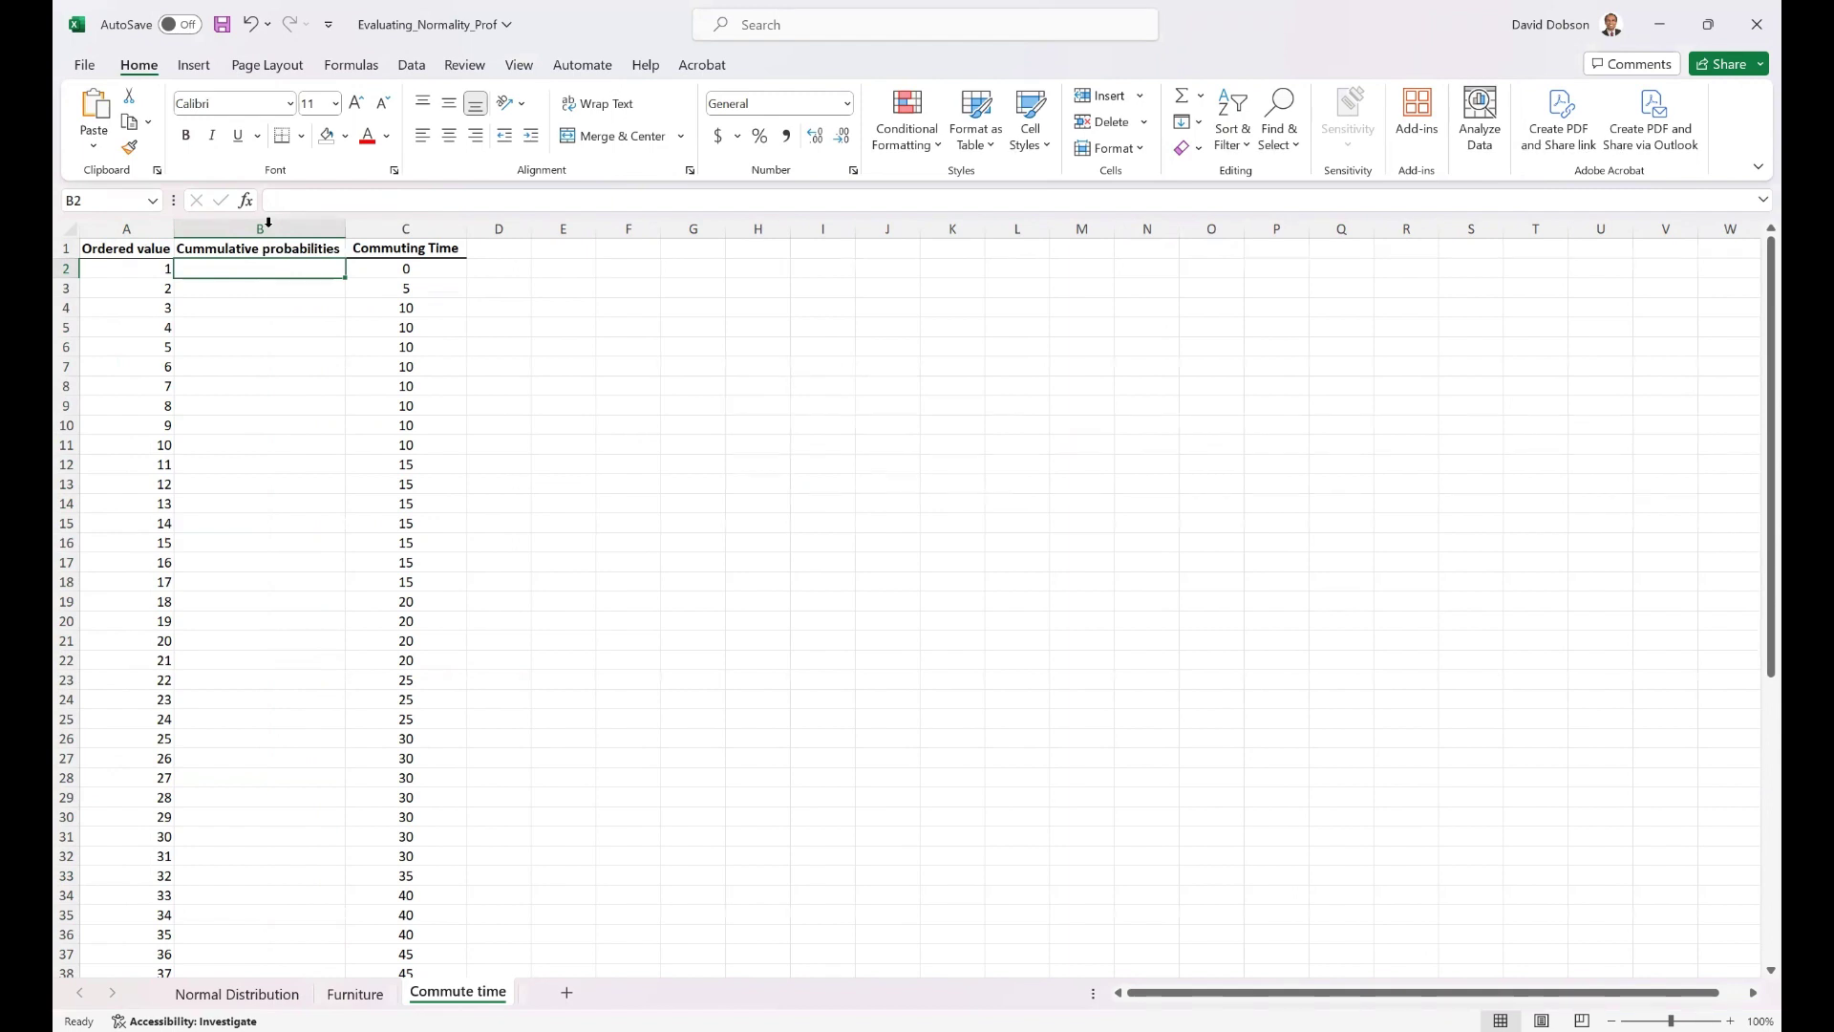
Enter the formula =A2/(60+1) in B2 to calculate the first cumulative probability
type("=")
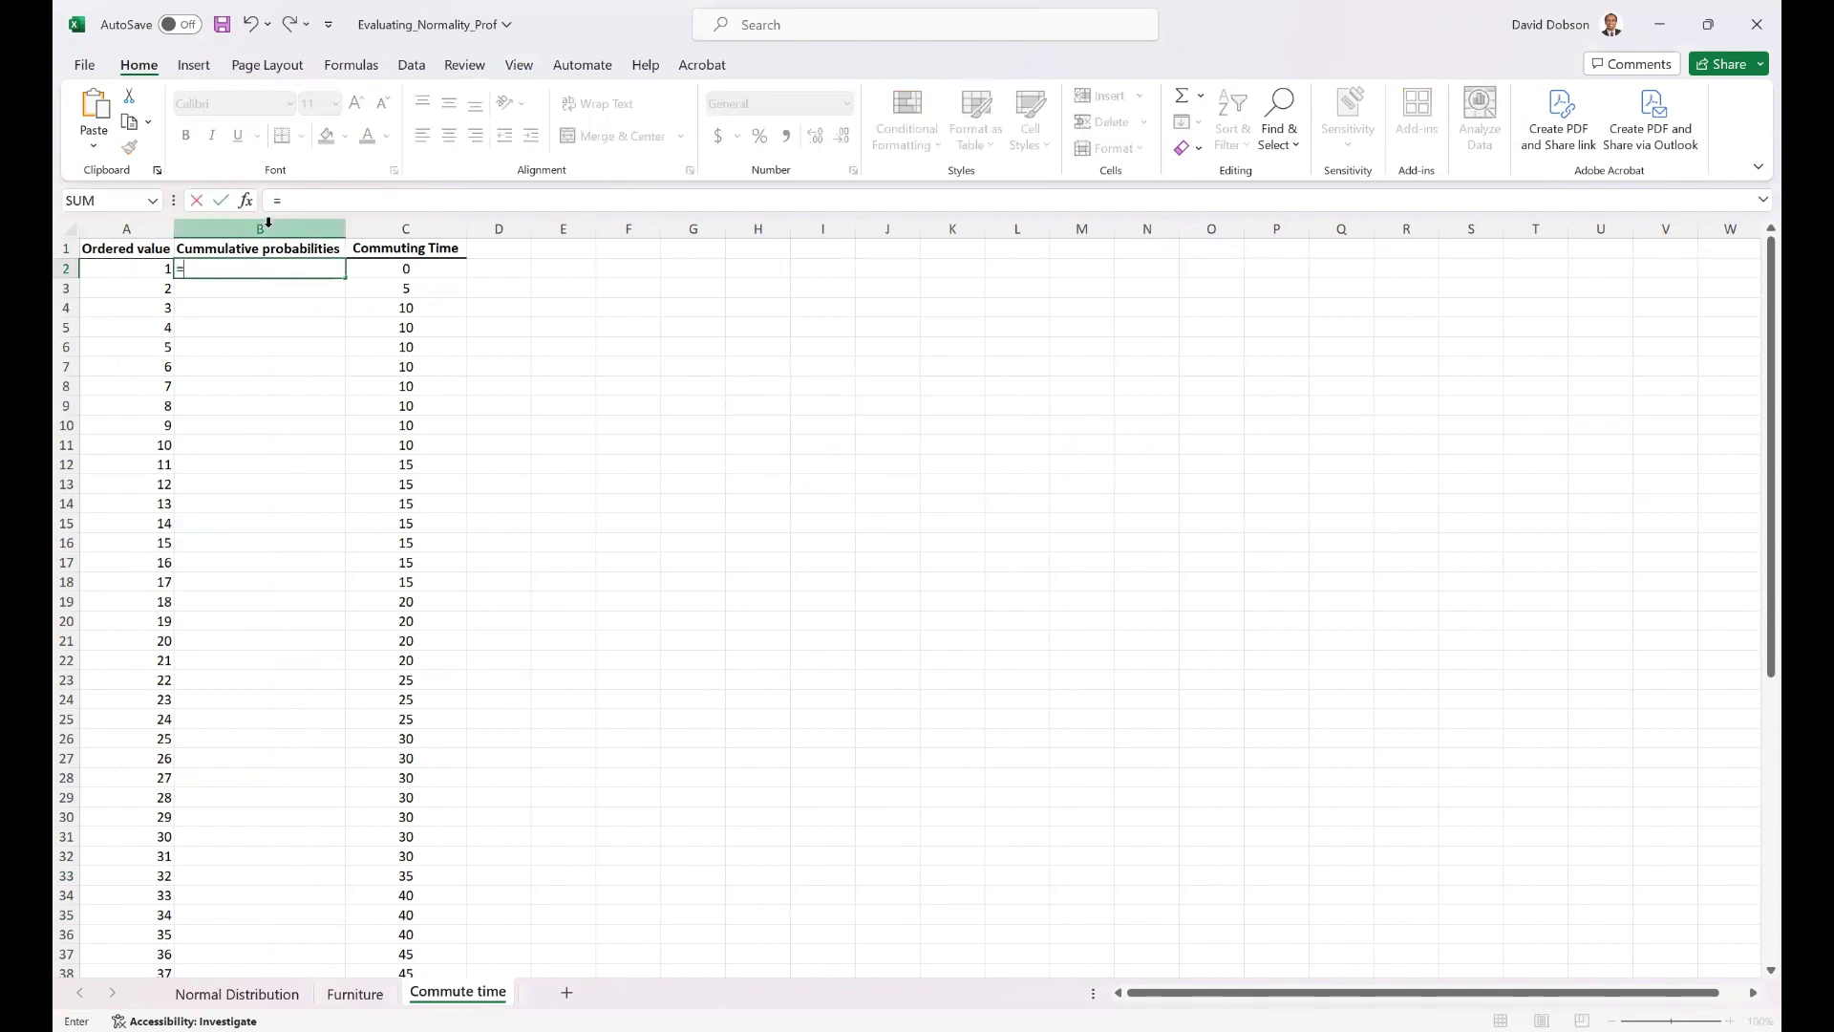
left_click(131, 268)
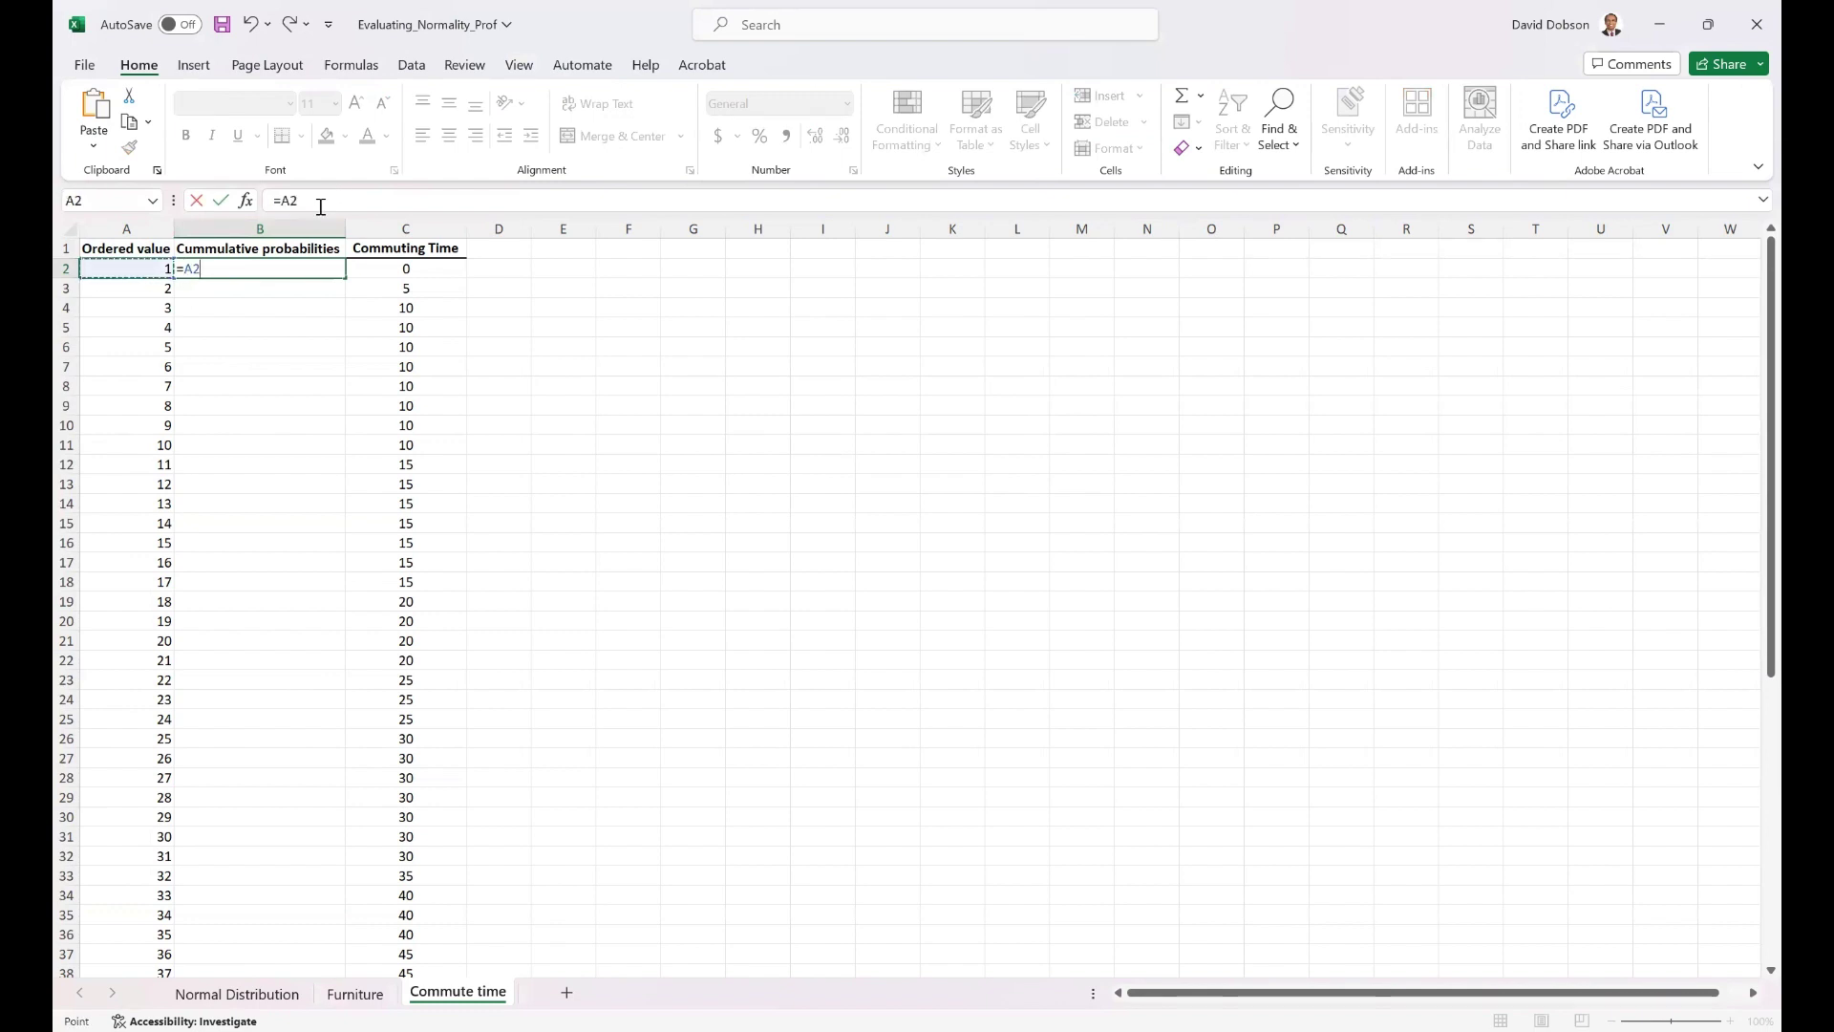
type("/(60+1")
type(")")
key("ctrl+Return")
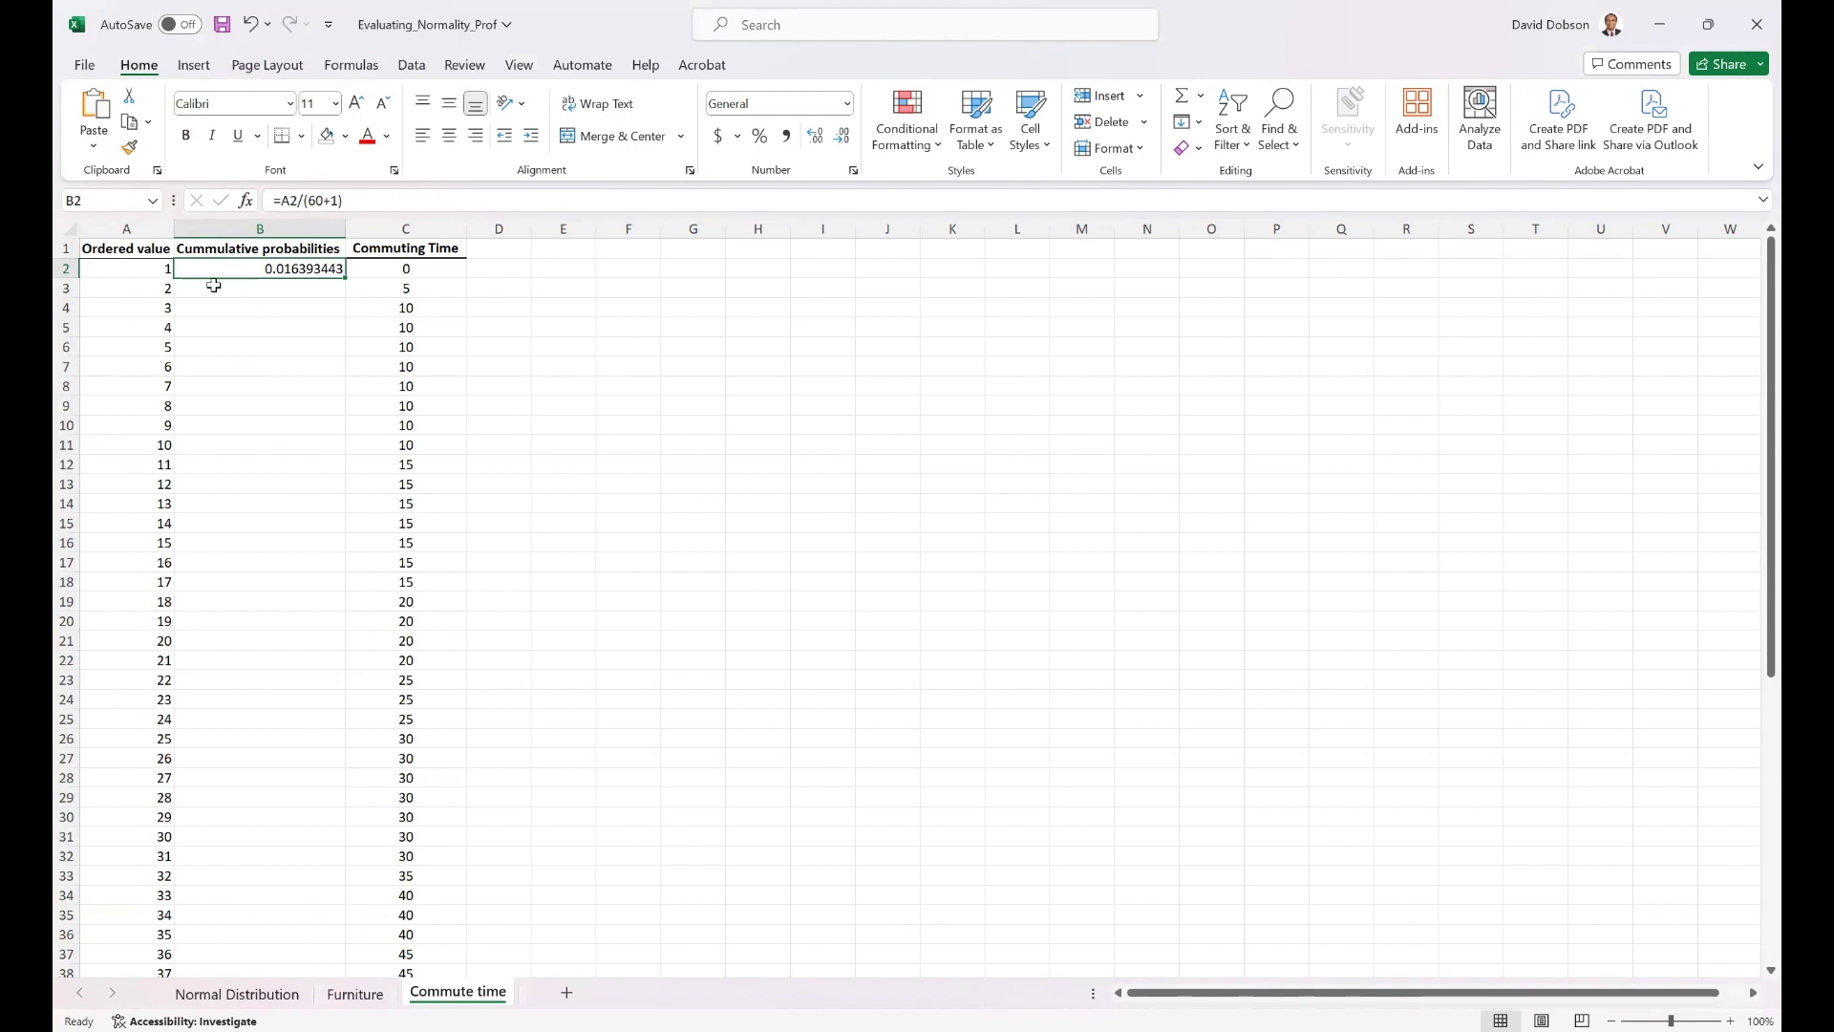
left_click(150, 273)
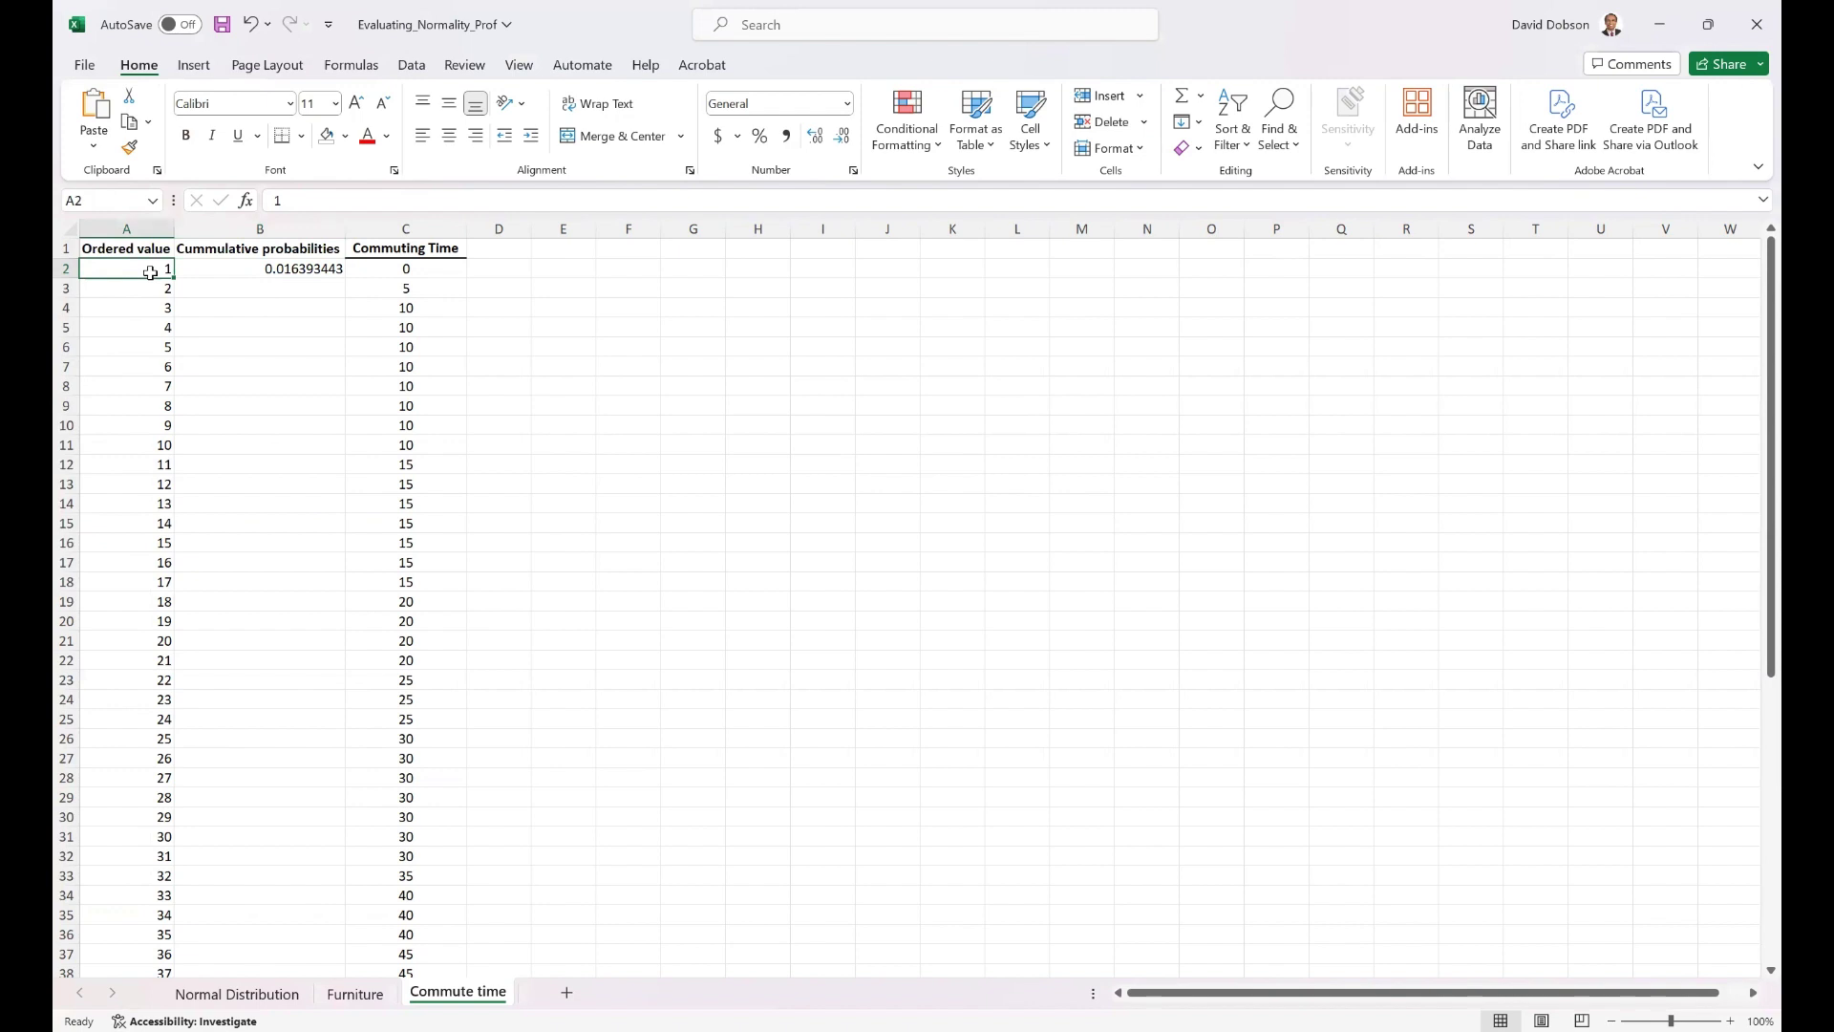
key("Right")
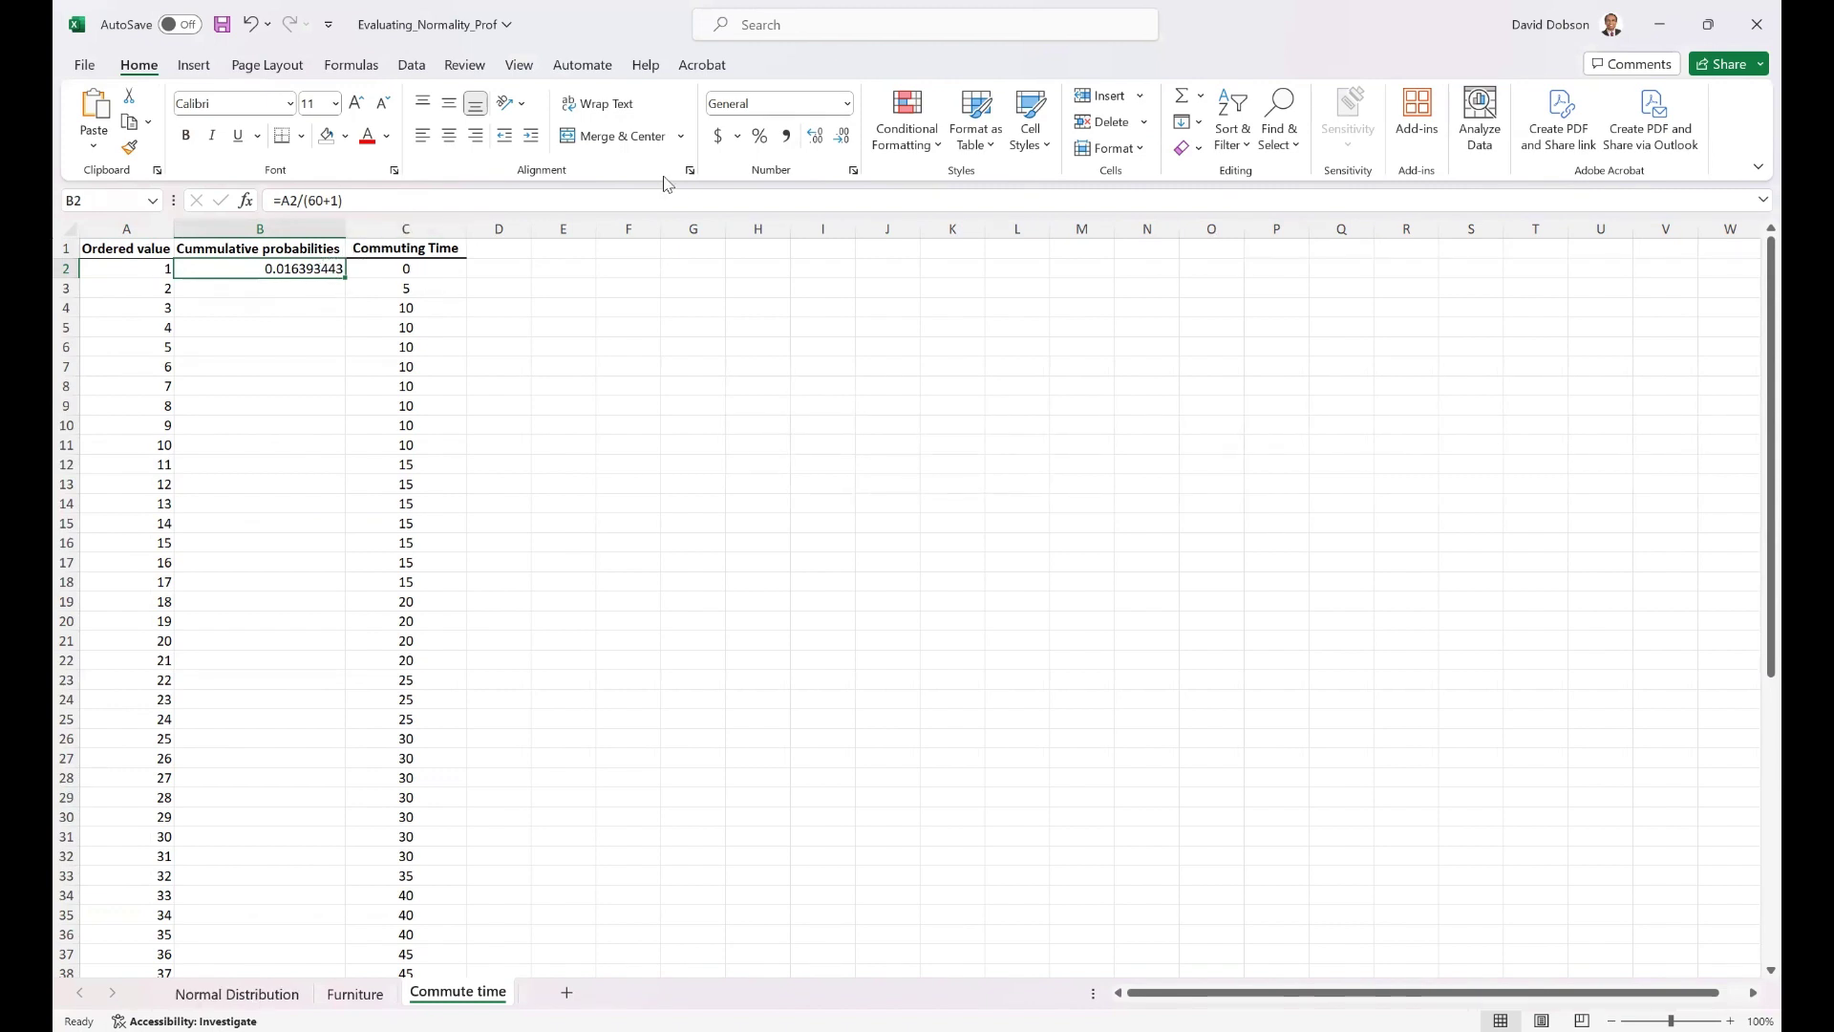
Format B2 to four decimal places and fill its formula down to B61
left_click(841, 138)
left_click(842, 139)
left_click(841, 138)
left_click(841, 139)
left_click(842, 138)
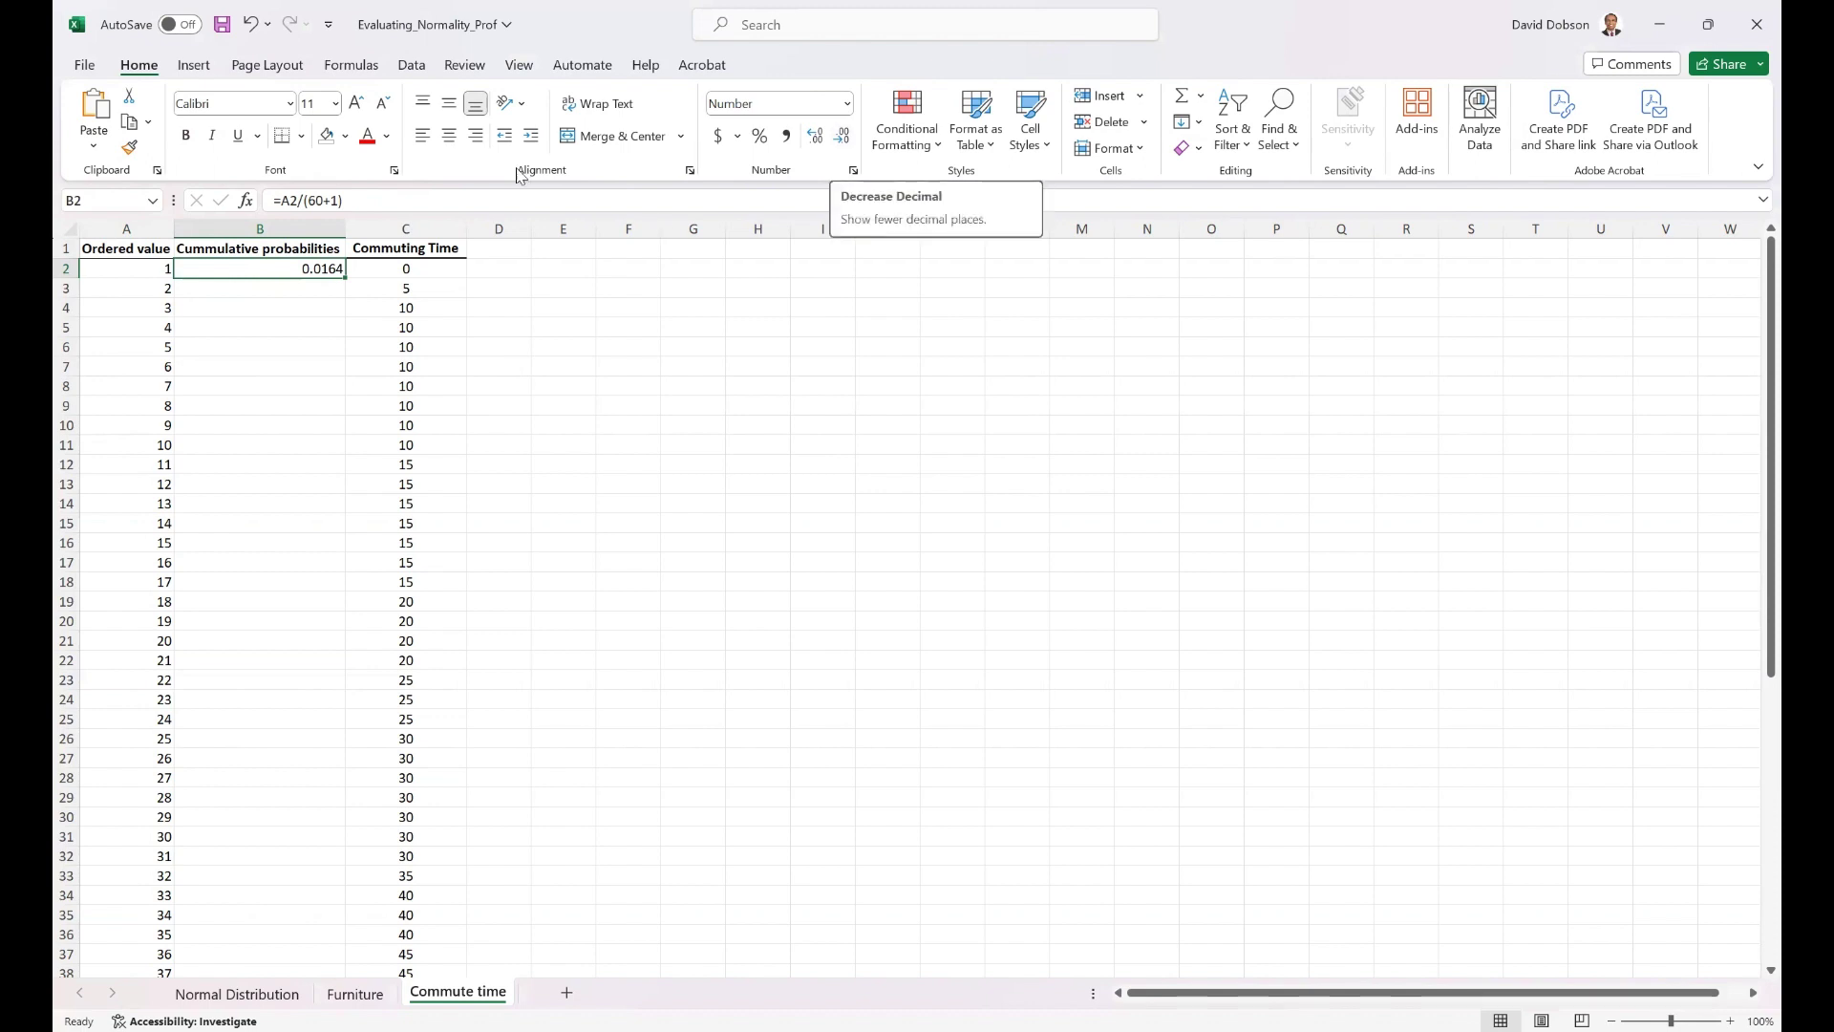
double_click(346, 277)
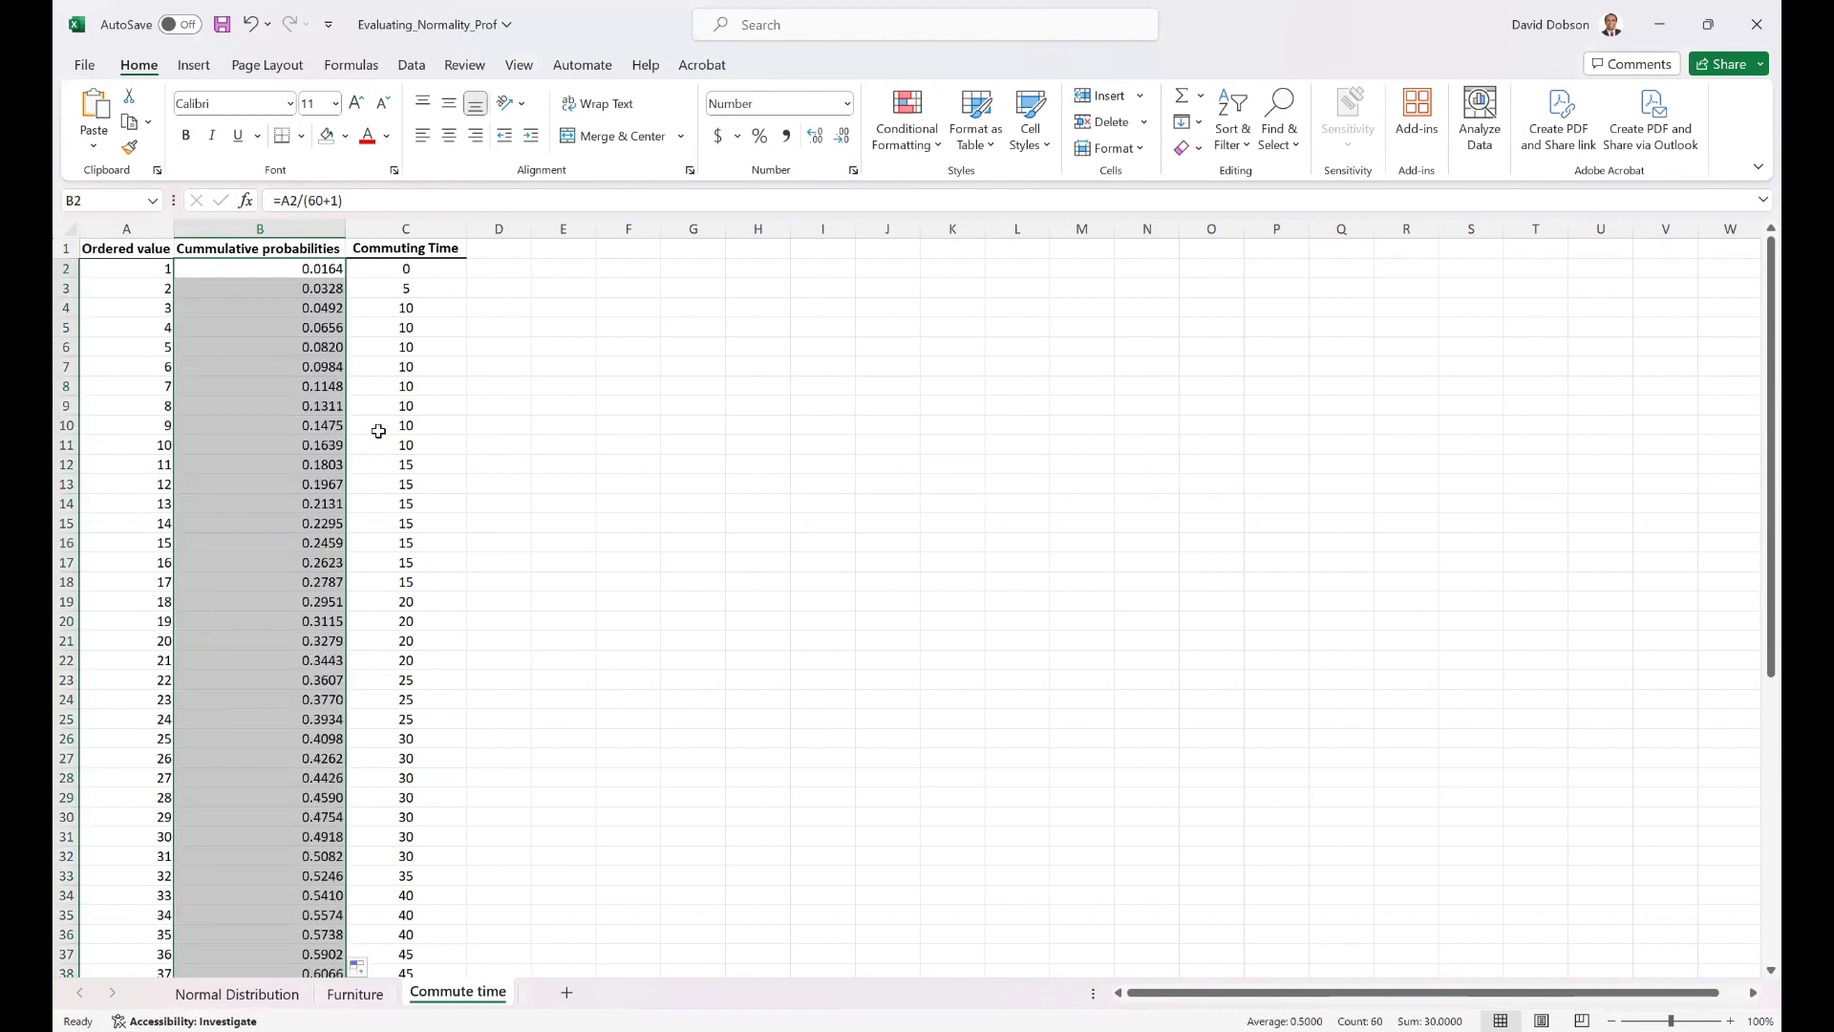
Check the cumulative probabilities at both ends of column B and the last ordered value in A61
key("ctrl+Down")
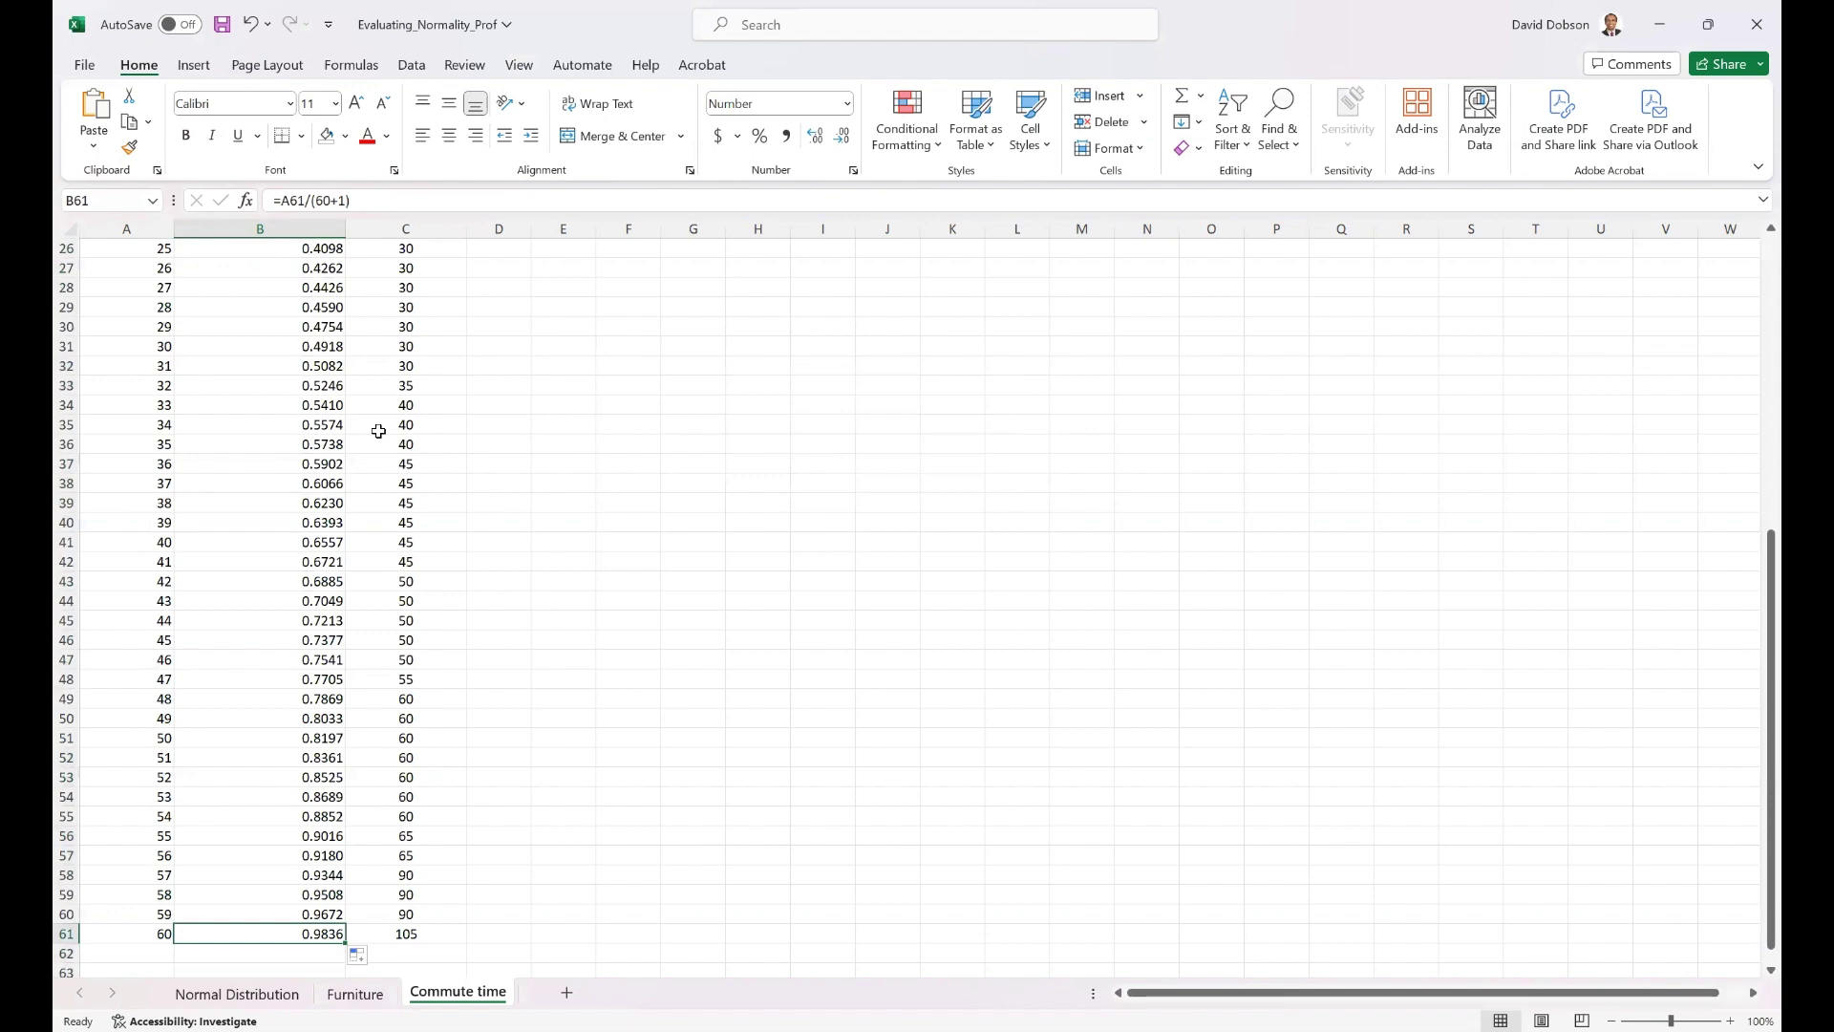
key("ctrl+Up")
key("Down")
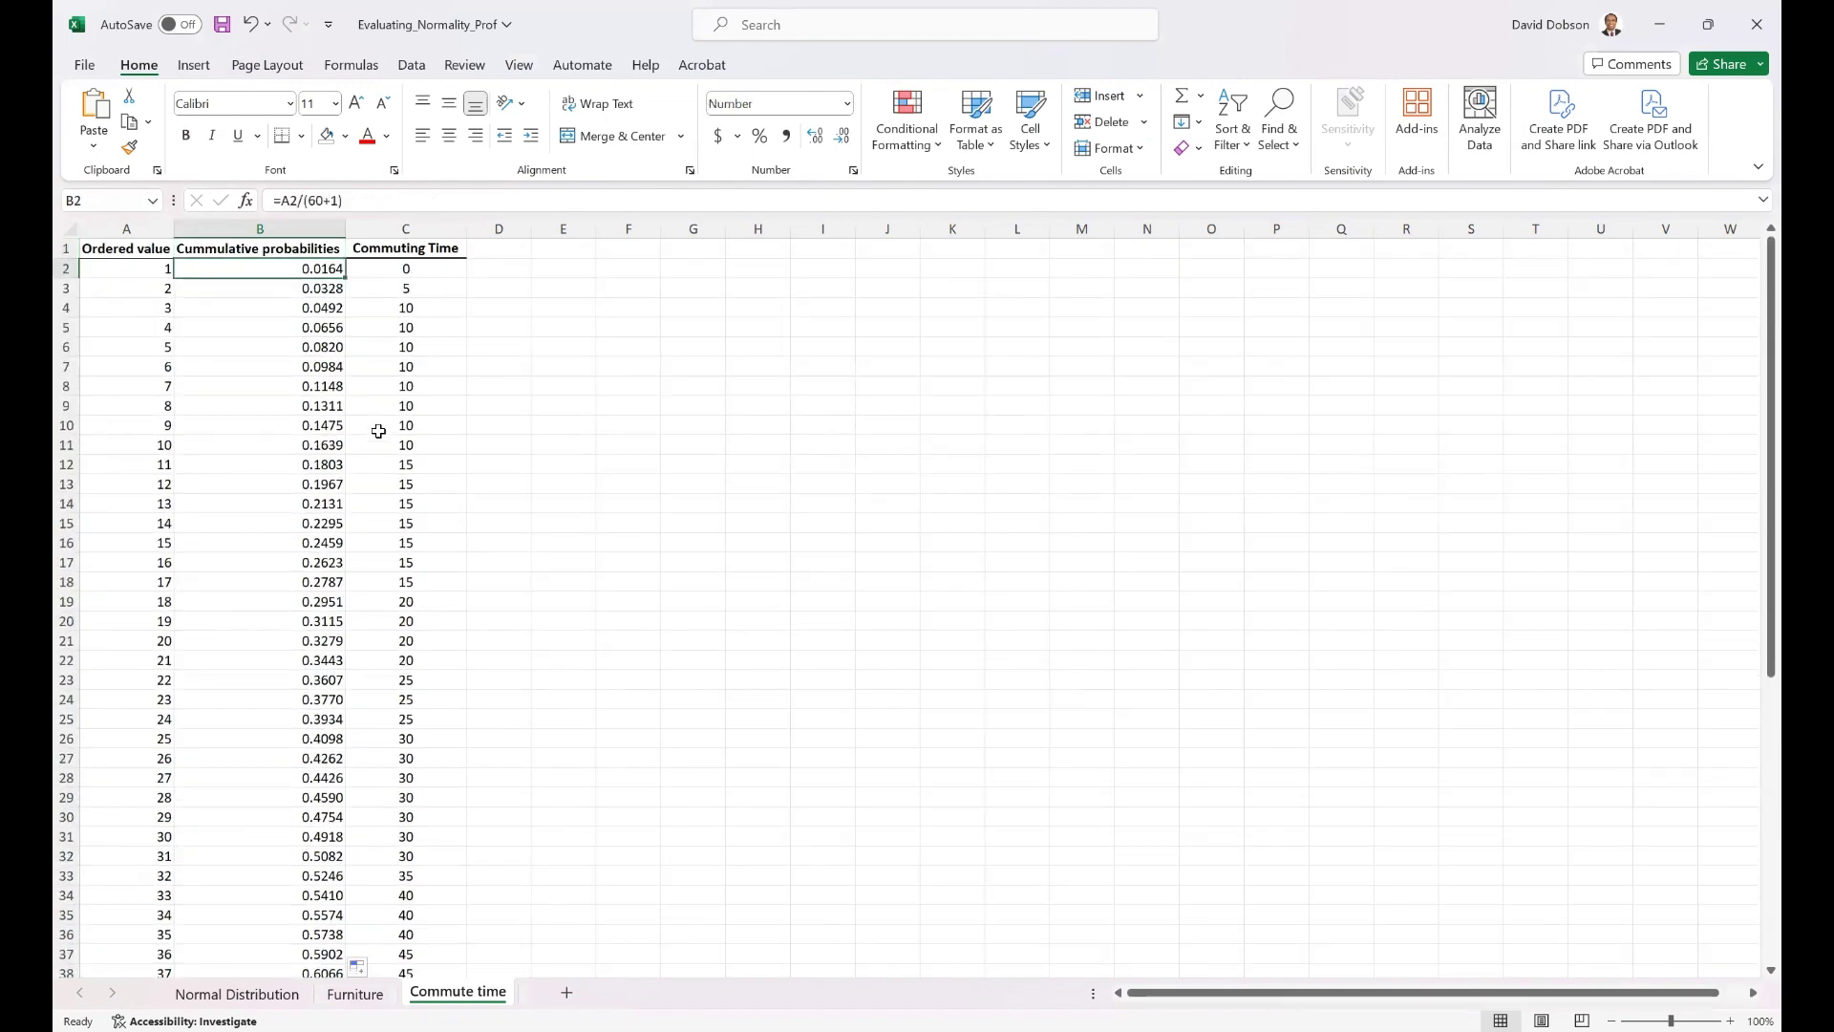
key("ctrl+Down")
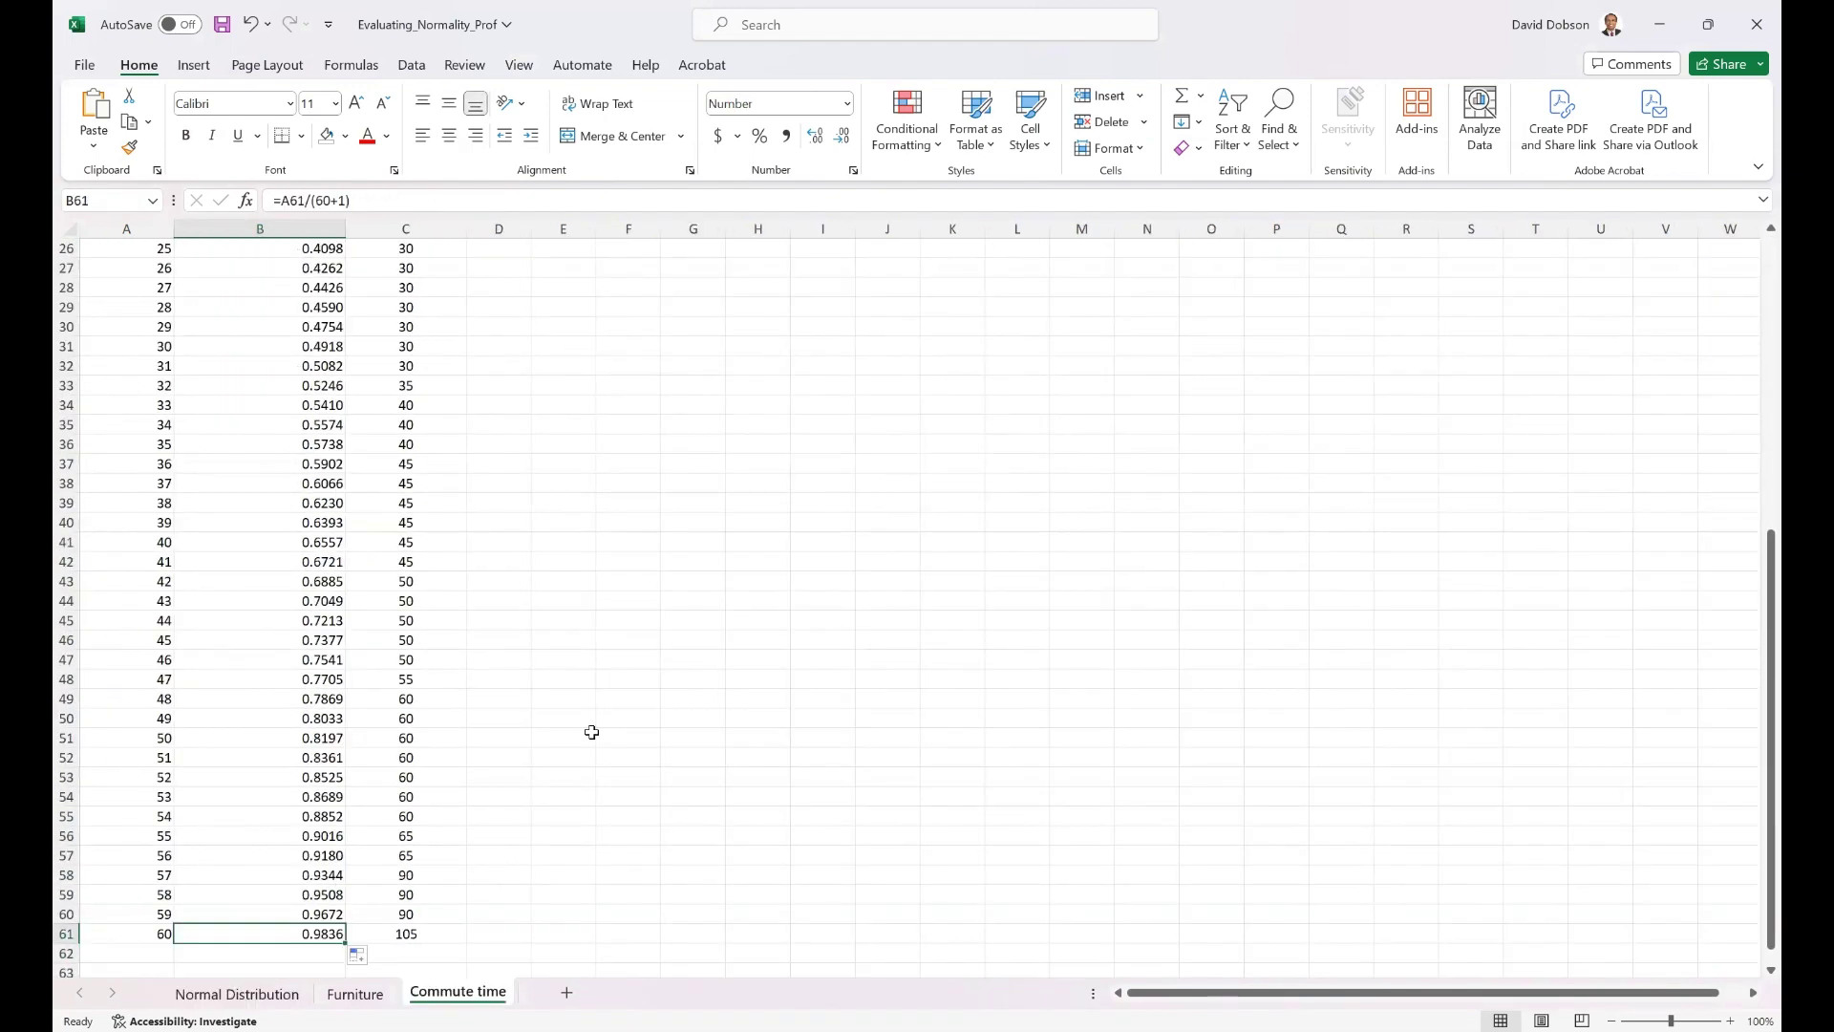
key("ctrl+Up")
key("ctrl+Down")
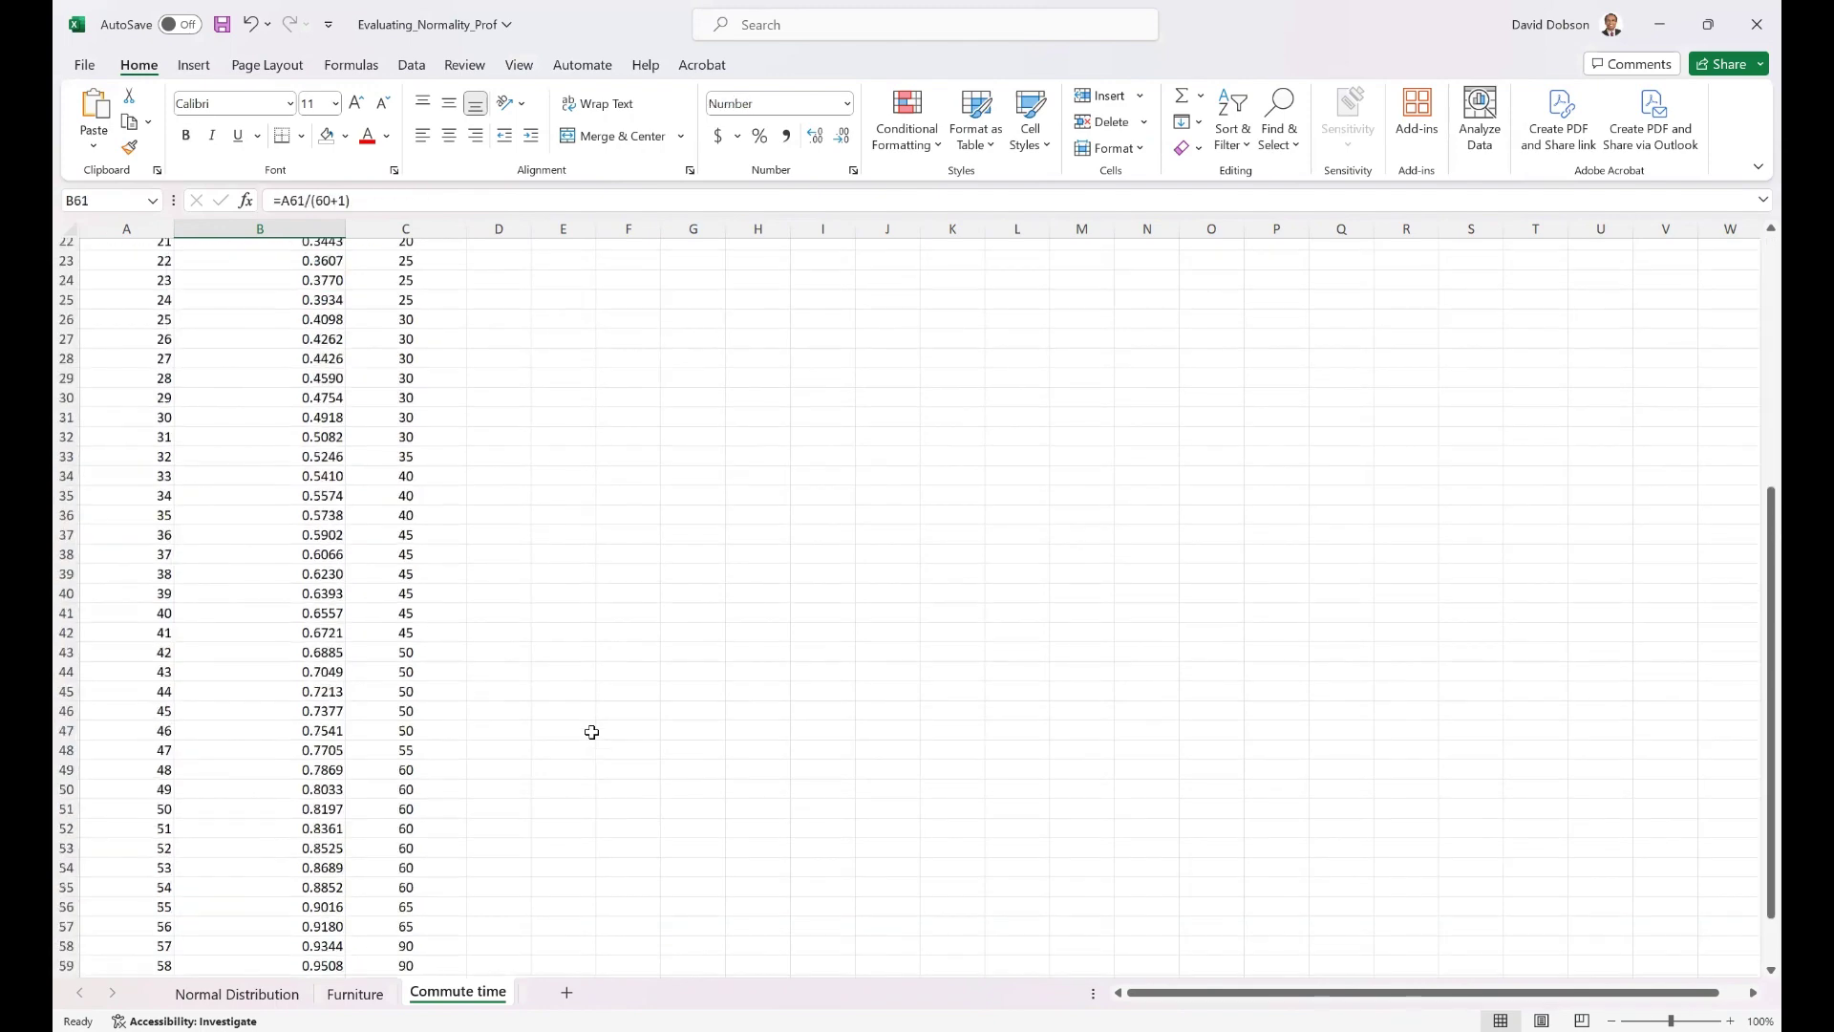
key("Down")
key("Down")
key("ctrl+Up")
key("Left")
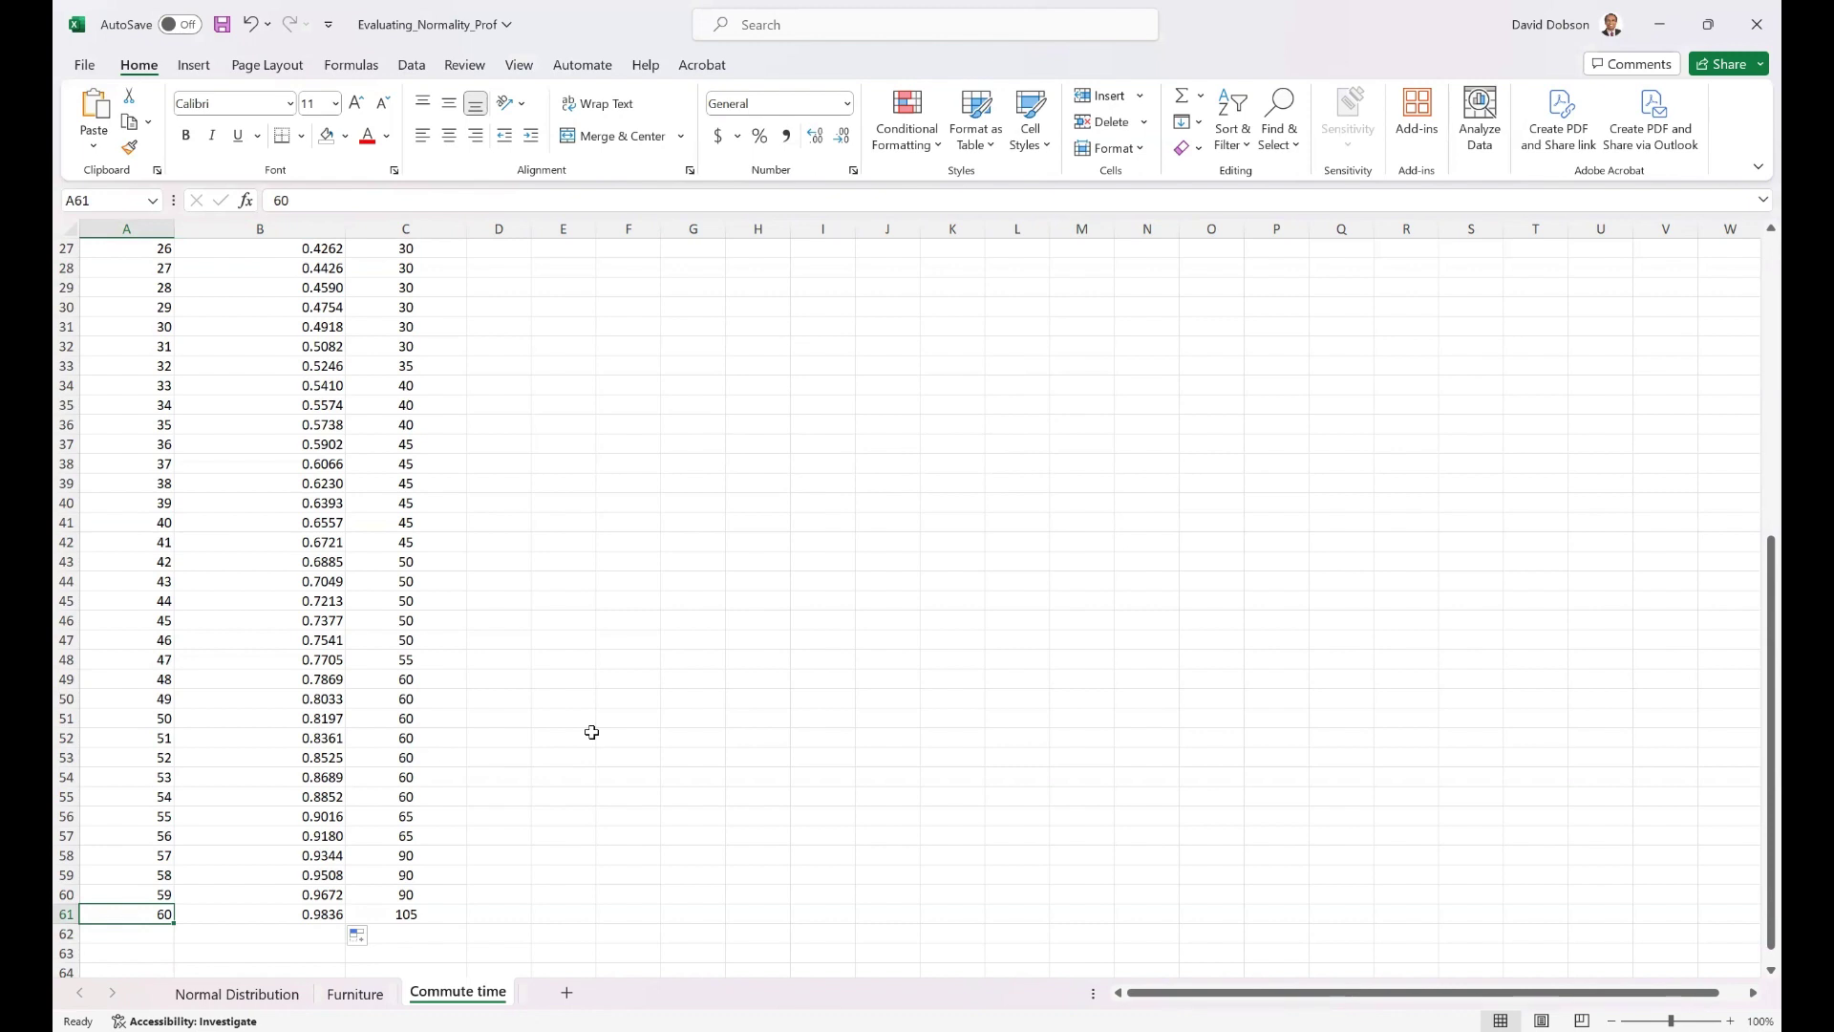
key("Right")
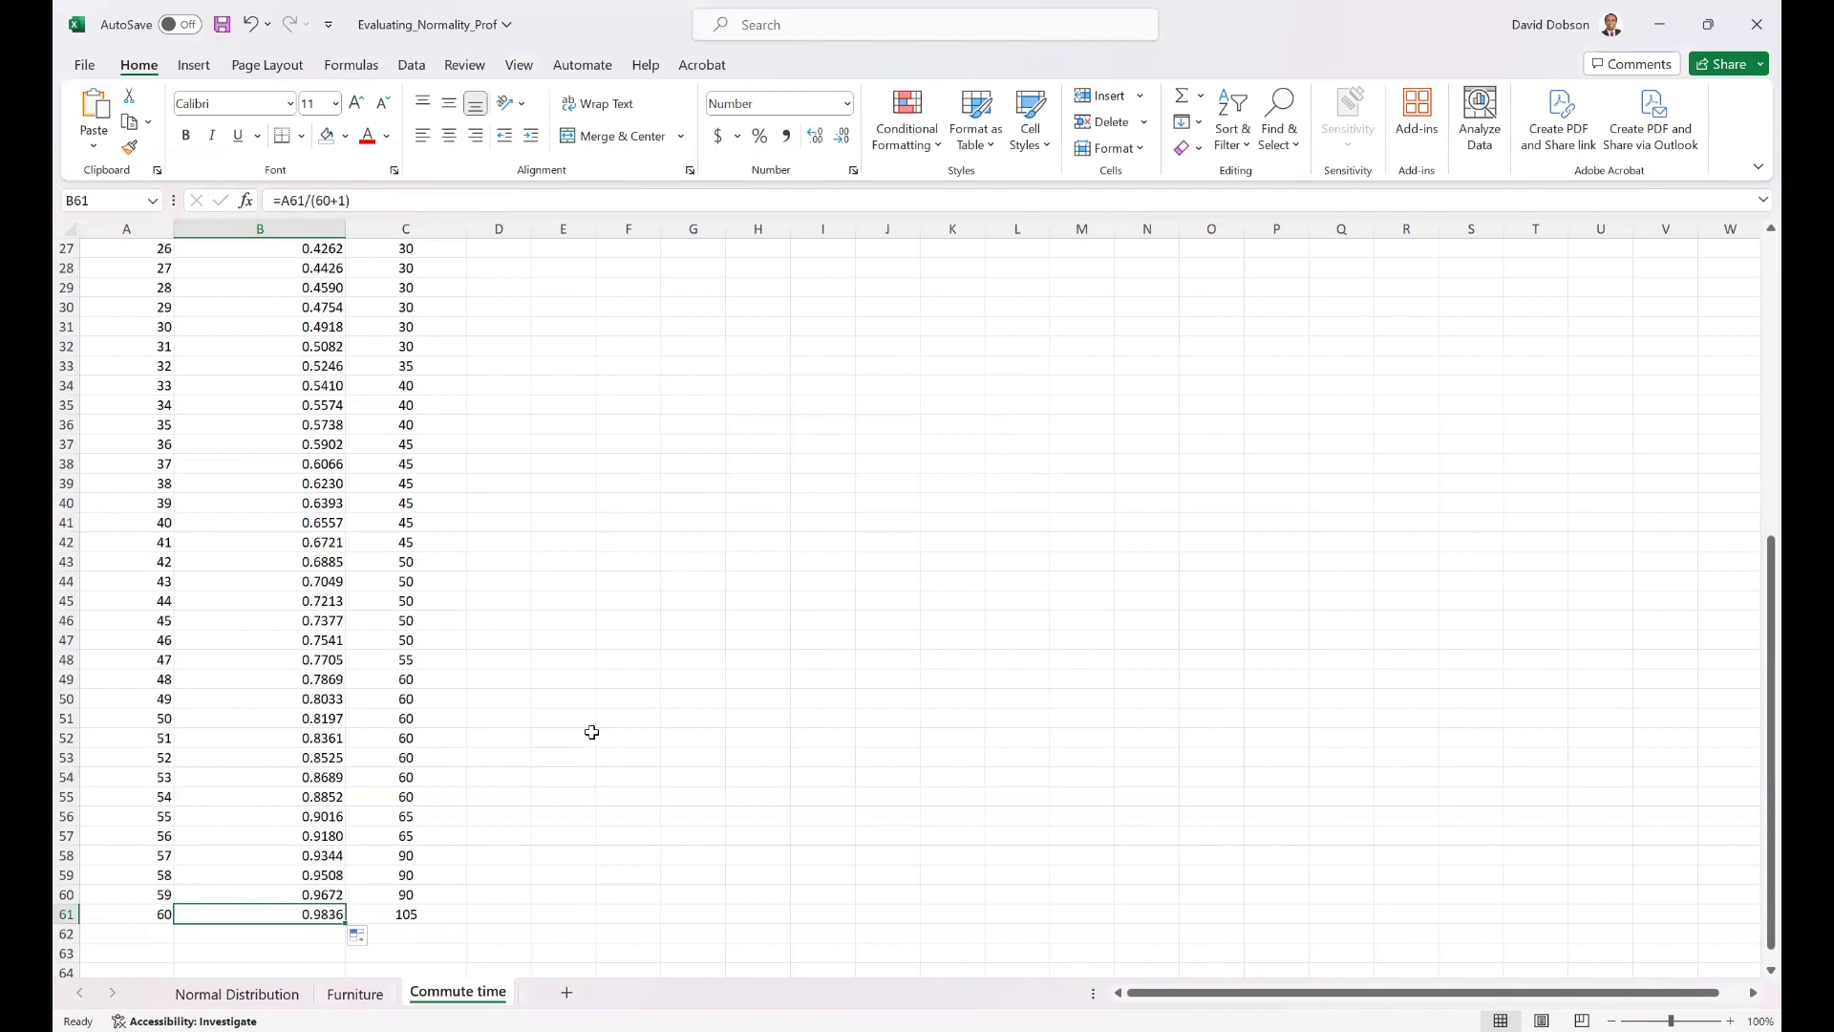
Calculate the remaining upper-tail probability in B62 with the formula =1-B61
key("Down")
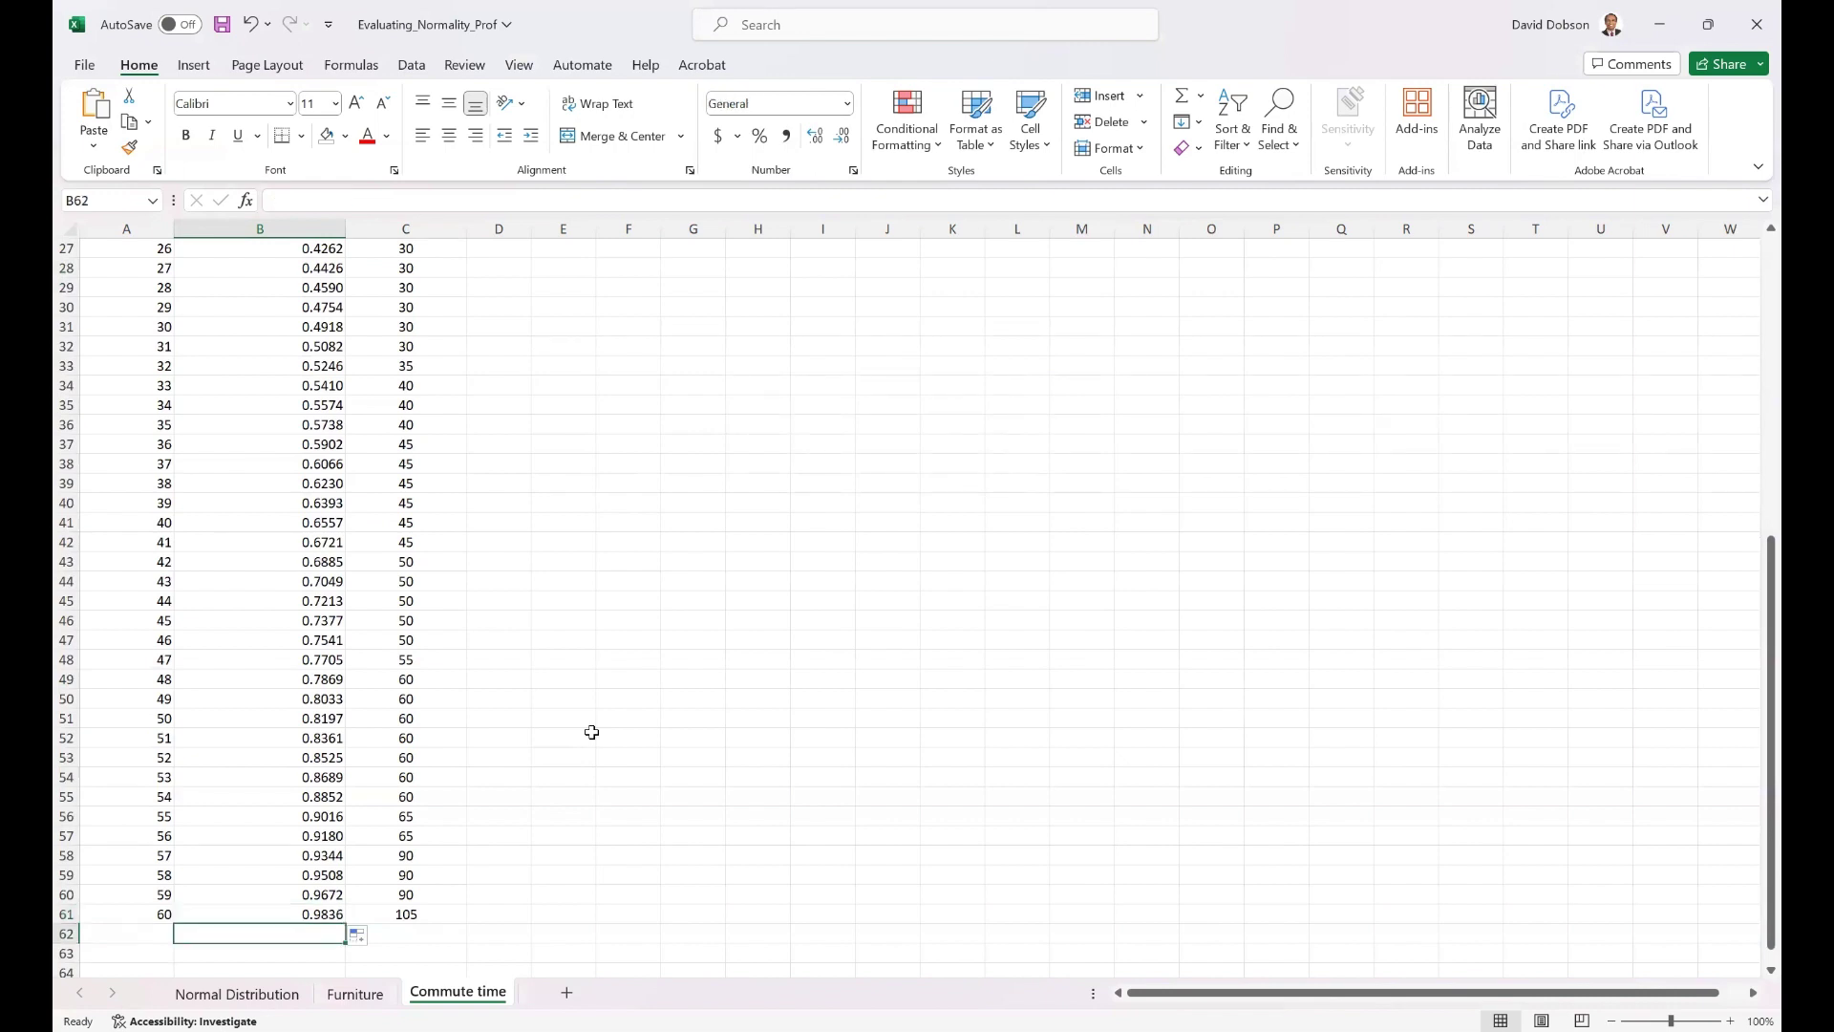
type("=")
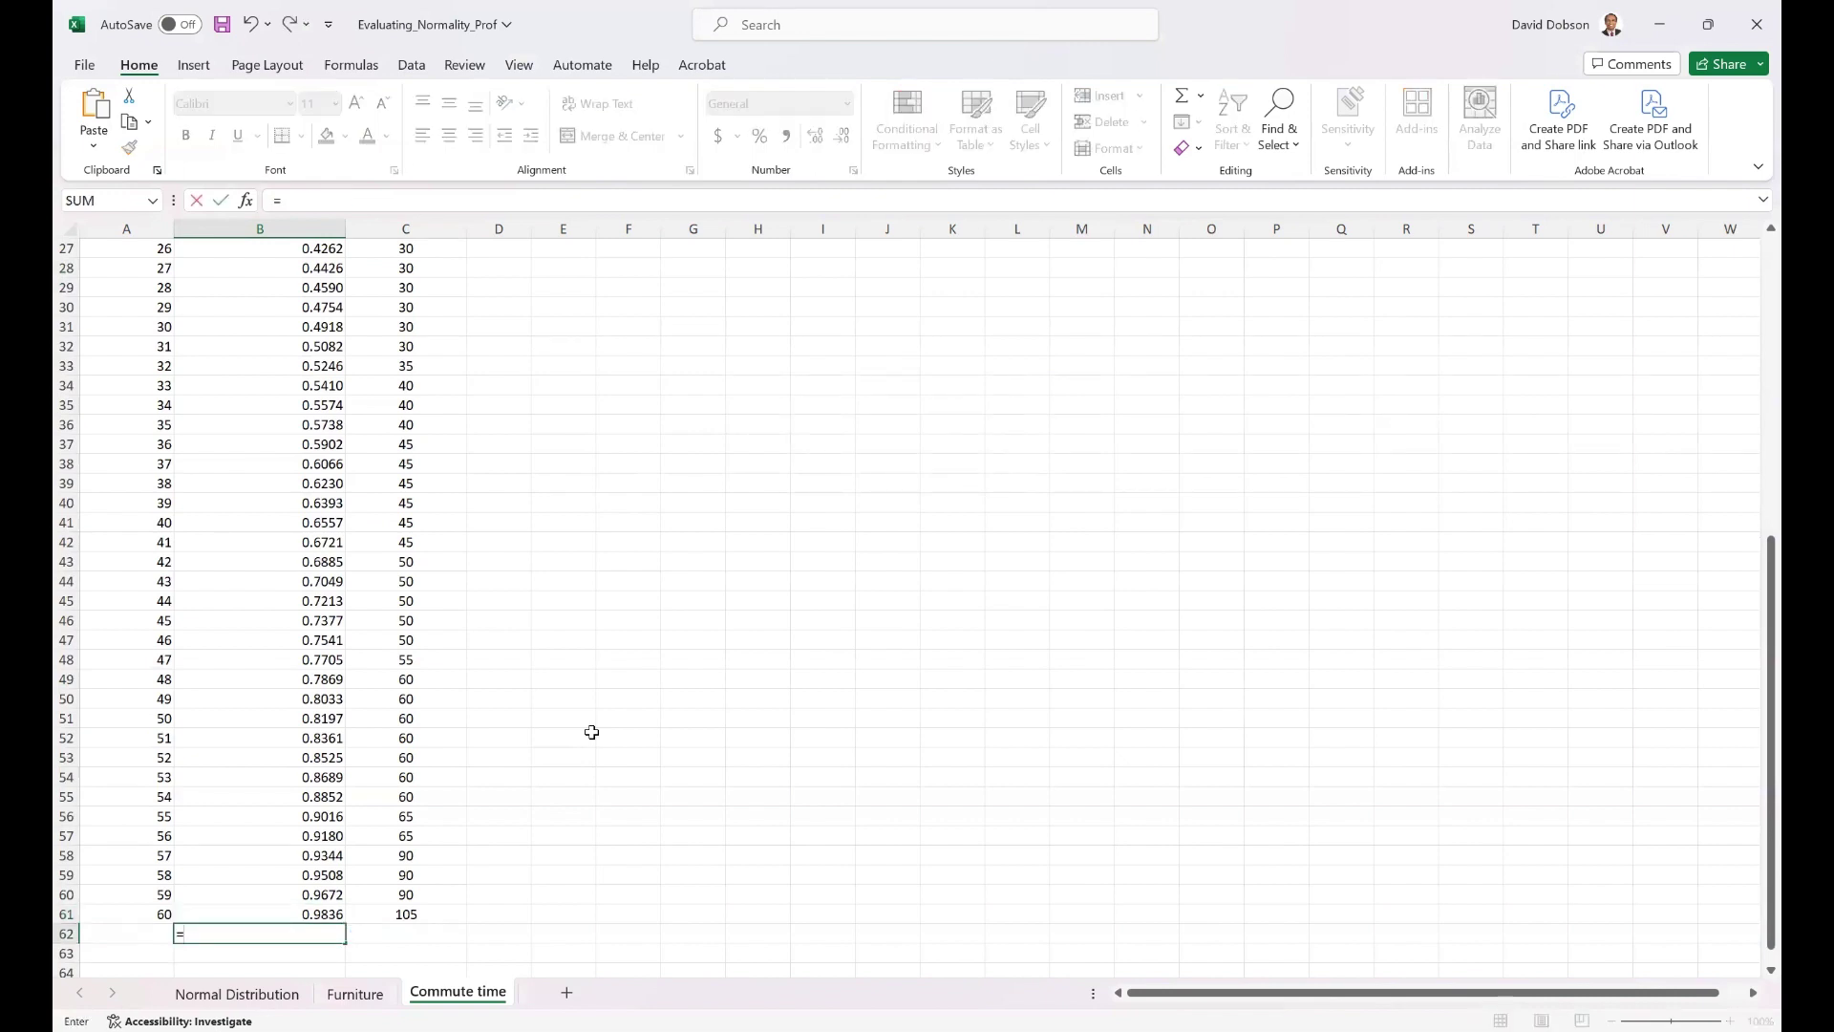
type("1-")
left_click(325, 913)
key("Return")
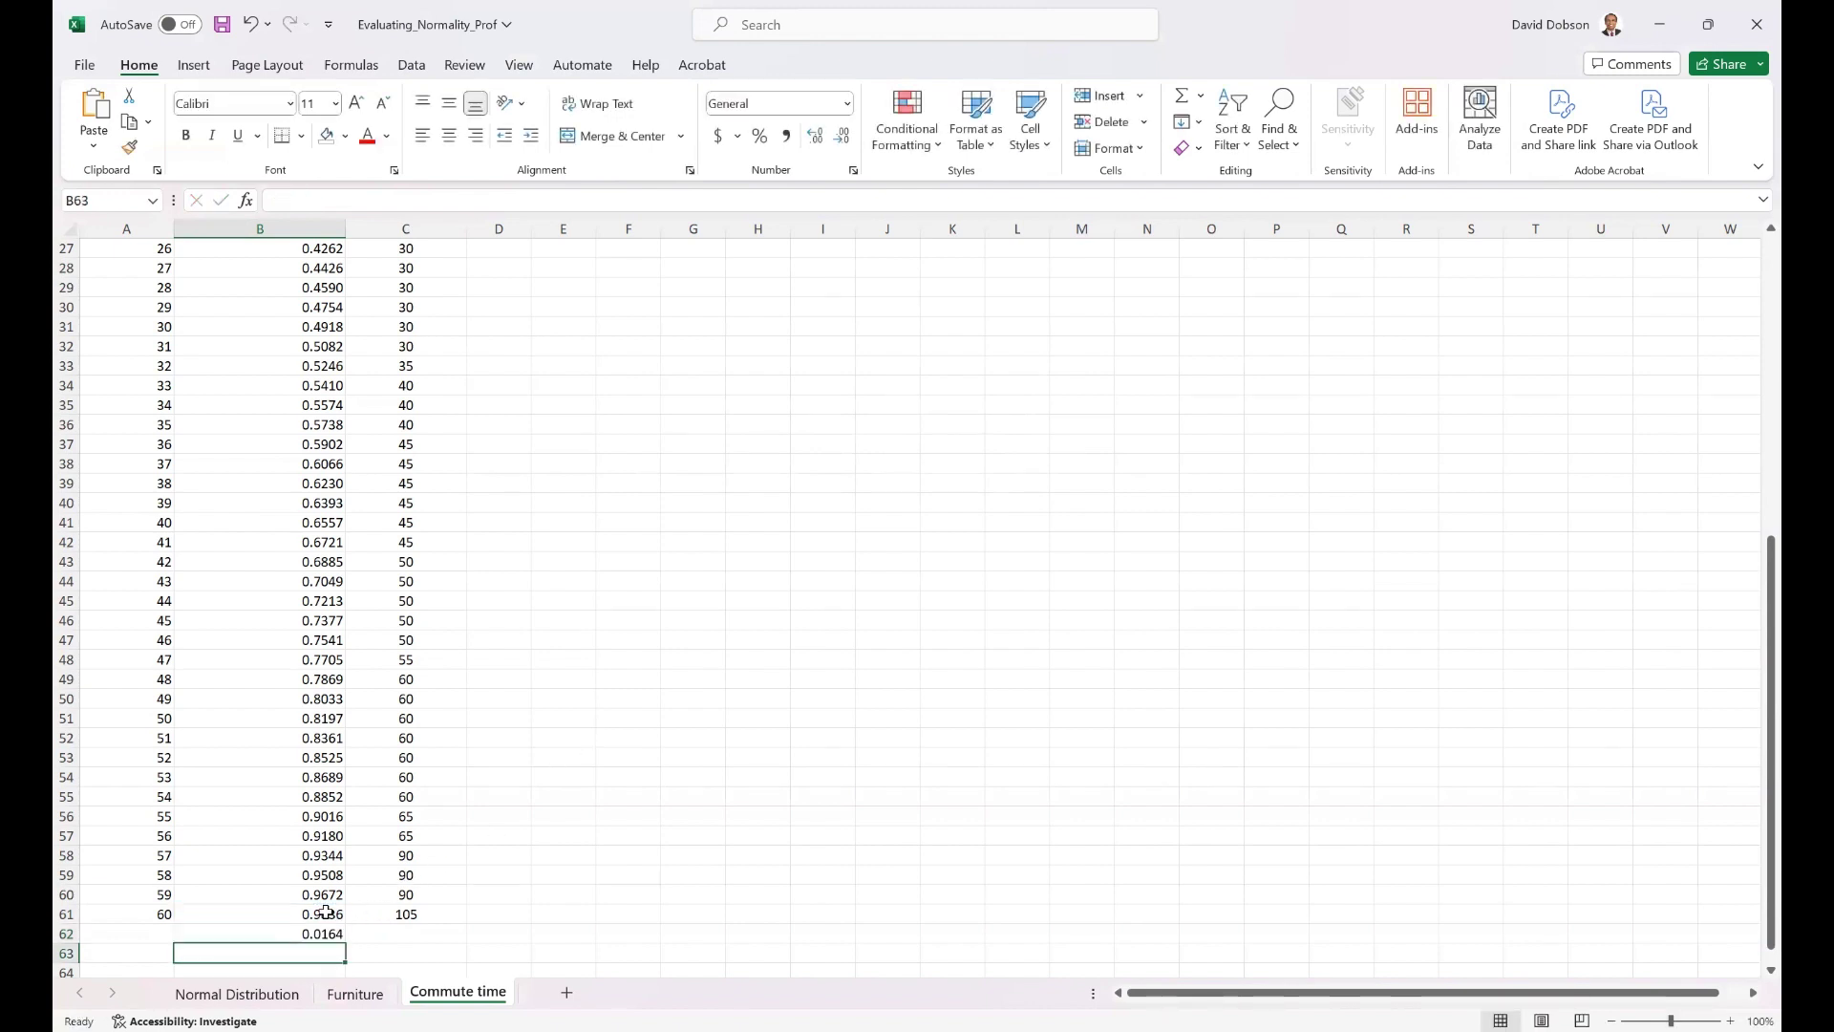
Clear the temporary formula from B62 below the cumulative probabilities
key("Up")
key("F2")
key("BackSpace")
key("BackSpace")
key("BackSpace")
key("BackSpace")
key("BackSpace")
key("BackSpace")
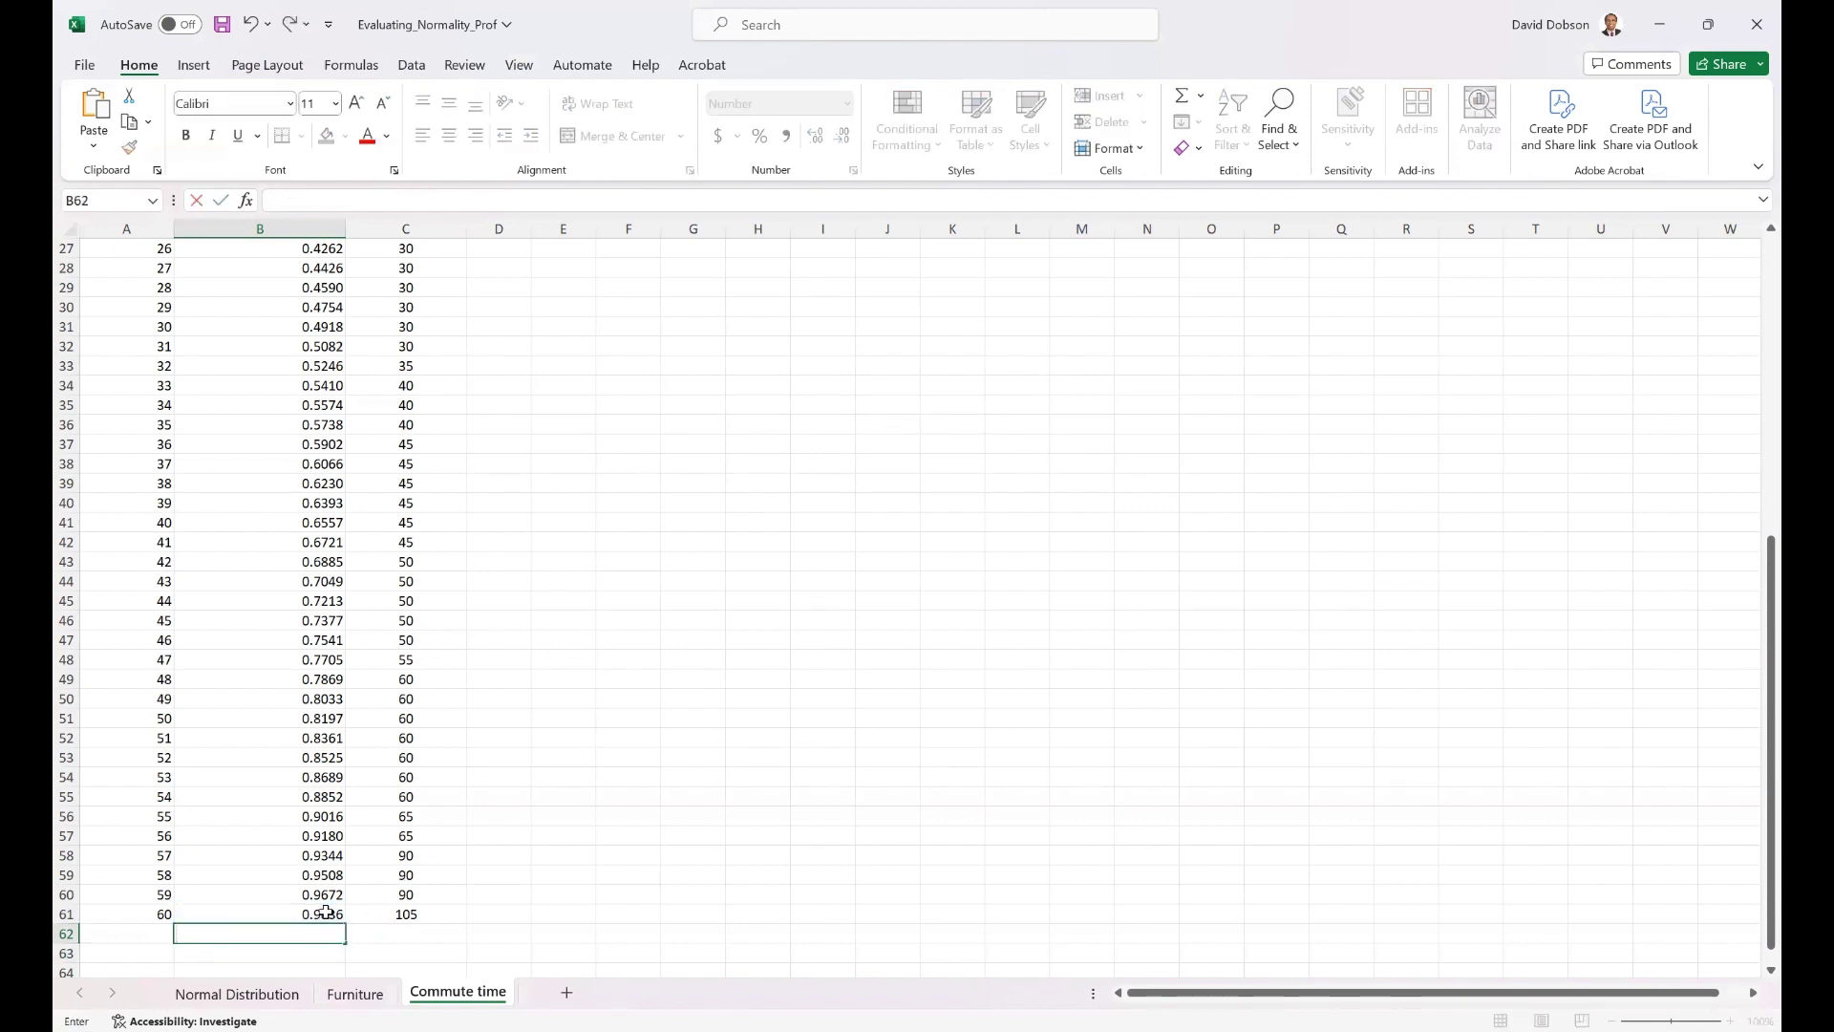
key("Return")
Compare the first cumulative probability in B2 with the last one in B61
key("Up")
key("Up")
key("ctrl+Up")
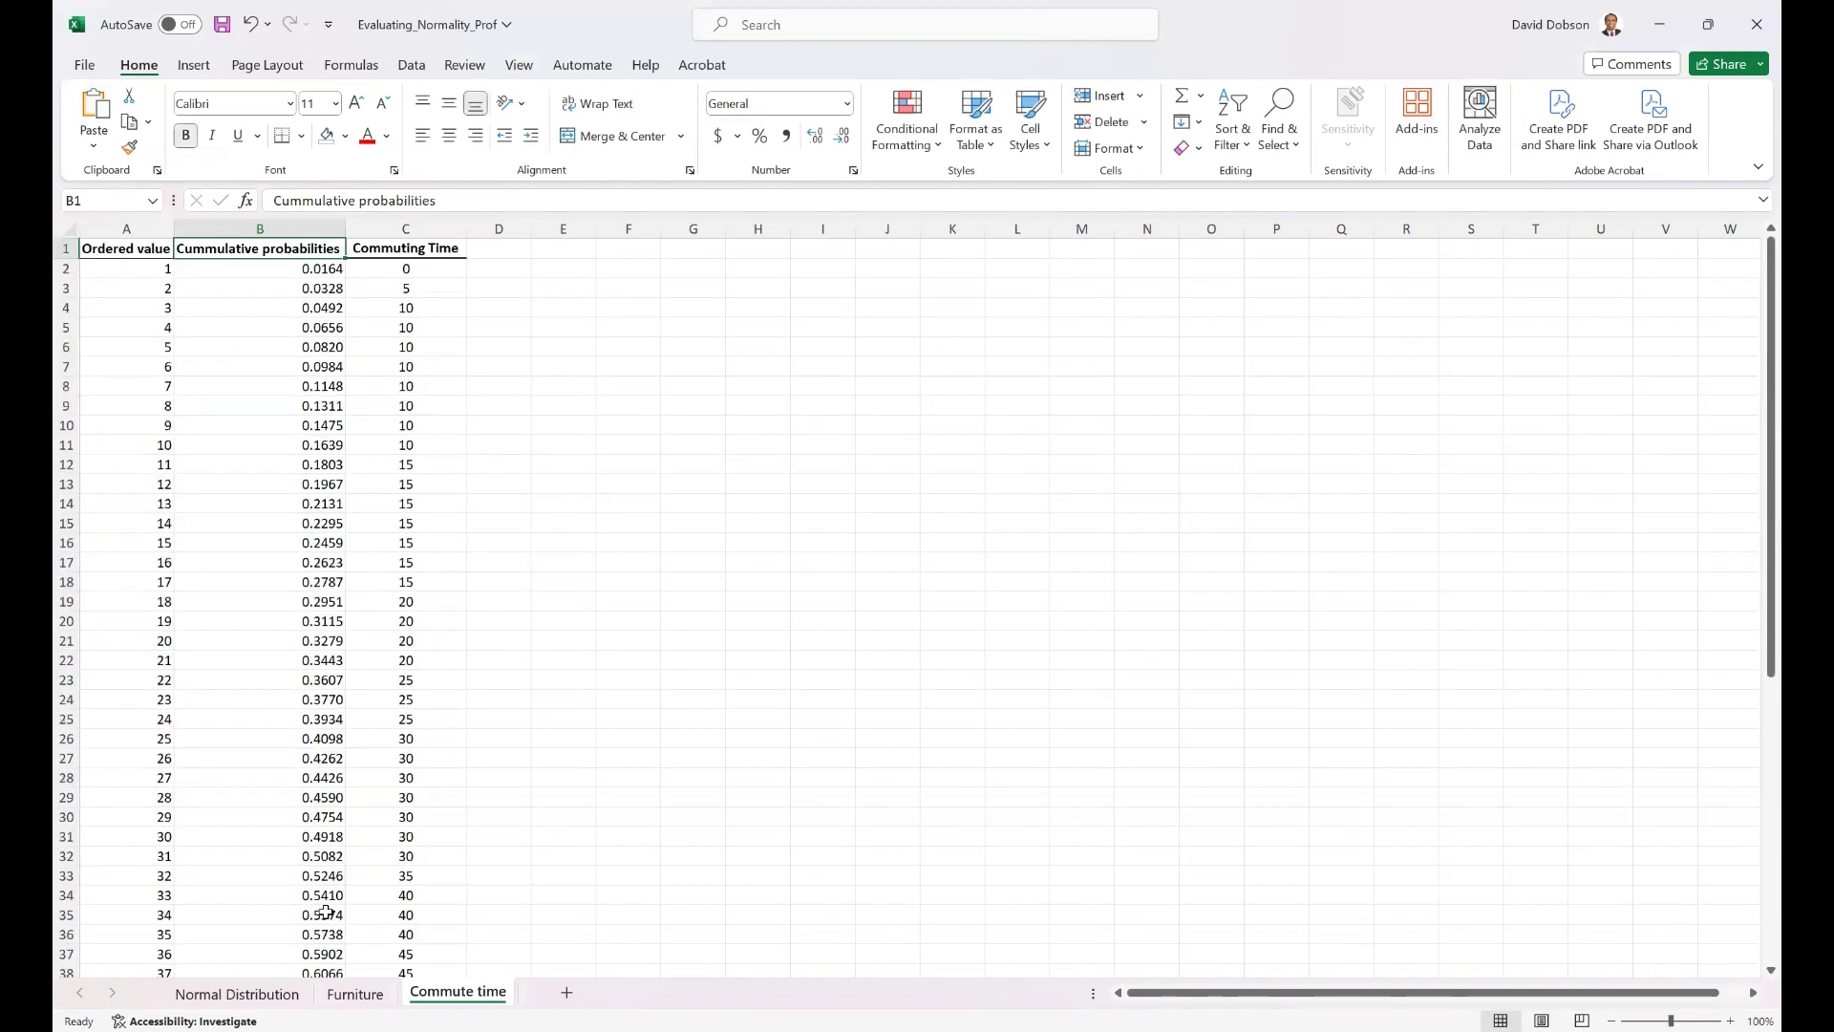
key("Down")
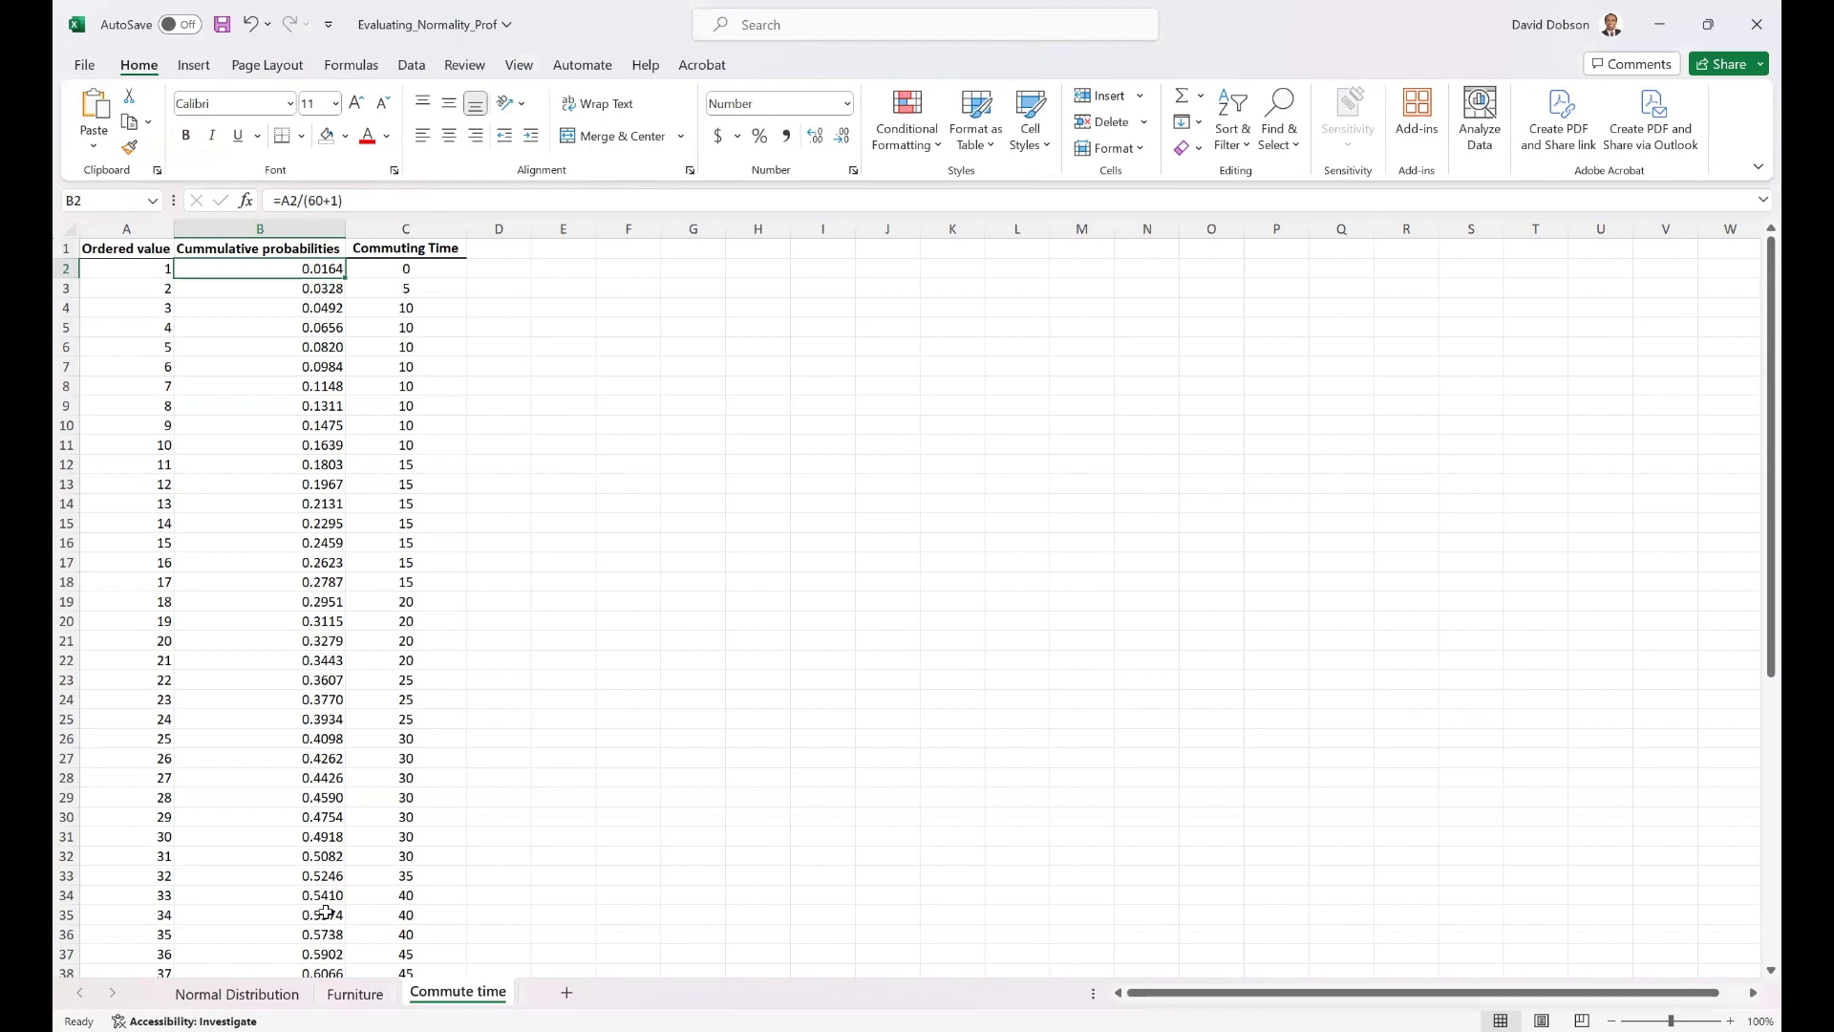
key("ctrl+Down")
key("Down")
key("Up")
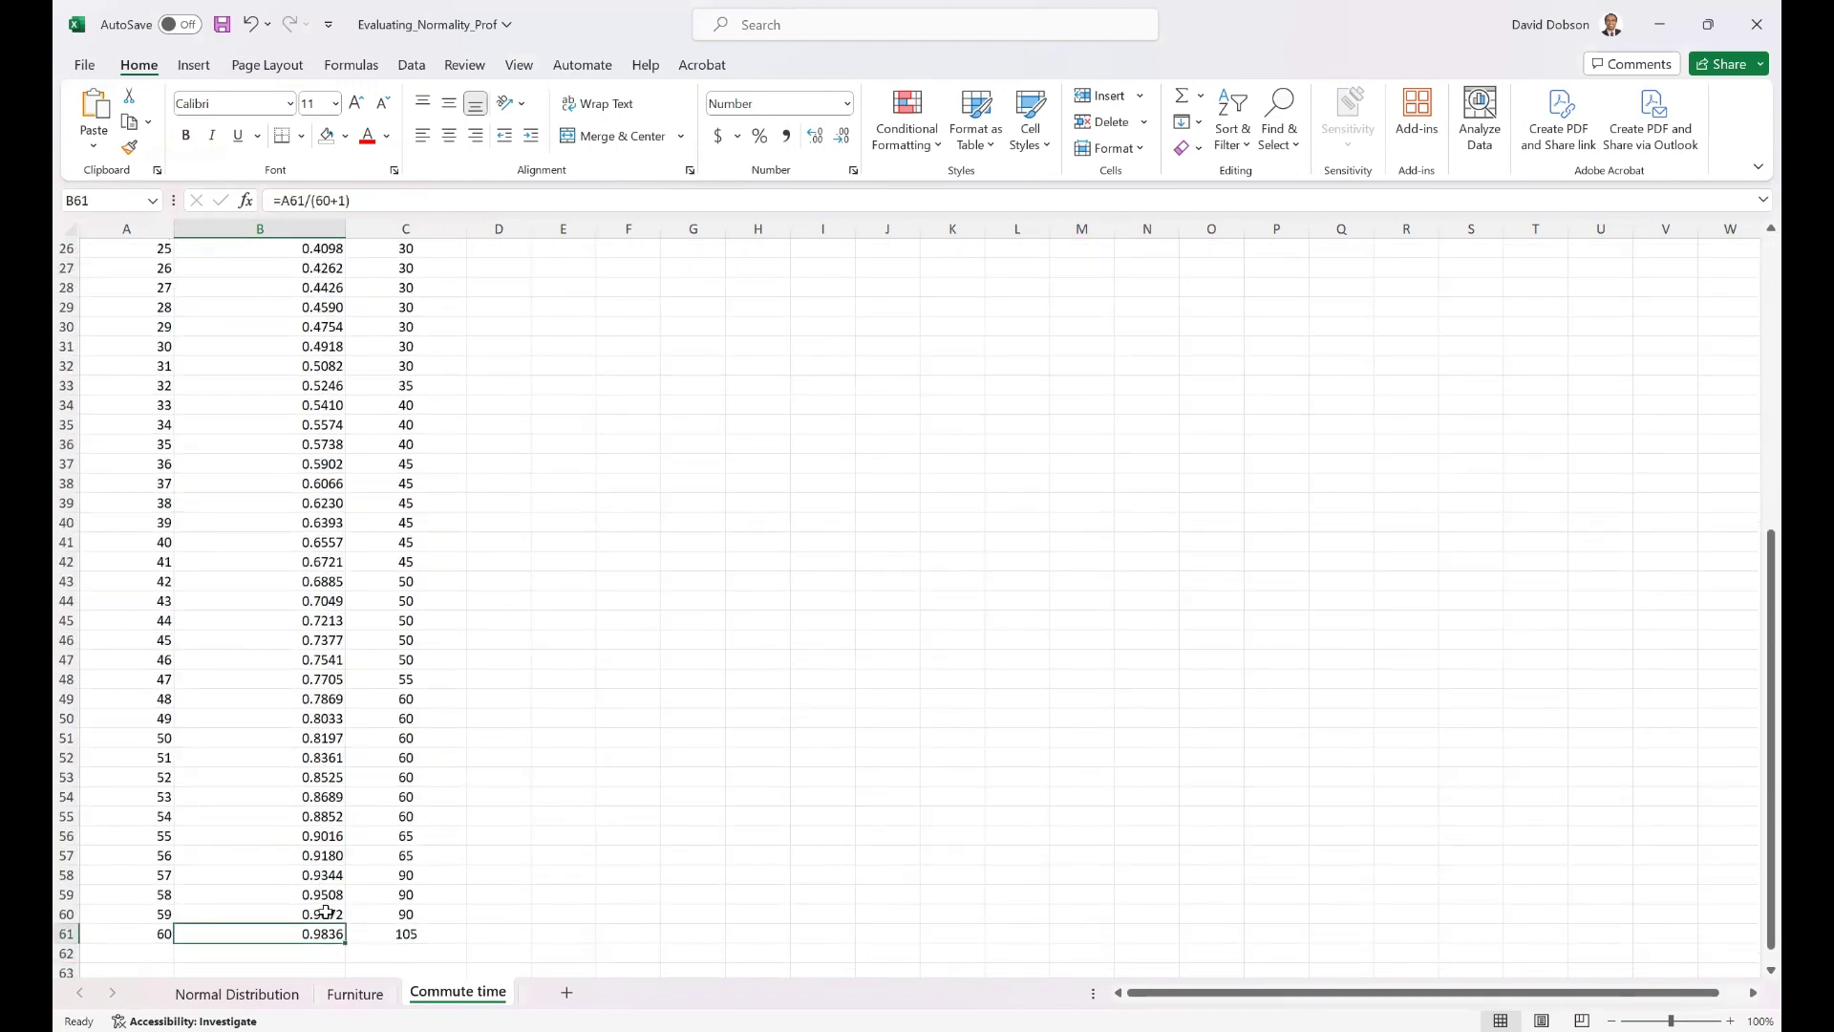
key("ctrl+Up")
key("Down")
key("ctrl+Down")
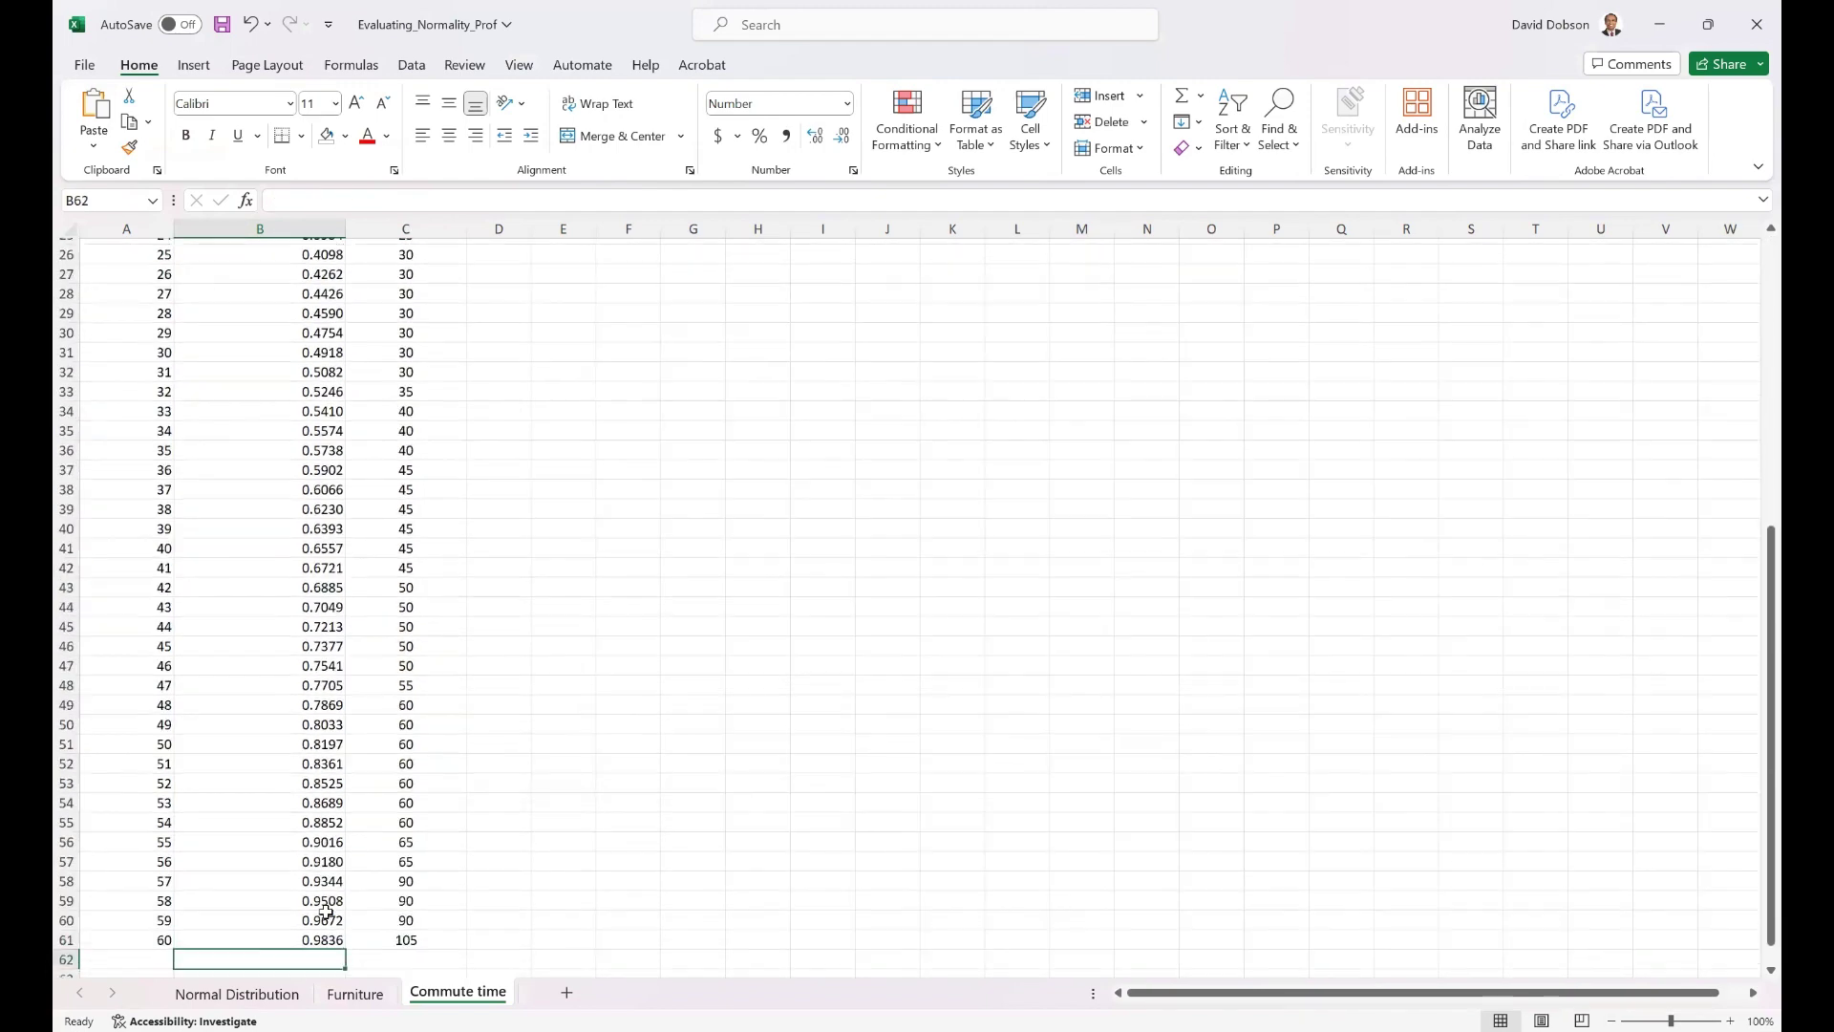
key("Down")
key("Up")
key("ctrl+Up")
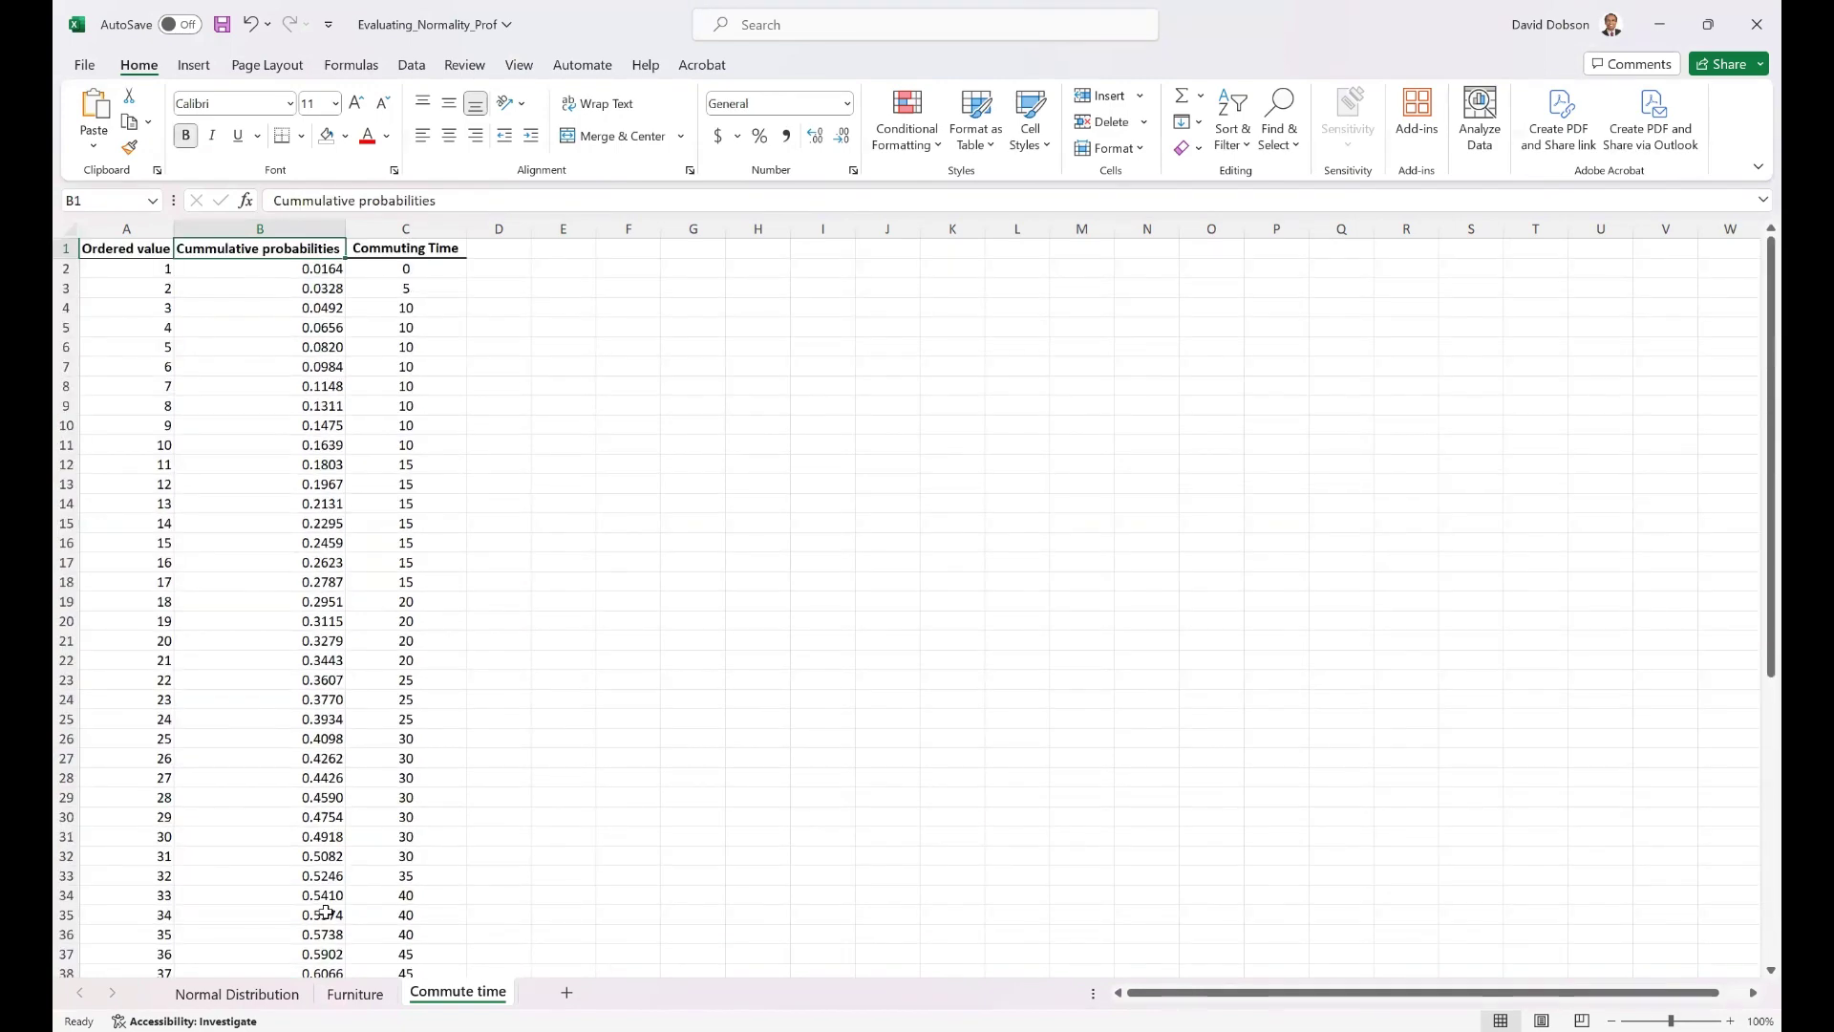
key("Down")
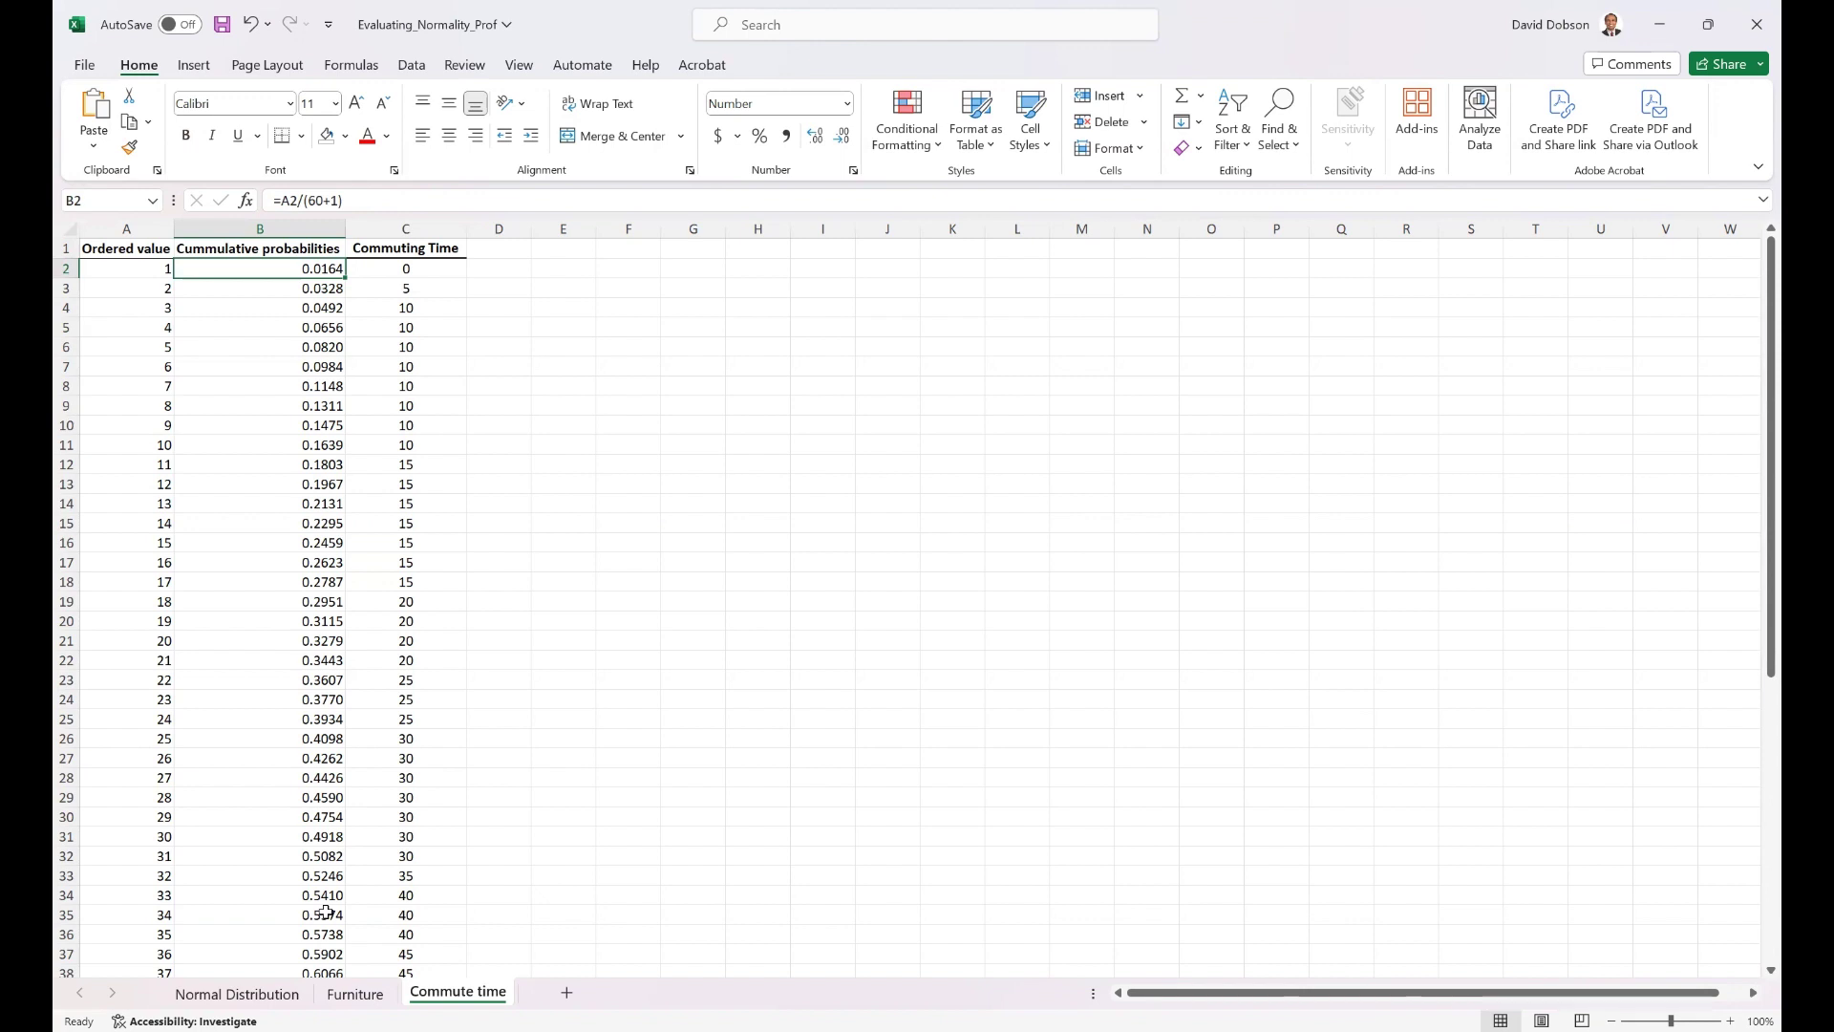
Review the Ordered value, Cummulative probabilities and Commuting Time columns from their headers through the first few rows
key("Up")
key("Left")
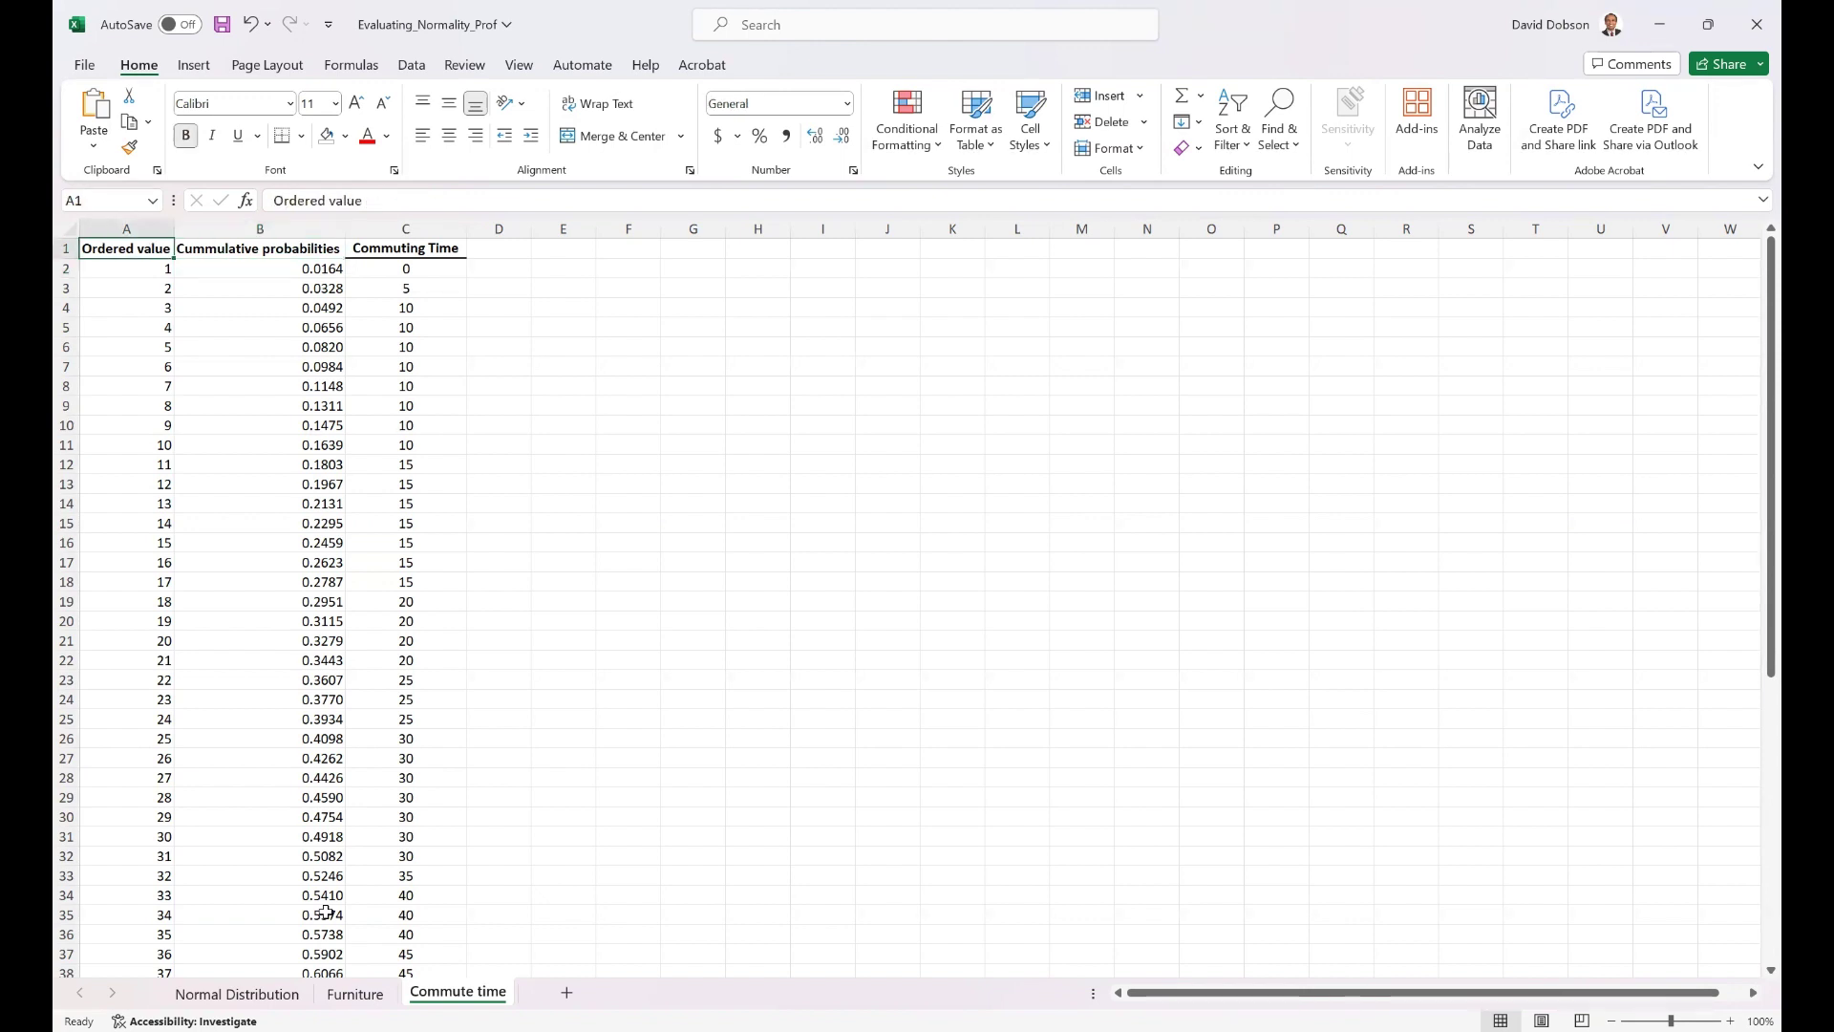
key("Right")
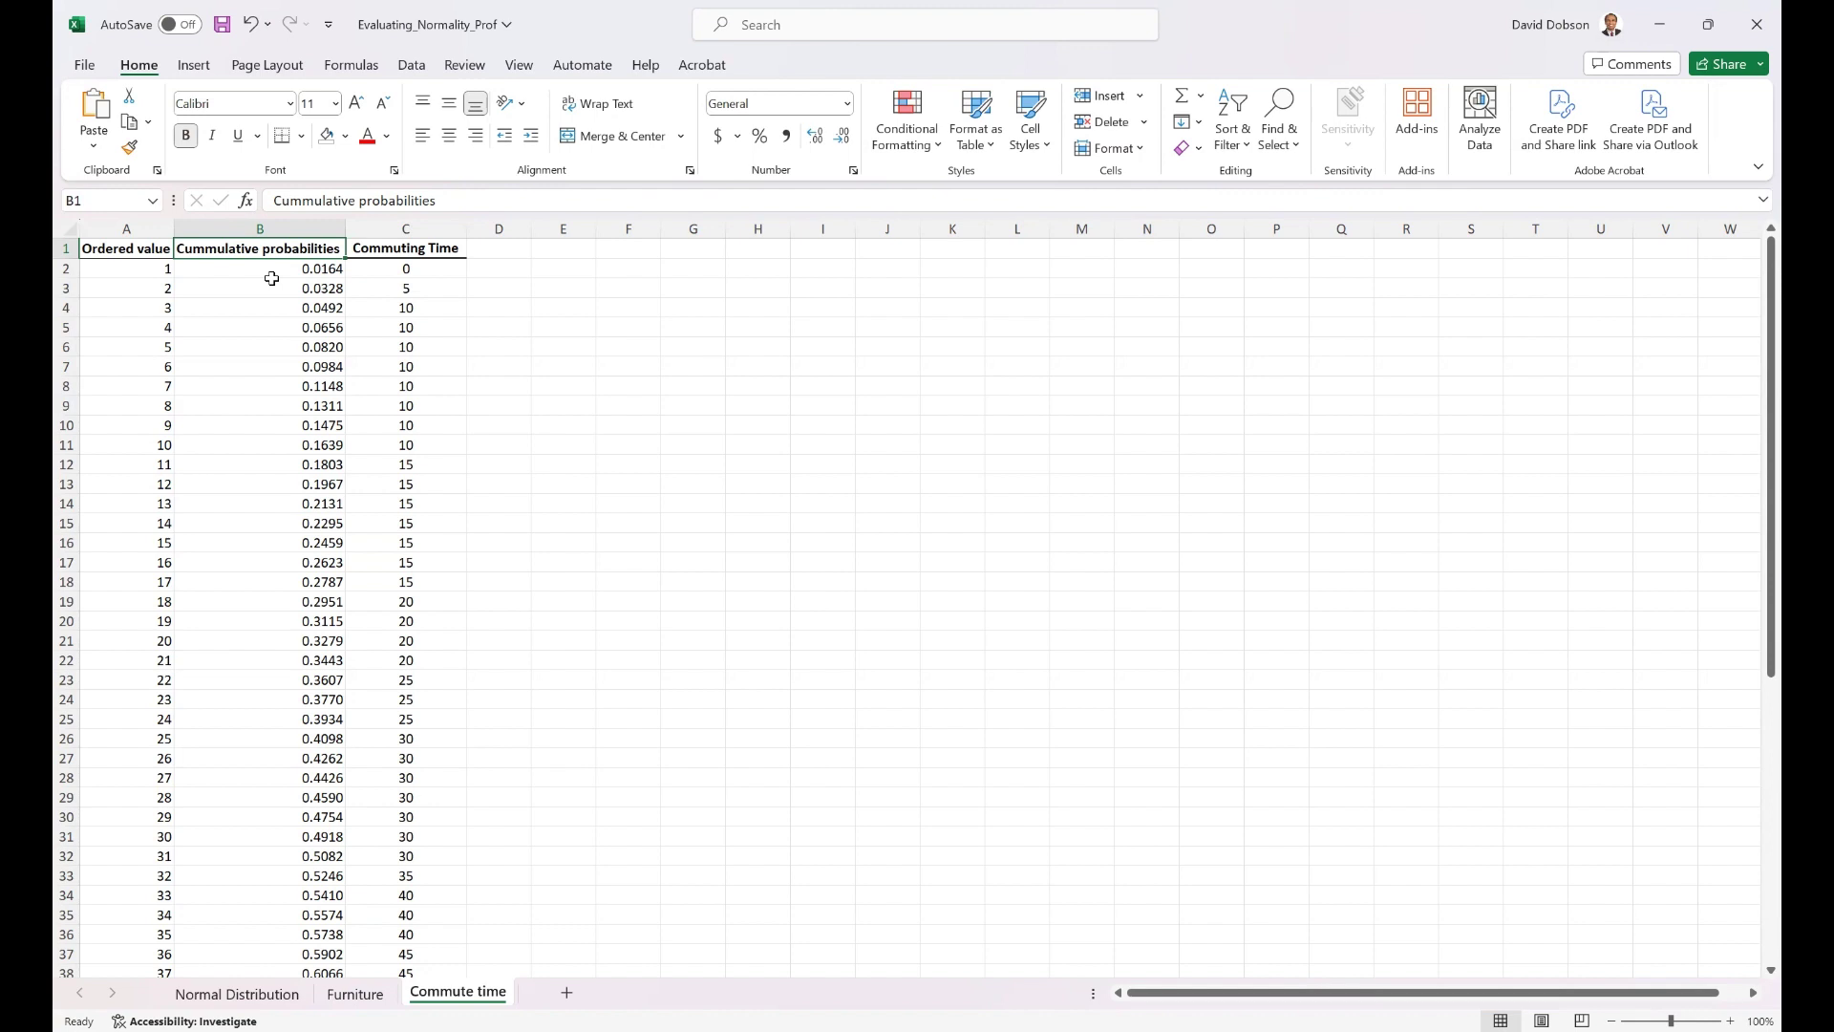
key("Down")
key("Down")
key("Up")
key("Up")
left_click(270, 222)
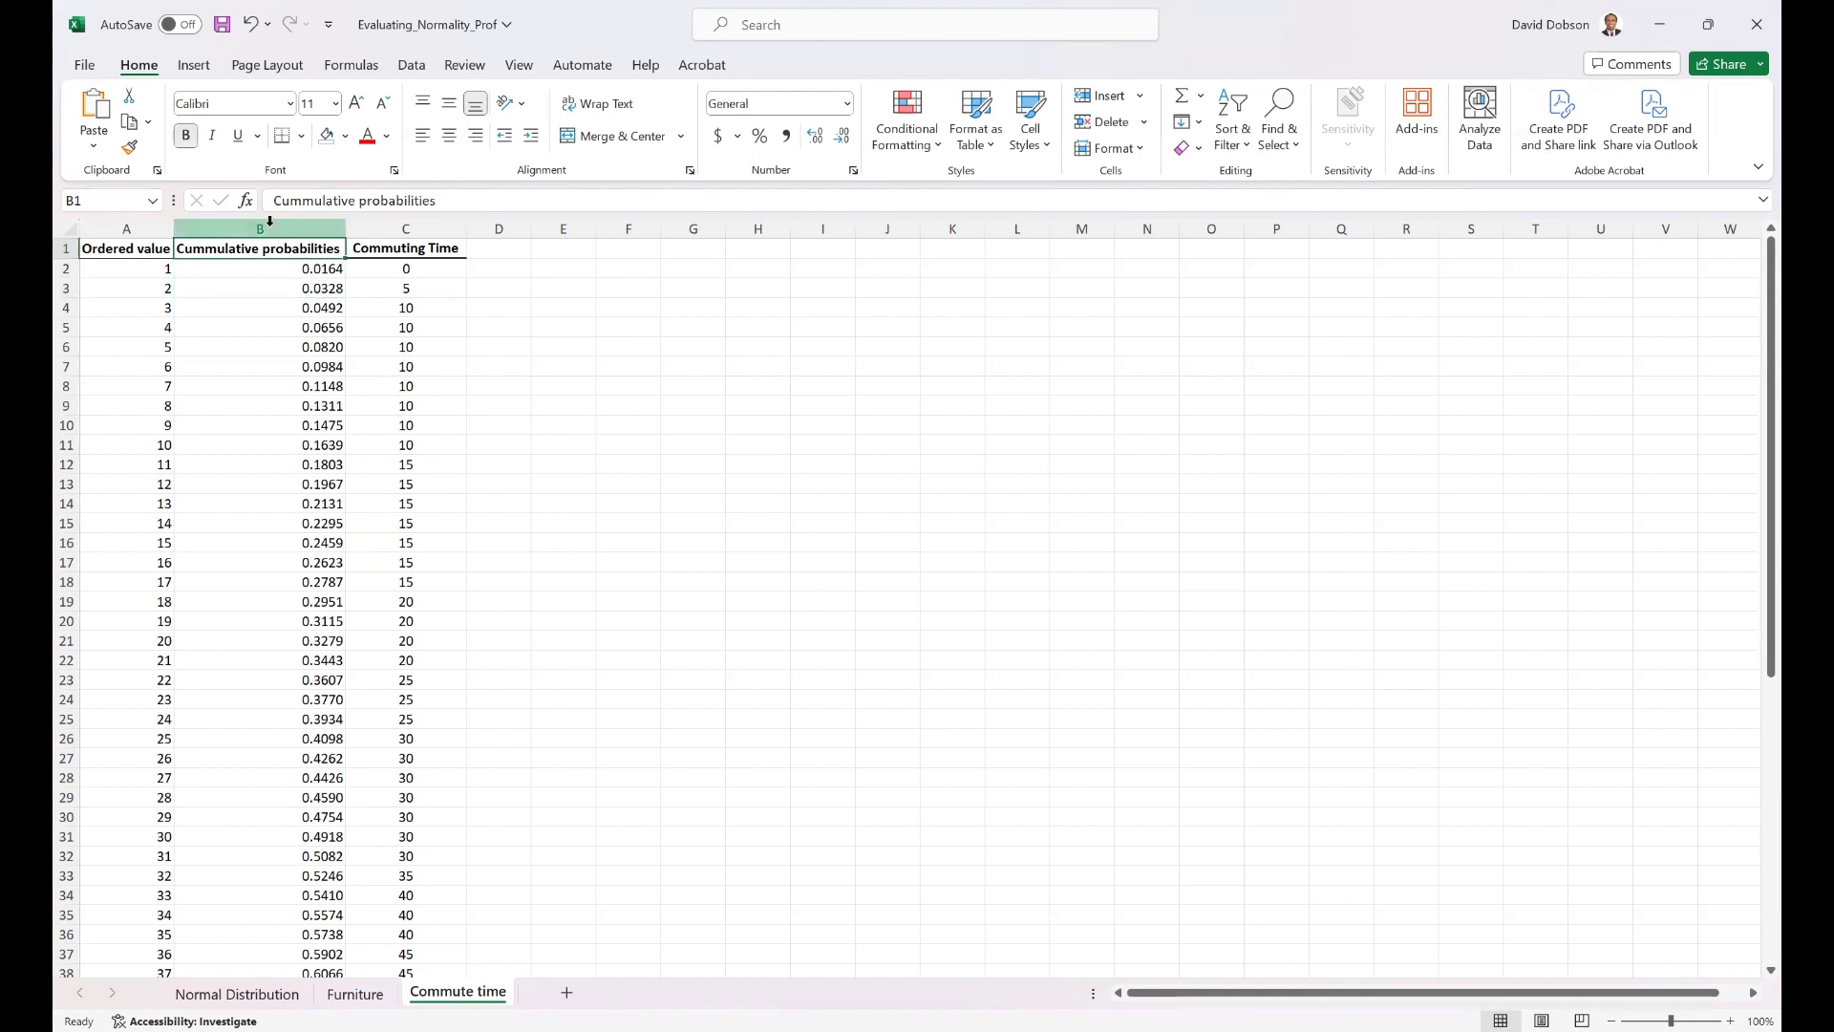
left_click(398, 246)
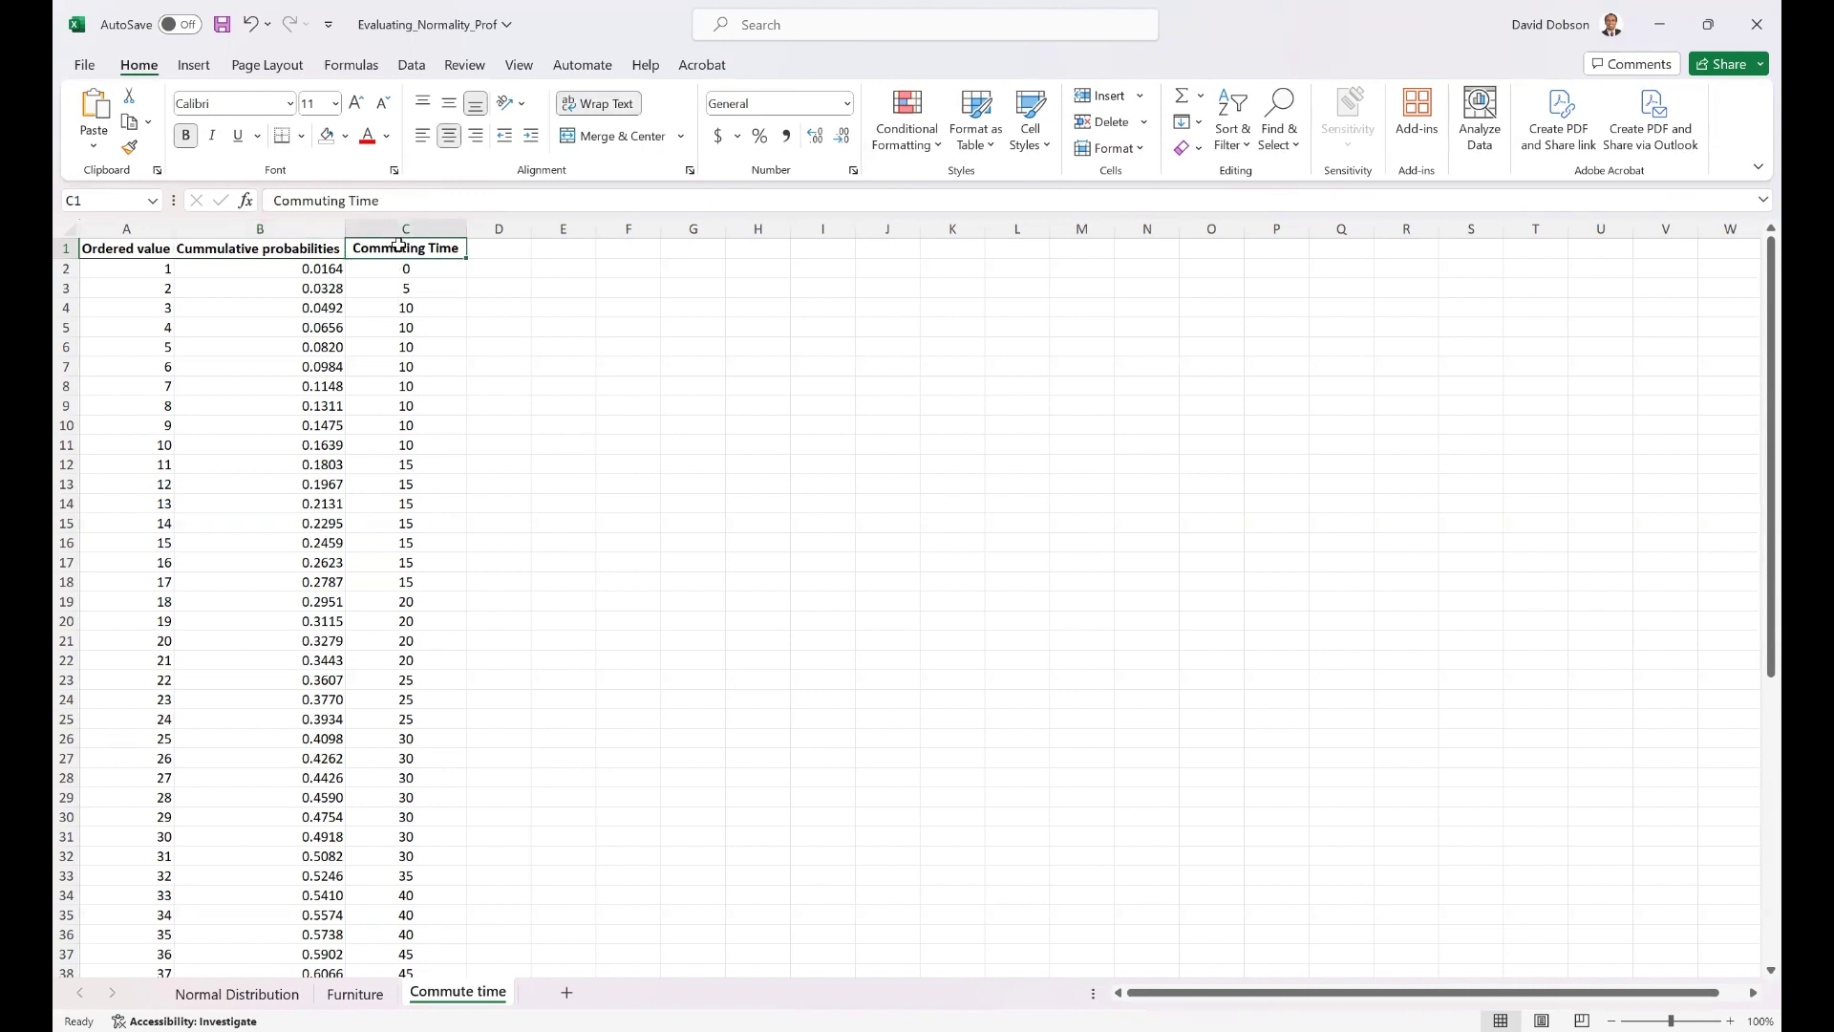
key("Down")
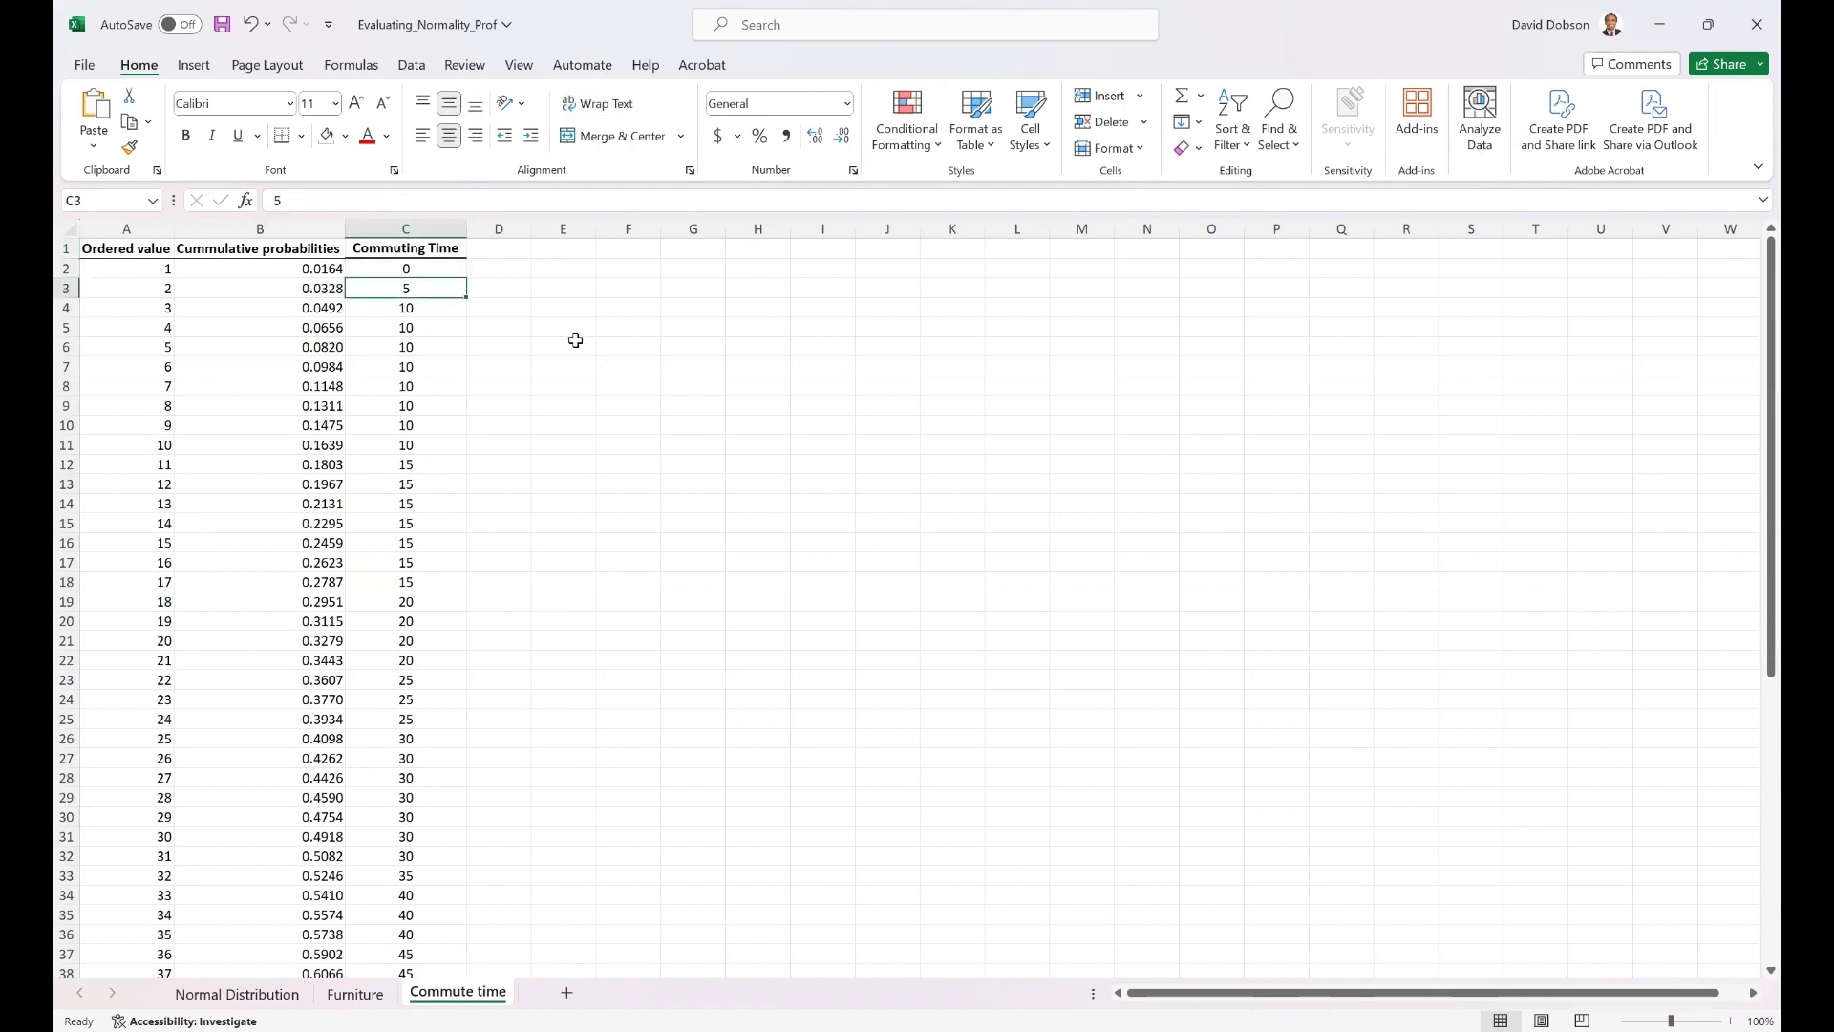
Change the Commuting Time header in C1 to read Commuting Time (X)
key("Up")
key("Left")
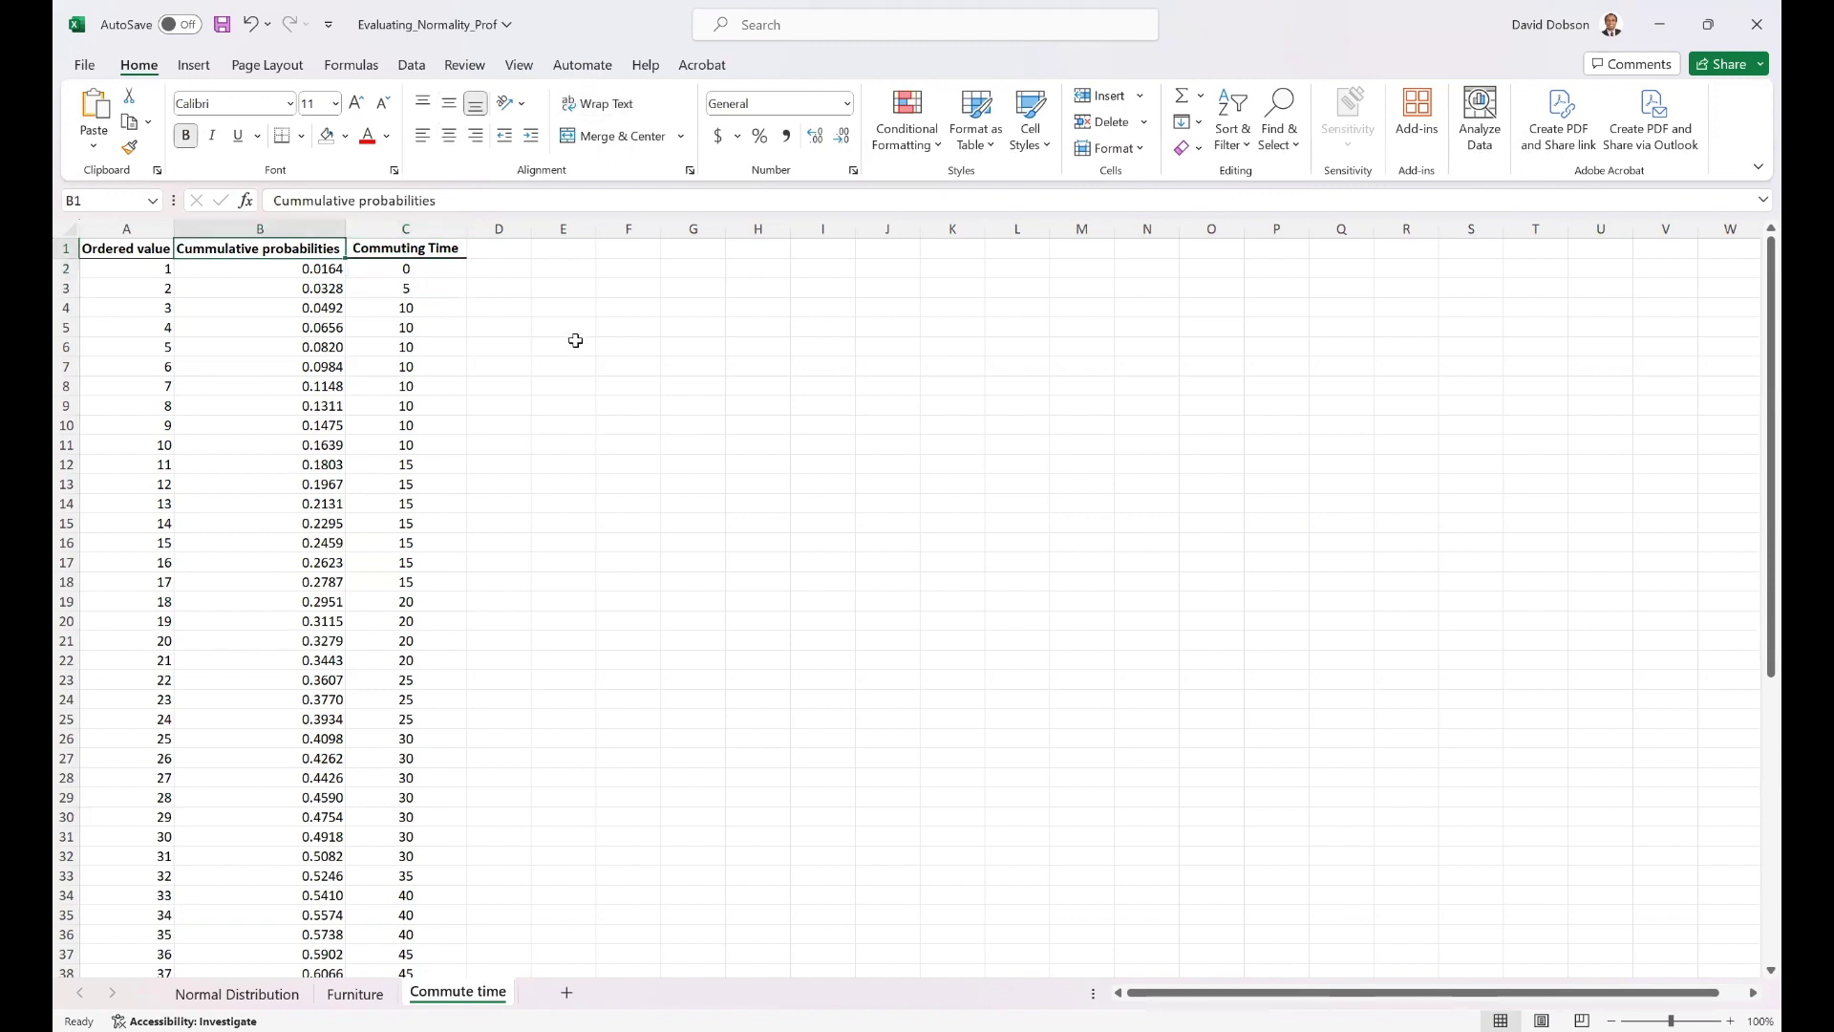
key("Right")
key("Down")
key("Down")
key("Up")
key("Up")
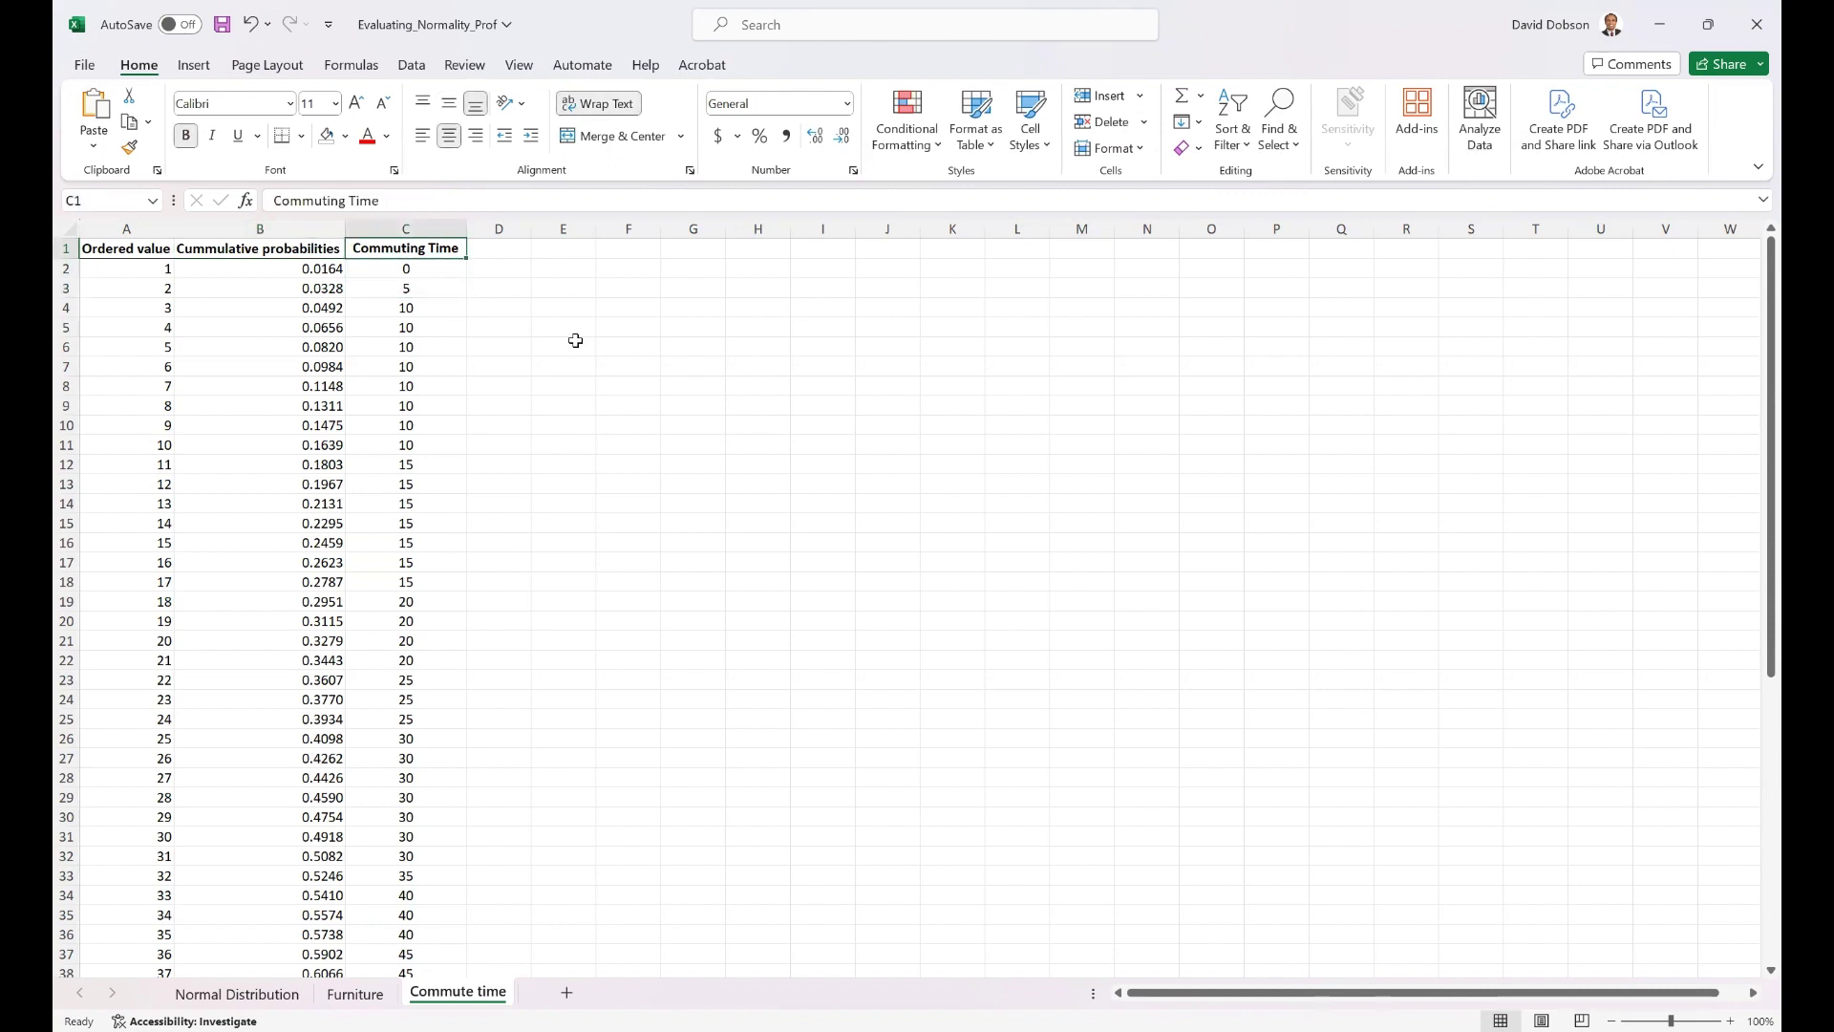
left_click(430, 201)
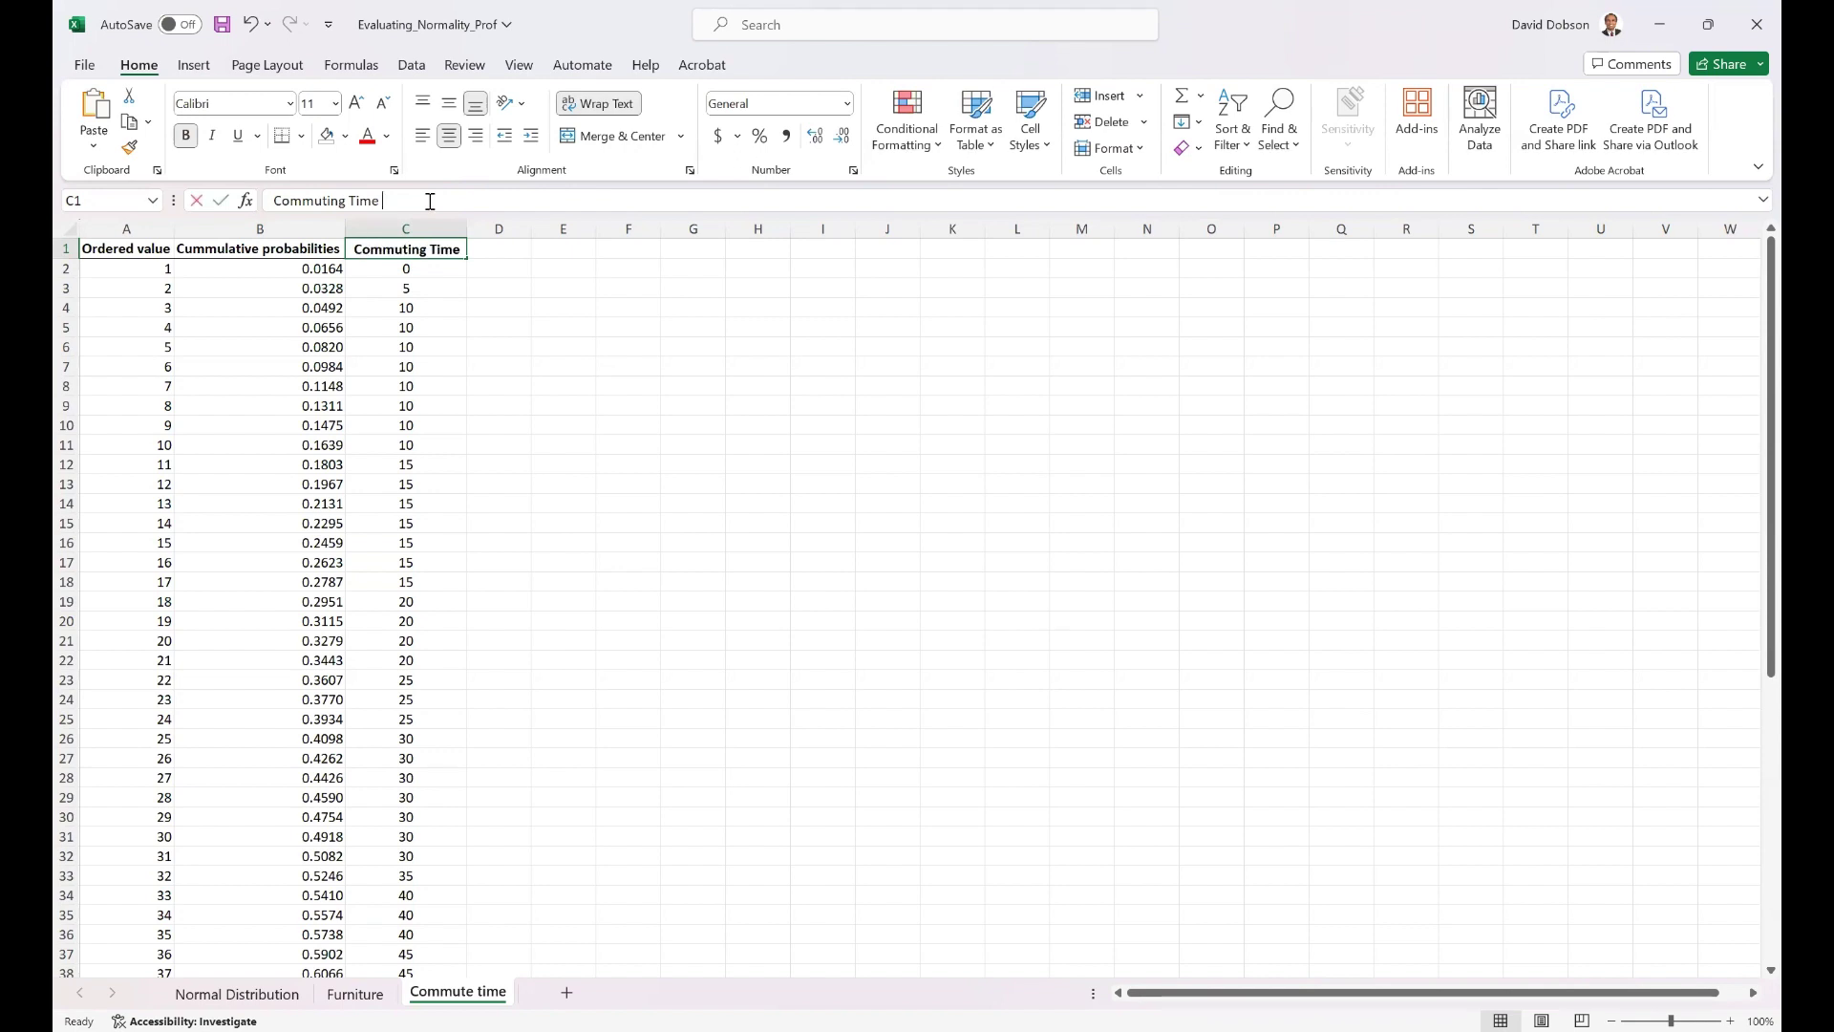
key("Return")
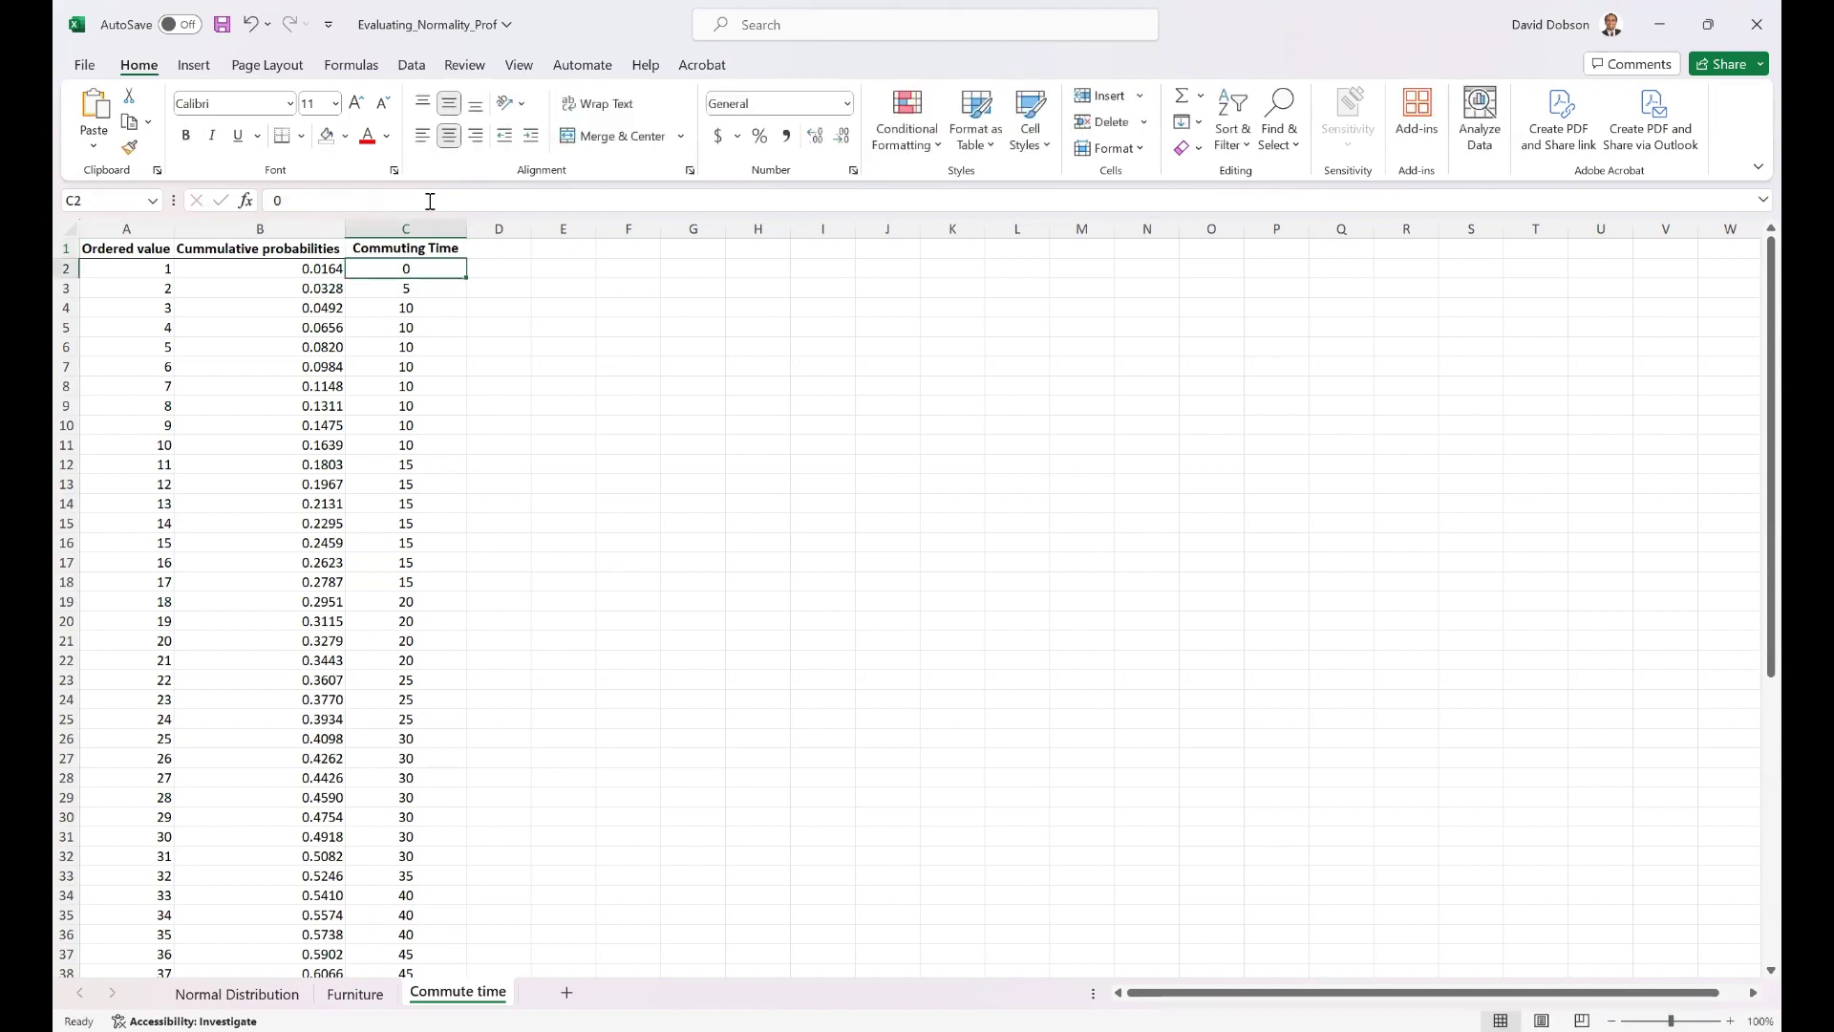
key("Up")
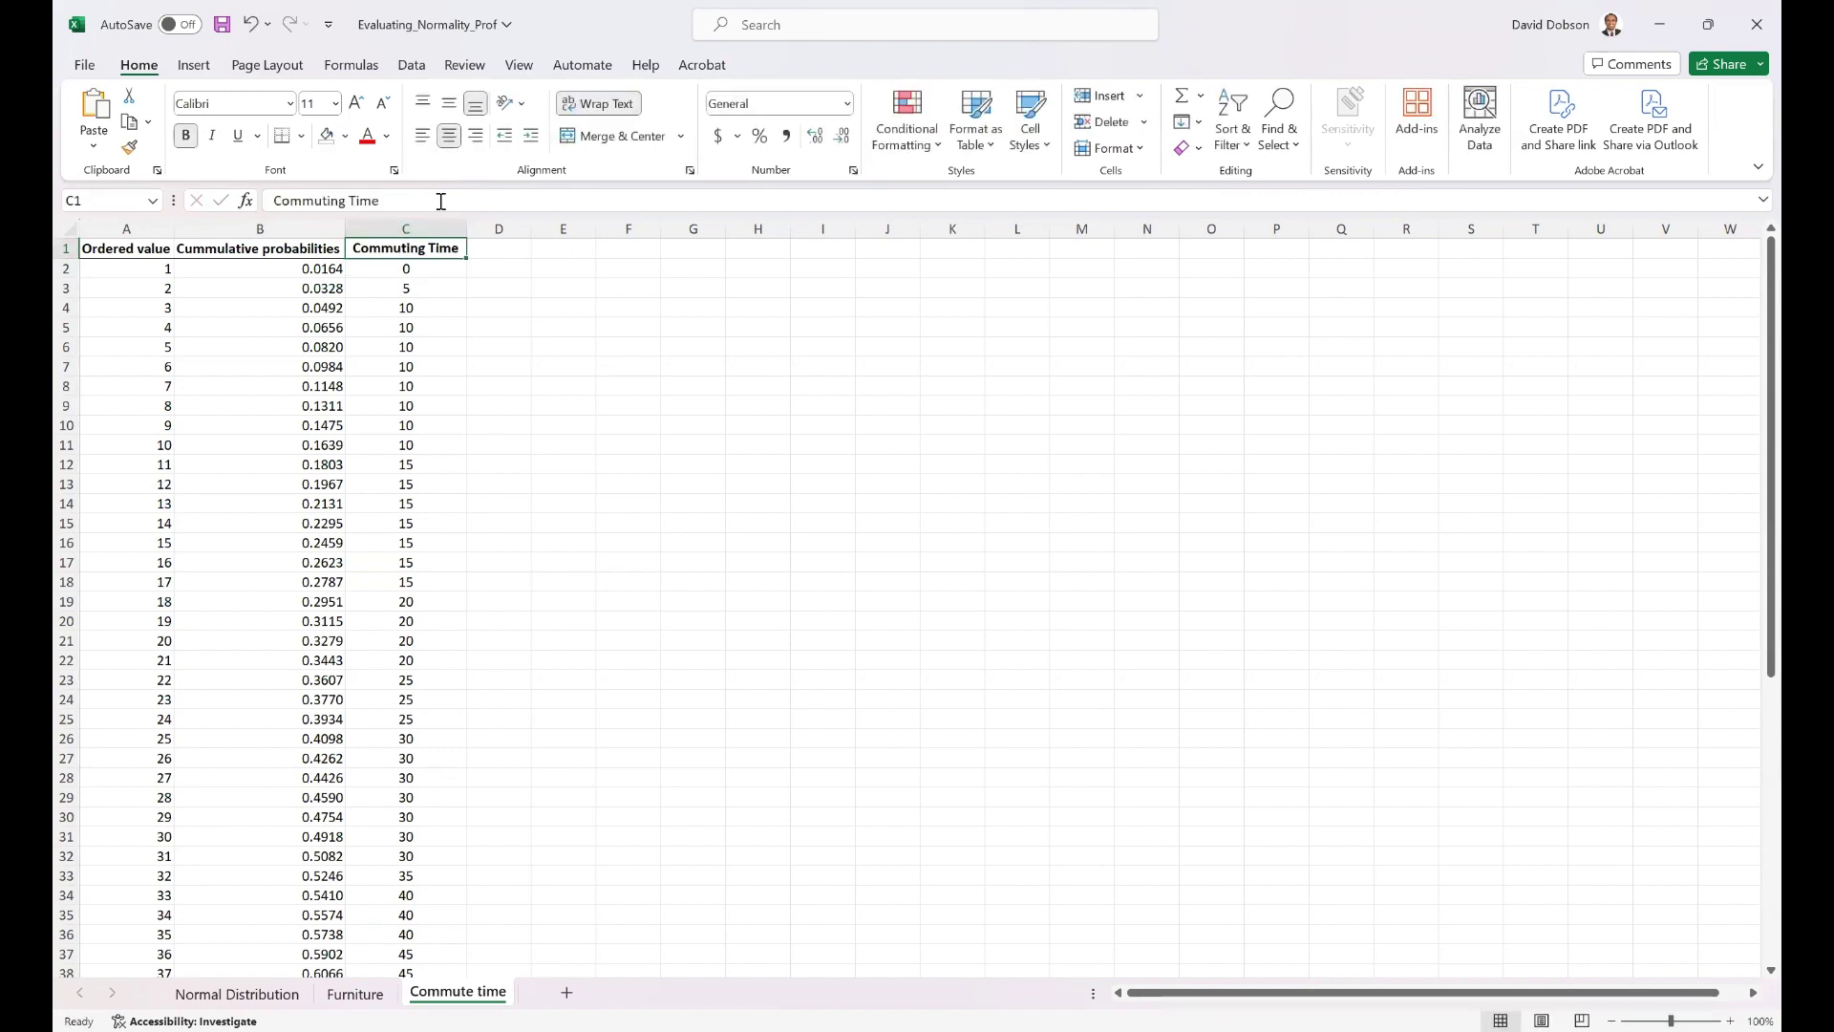
left_click(441, 202)
type("(")
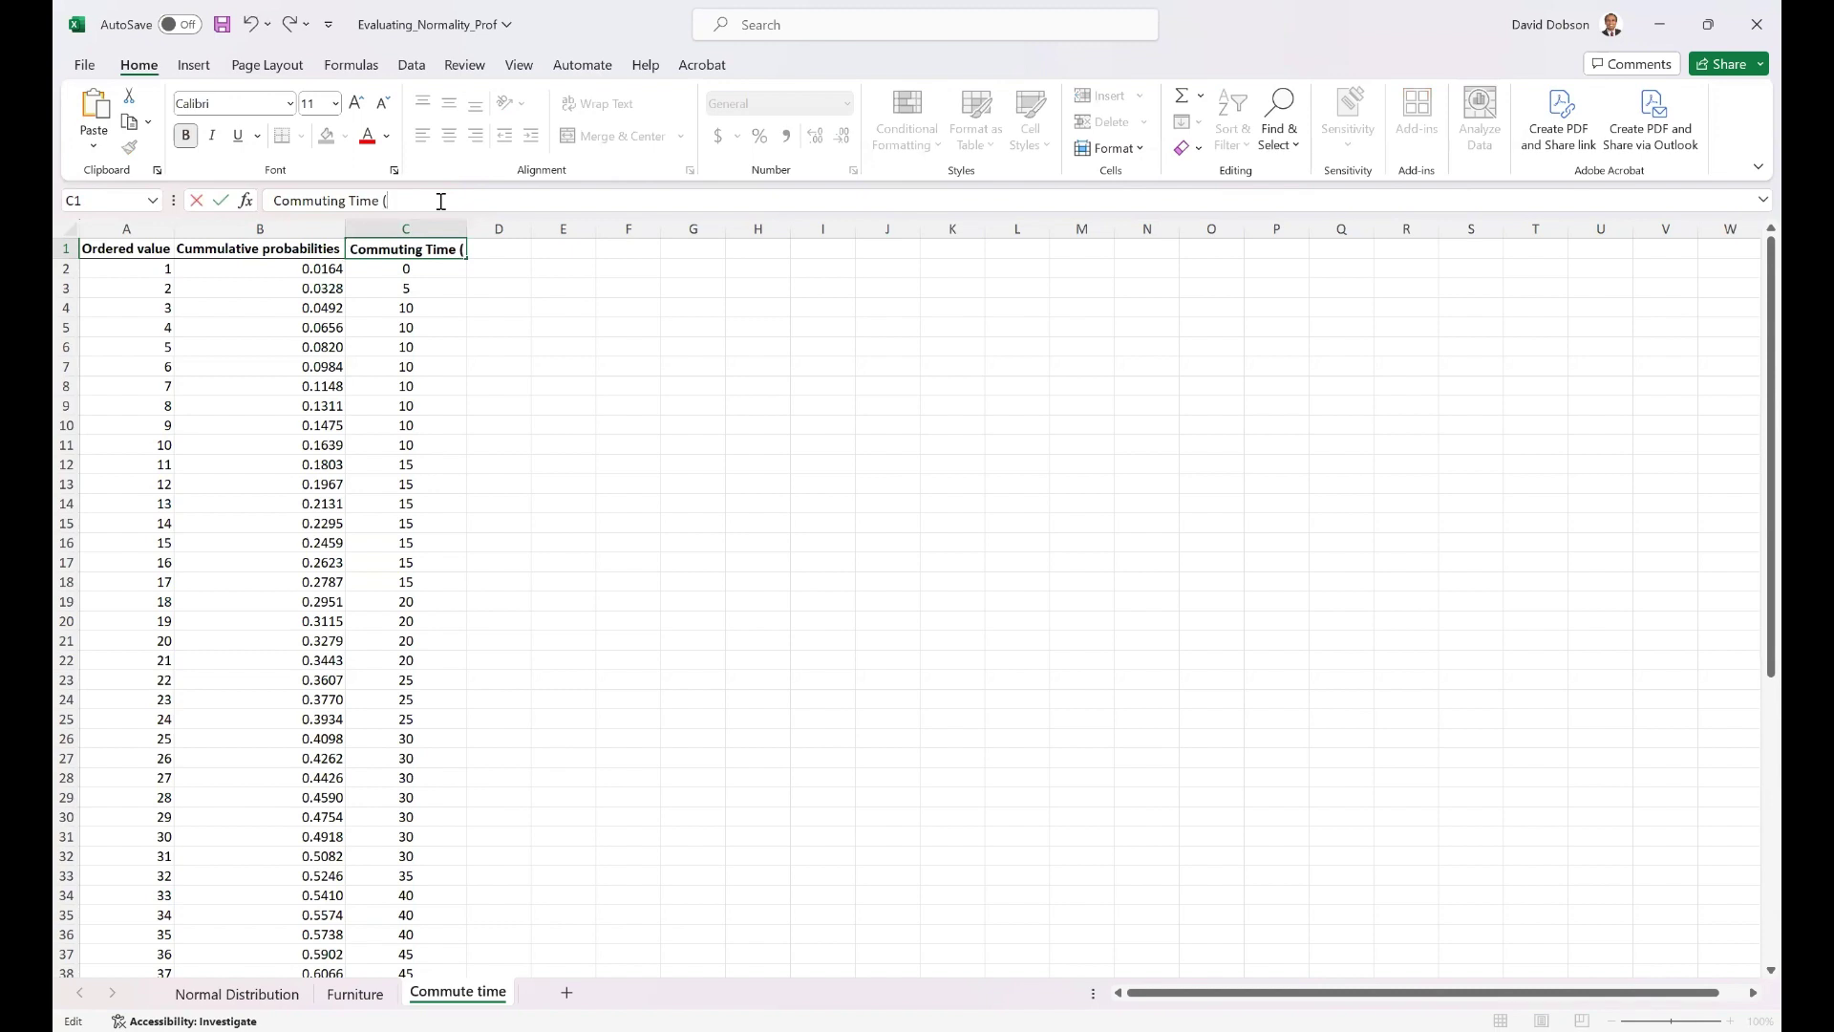
type("X)")
key("Return")
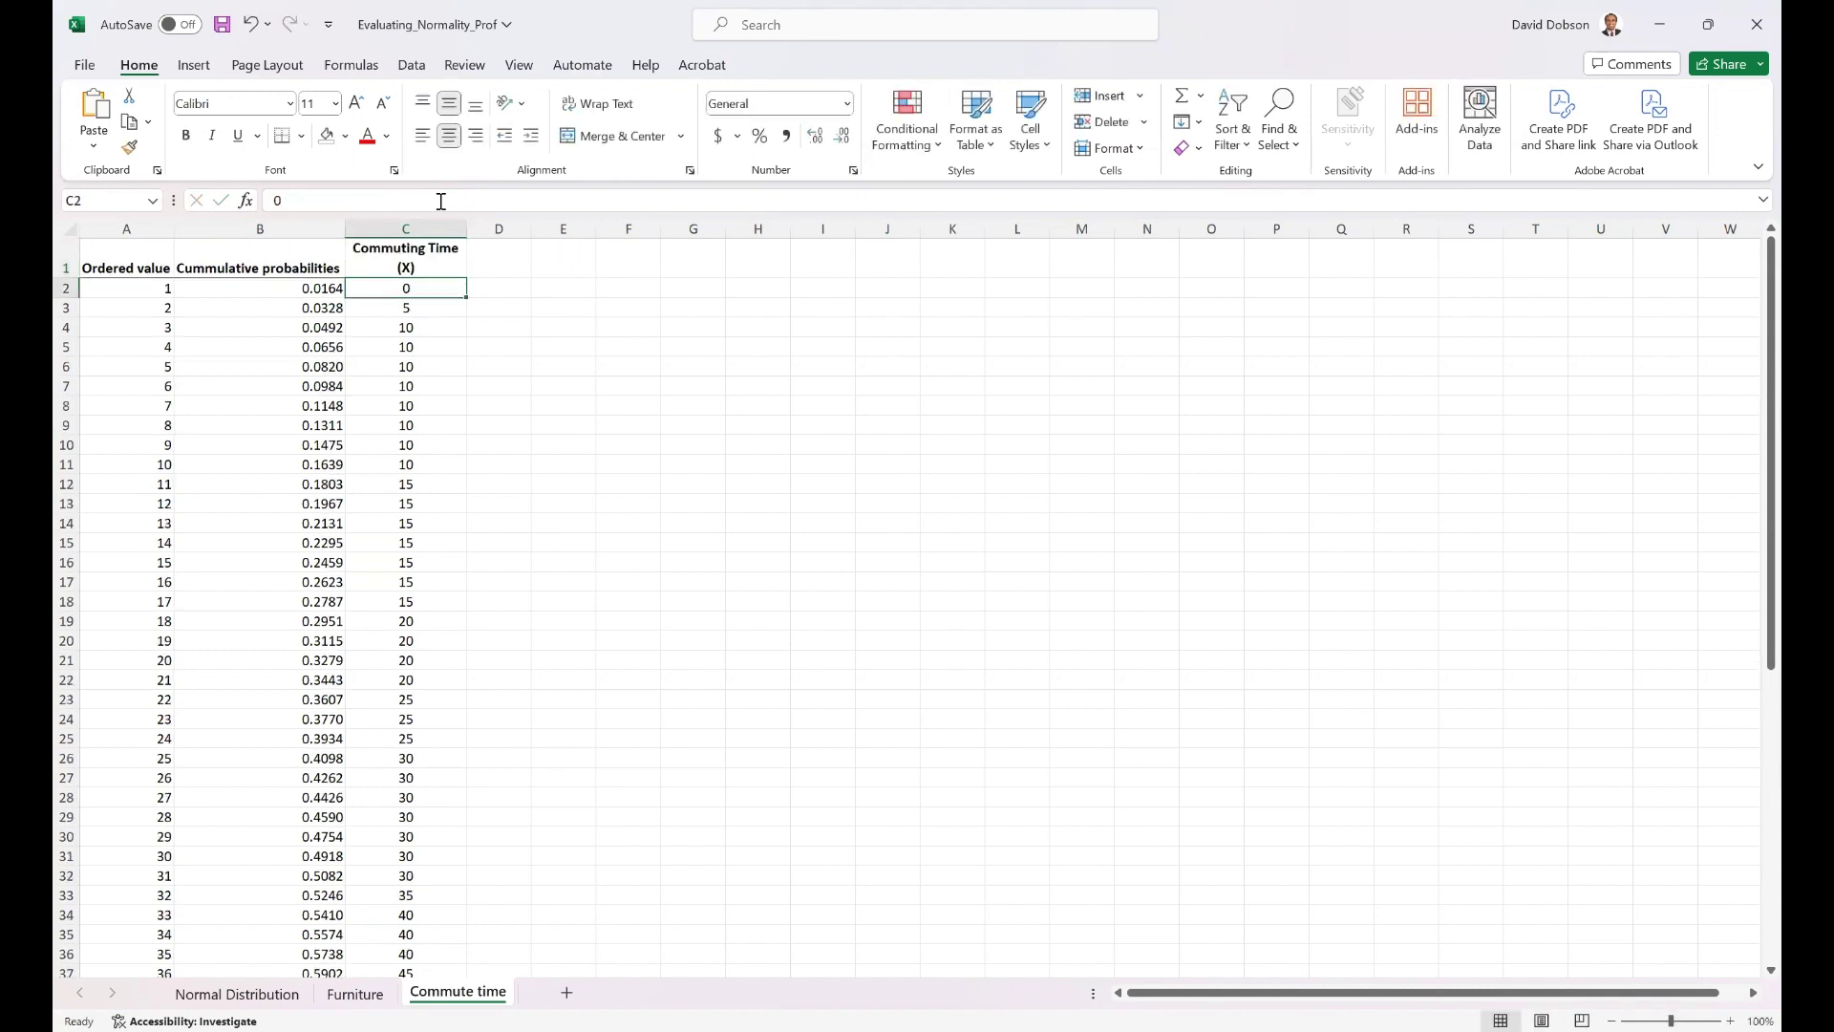
Insert a blank column between the Cummulative probabilities and Commuting Time (X) columns
key("Up")
key("Left")
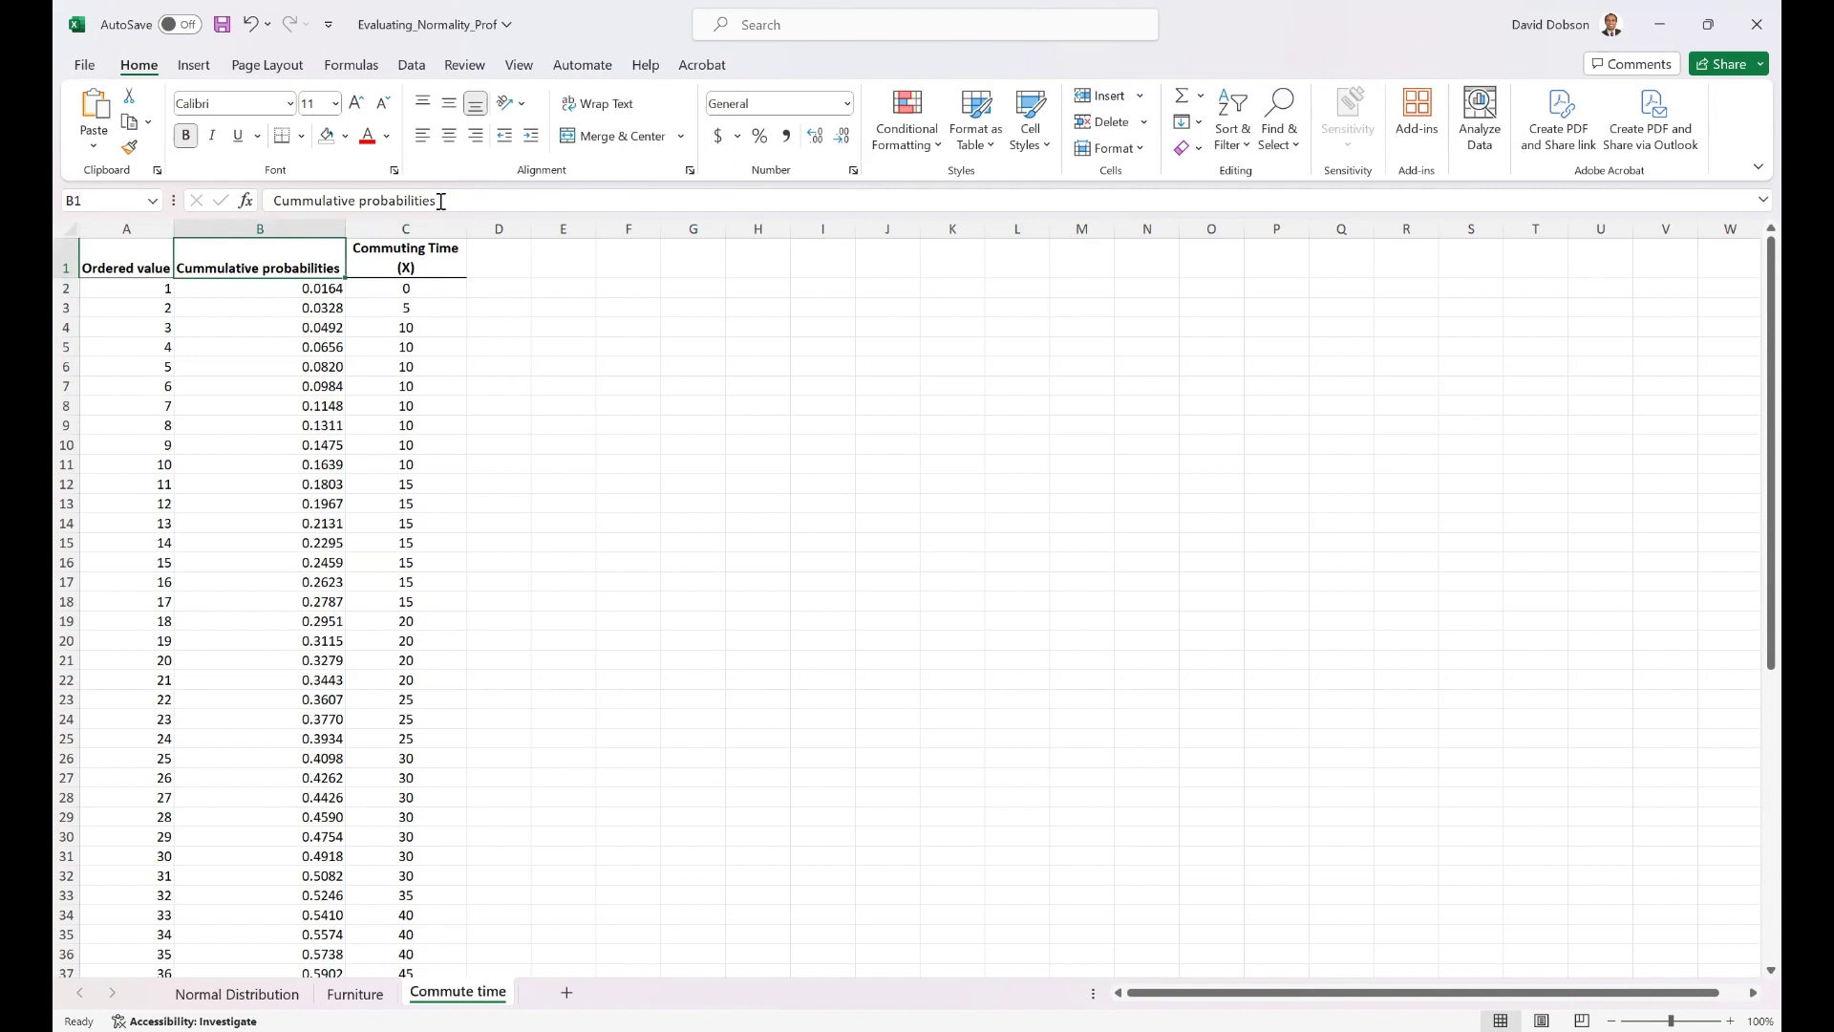
key("Right")
key("ctrl+shift+plus")
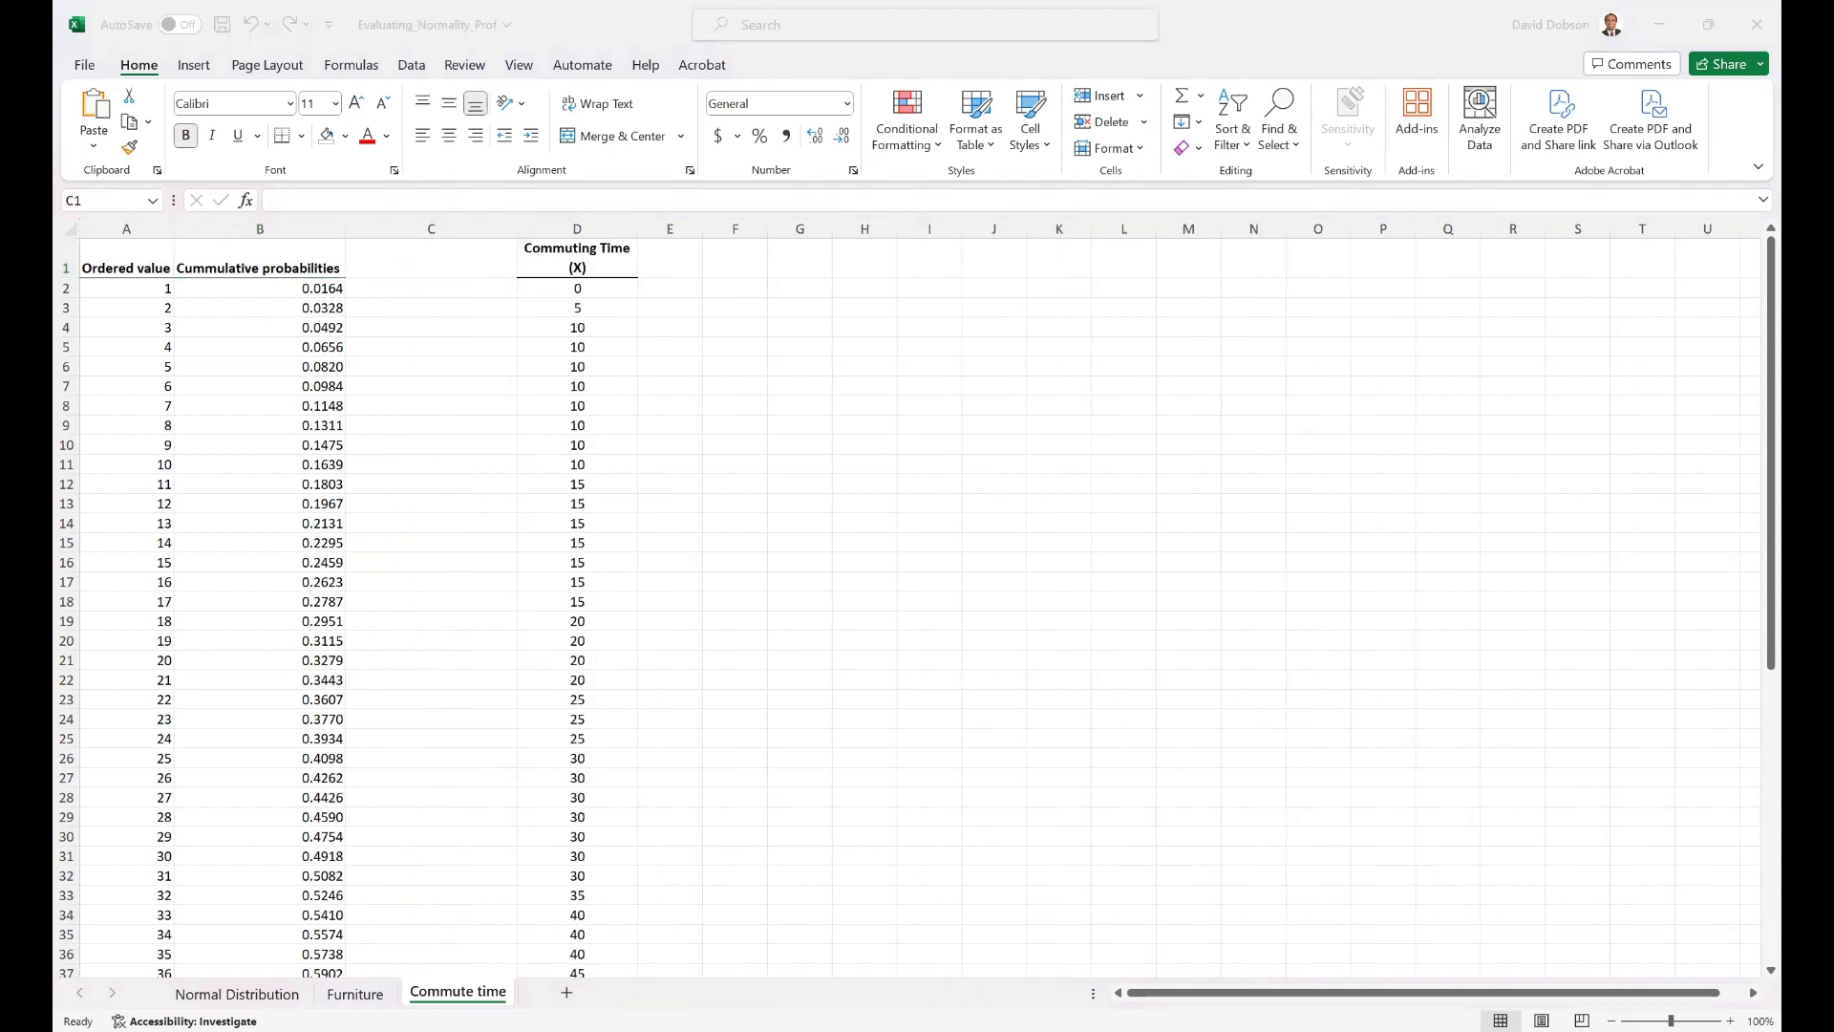
Enter Z-value as the header of the new blank column in C1
left_click(347, 203)
type("Z-")
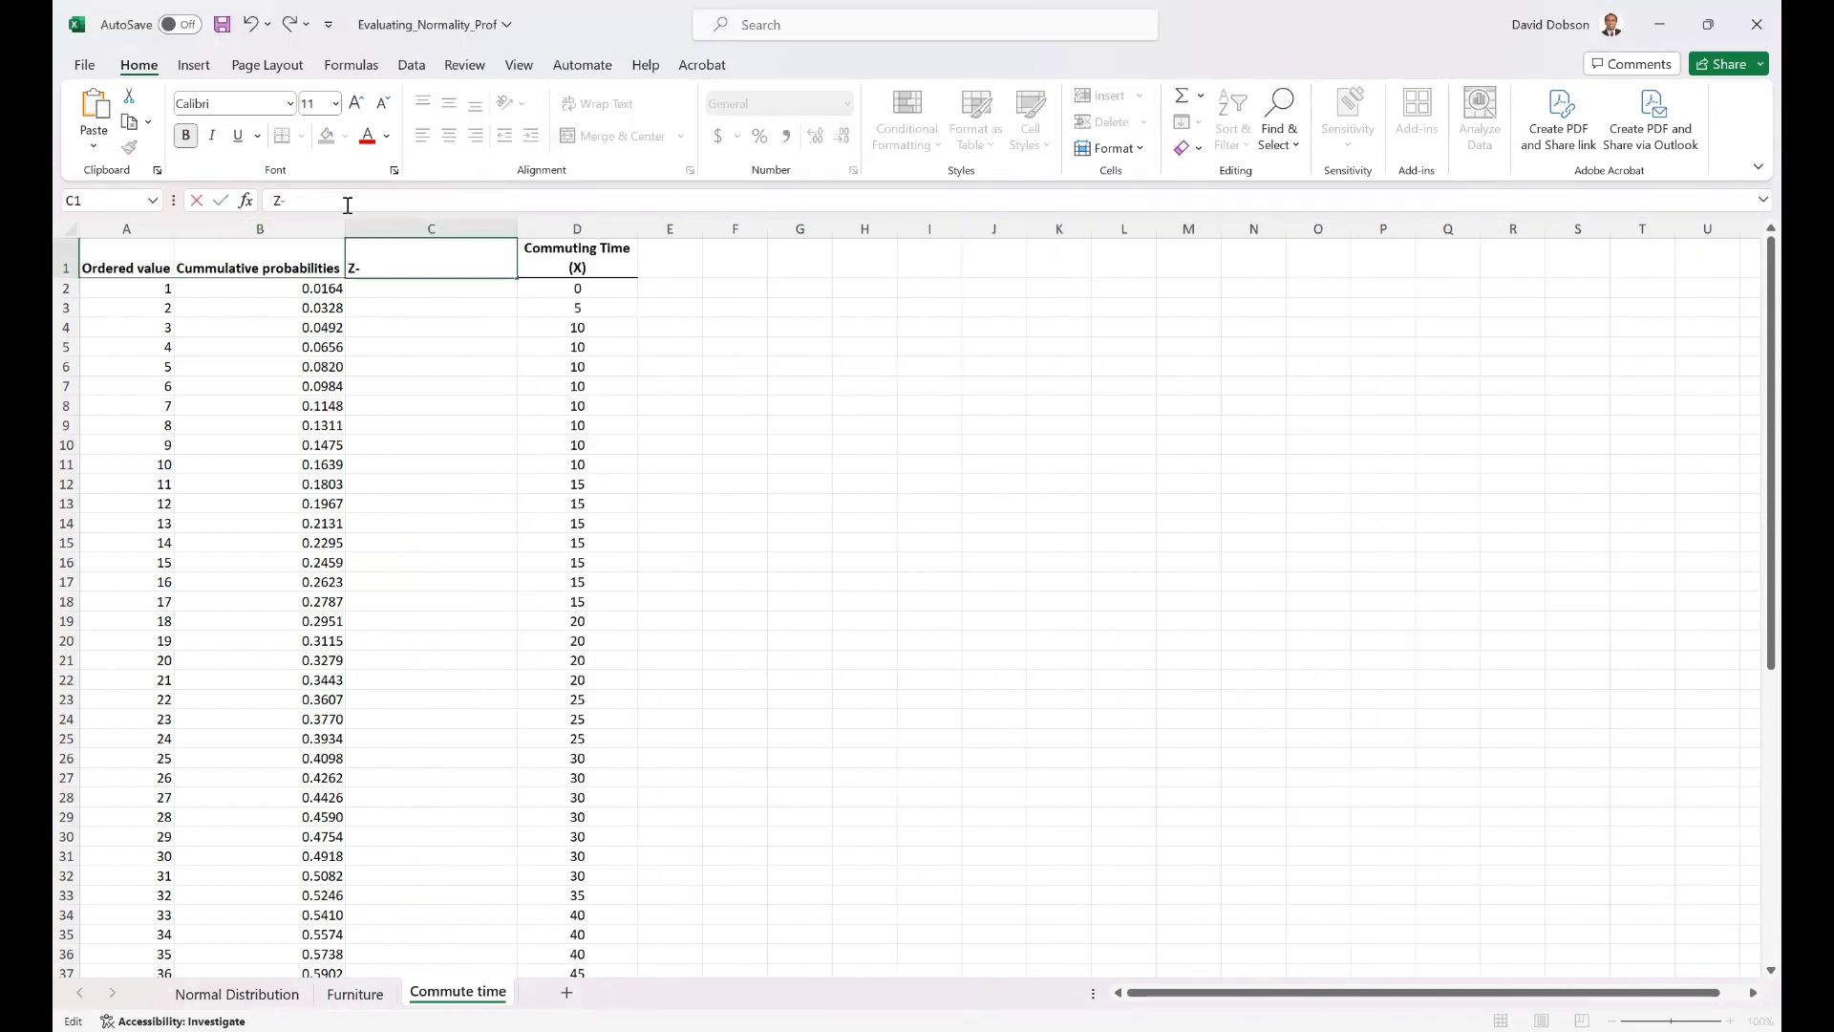
type("val")
type("ue")
key("Return")
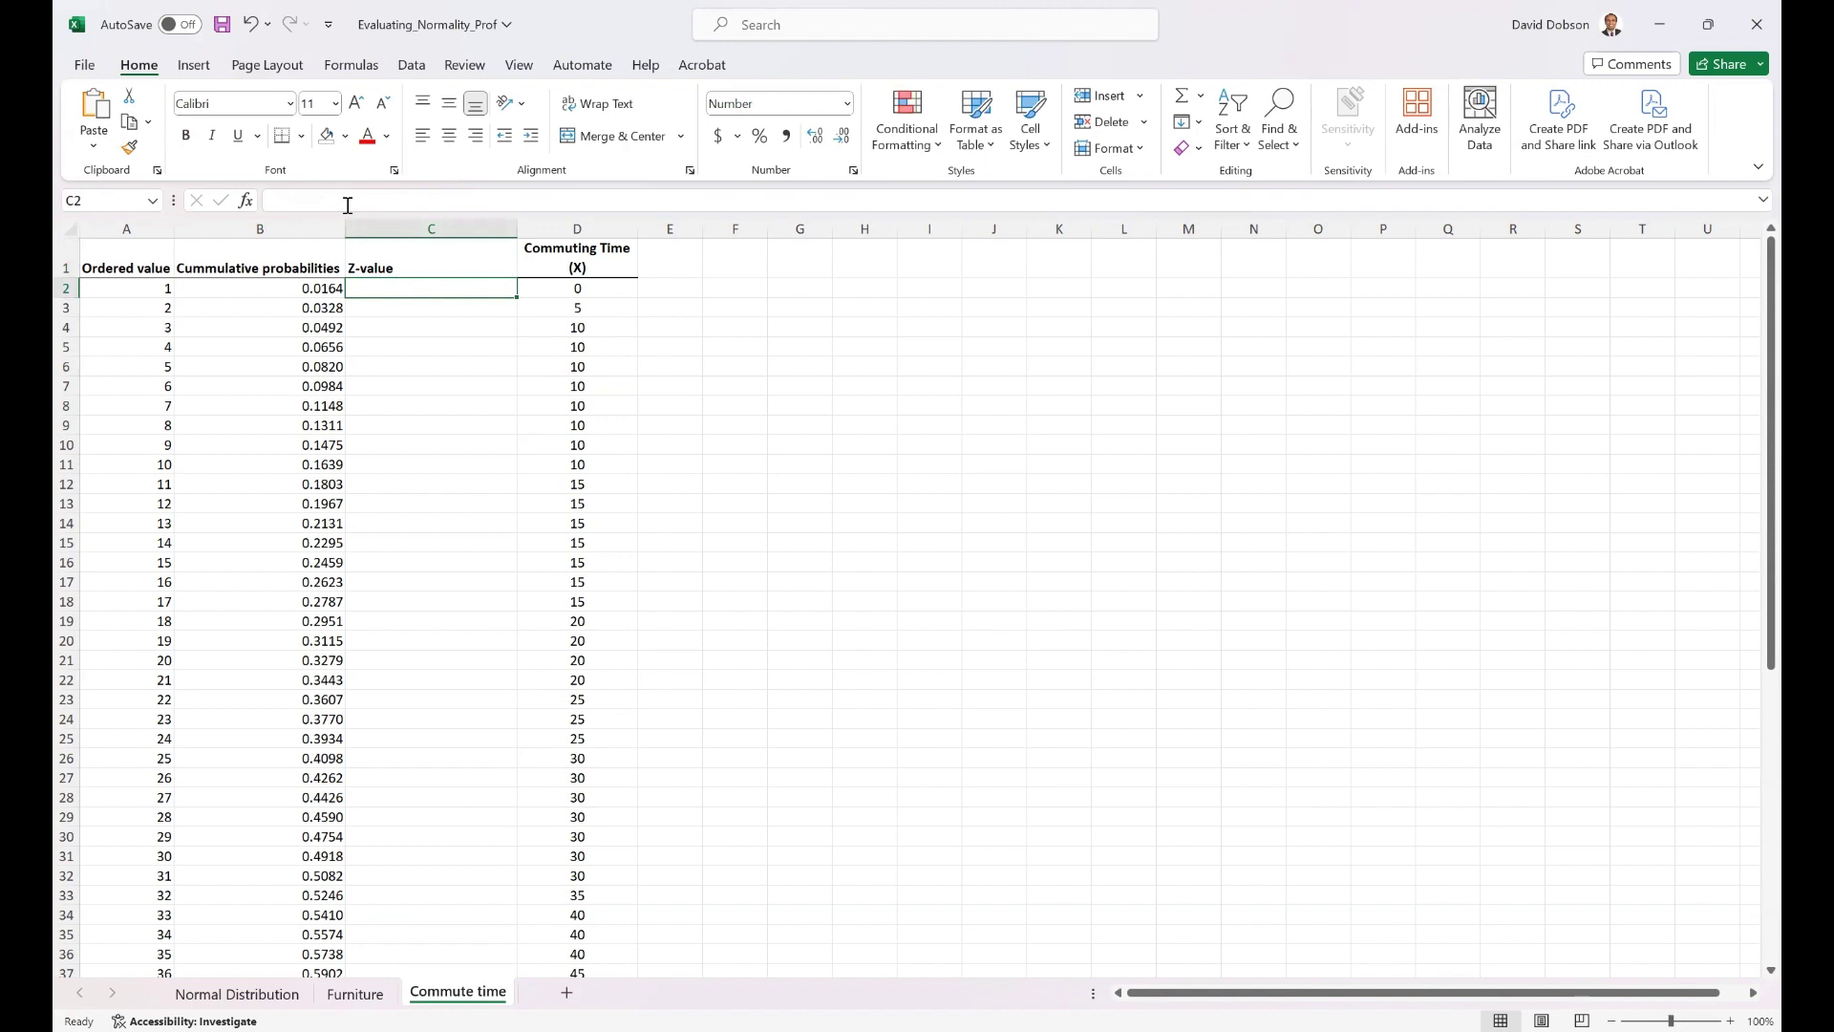
Calculate the z-value for the first cumulative probability in C2 with the formula =NORMSINV(B2)
type("=no")
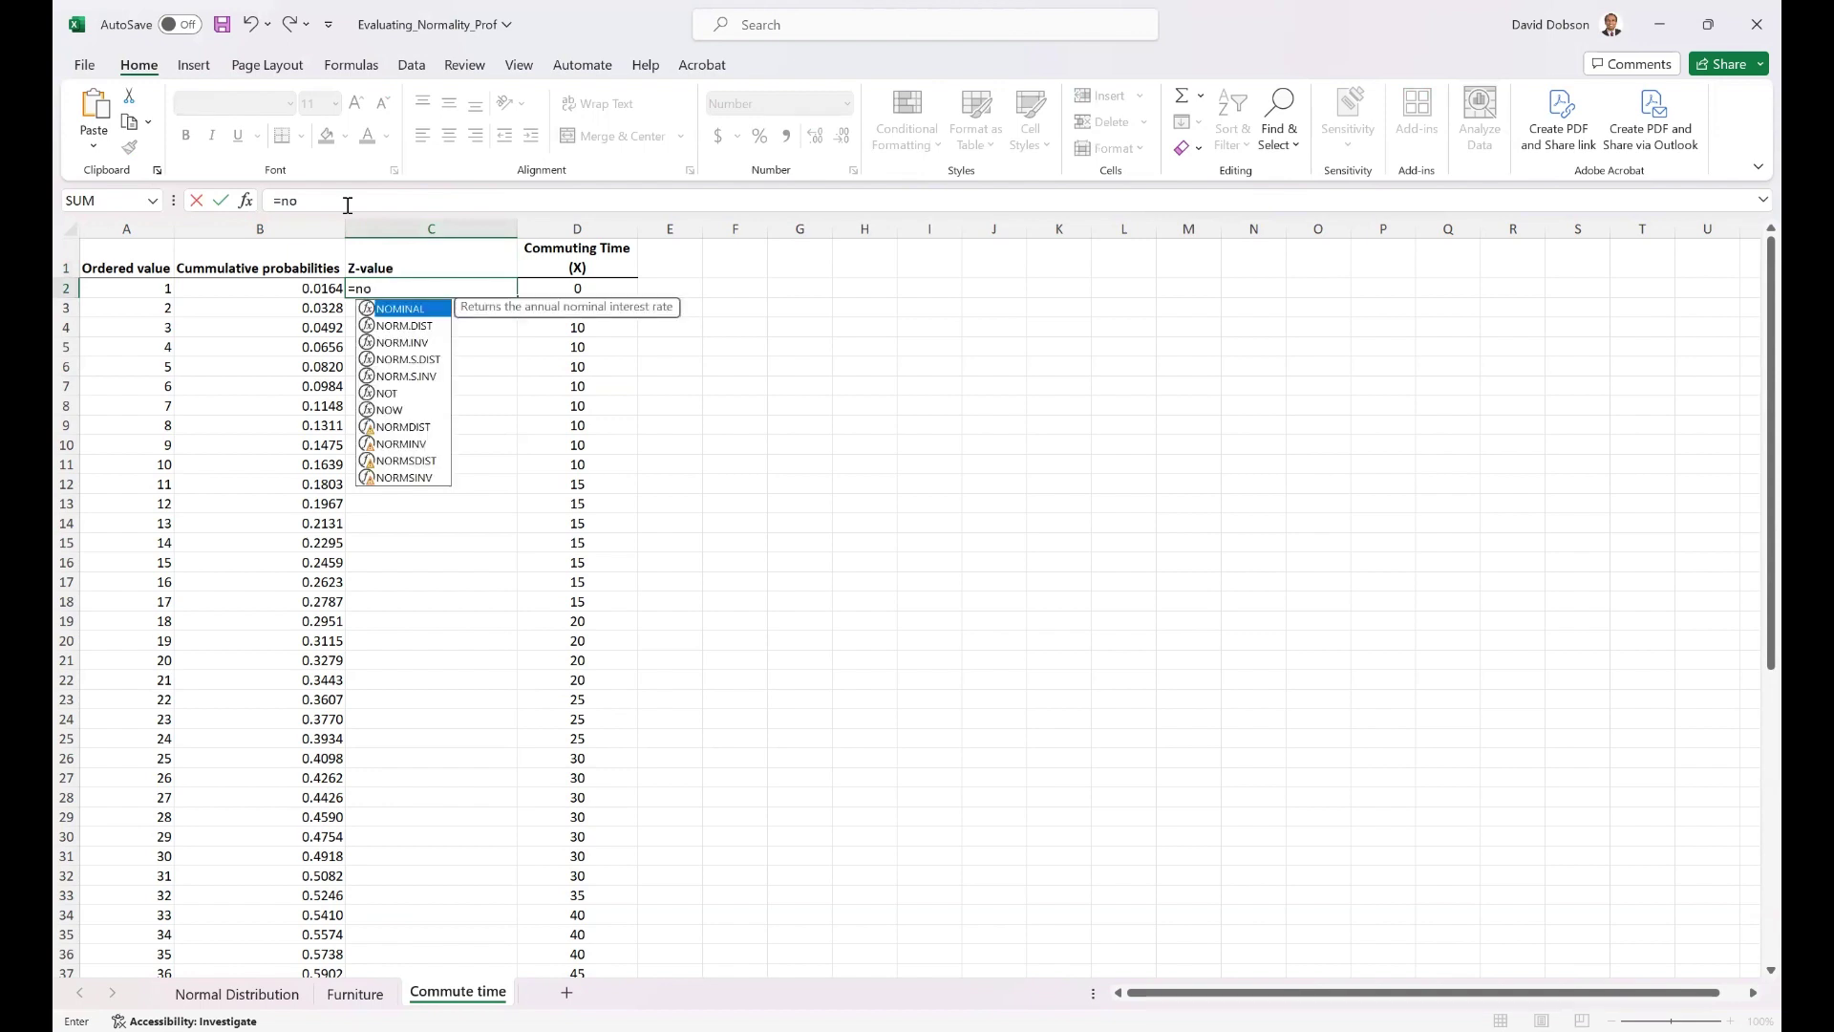
key("BackSpace")
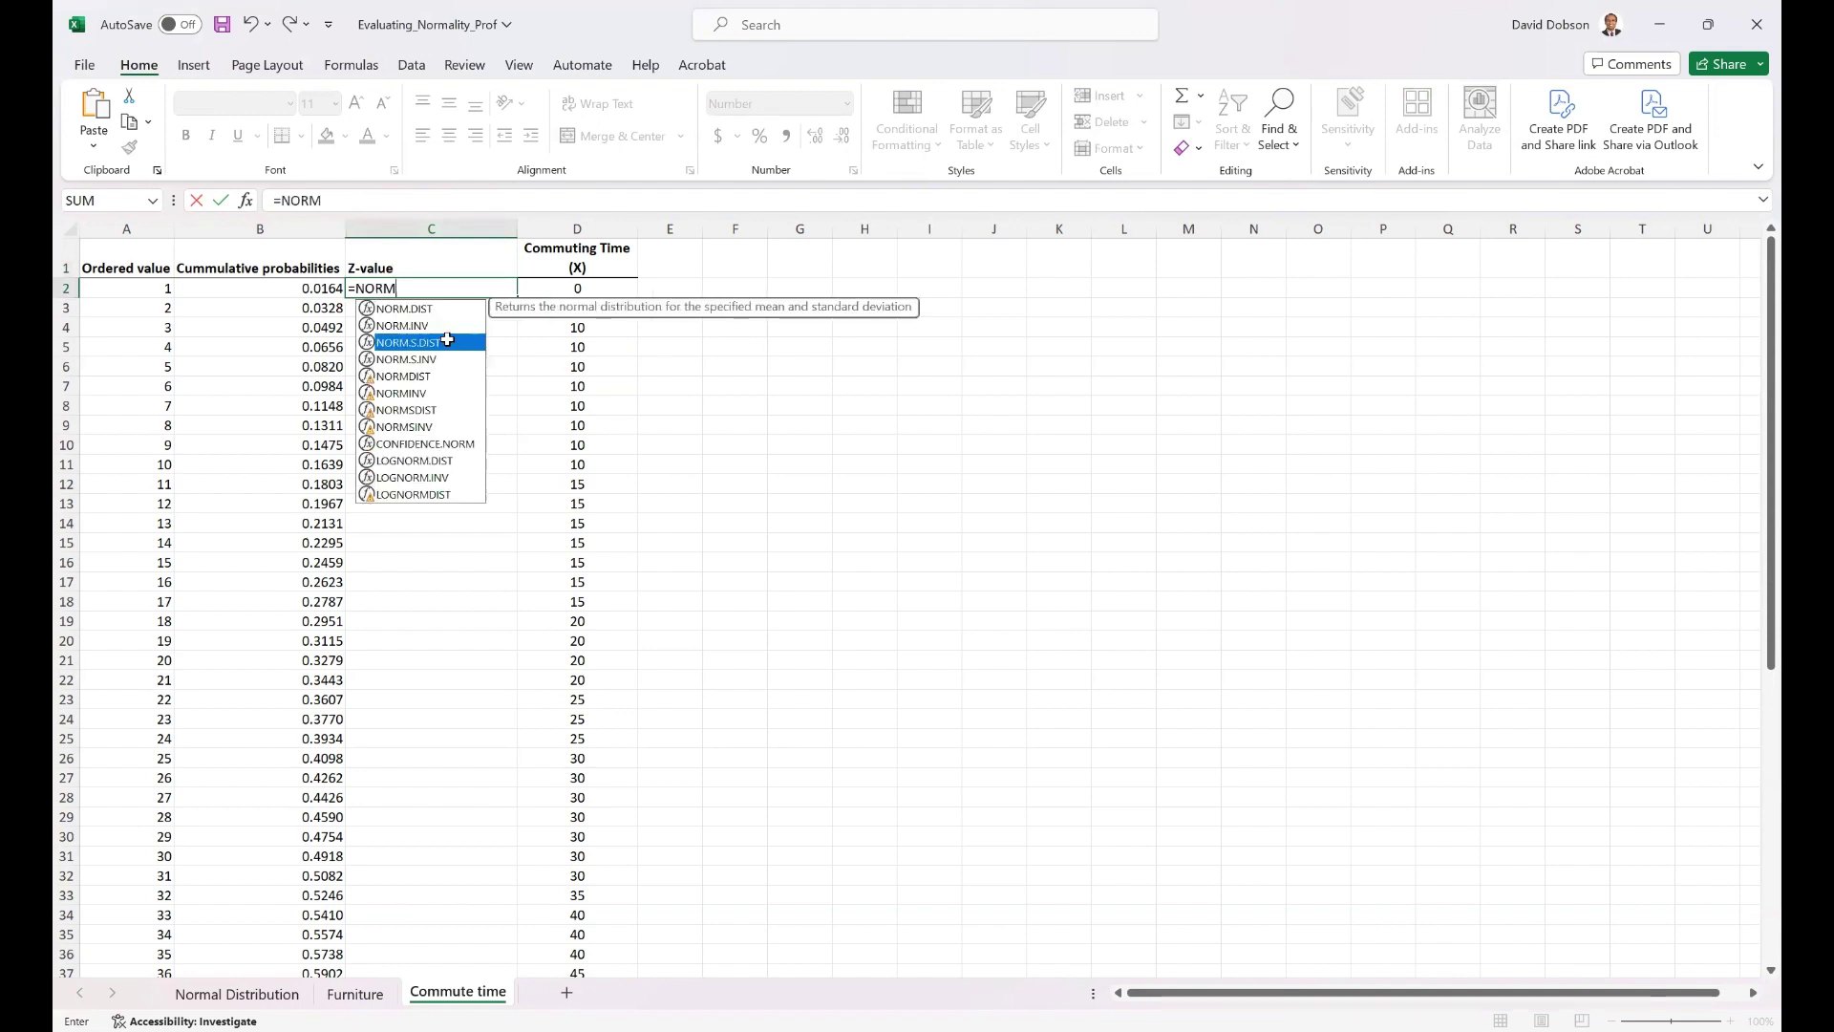
type(".S.D")
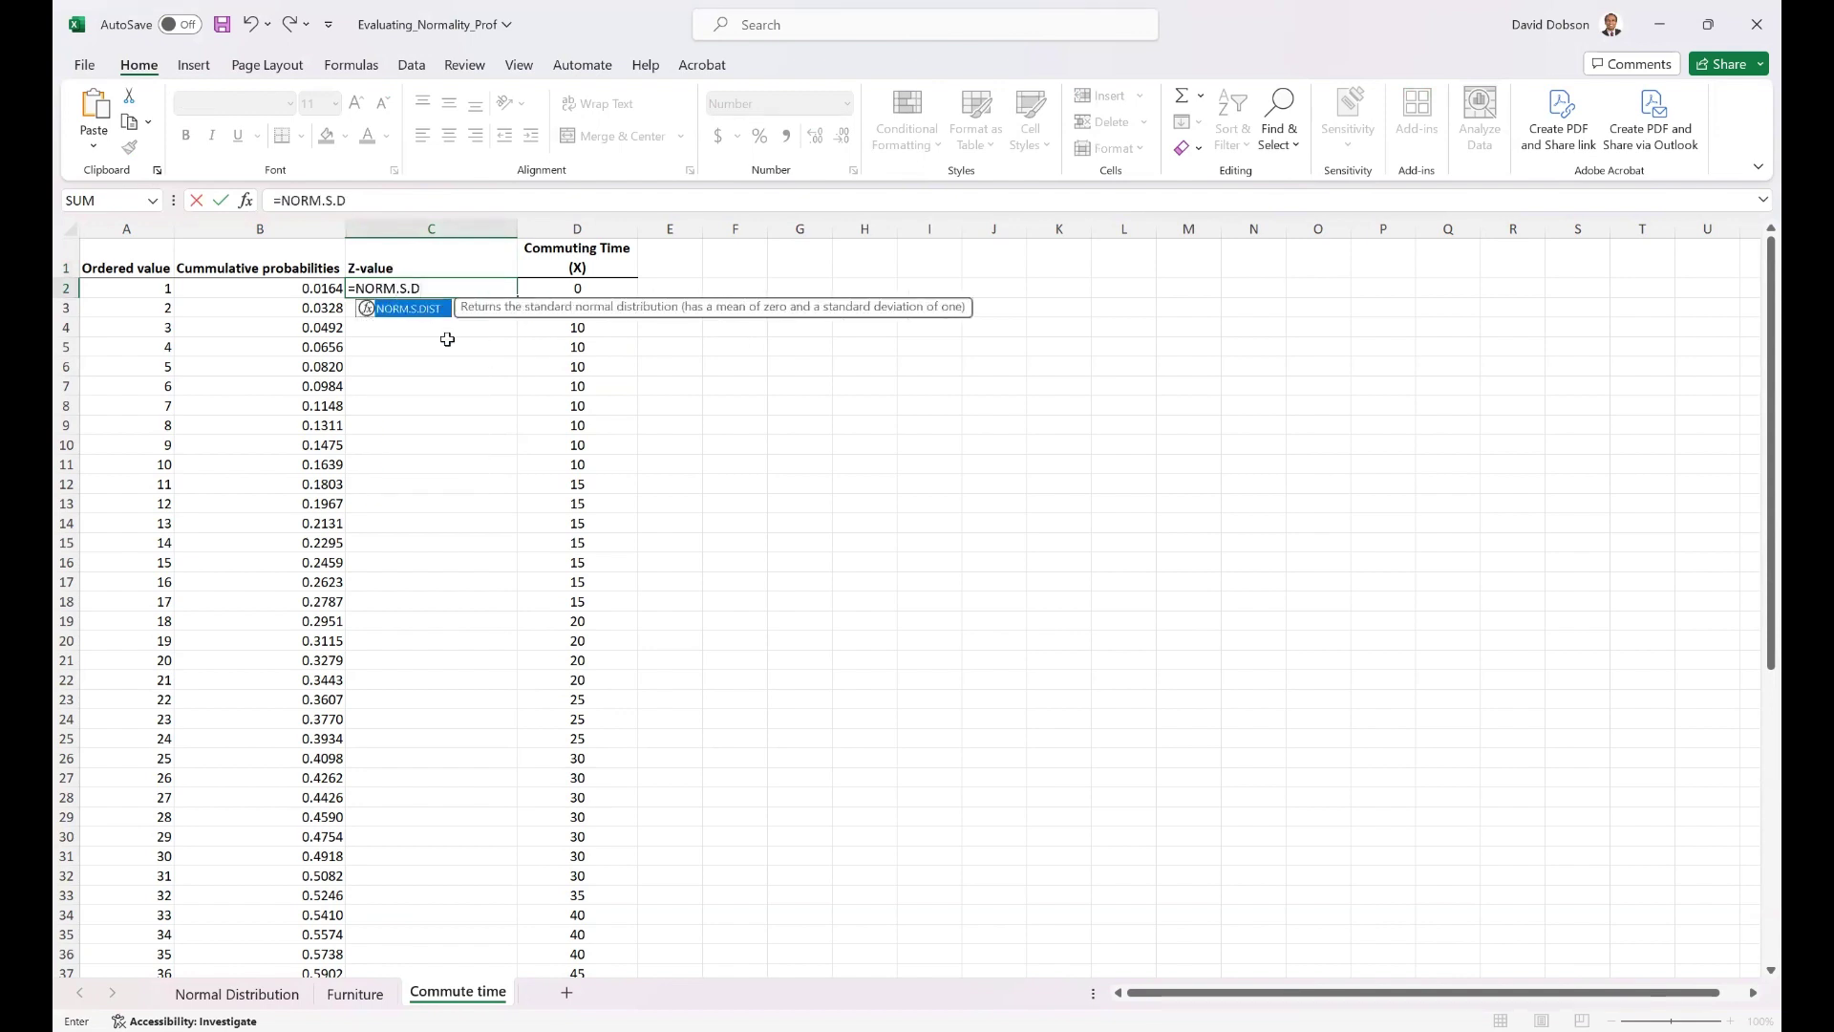
key("BackSpace")
key("BackSpace")
key("BackSpace")
key("BackSpace")
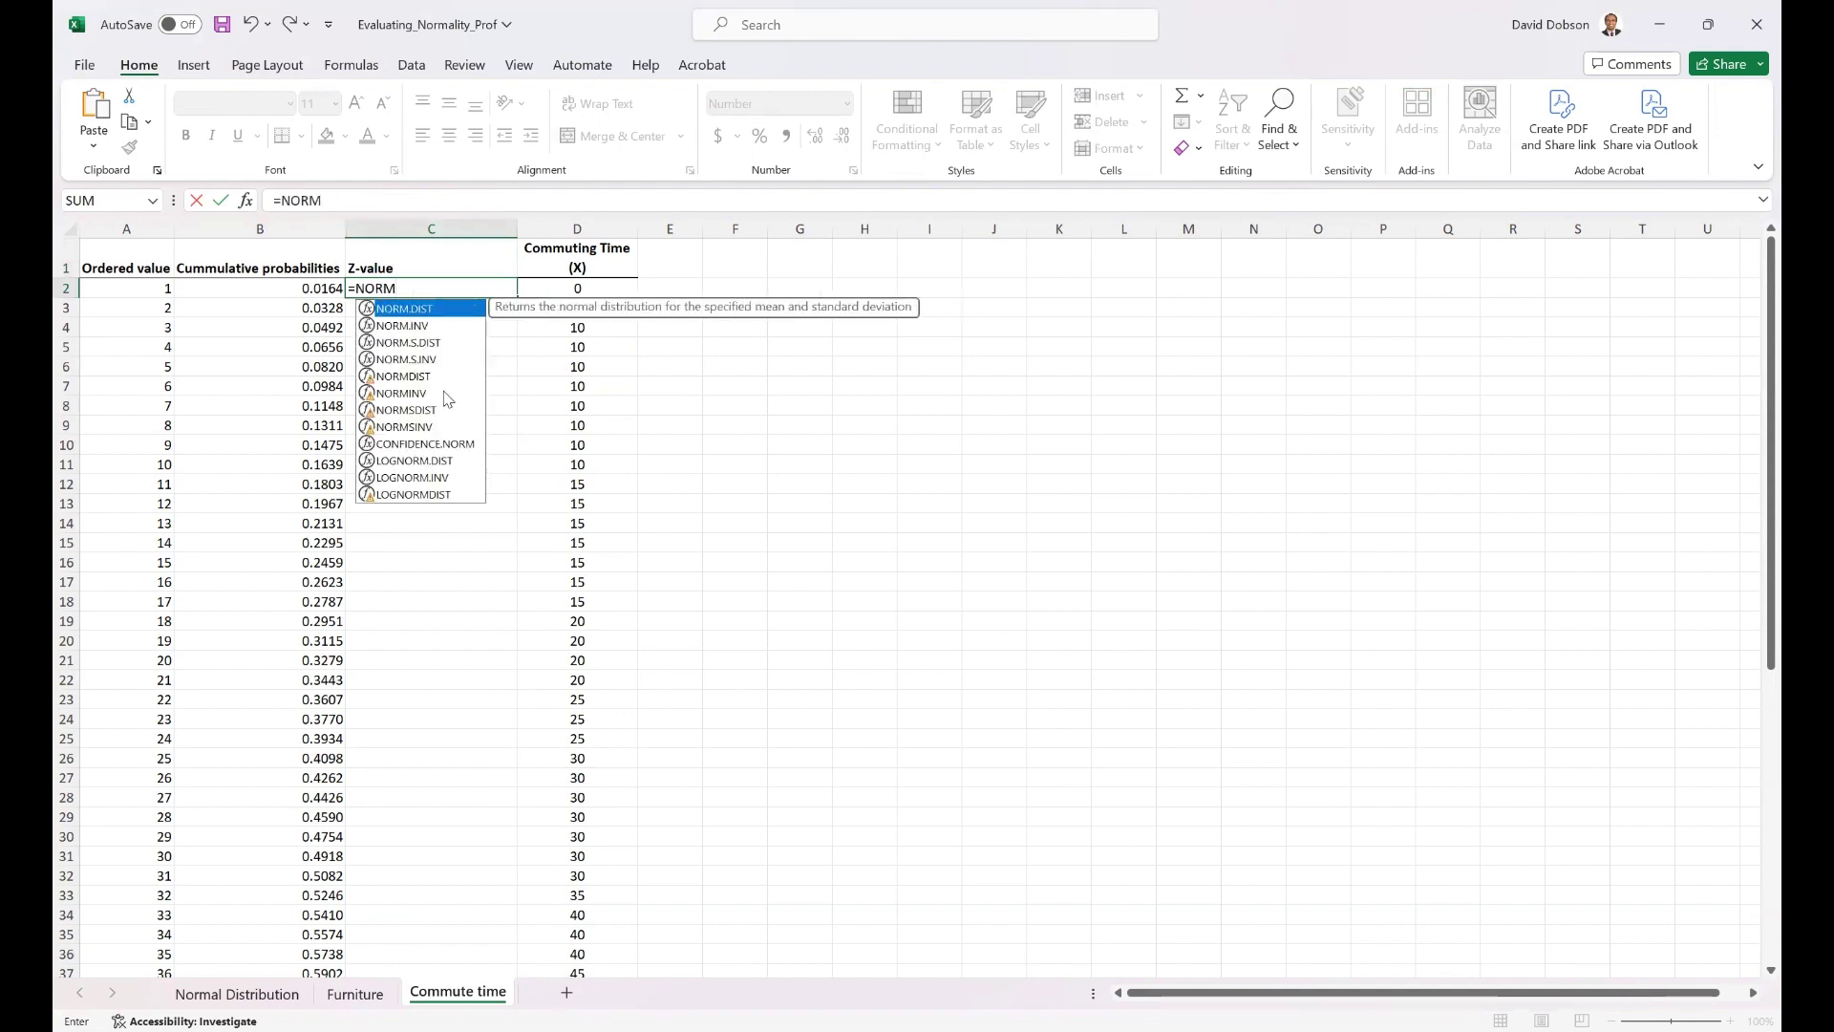
type(".S.D")
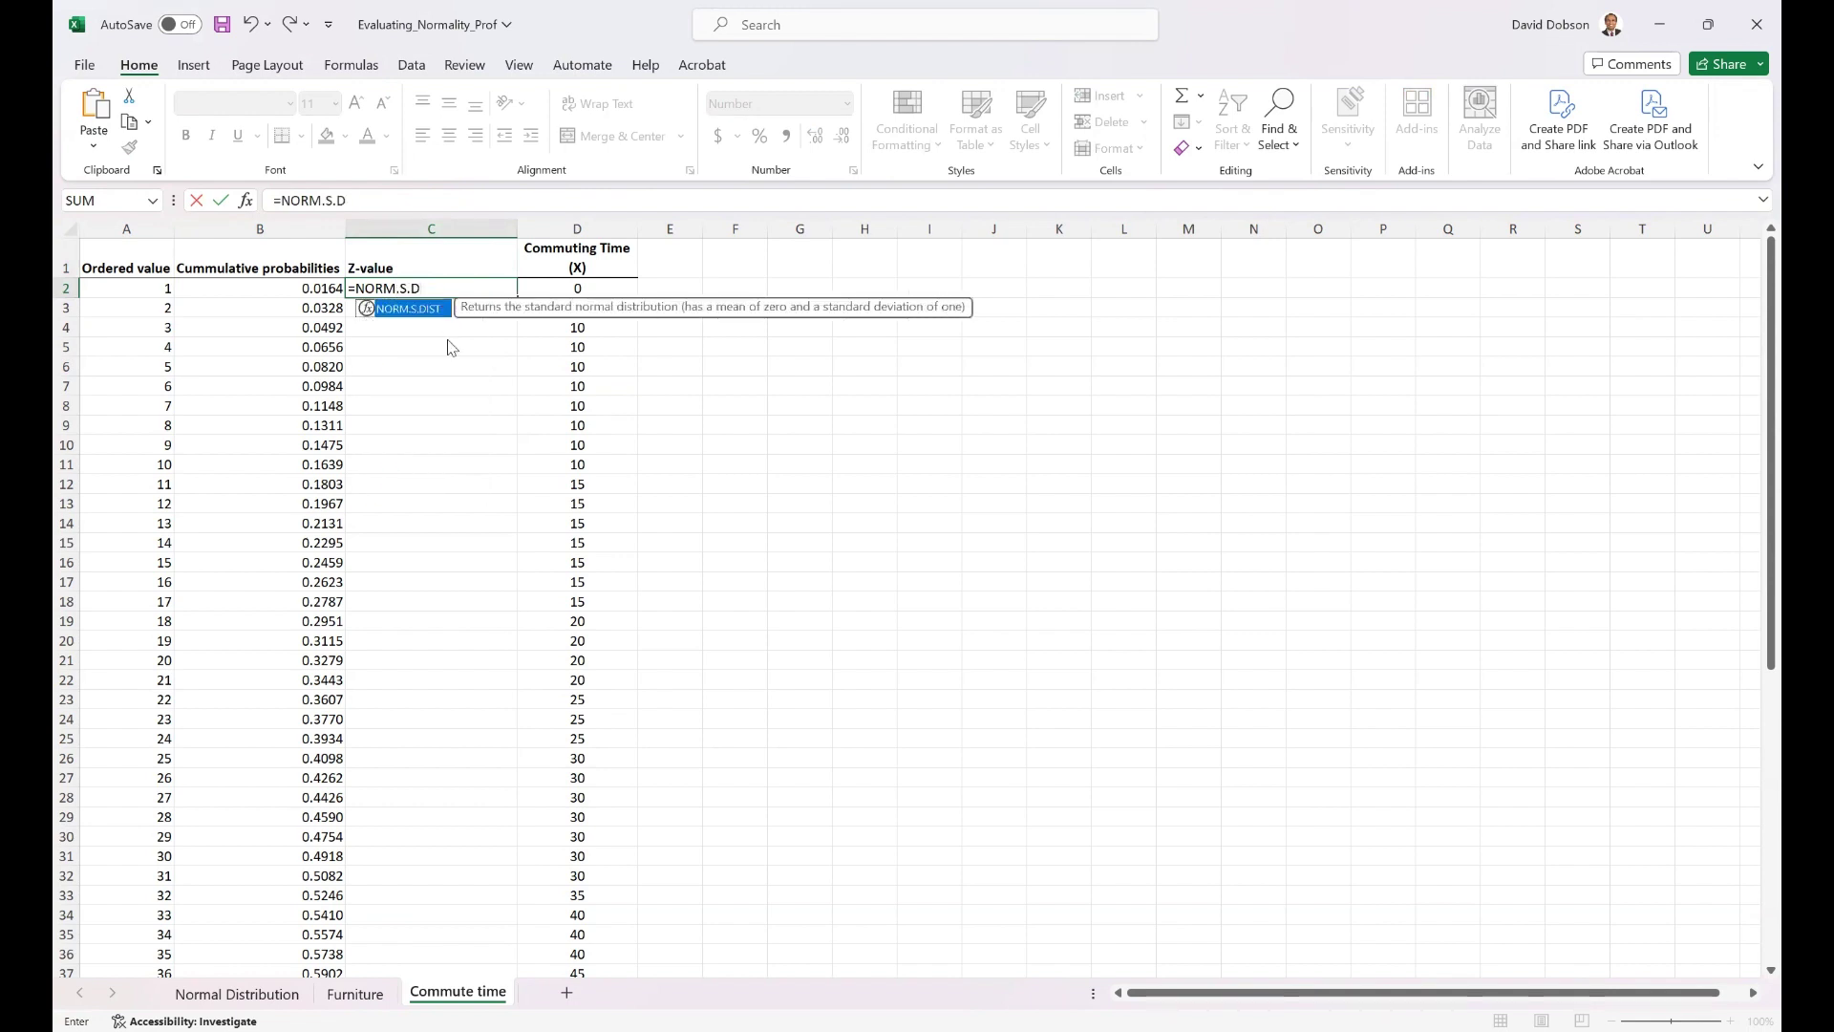
key("BackSpace")
key("BackSpace")
key("BackSpace")
key("BackSpace")
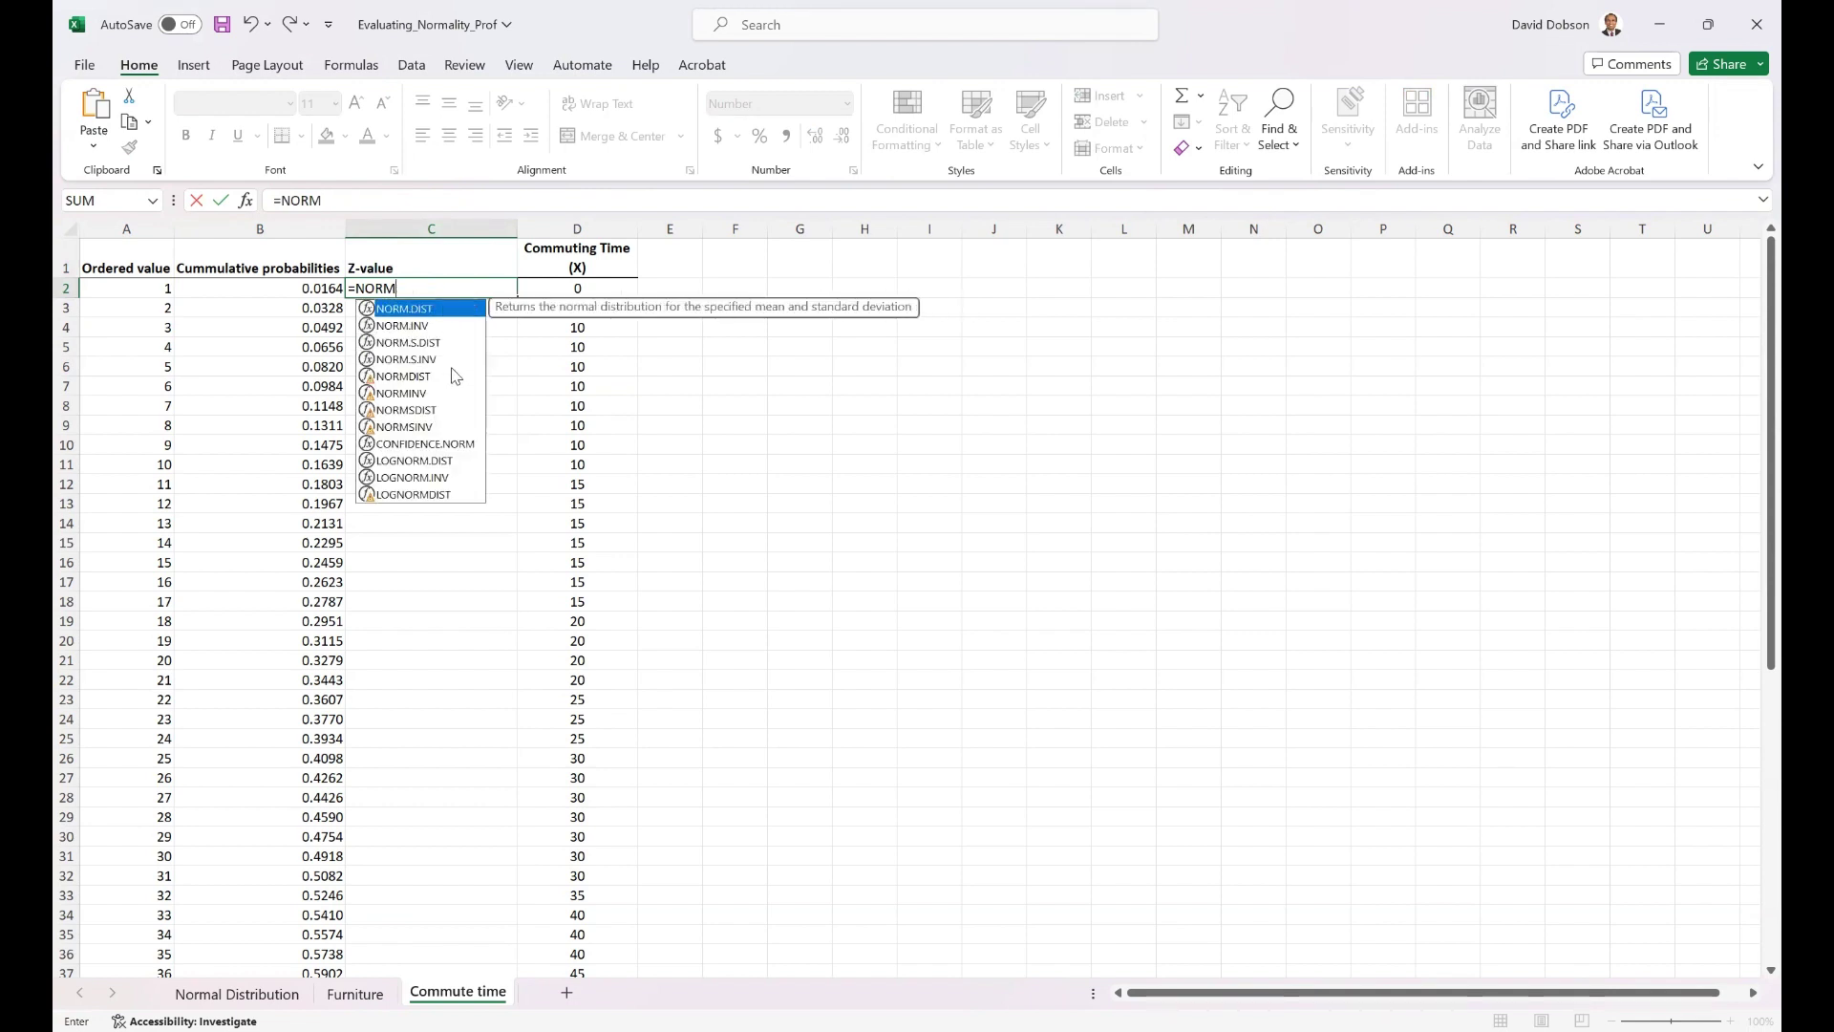
left_click(427, 428)
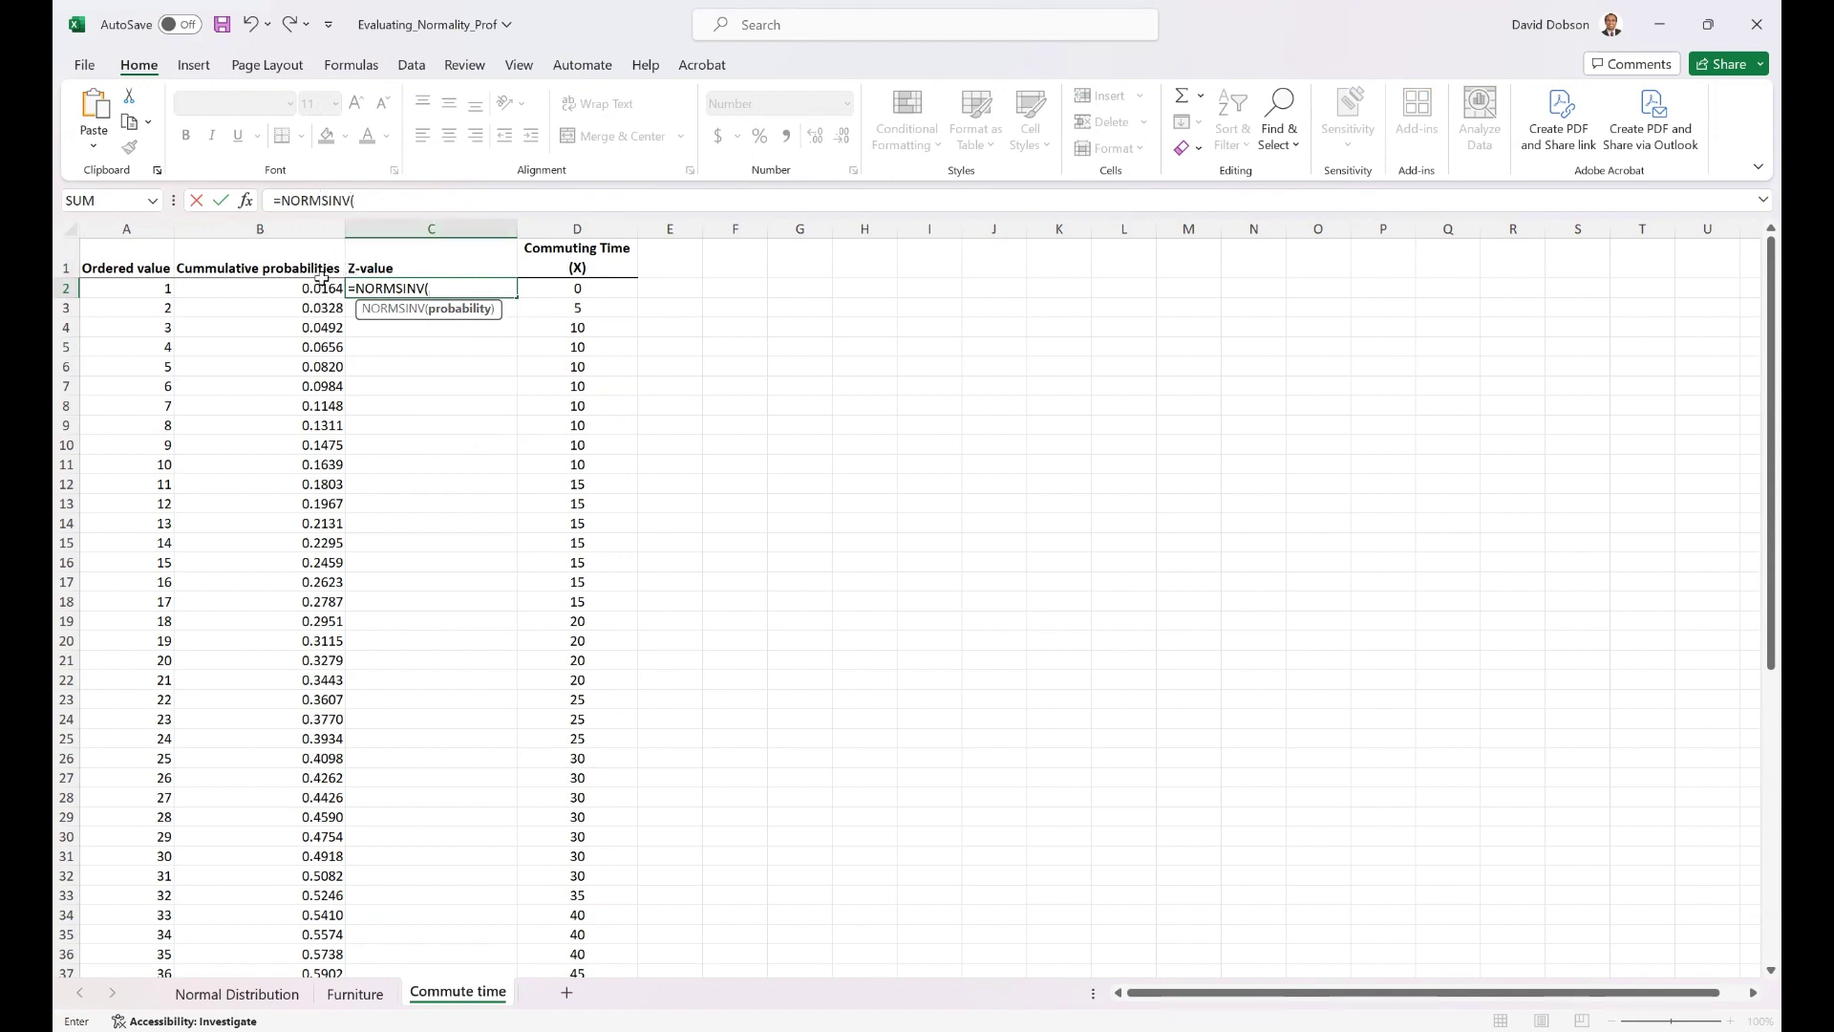
left_click(318, 287)
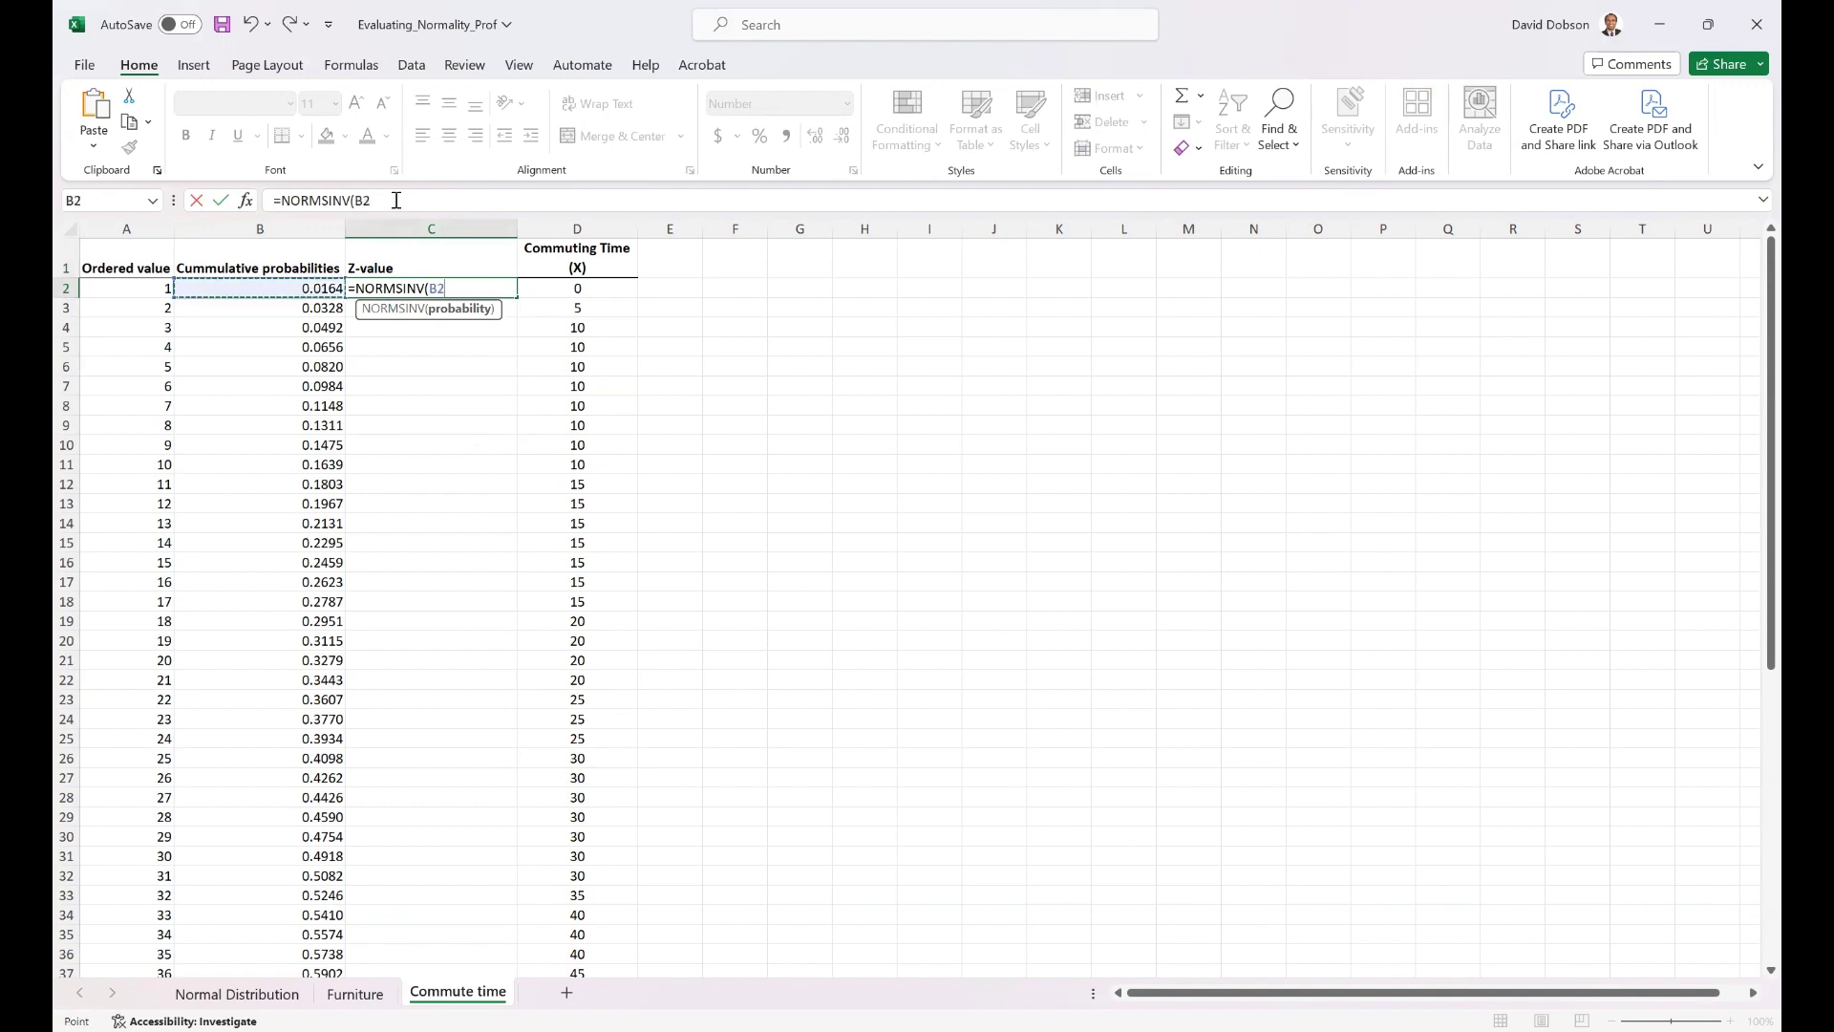
type(")")
key("Return")
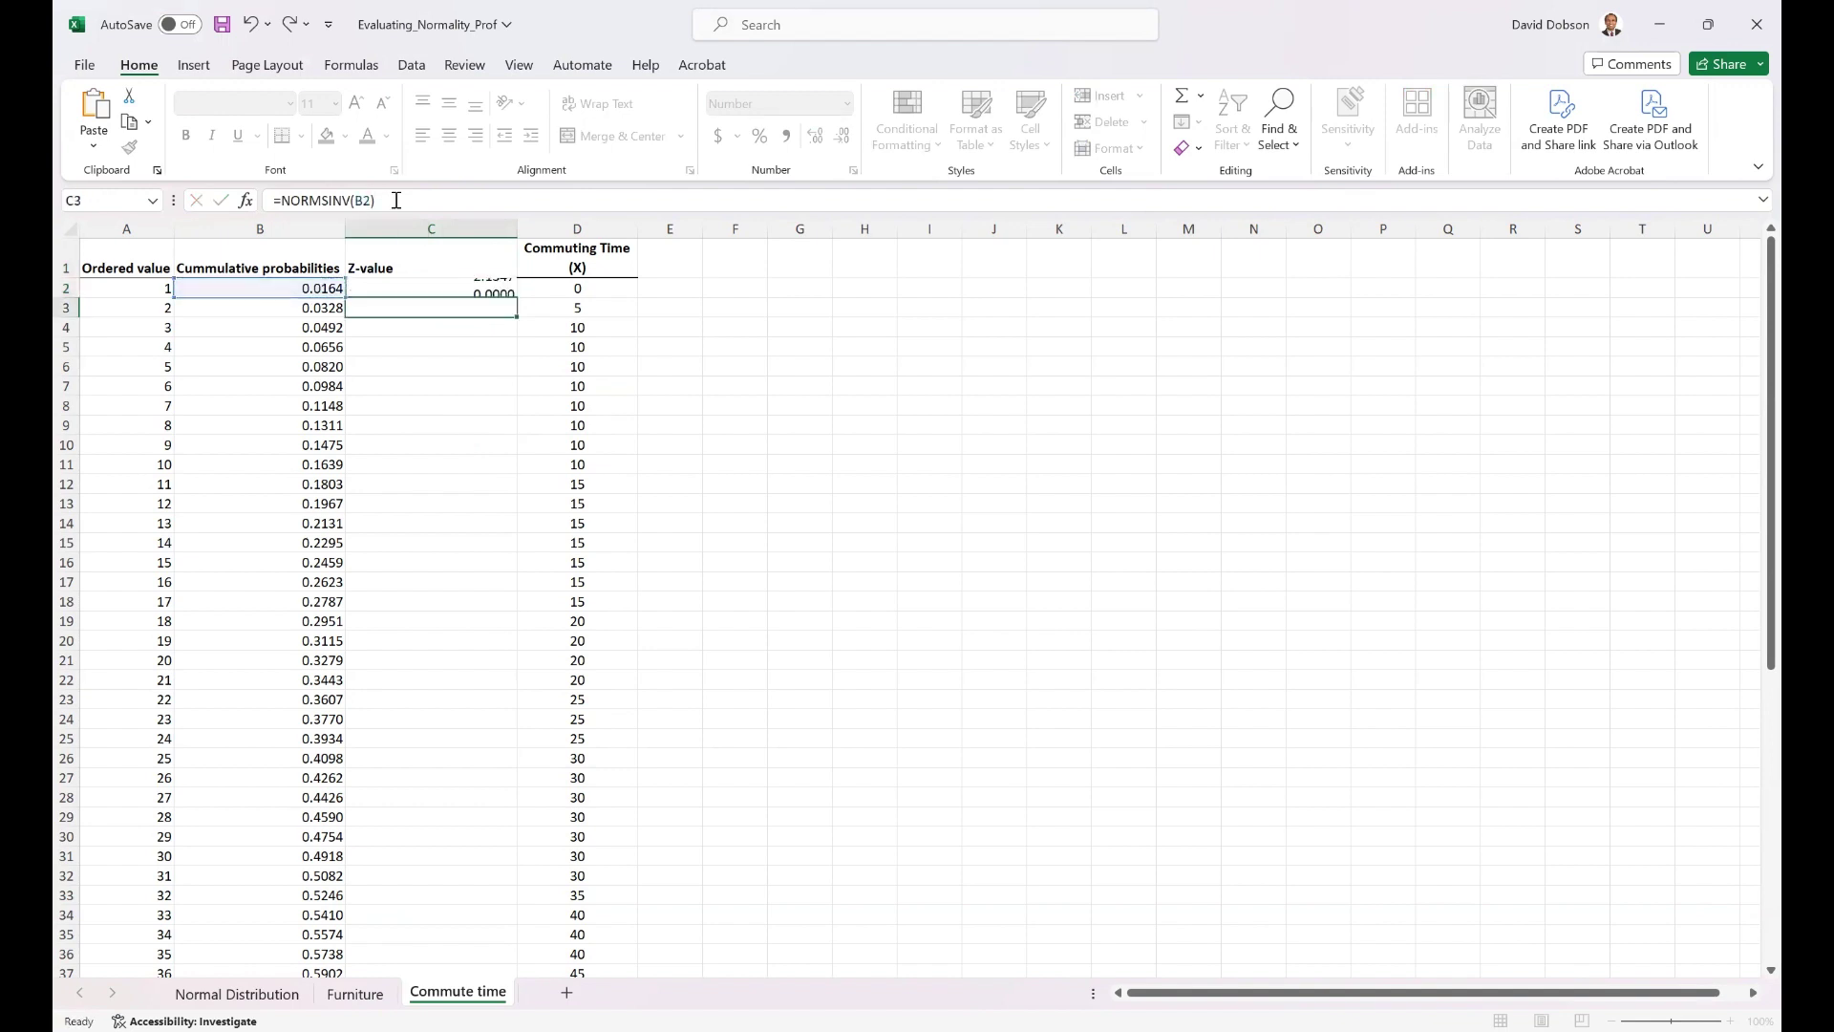
Inspect the z-value formula in C2 and look up the help for its NORMSINV function, leaving the formula as entered
key("Up")
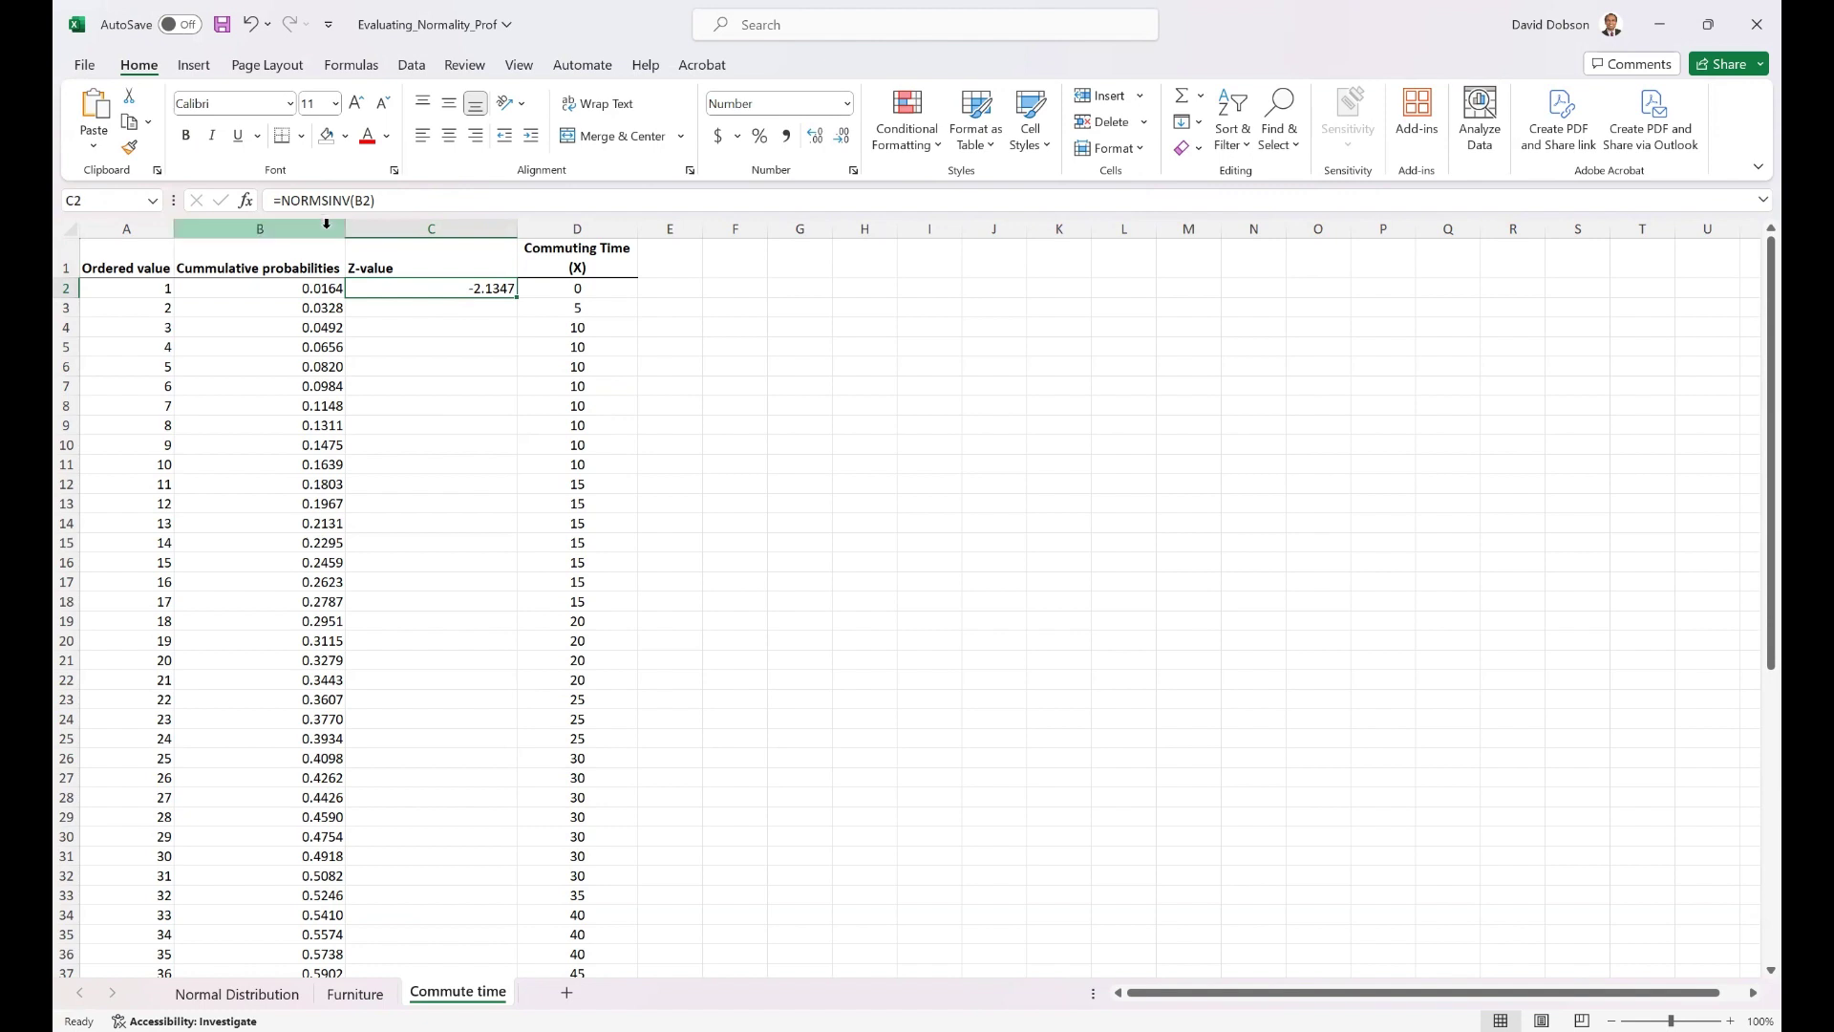
left_click(334, 199)
left_click(333, 200)
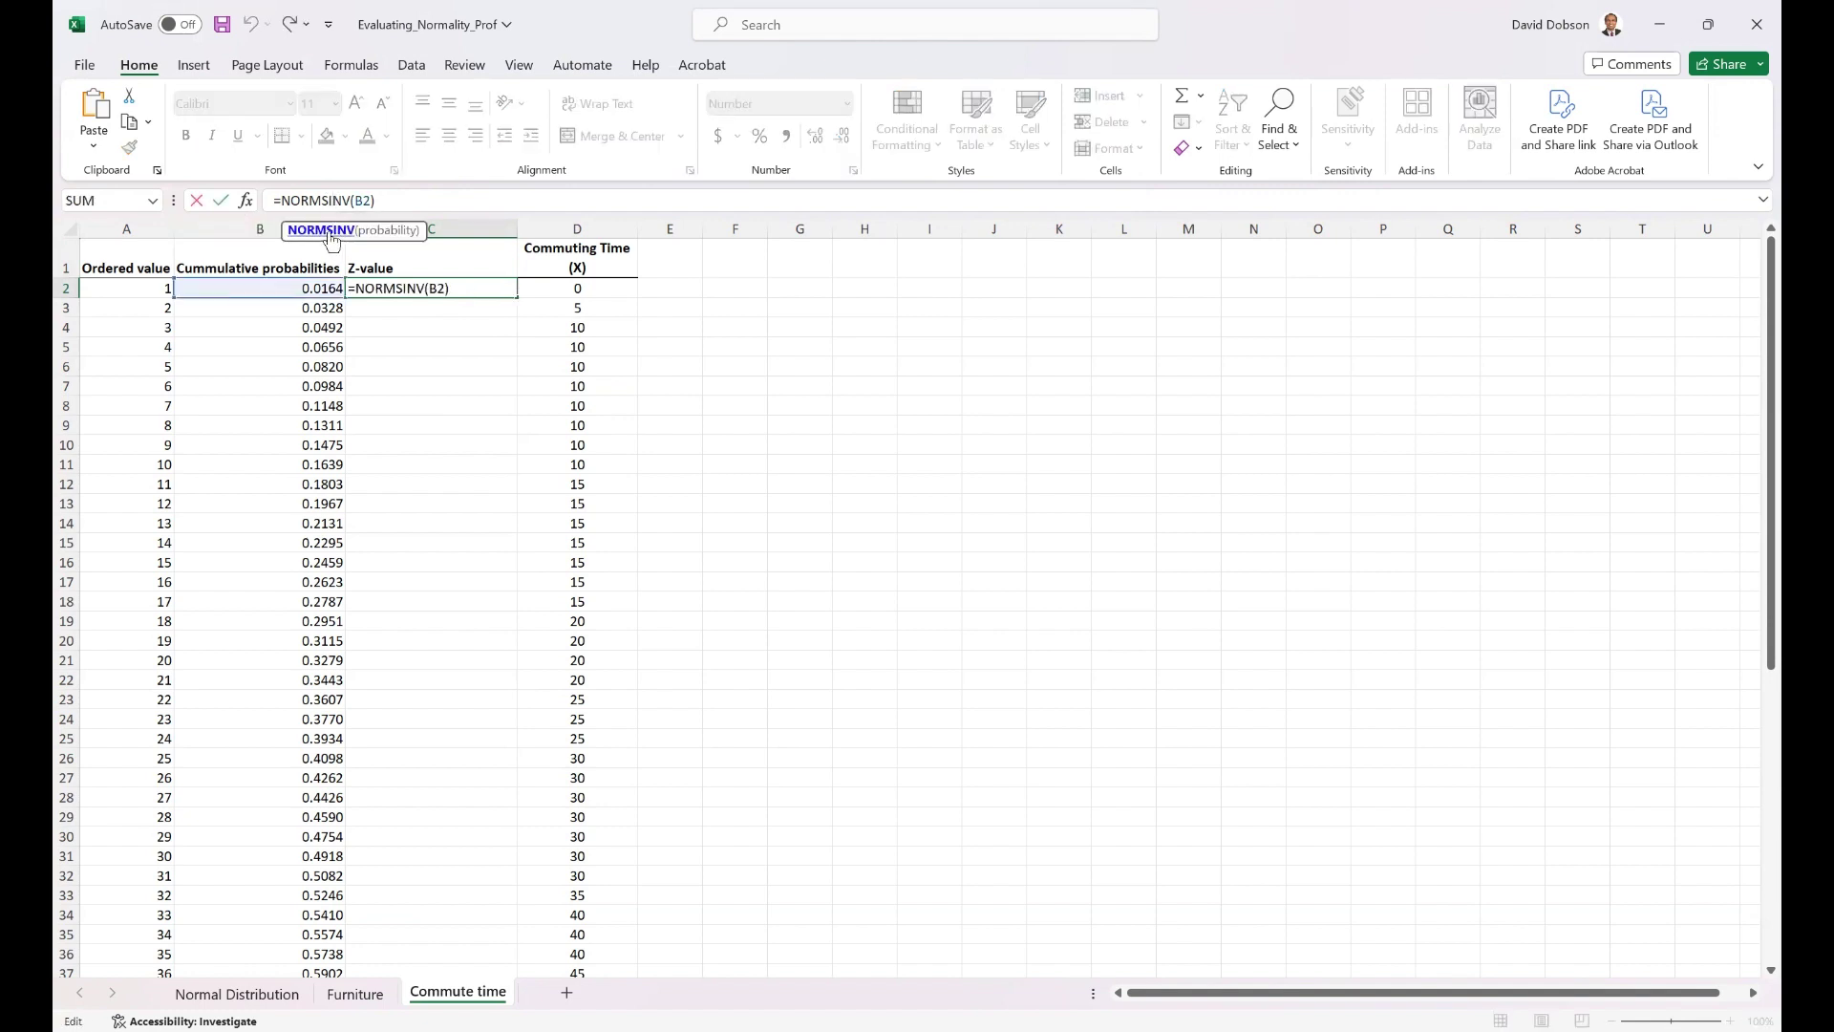
left_click(330, 233)
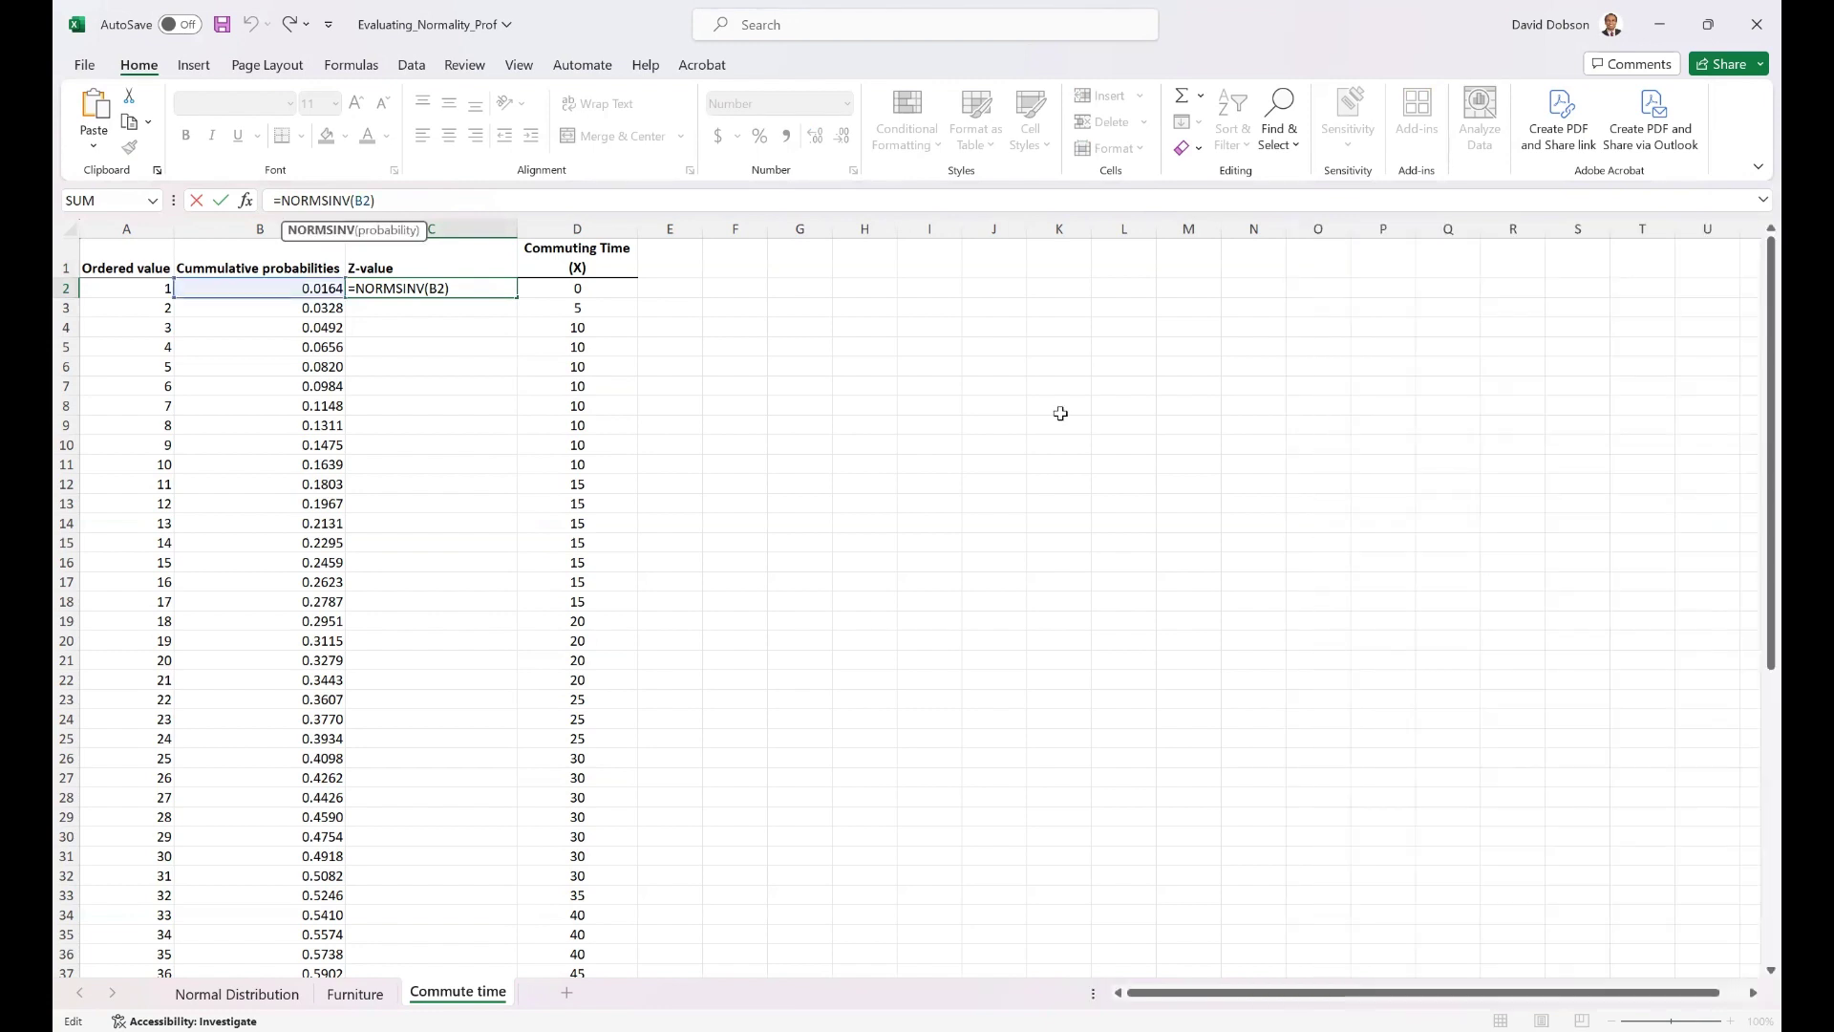
key("ctrl+Return")
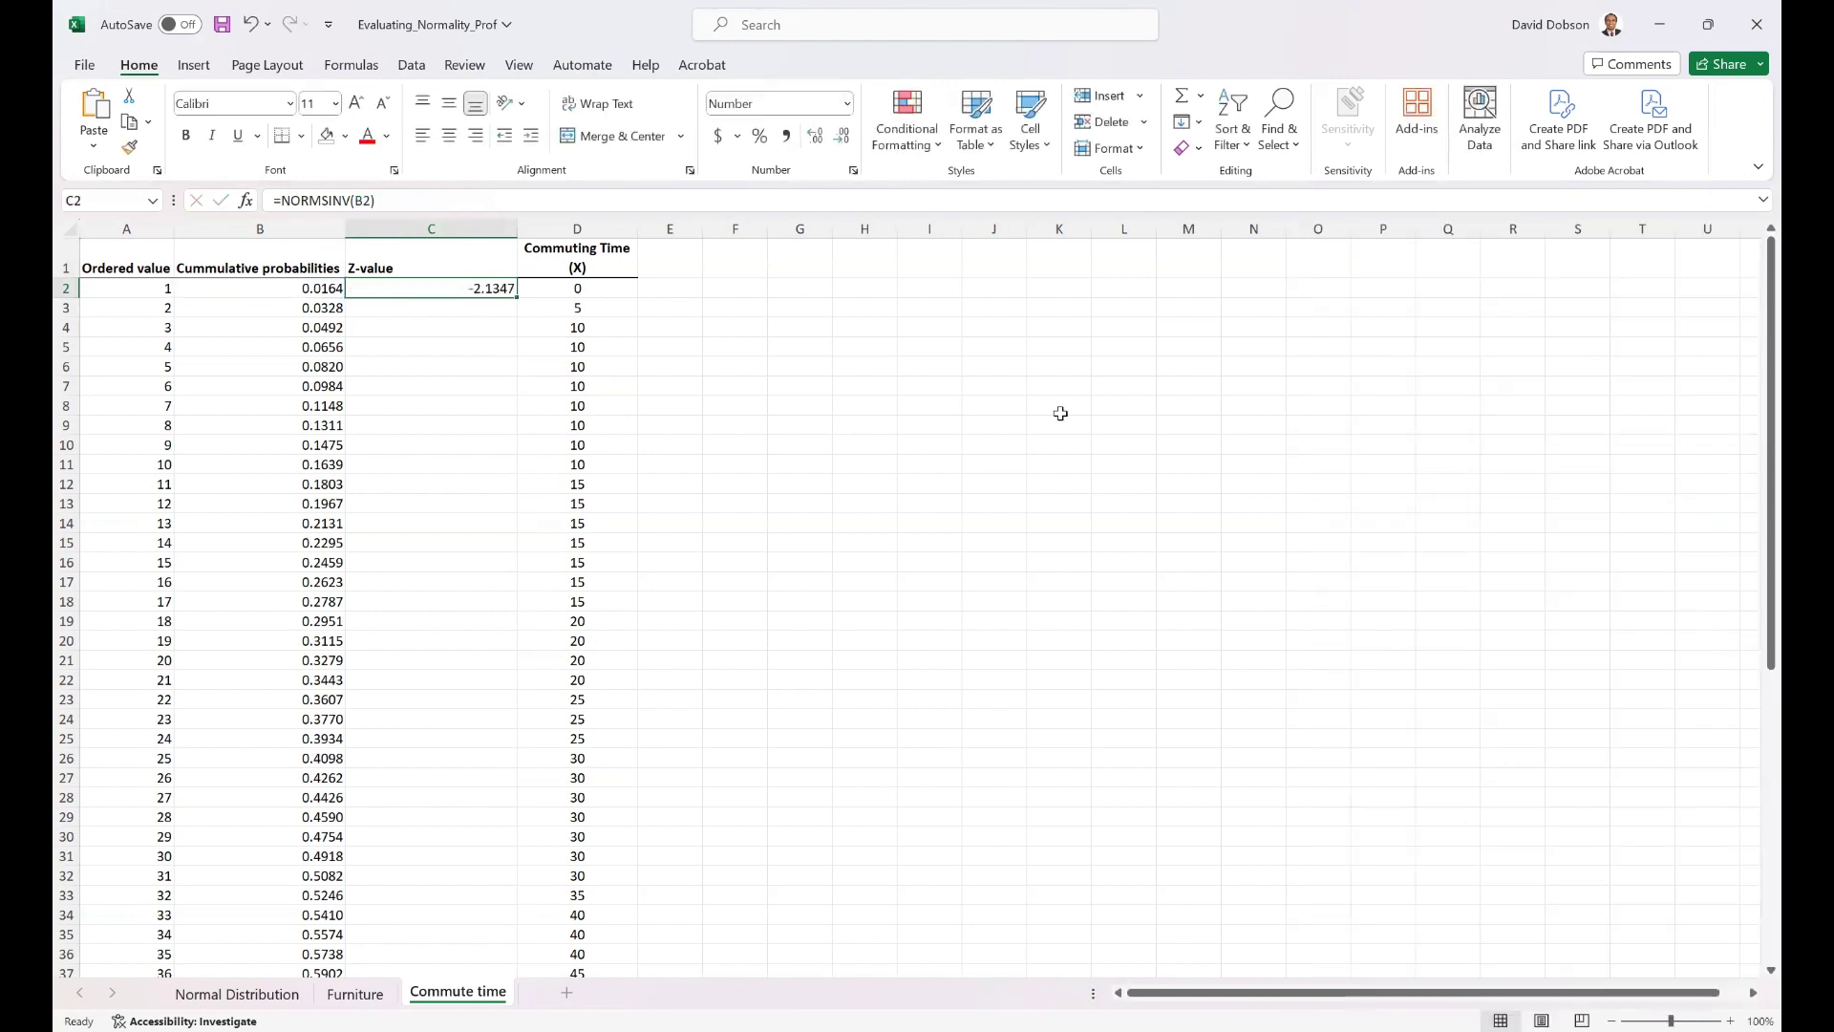
Fill the z-value formula from C2 down to C61 and fit column C's width to its contents
double_click(519, 299)
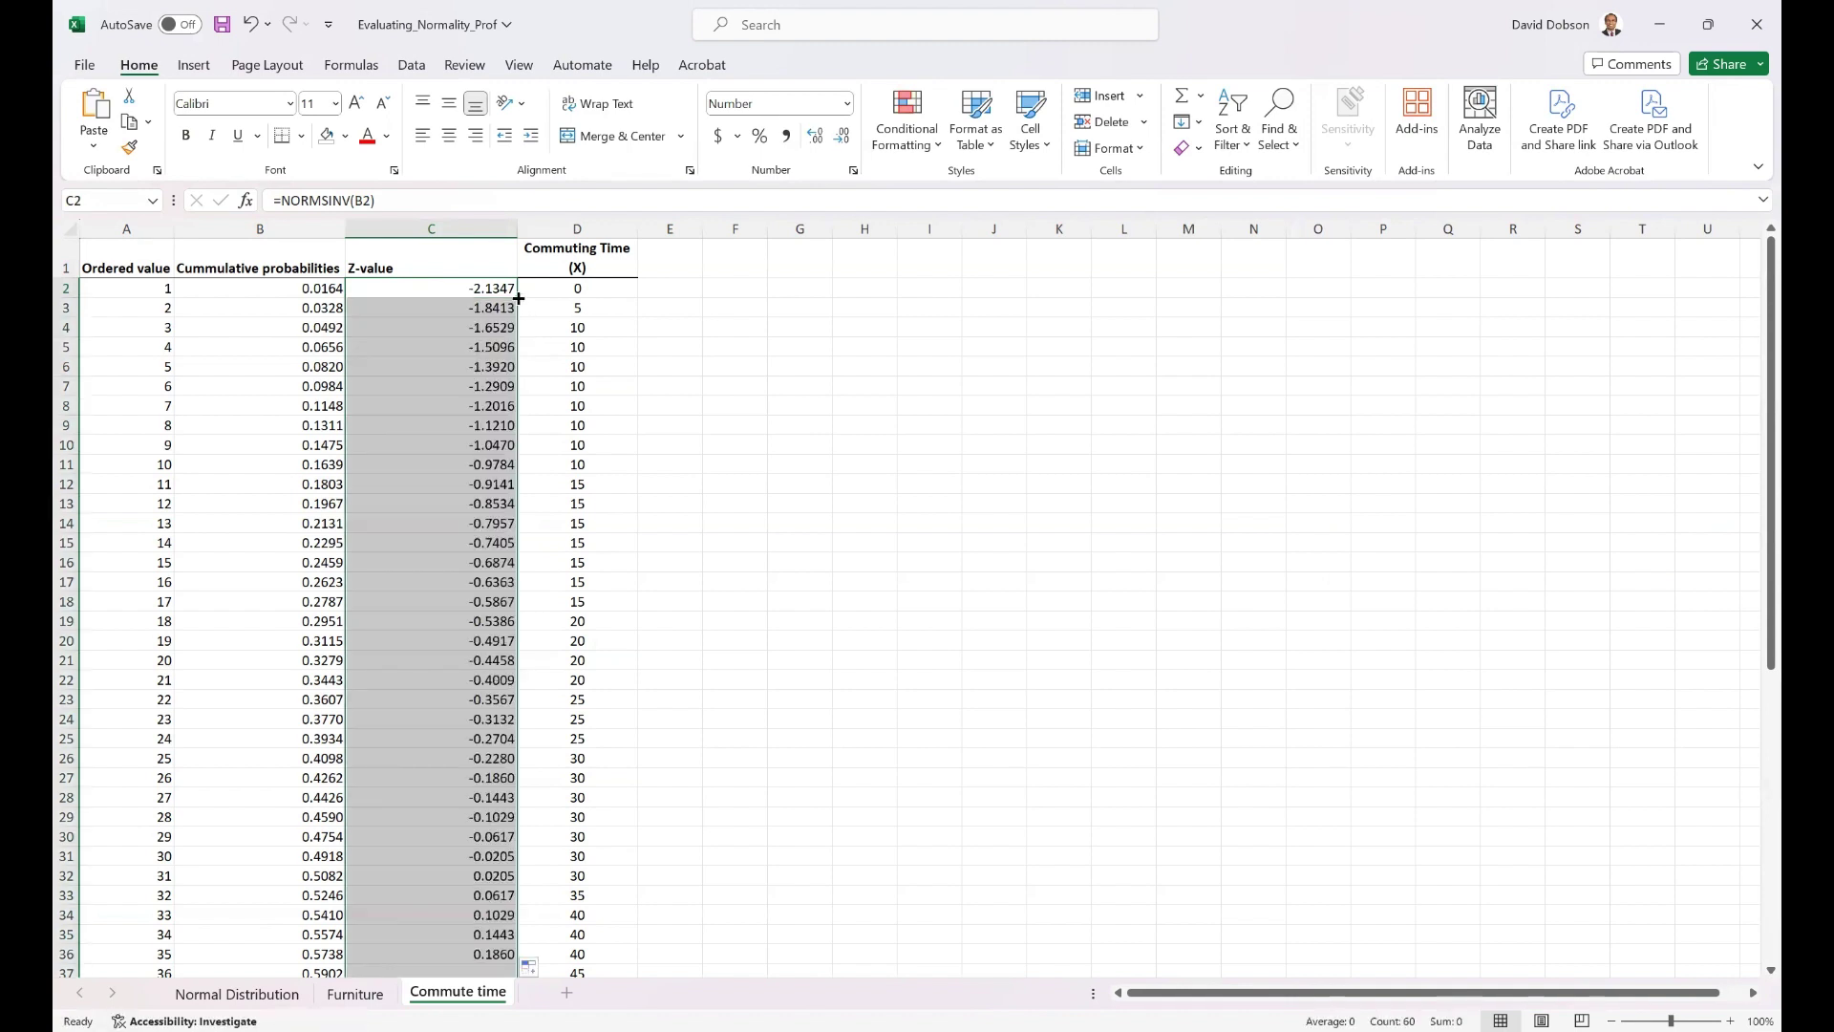
double_click(515, 228)
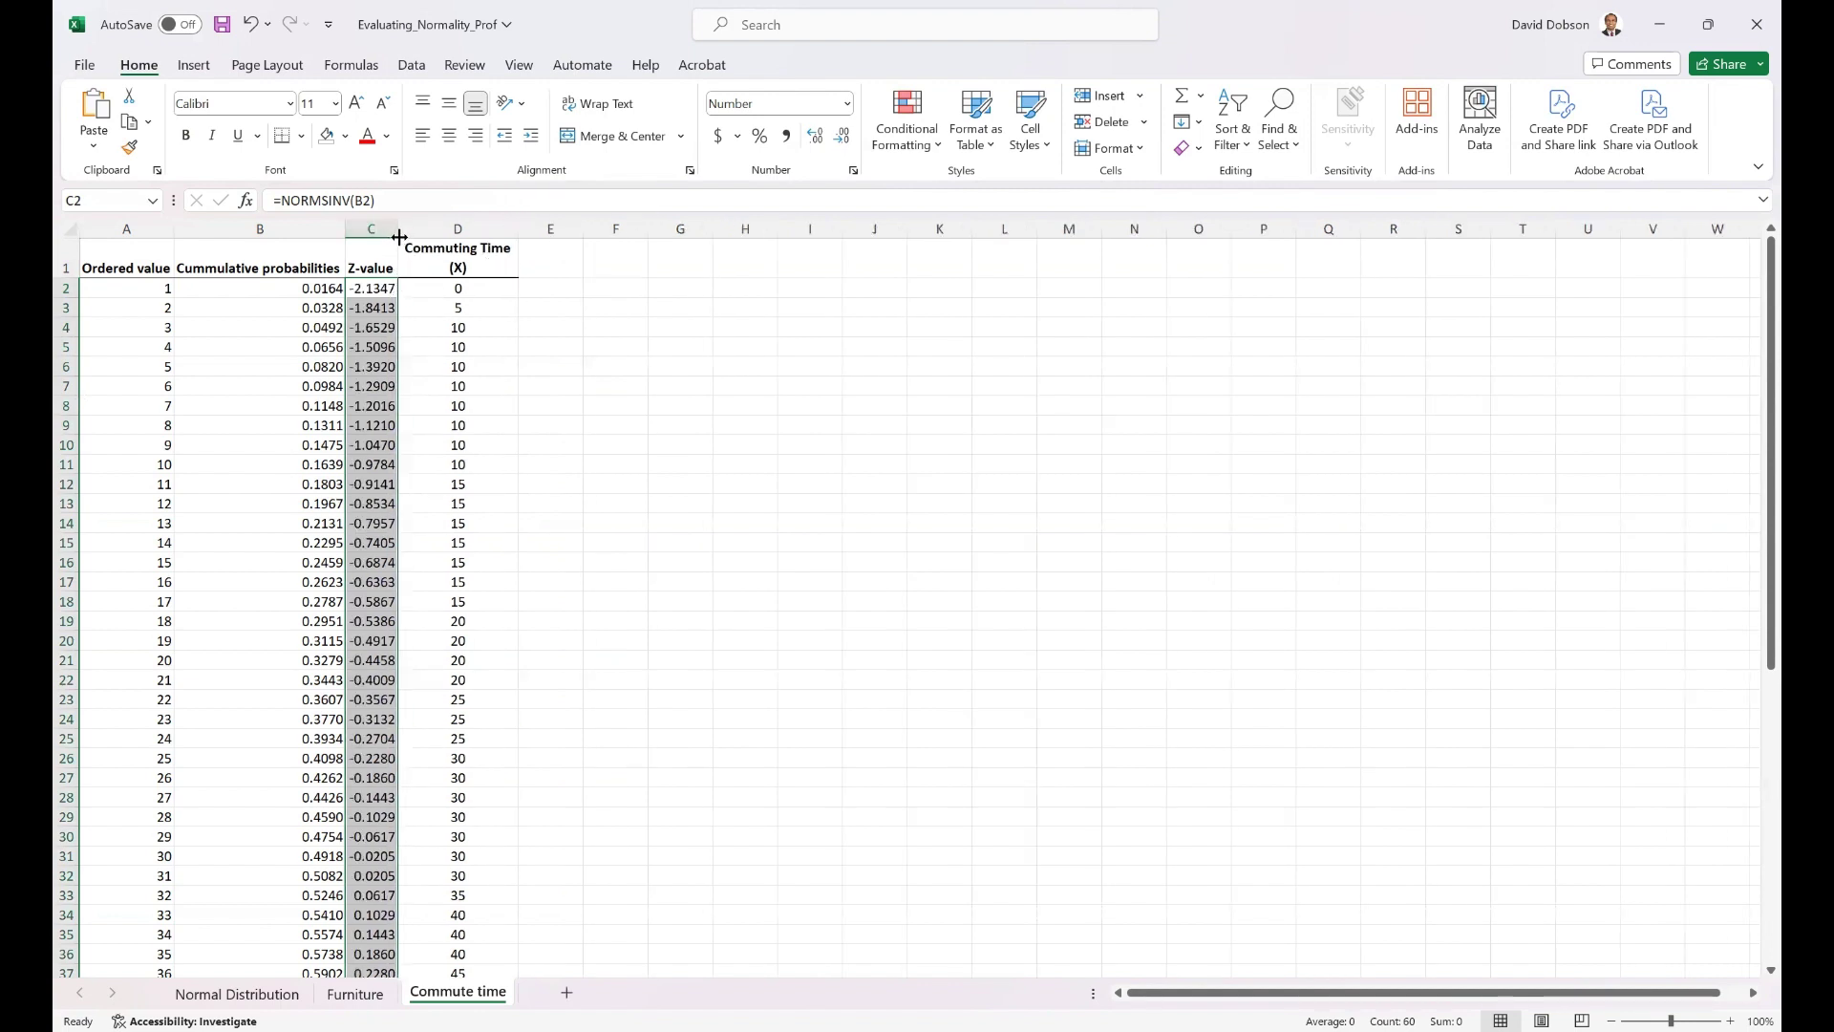
Look over the first z-values and apply a bottom border to the Z-value header in C1
key("Down")
key("Down")
key("Down")
key("Down")
key("Down")
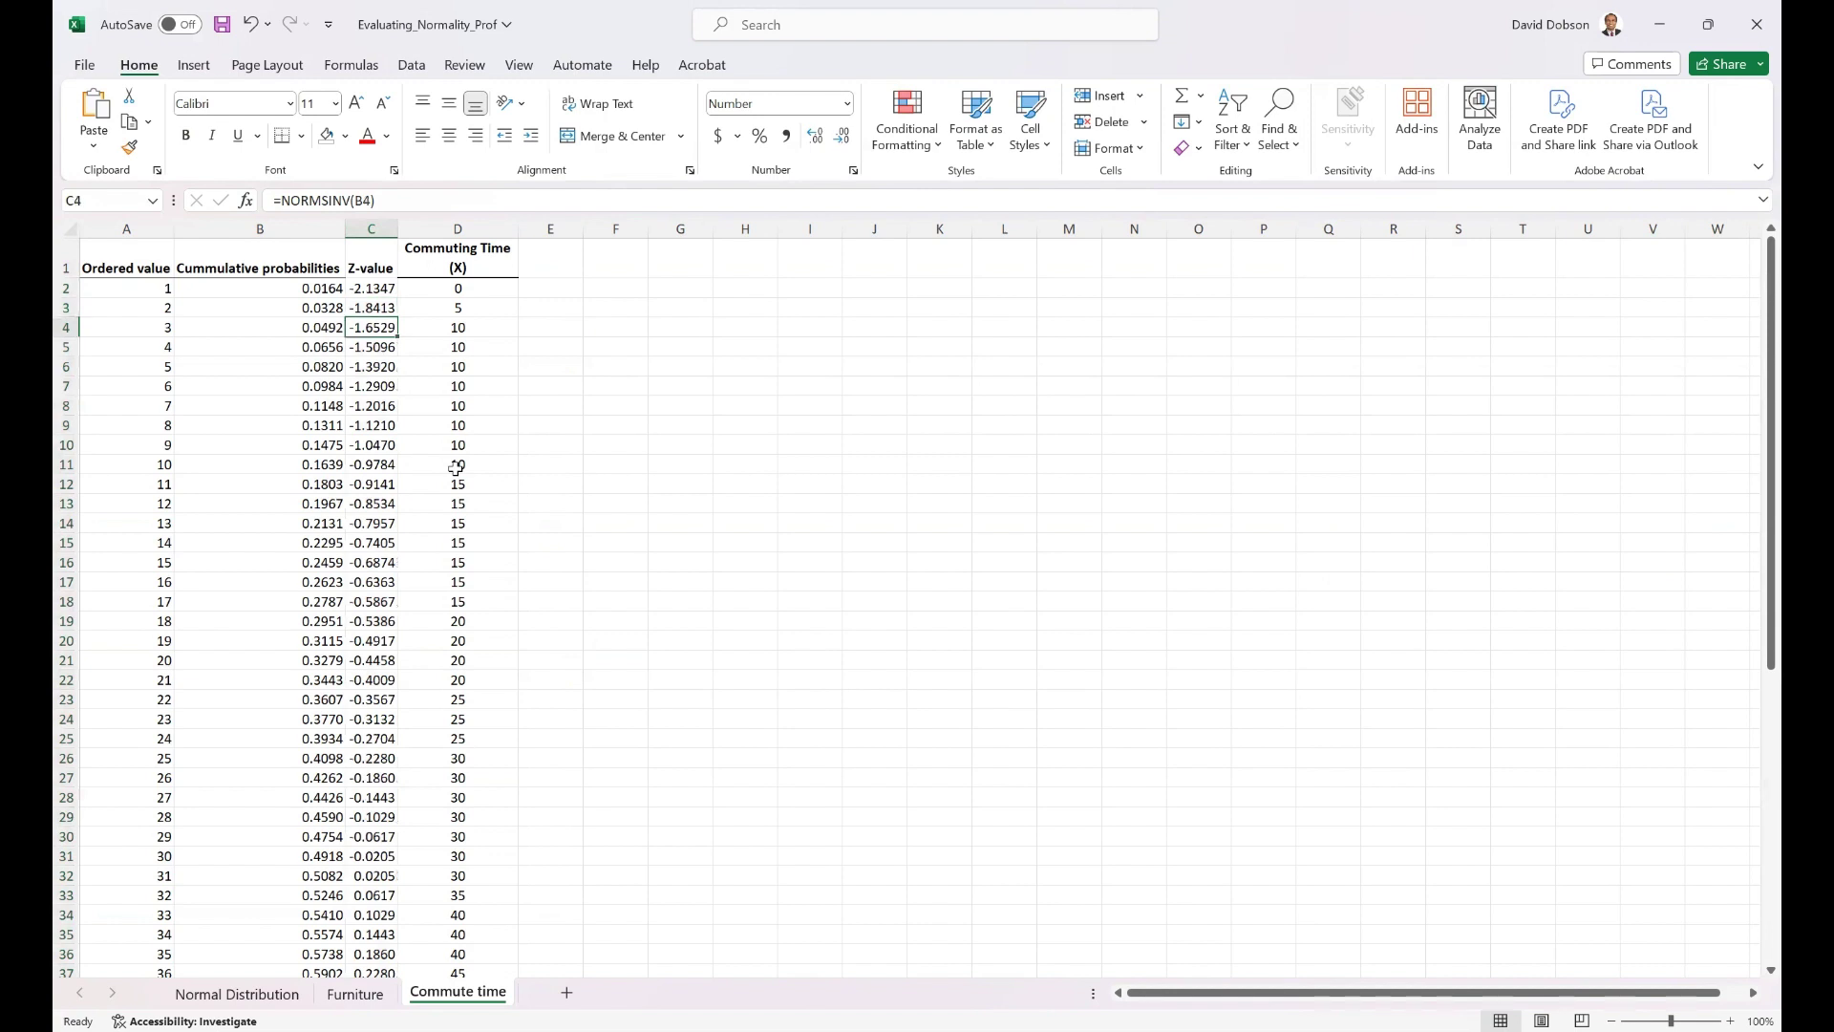
key("Up")
key("Up")
key("Up")
key("Up")
key("Up")
key("Up")
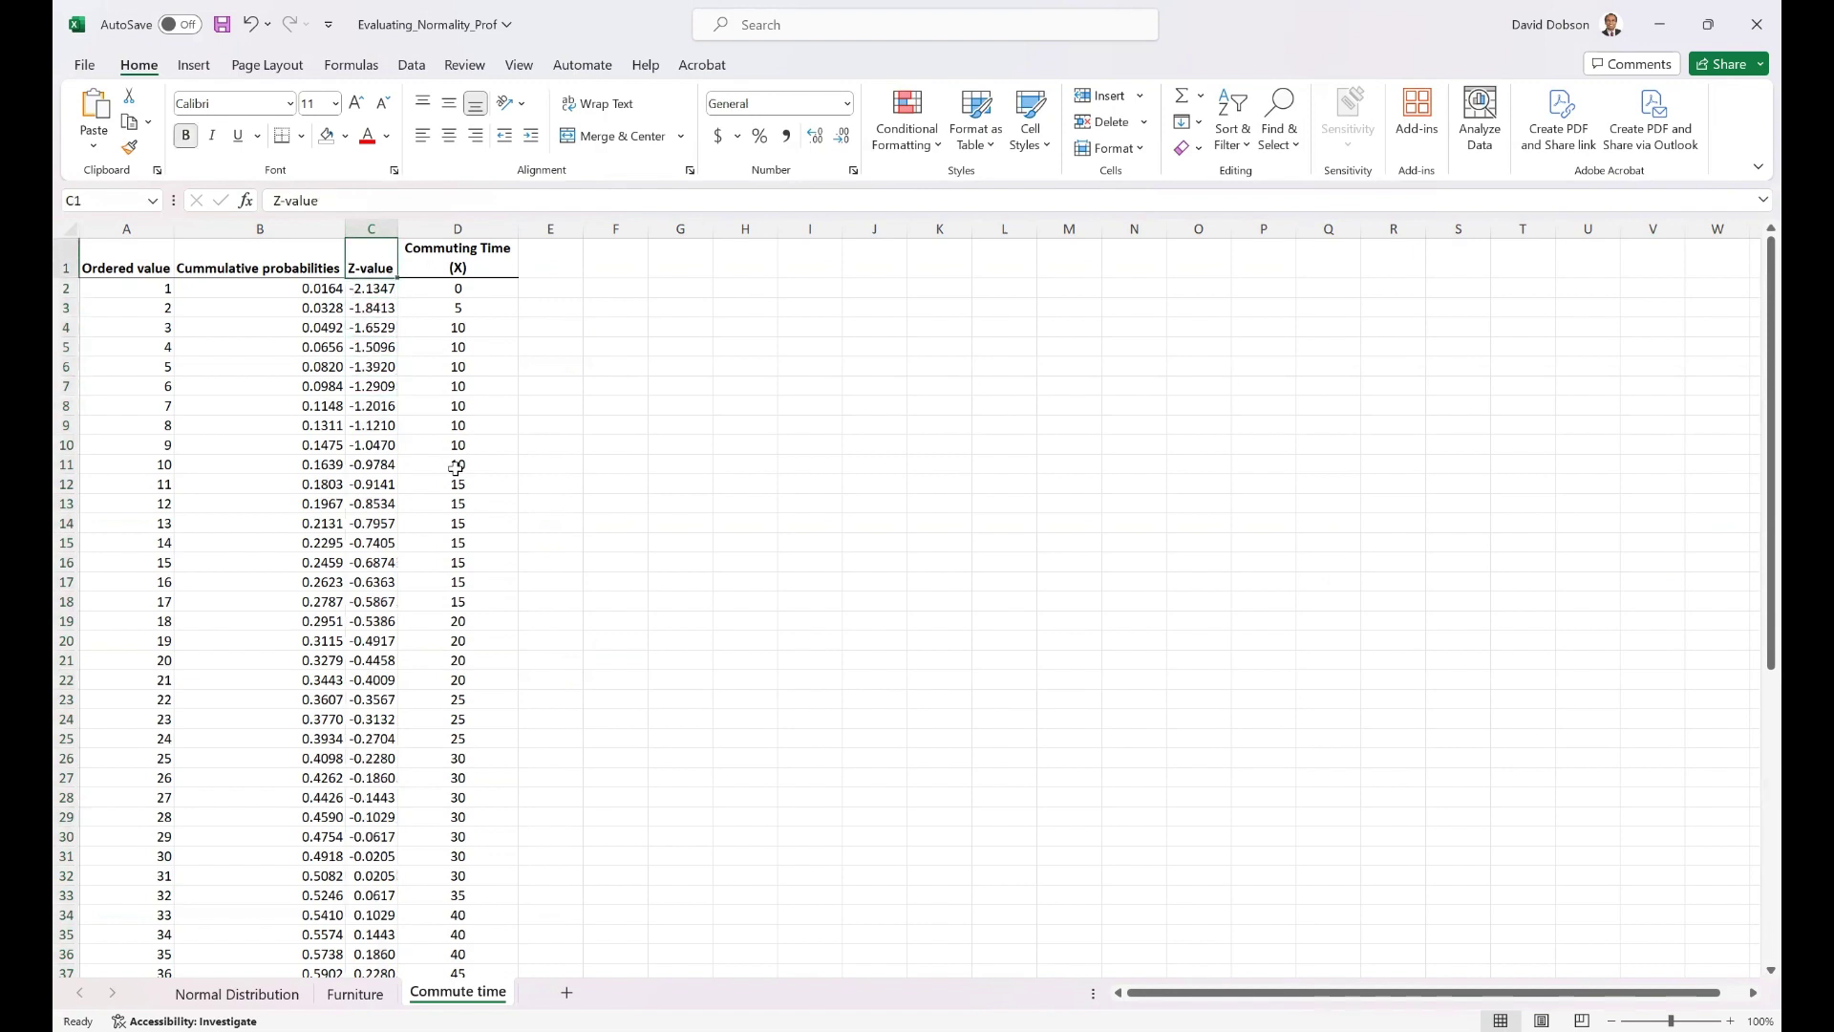
left_click(282, 142)
Compare the last z-value in C61 with the first one in C2
key("ctrl+Down")
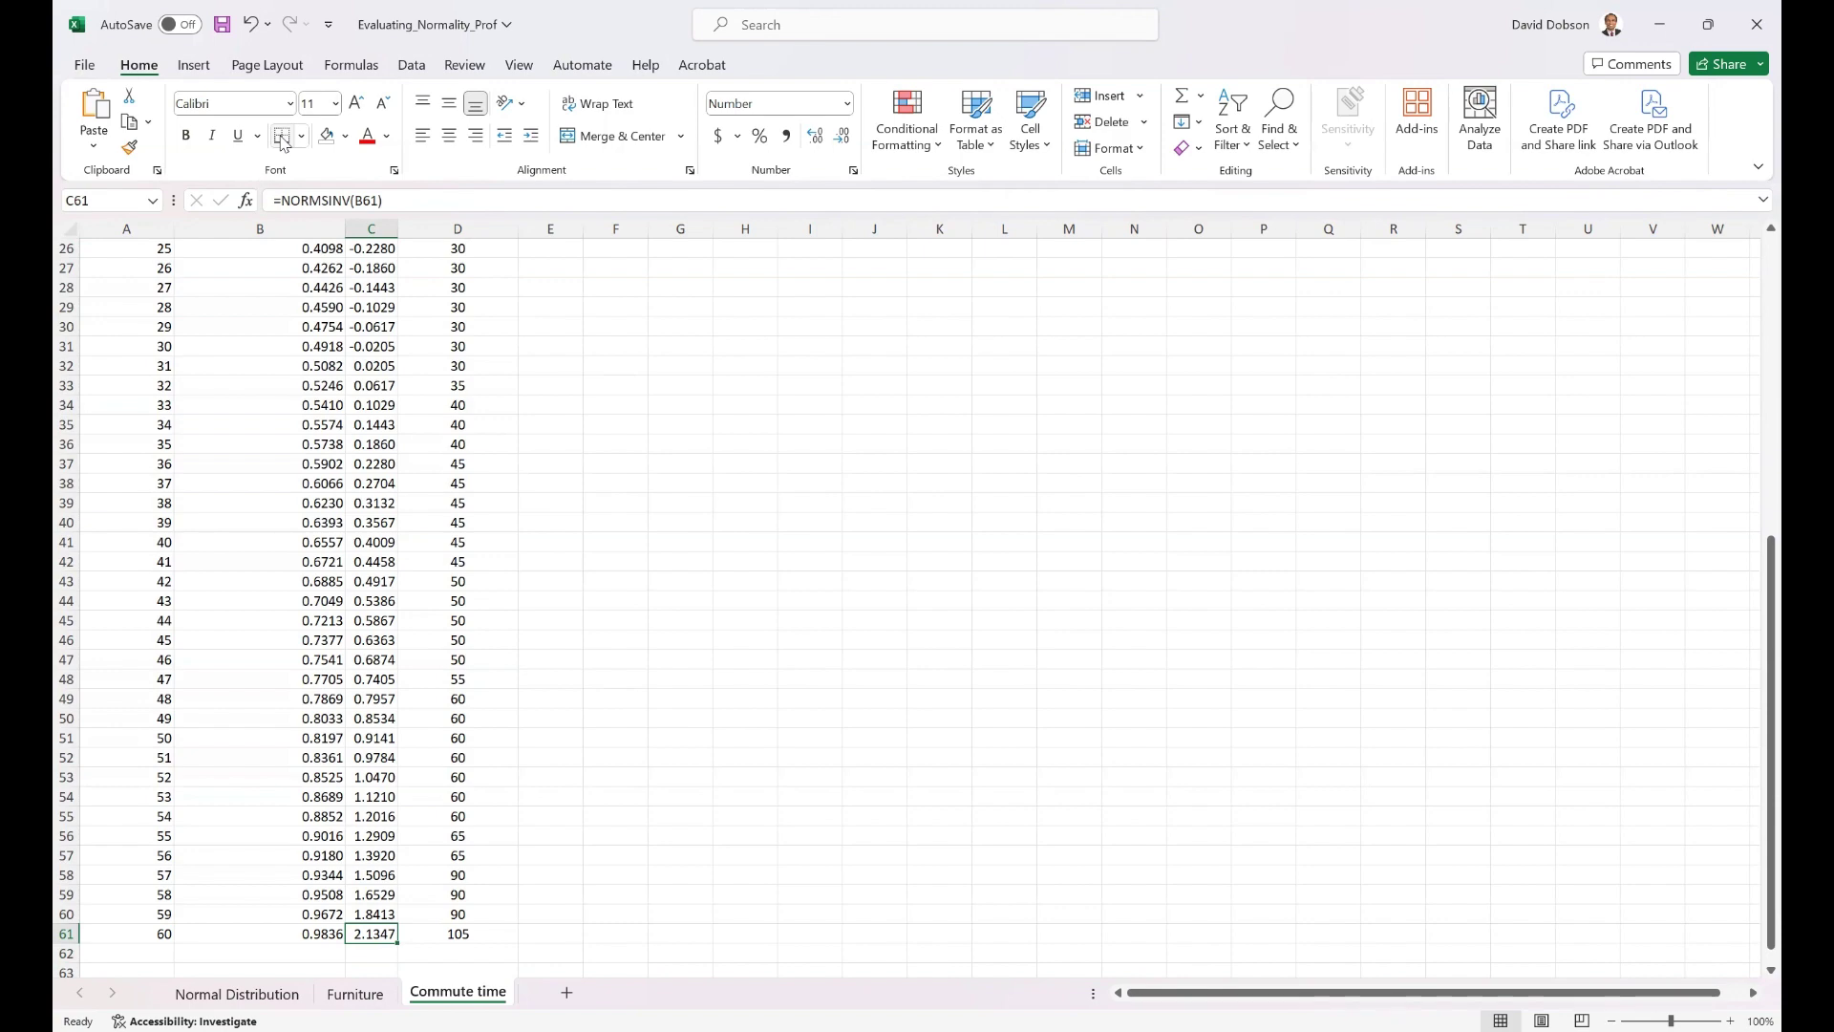
key("ctrl+Up")
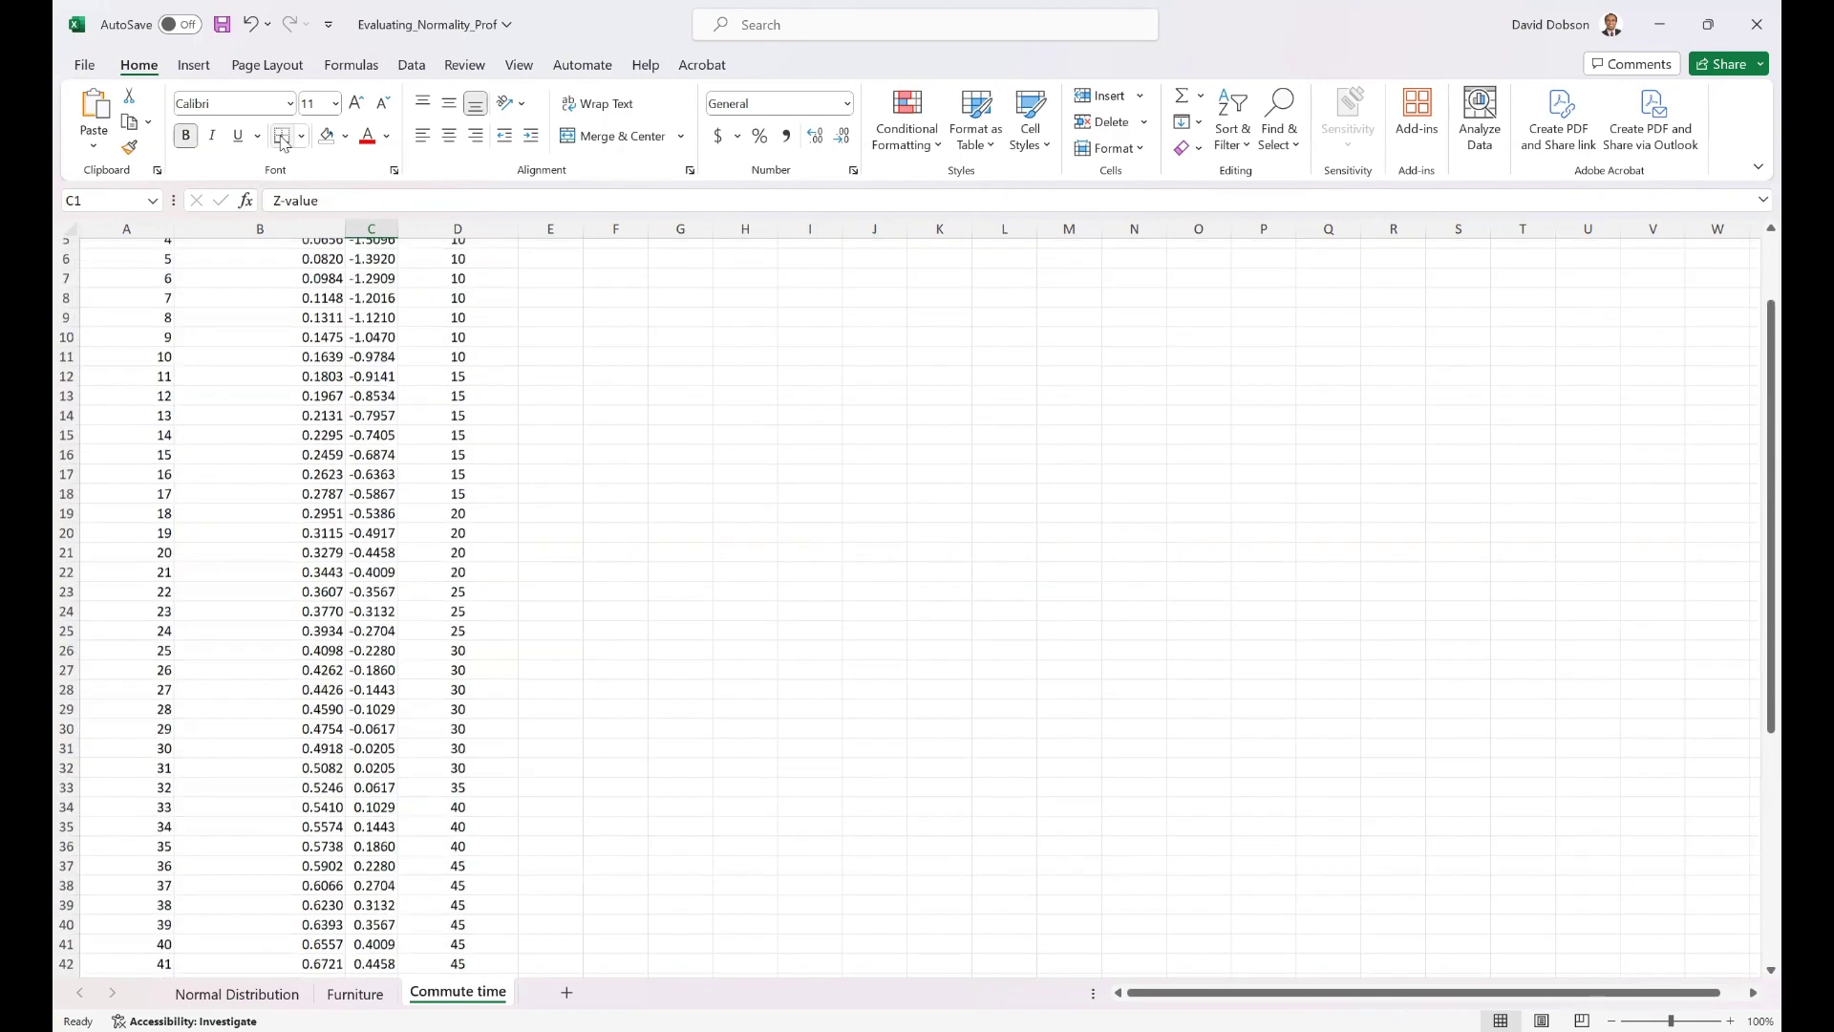
key("Down")
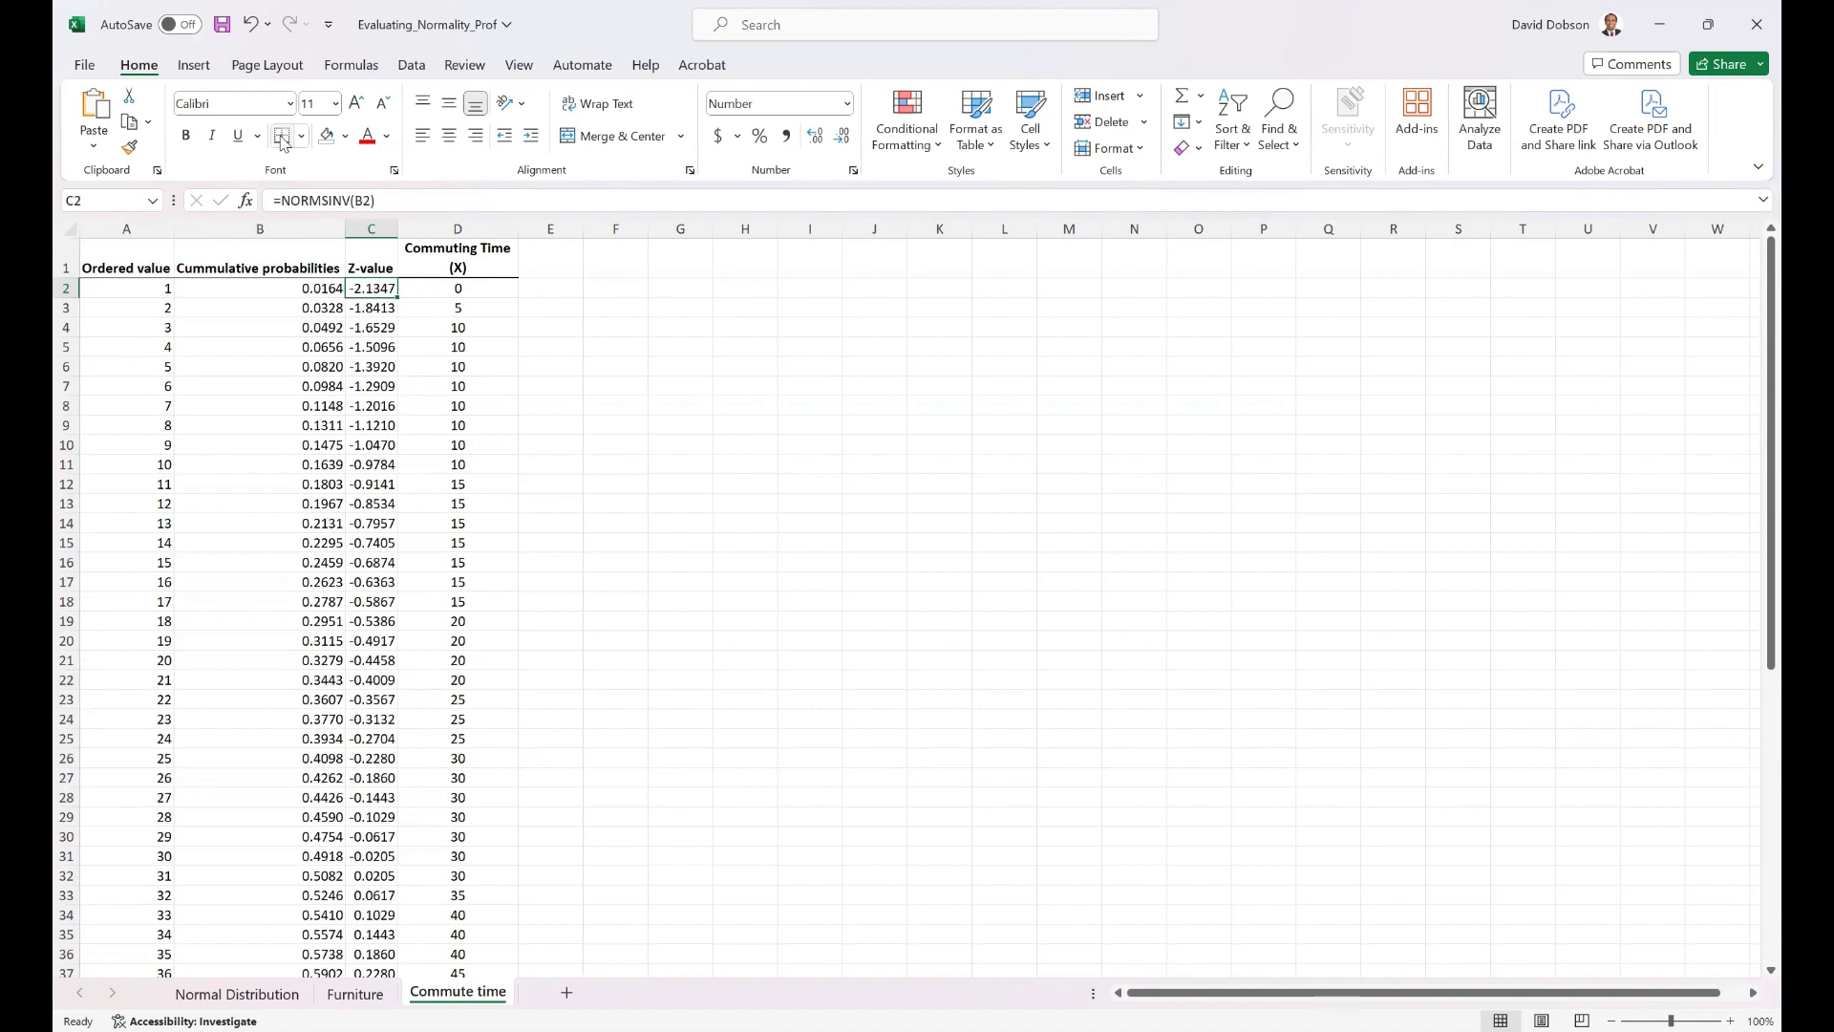
Insert a scatter chart of the z-values and commuting times in C1:D61
key("Up")
key("Right")
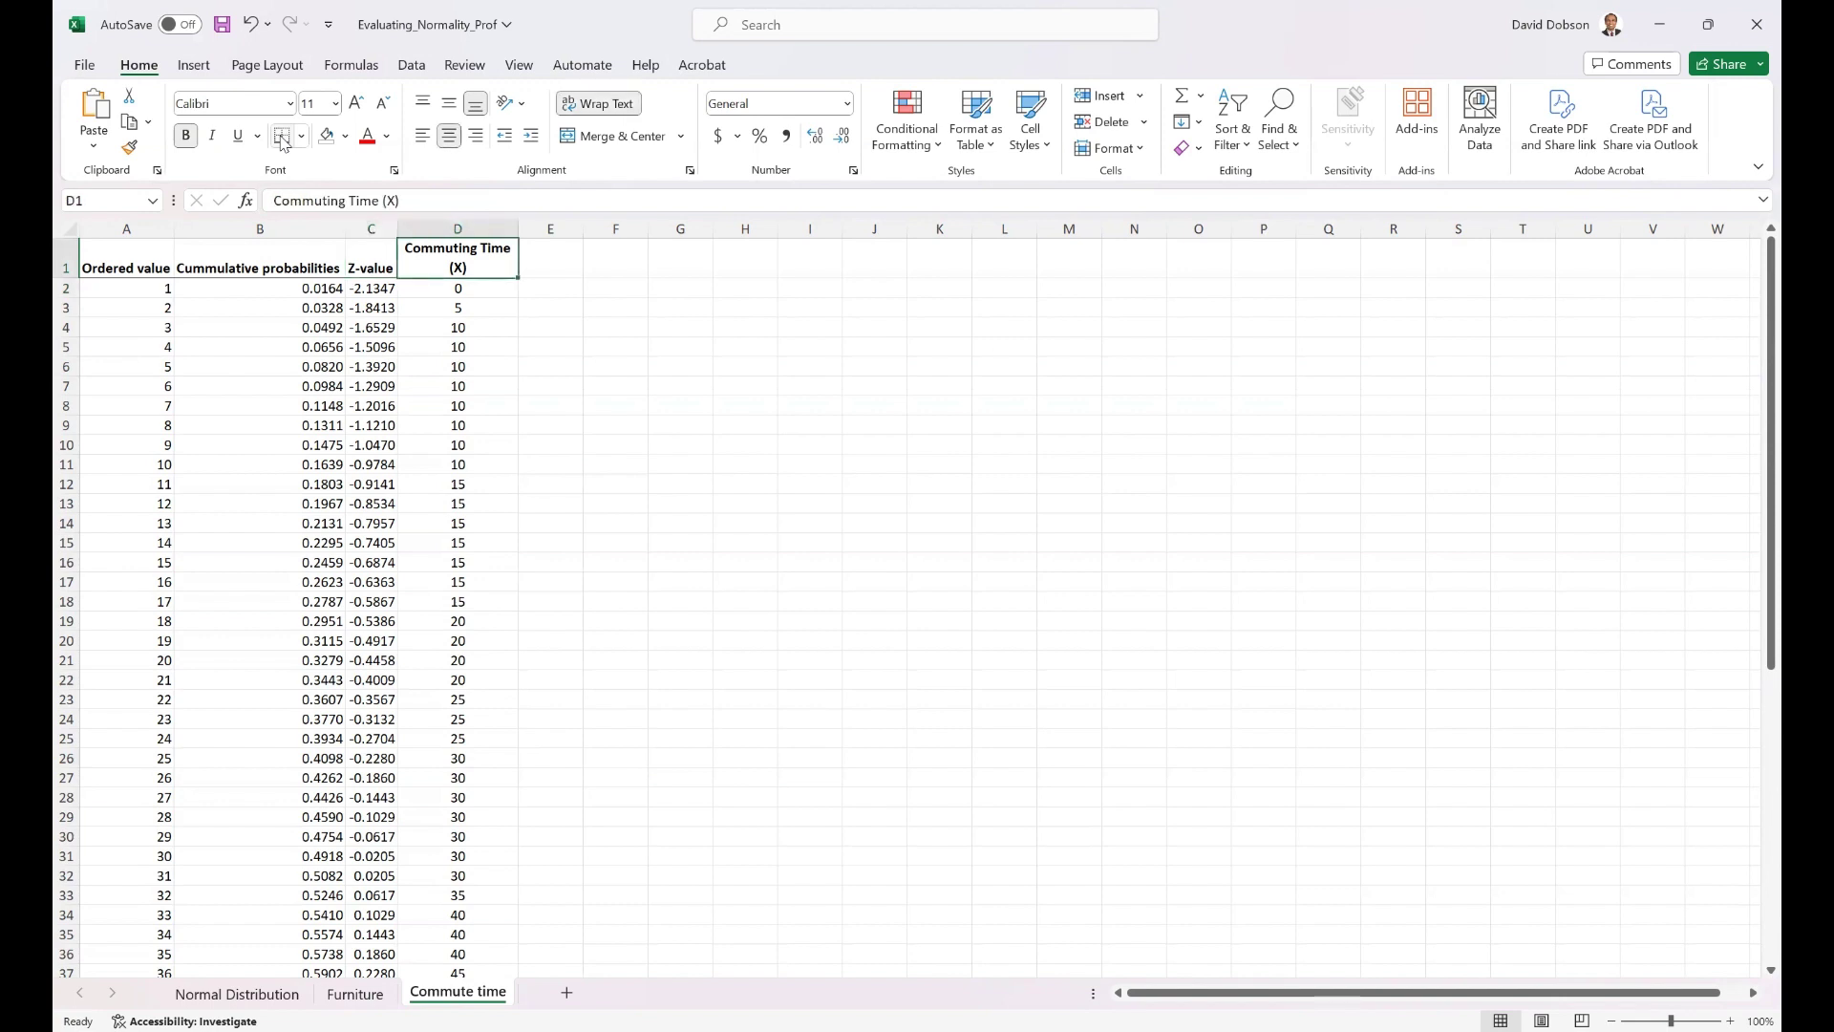
key("shift+Left")
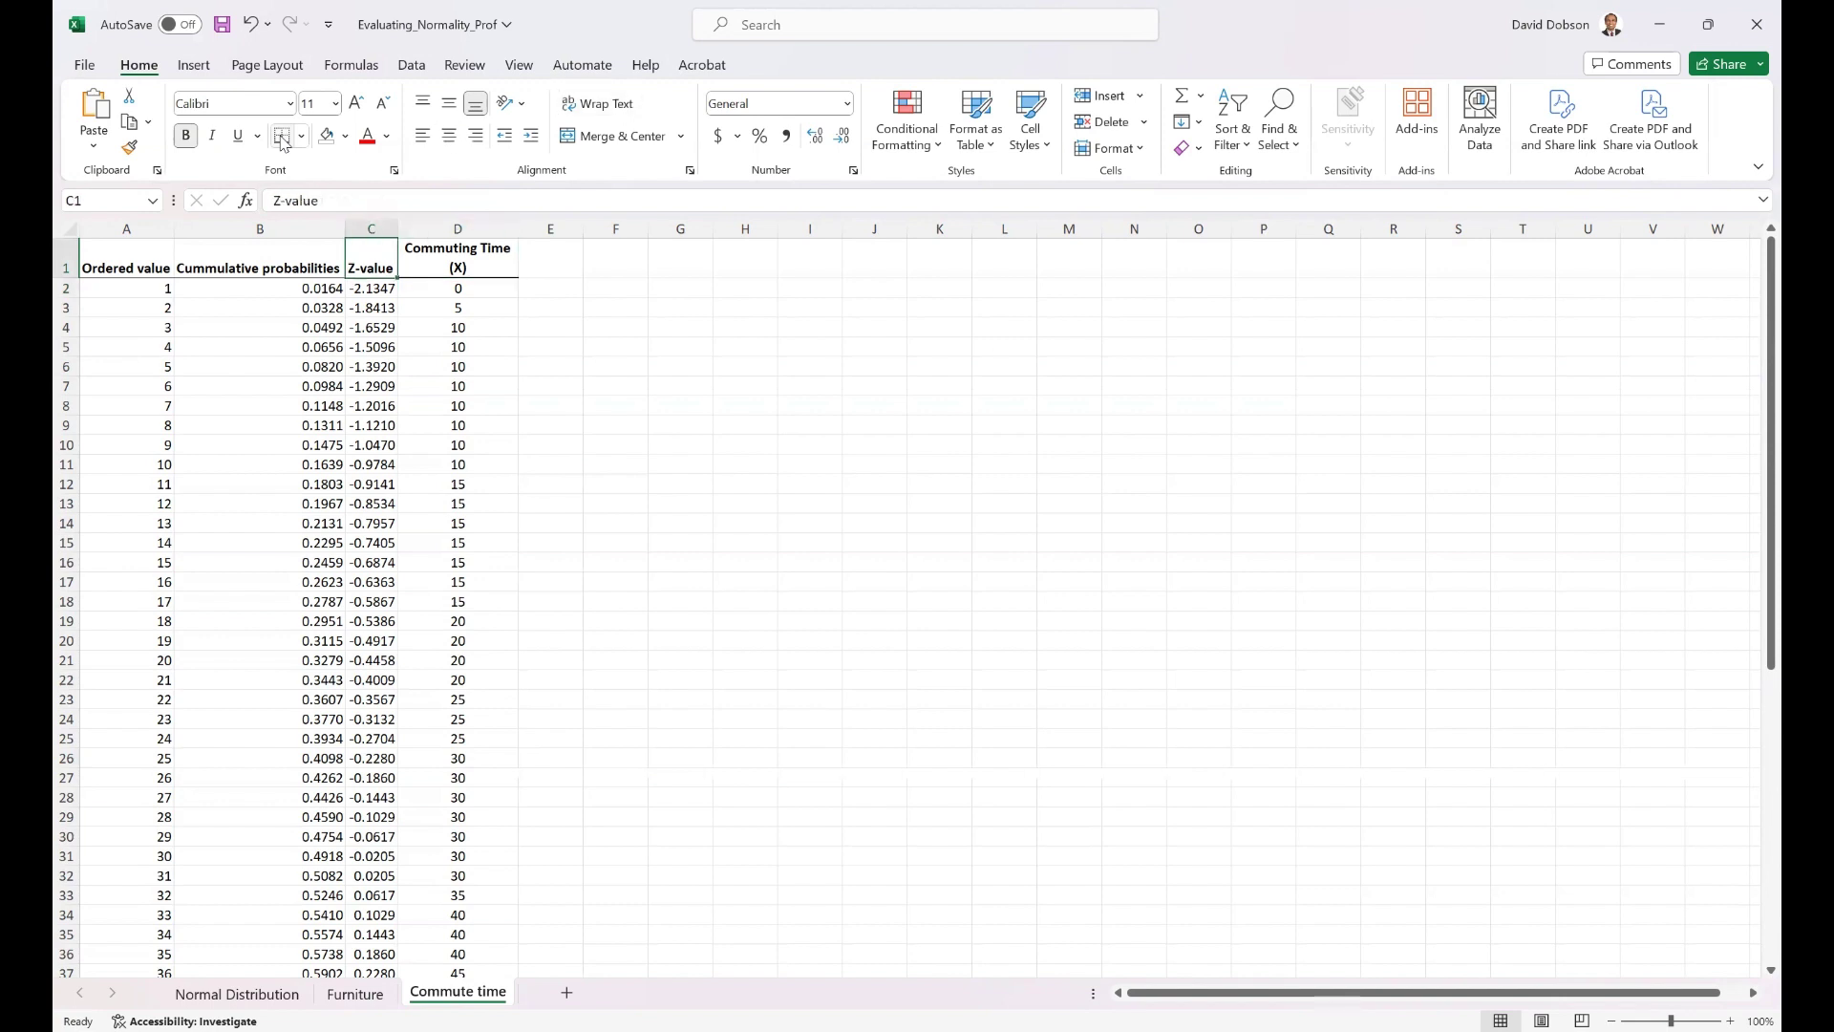
key("ctrl+shift+Down")
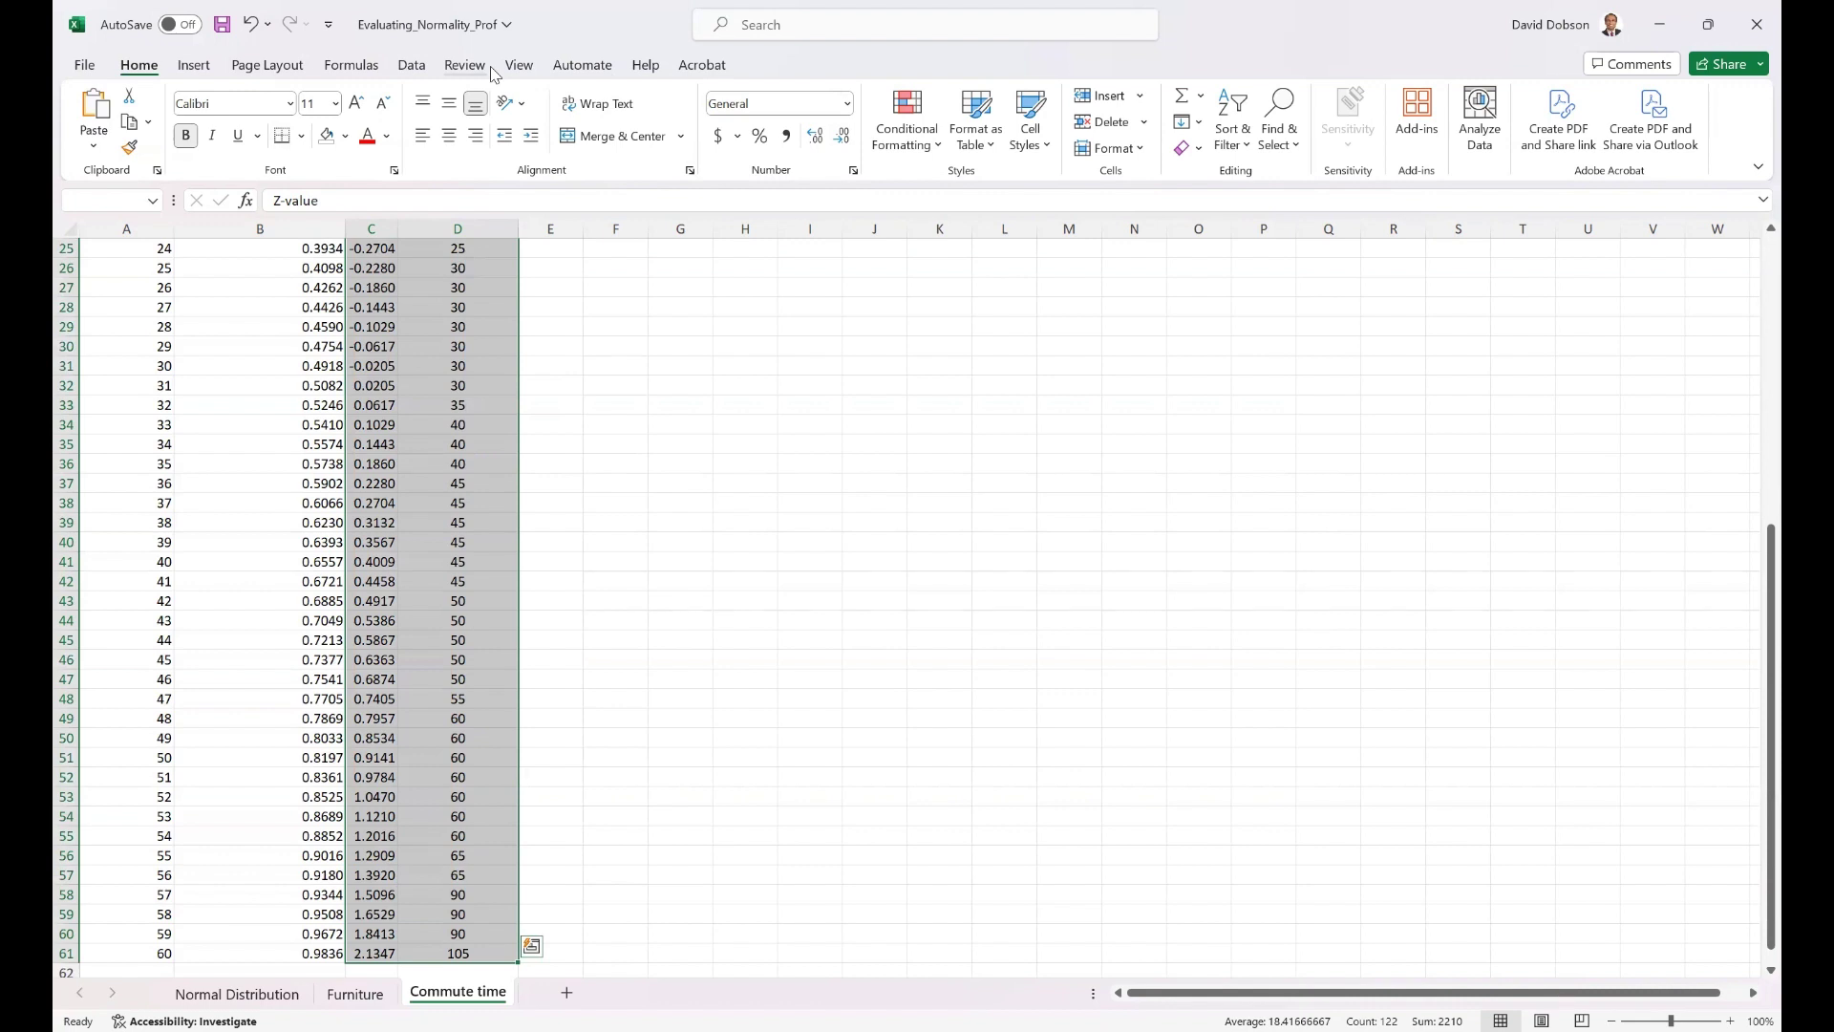
left_click(191, 69)
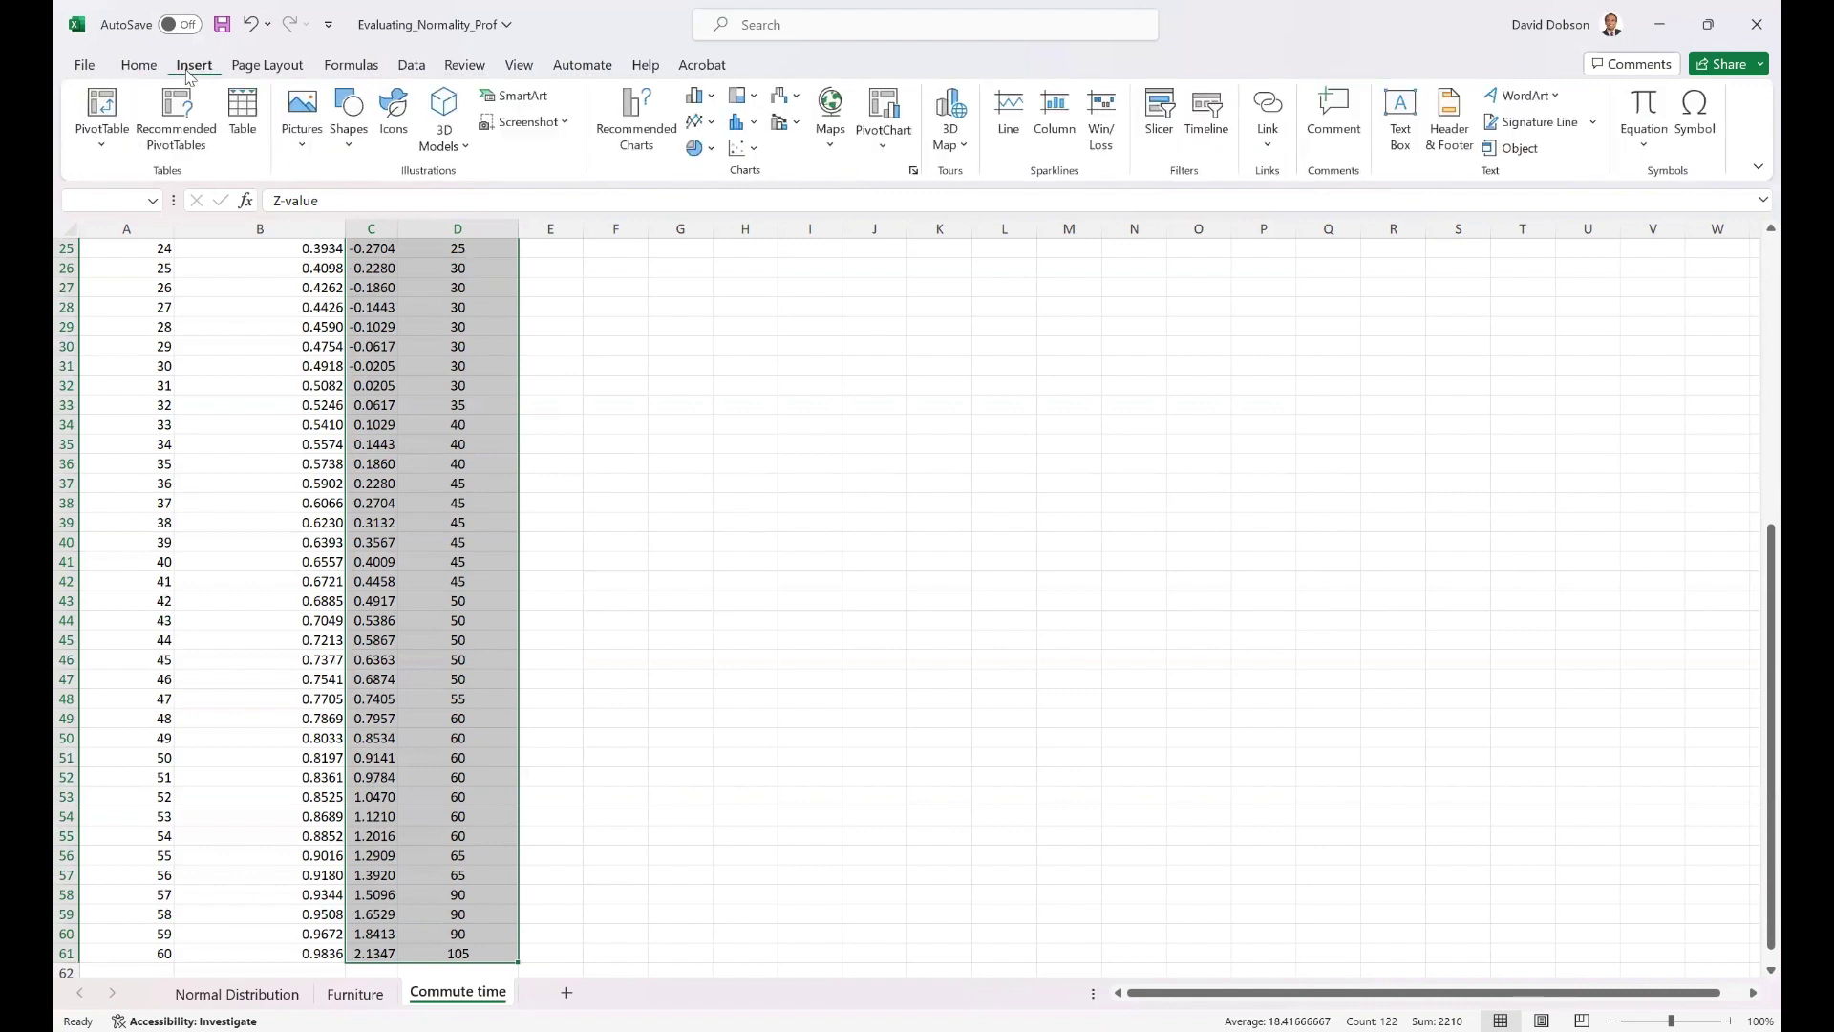
left_click(754, 155)
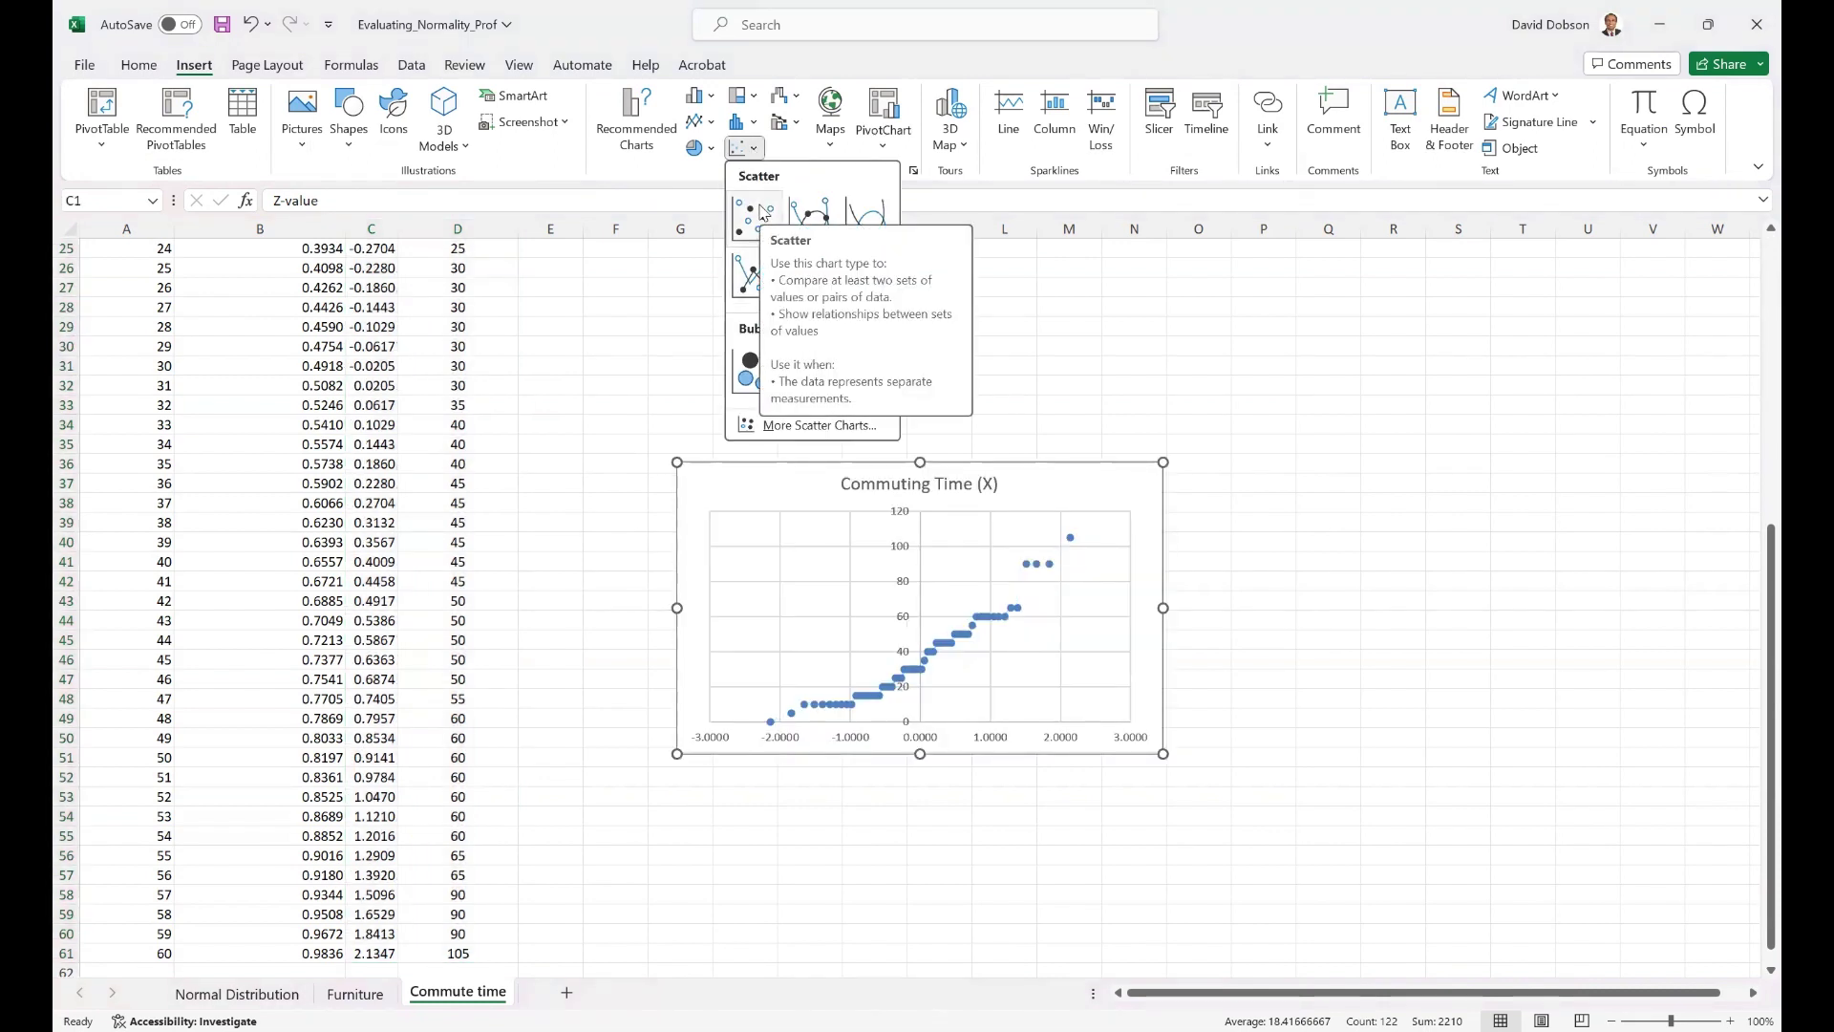
left_click(761, 212)
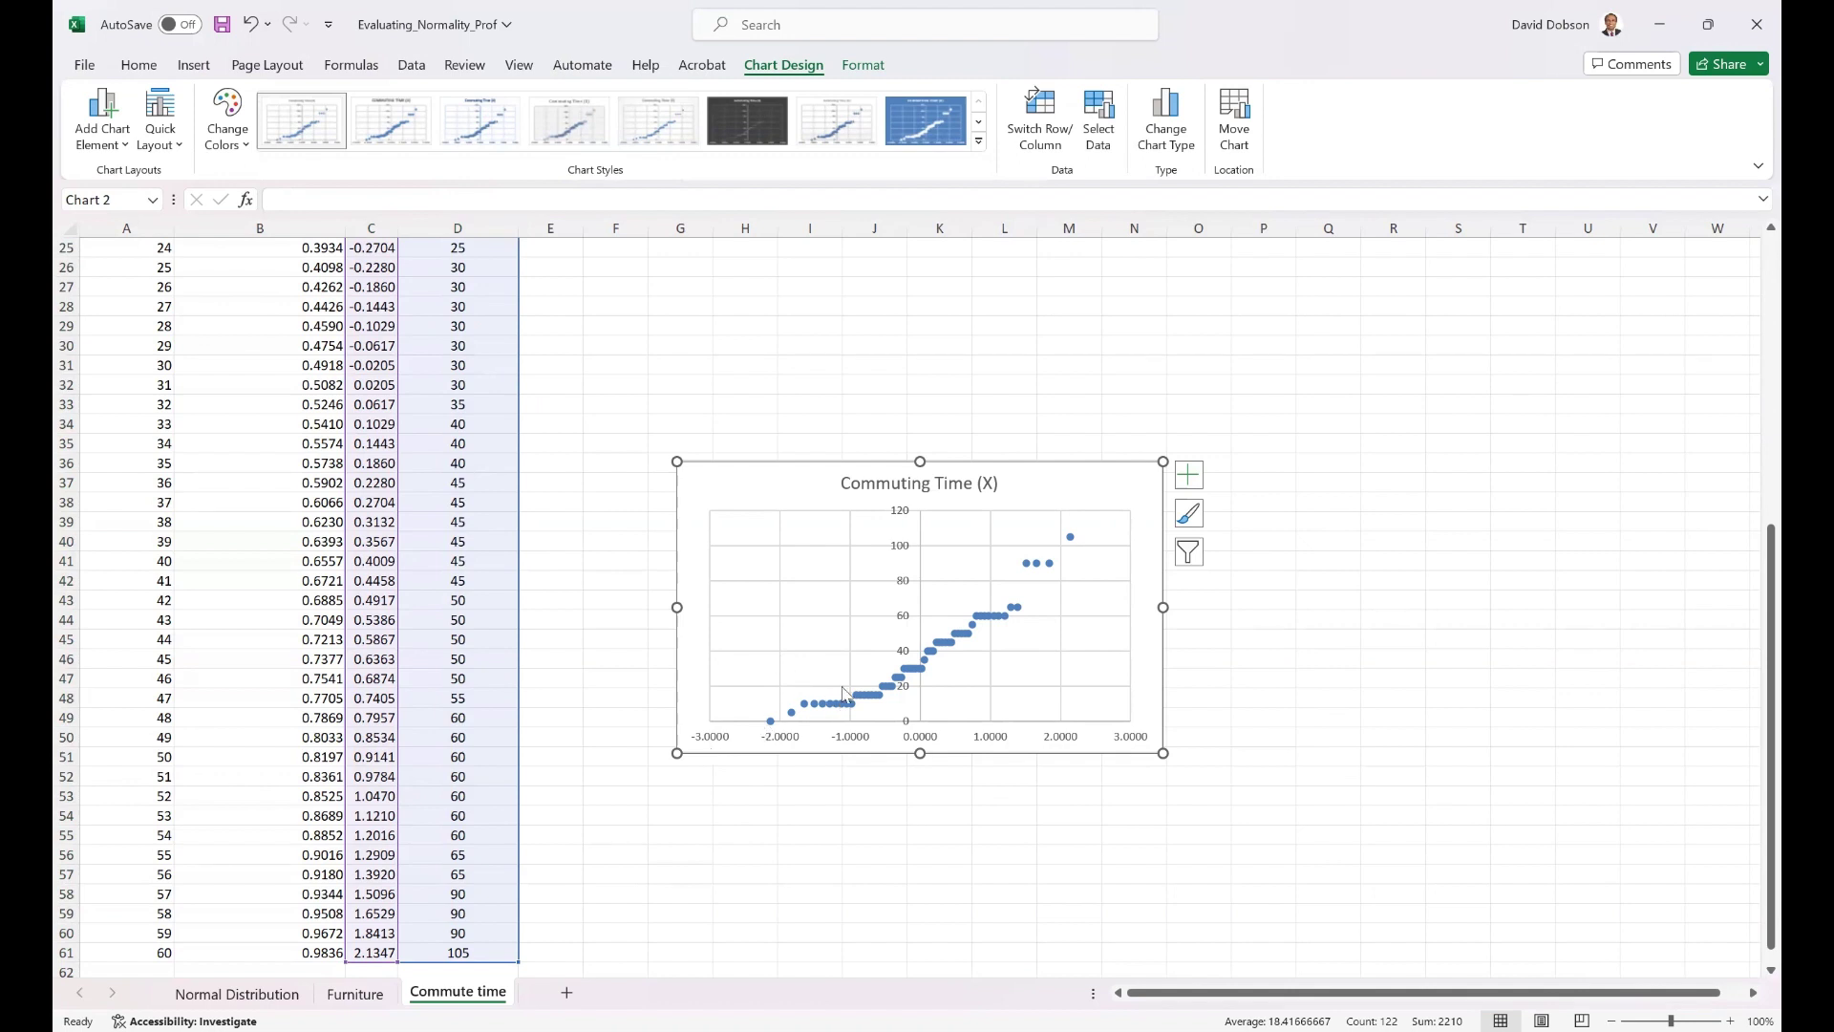
Set the vertical axis of the scatter chart to cross the horizontal axis at -3.0
double_click(919, 736)
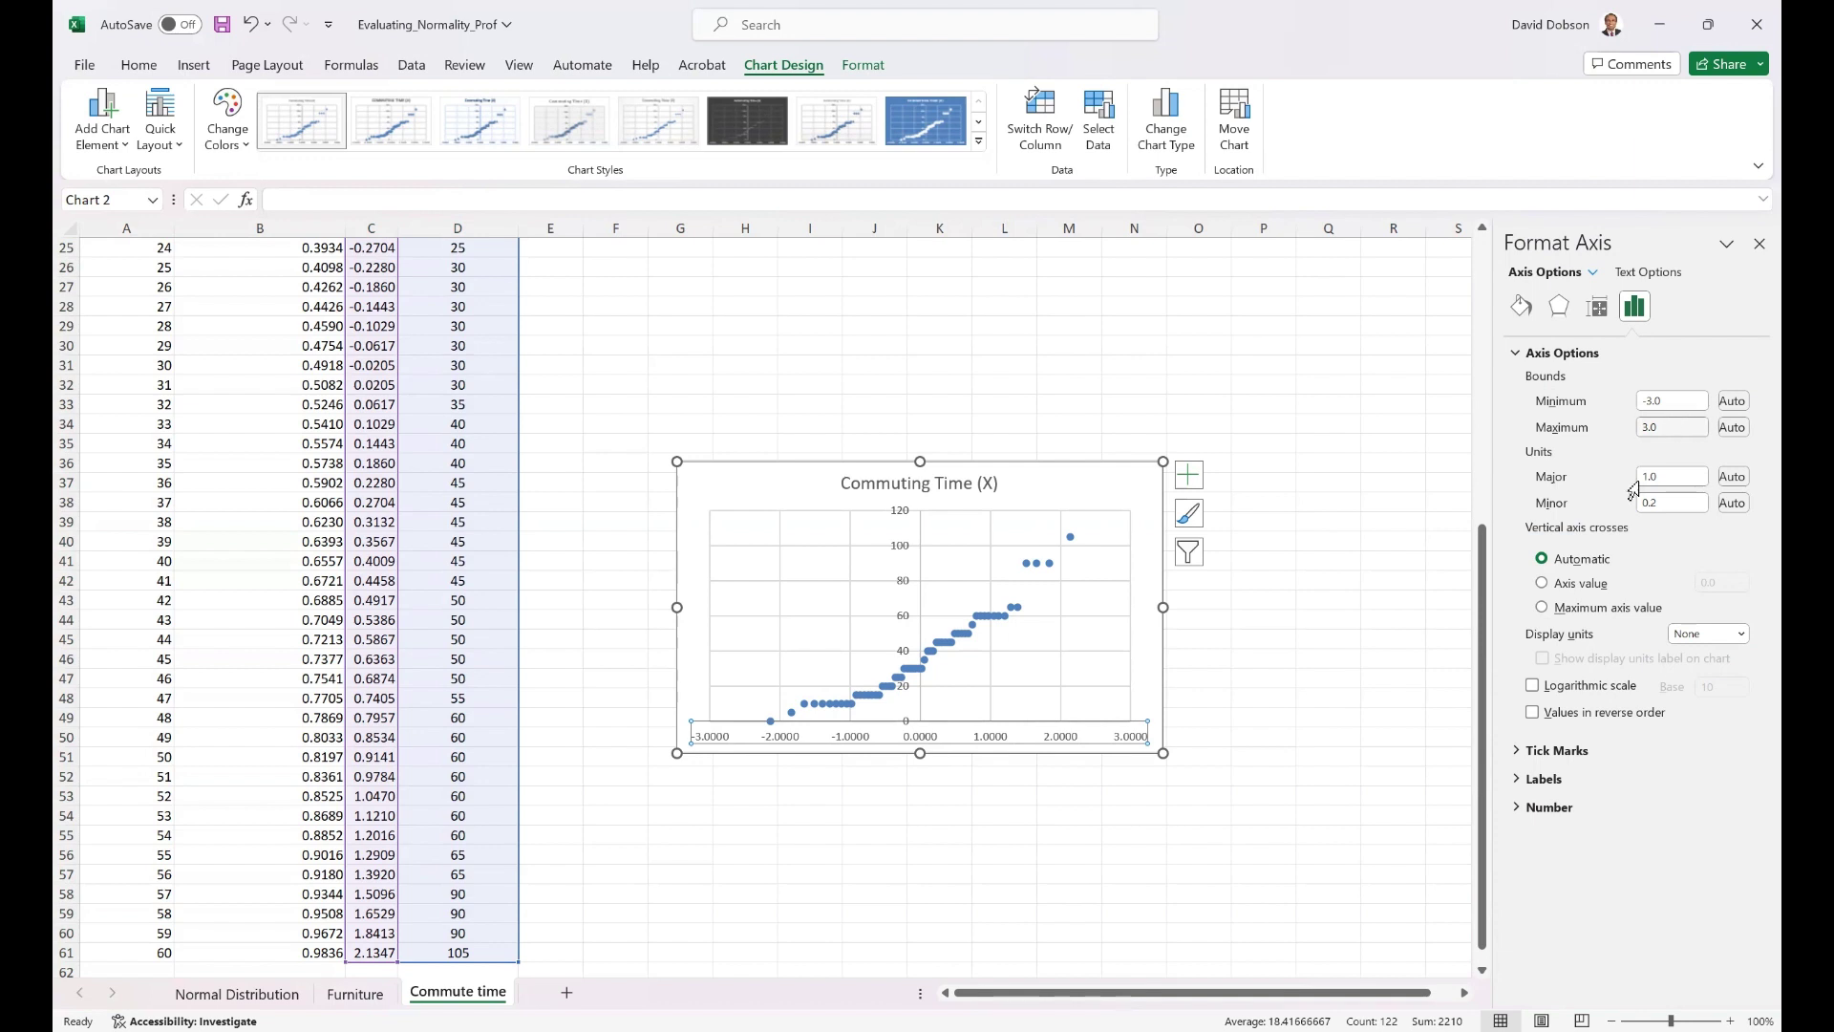
left_click(1541, 584)
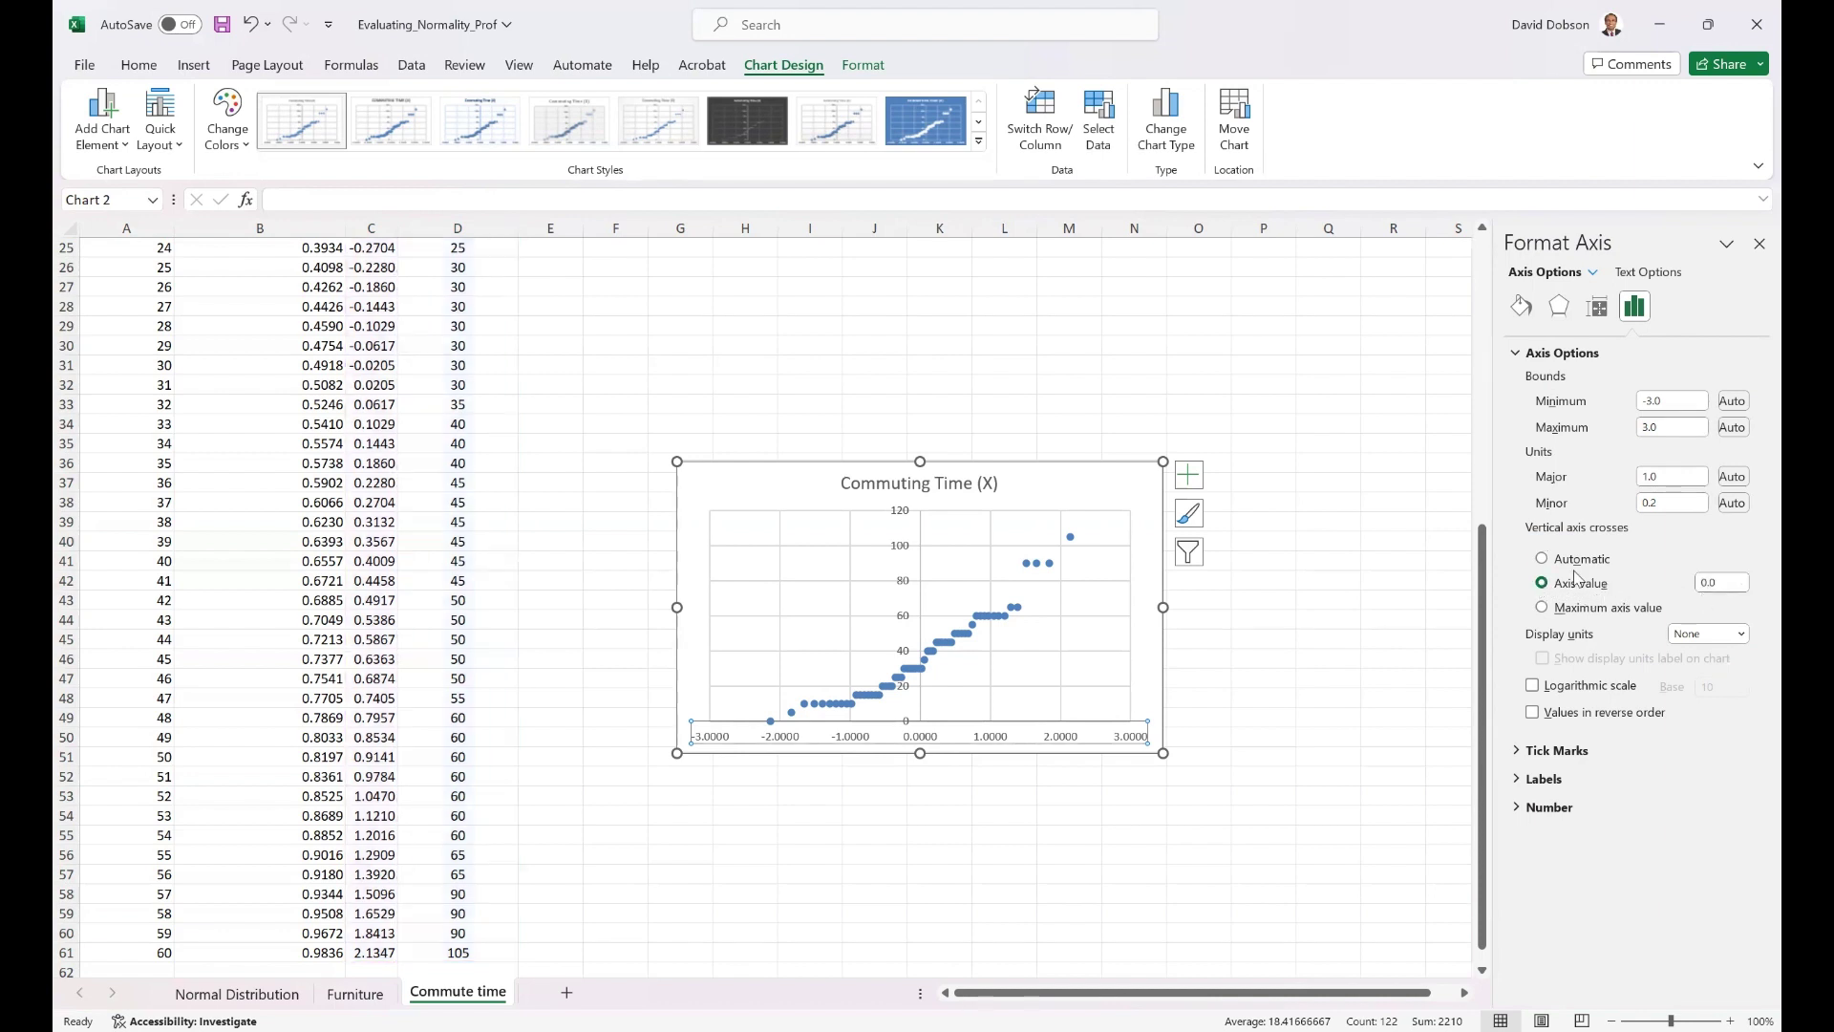
left_click(1727, 585)
key("BackSpace")
key("BackSpace")
key("BackSpace")
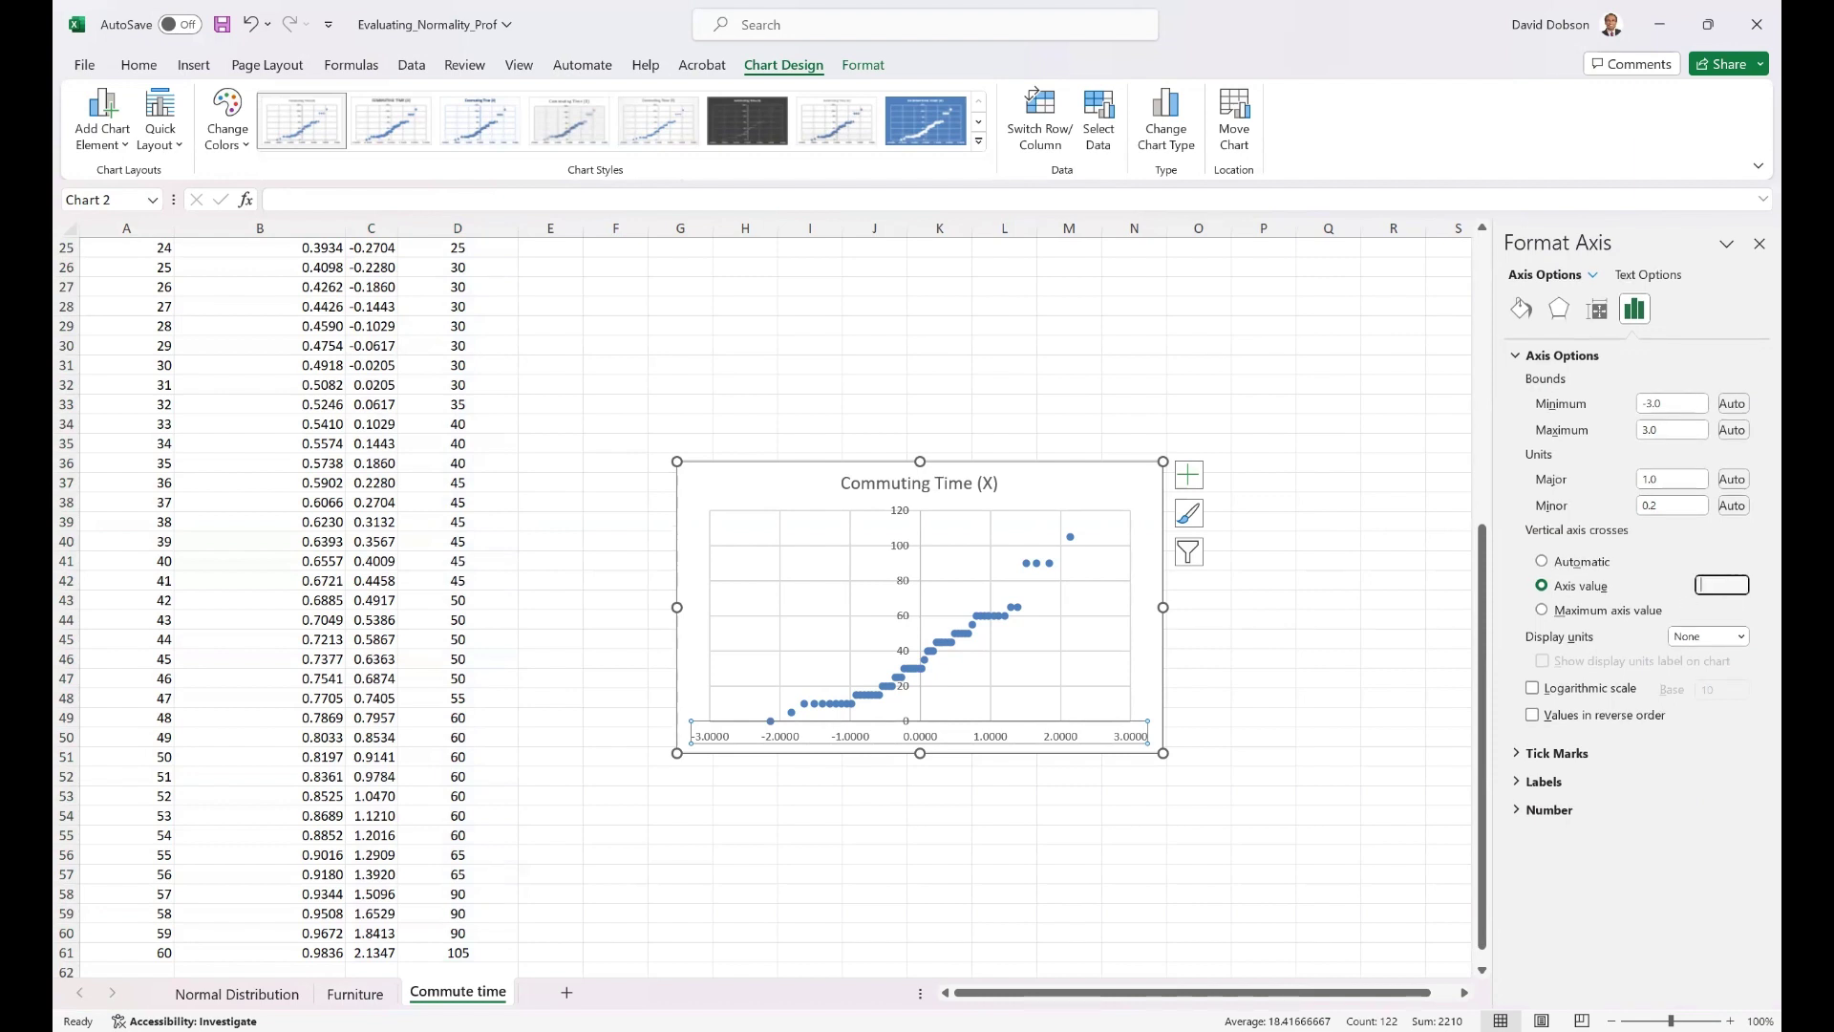
type("-3.0")
left_click(1267, 663)
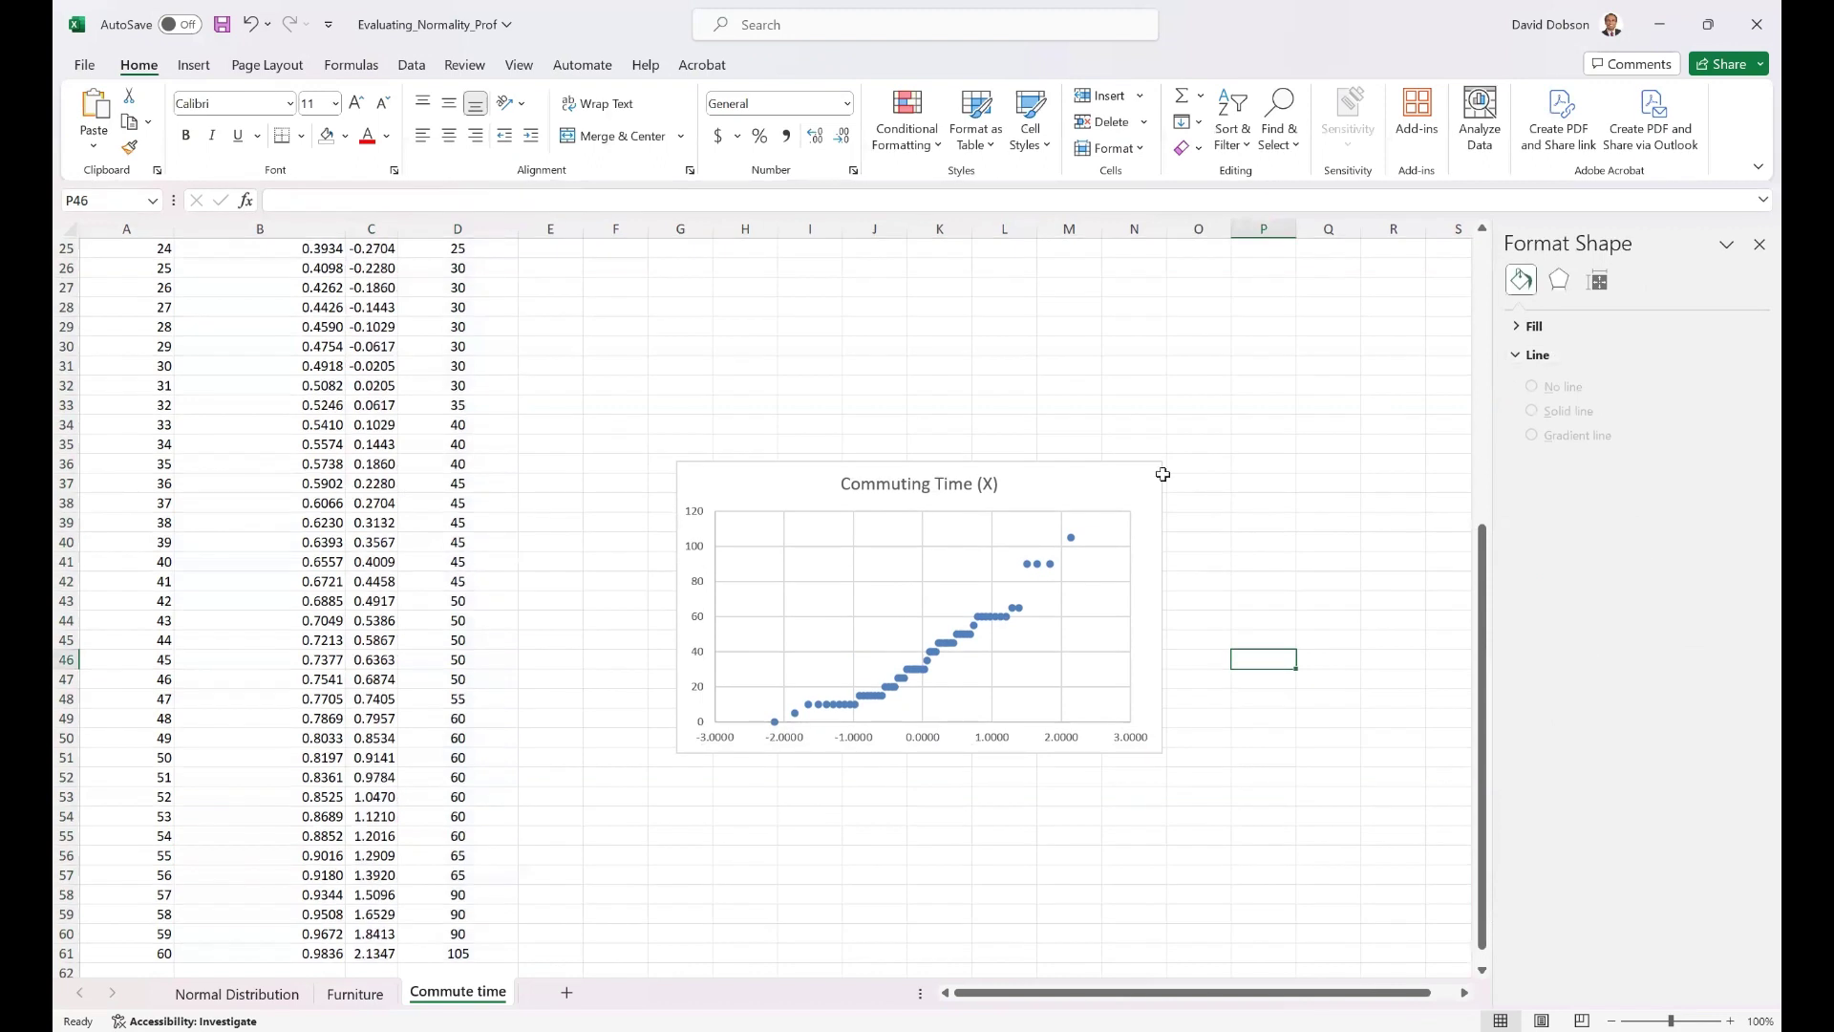
Format the chart's horizontal axis numbers with 2 decimal places
left_click(860, 743)
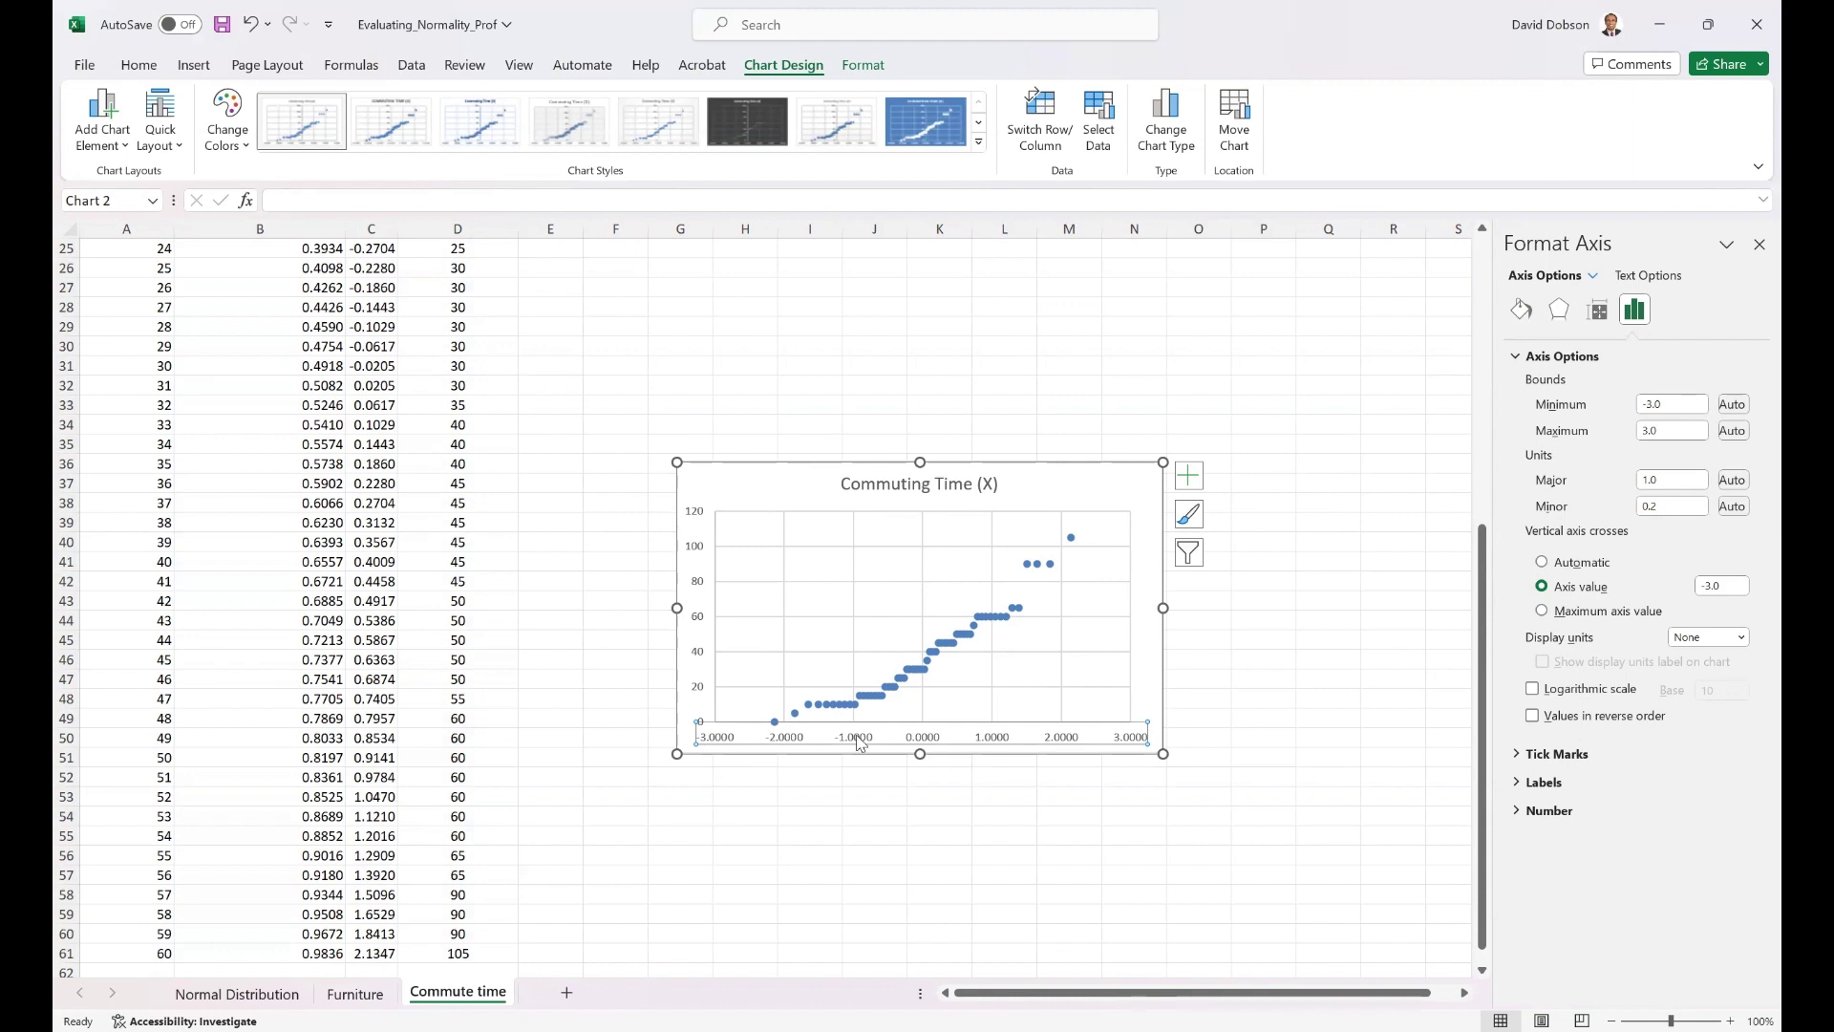
left_click(1549, 811)
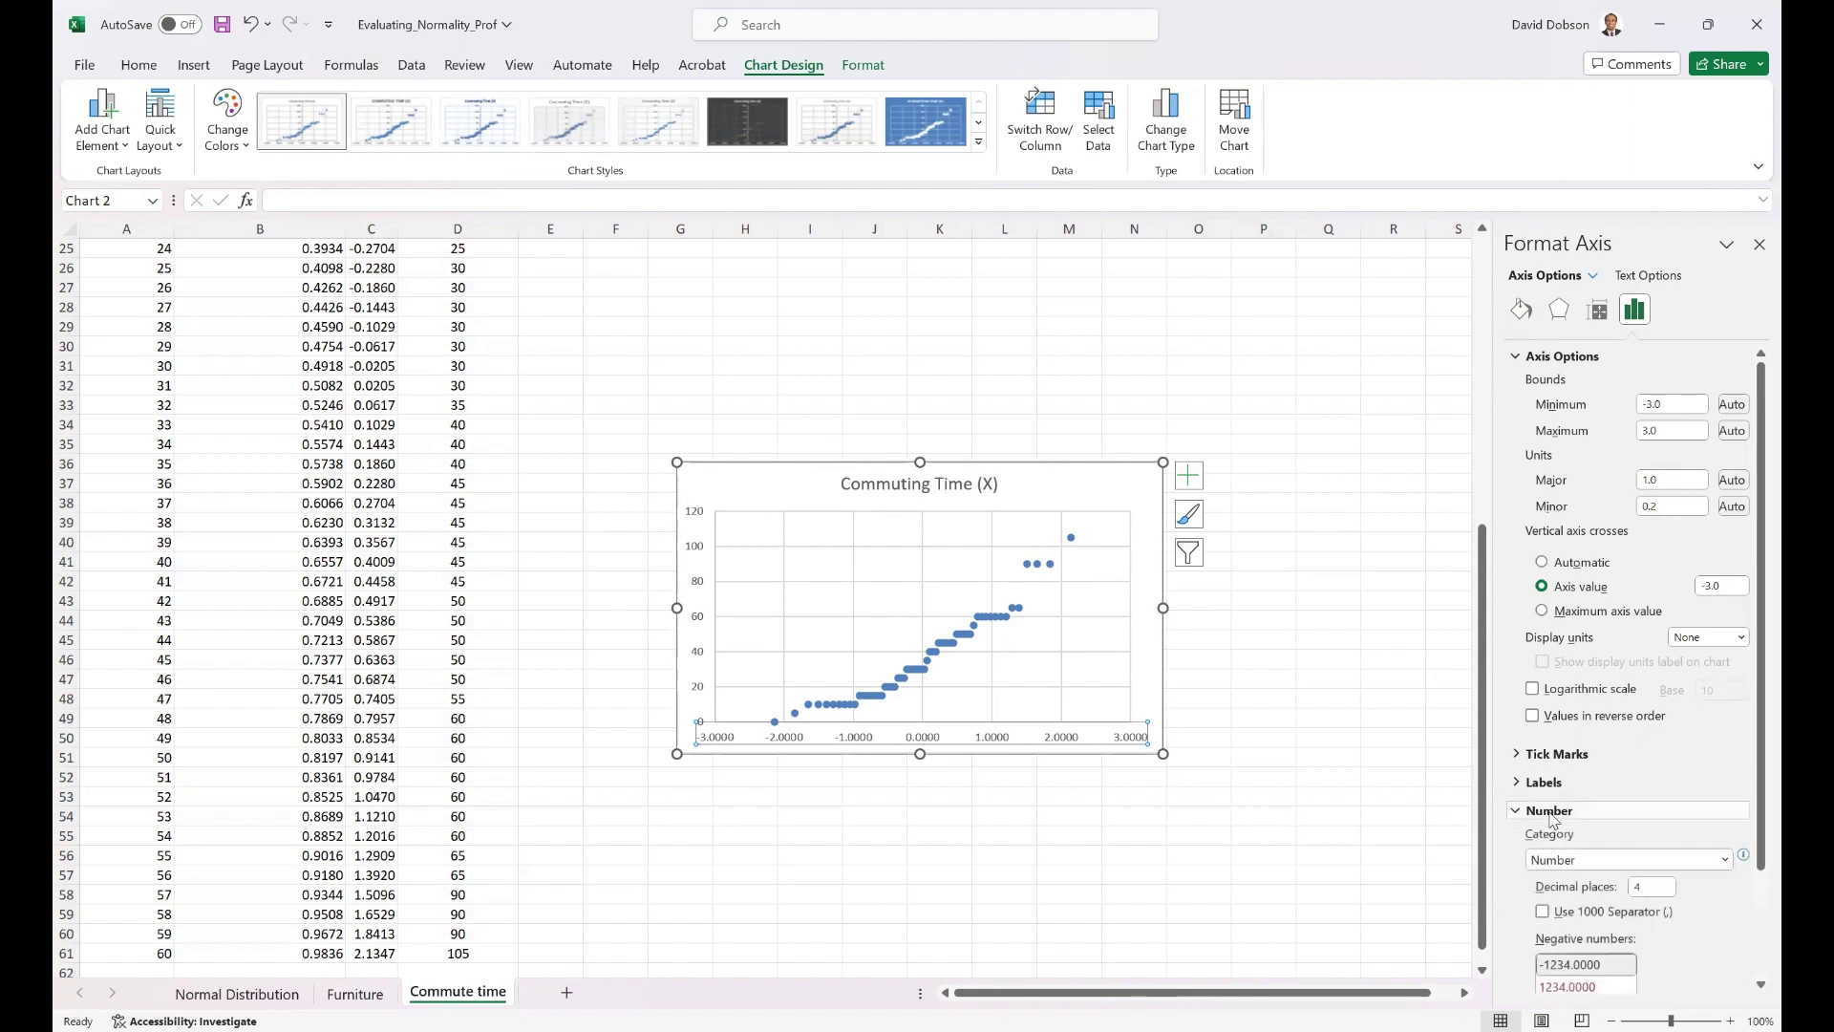
left_click(1656, 888)
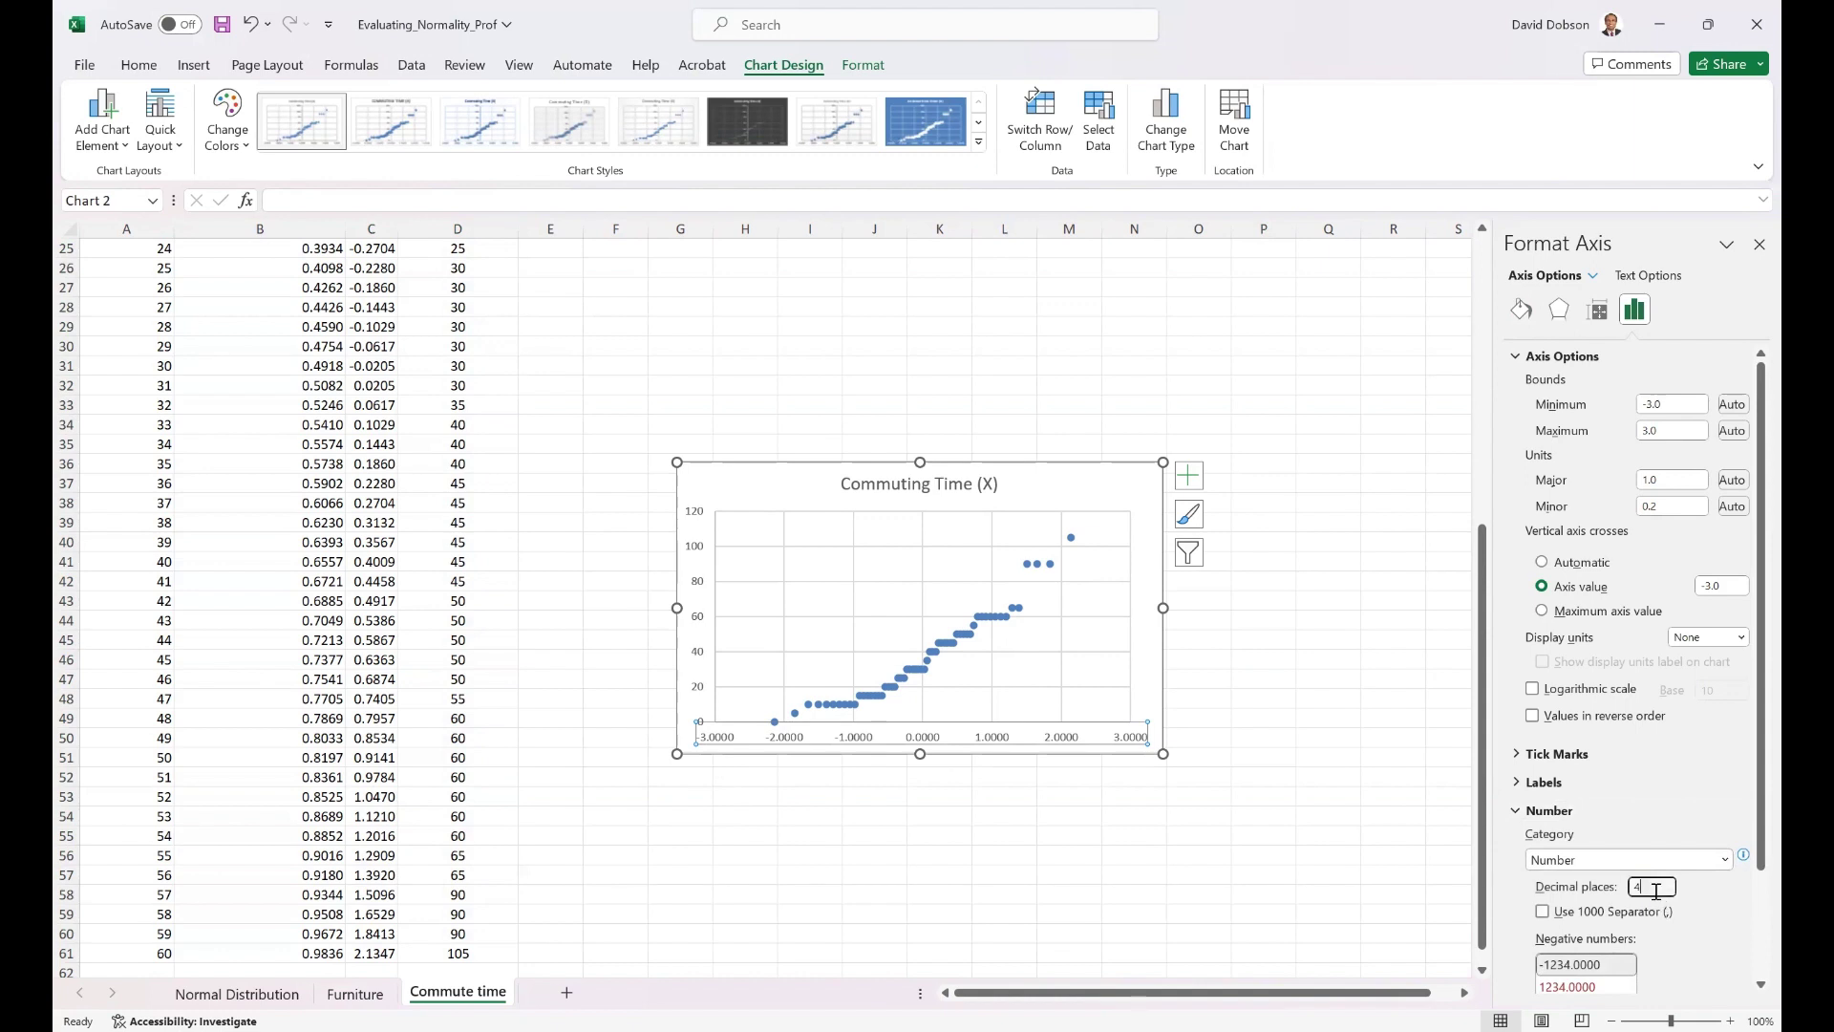
key("BackSpace")
left_click(1247, 772)
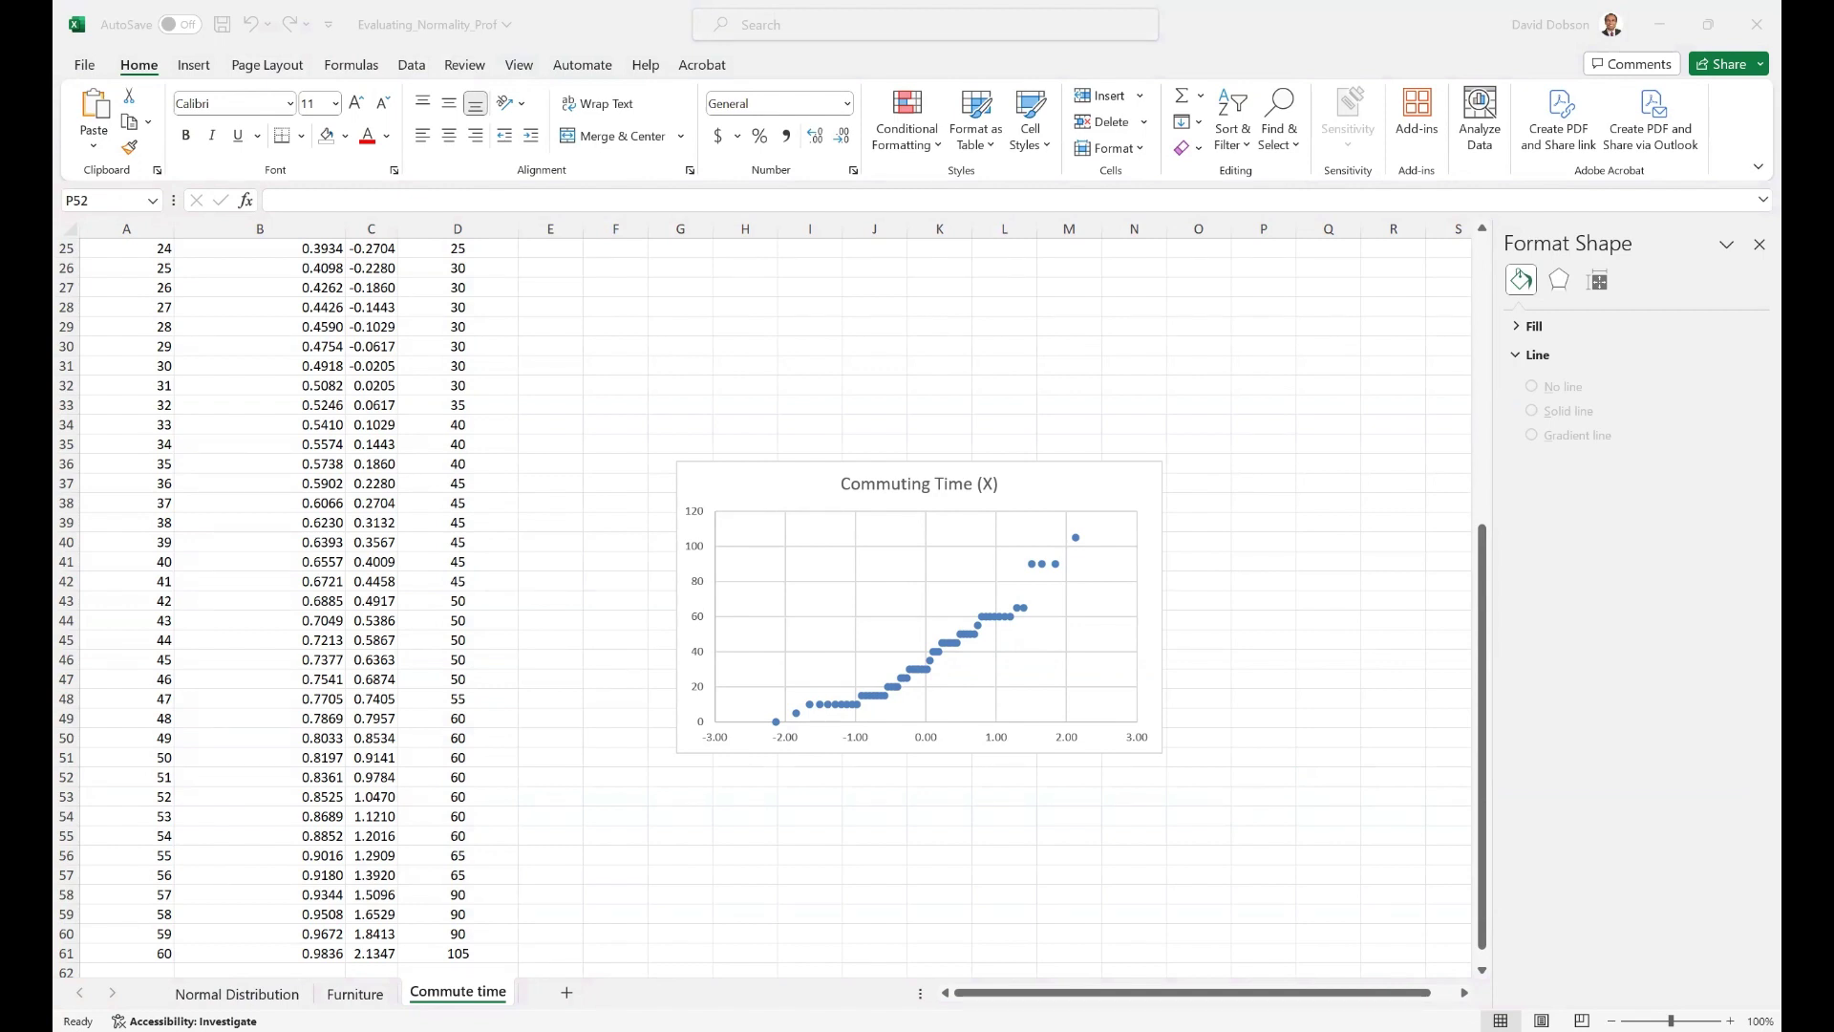
Add a linear trendline to the commuting time series and close its formatting options
left_click(1042, 634)
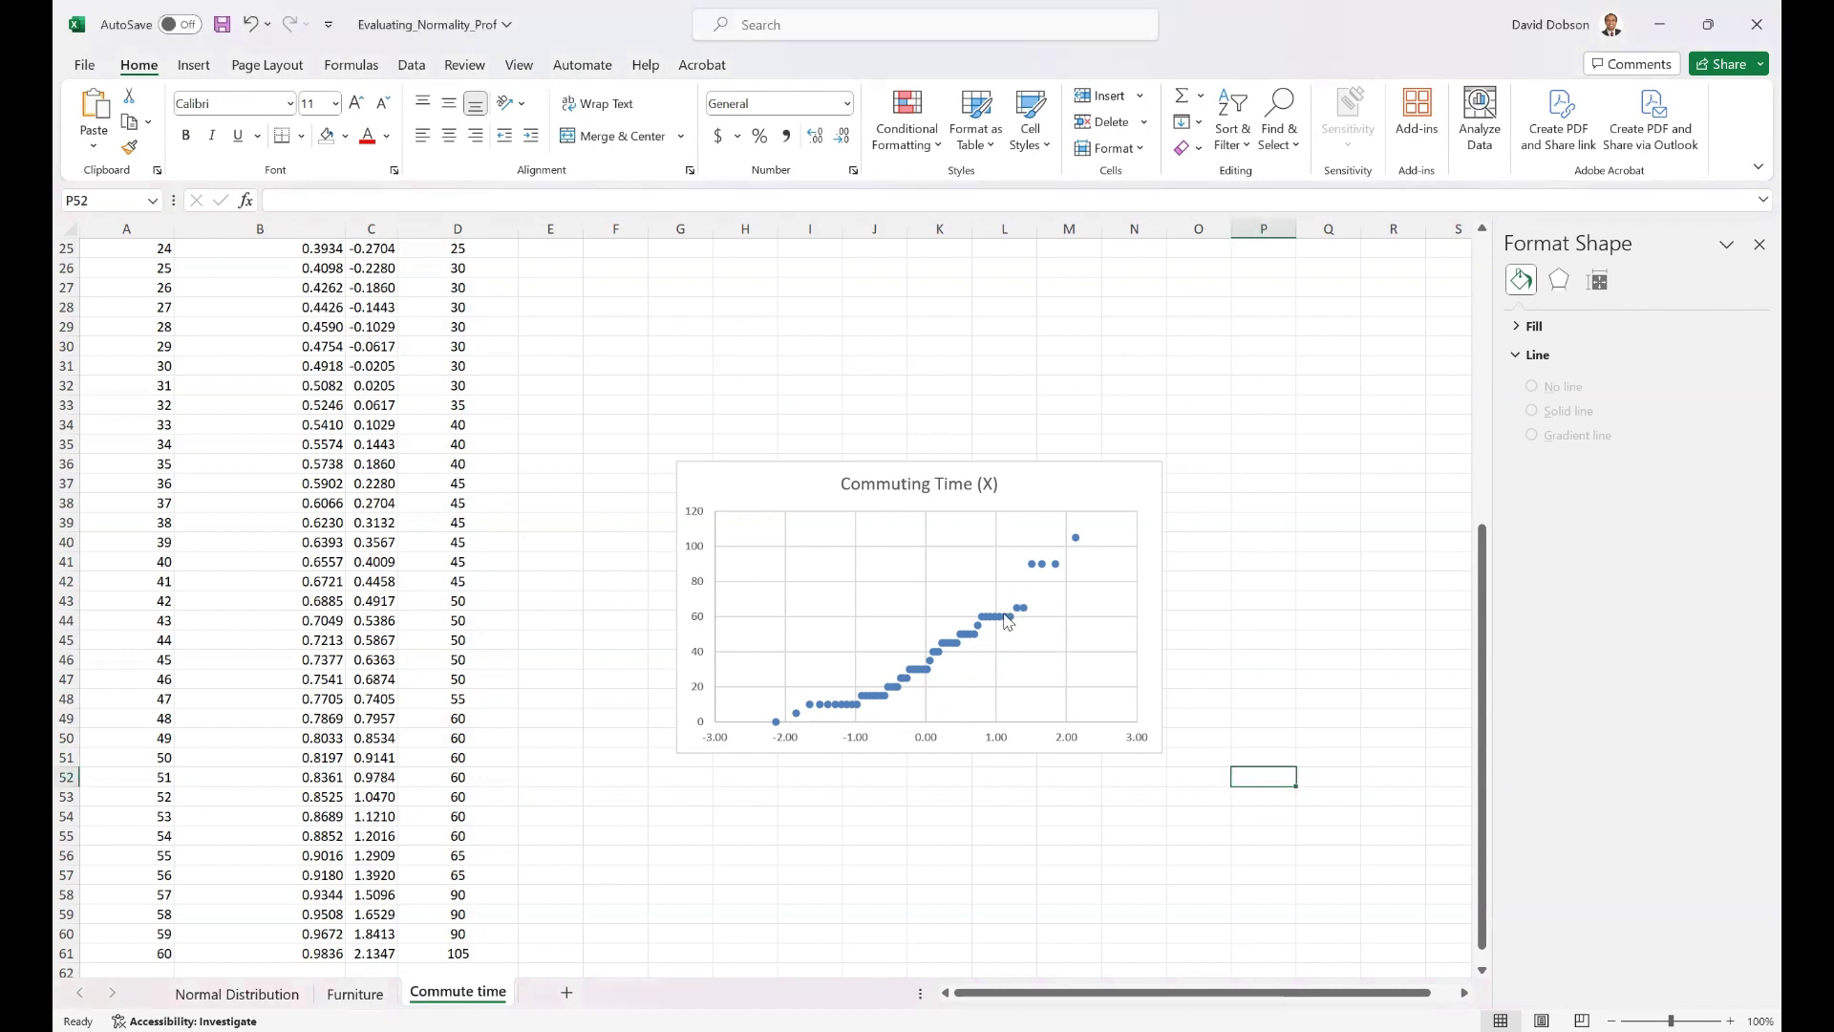
right_click(1008, 622)
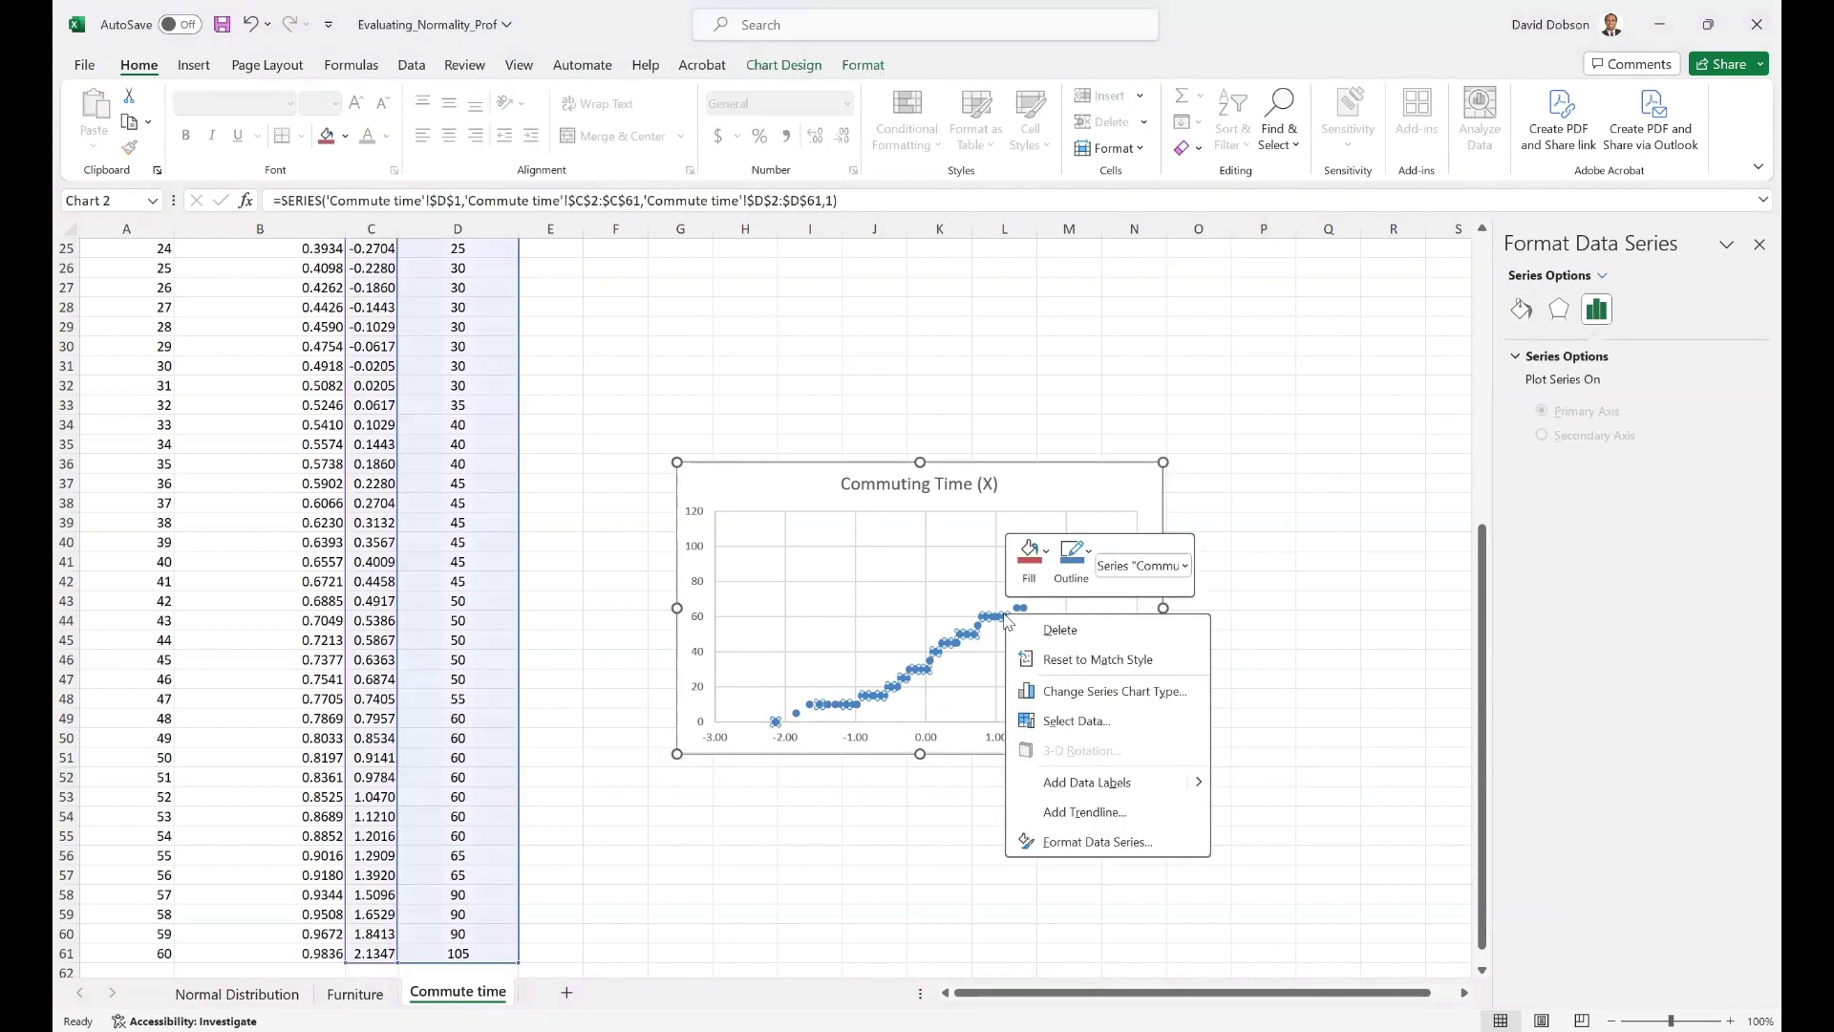
left_click(1096, 817)
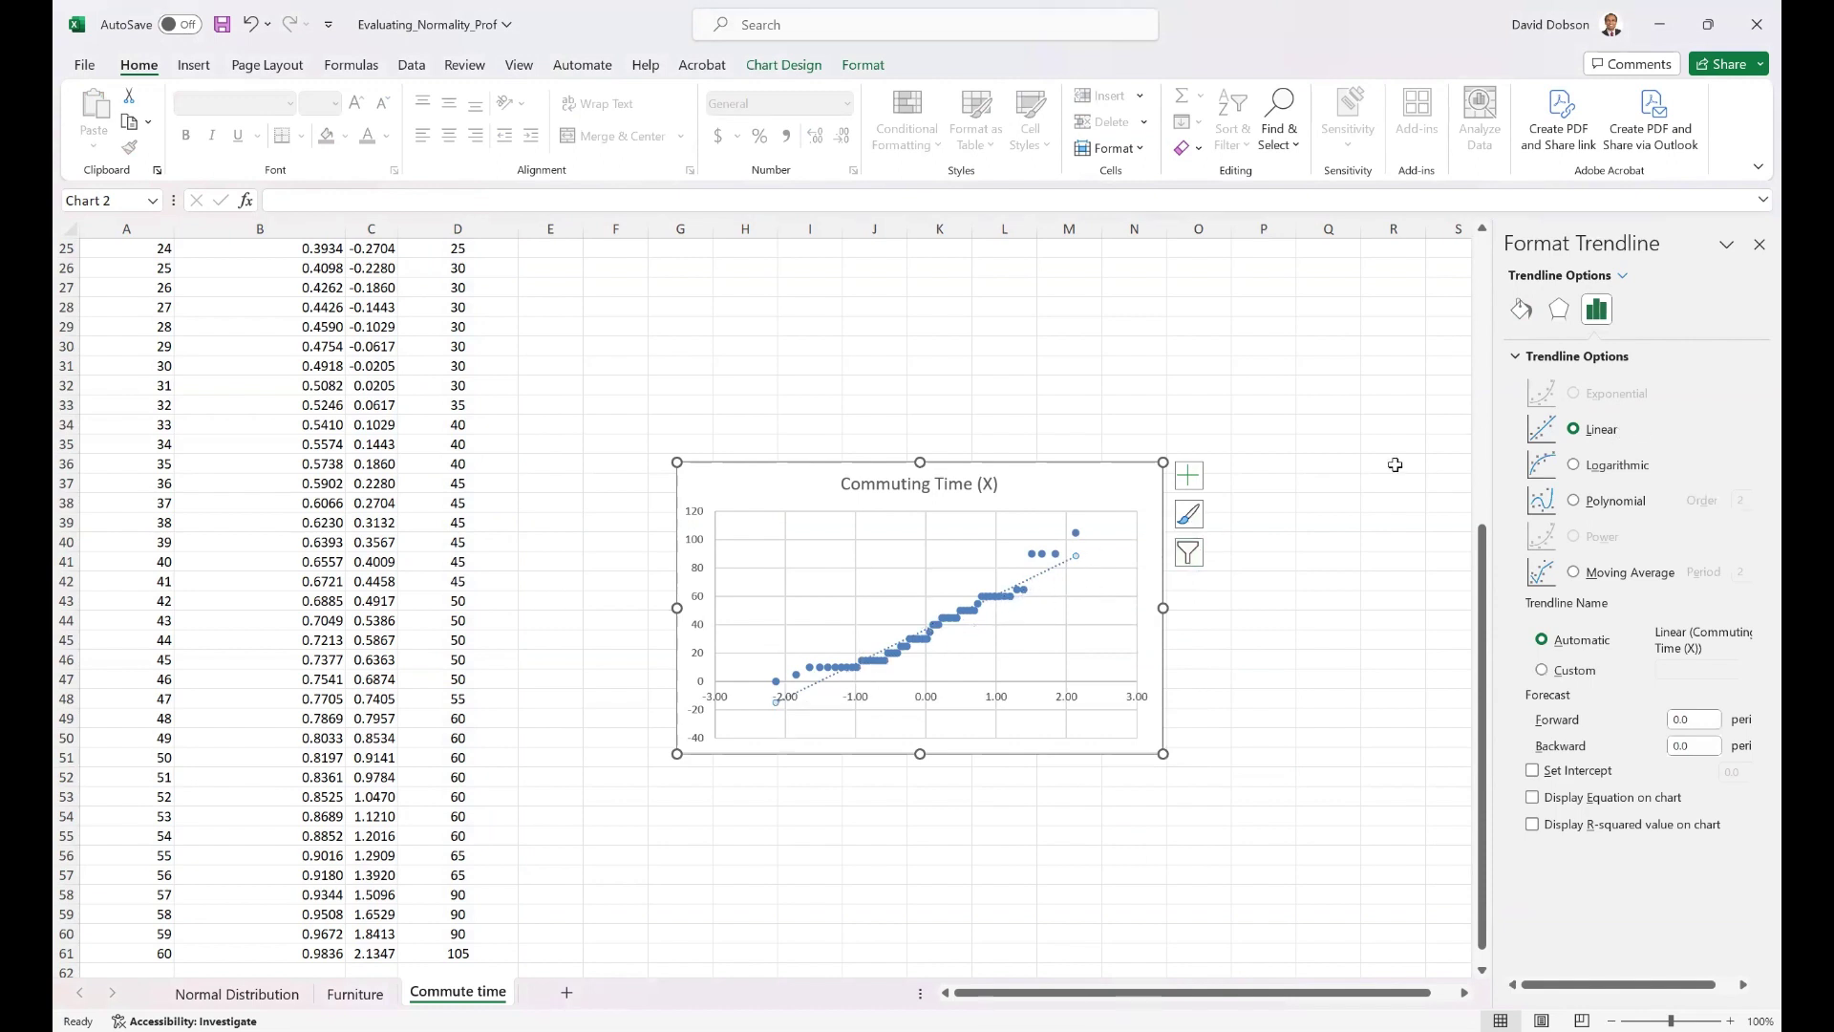
left_click(1759, 245)
left_click(1400, 637)
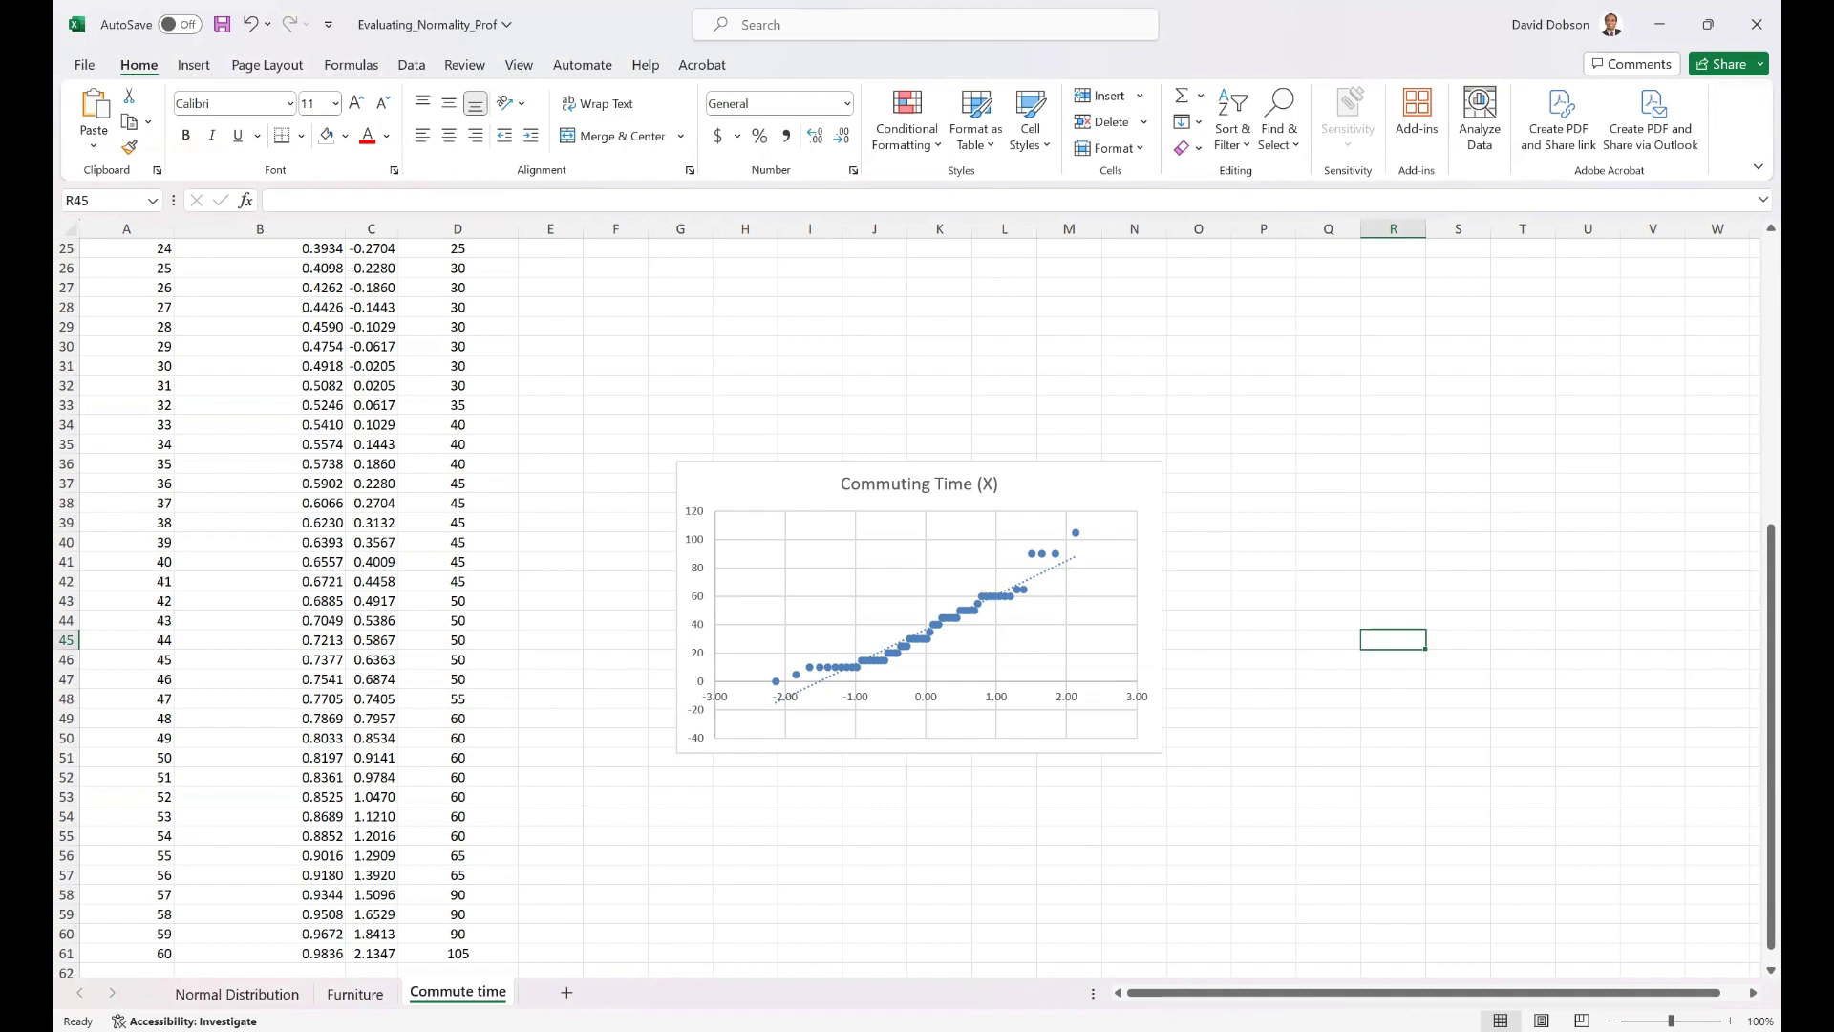
Apply a bottom border to the last commuting time in D61
left_click(976, 868)
left_click(457, 731)
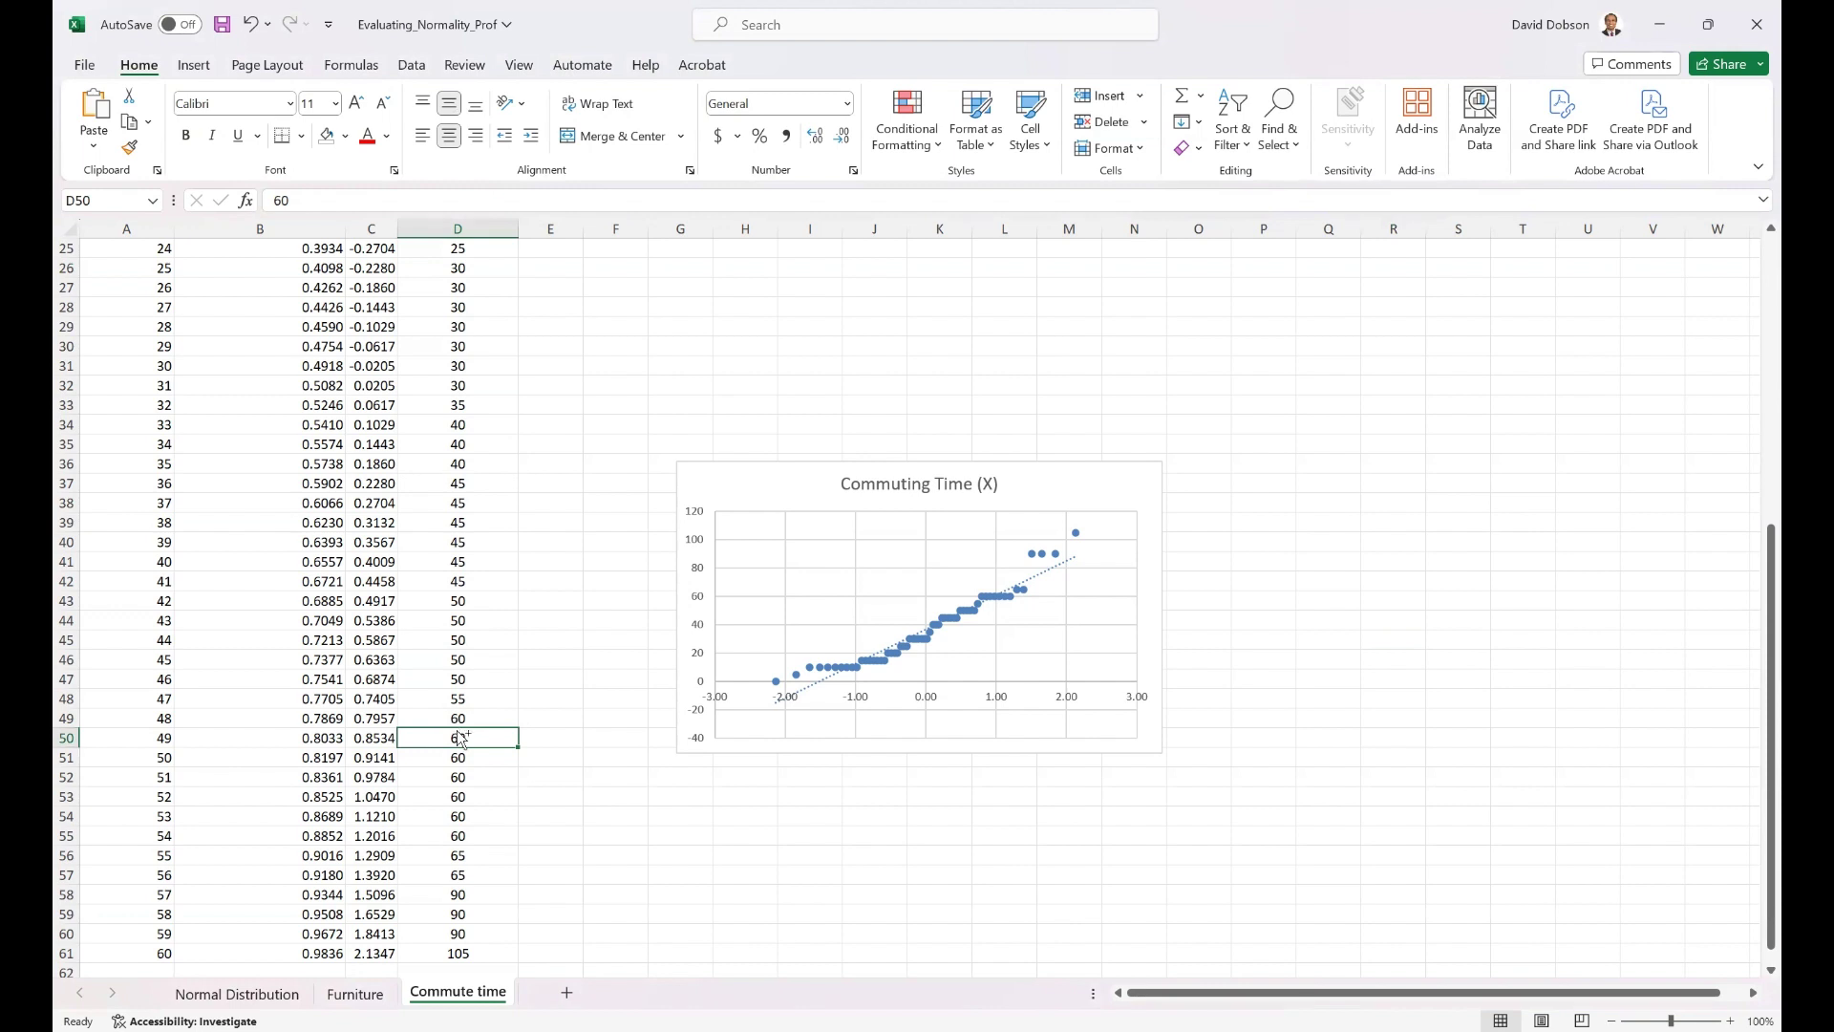
key("ctrl+Down")
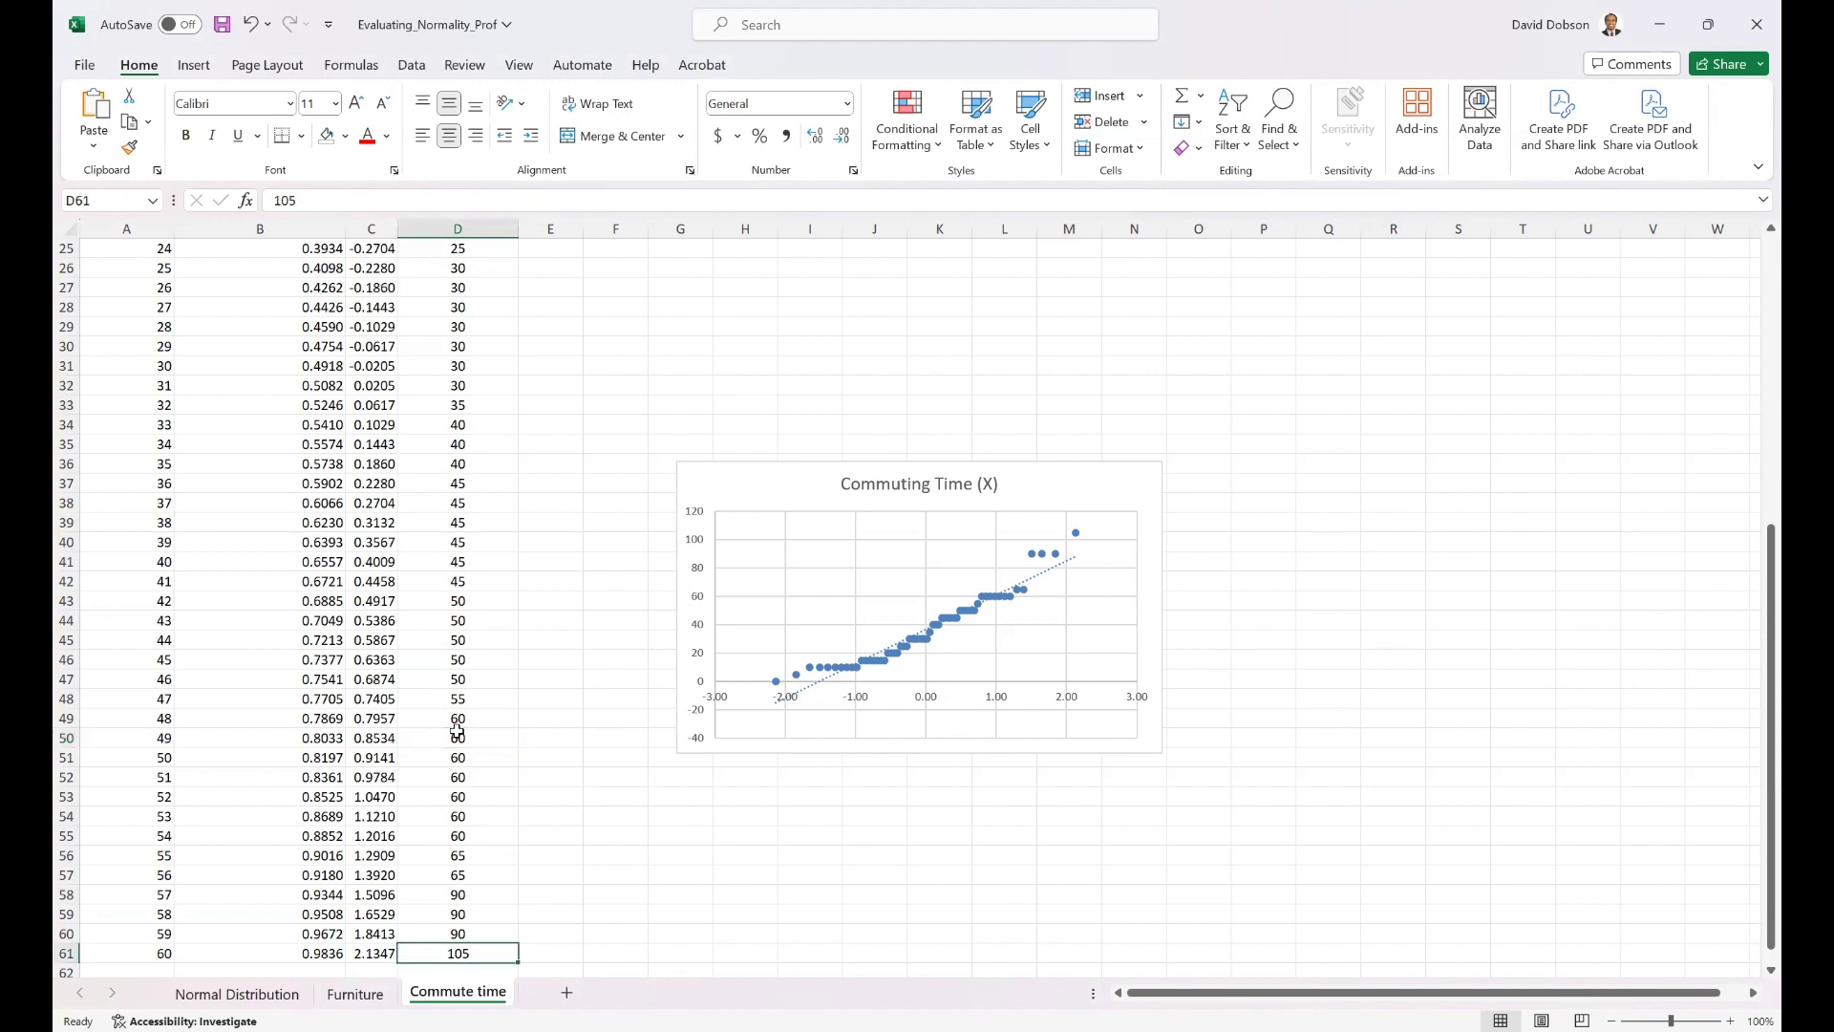
key("Down")
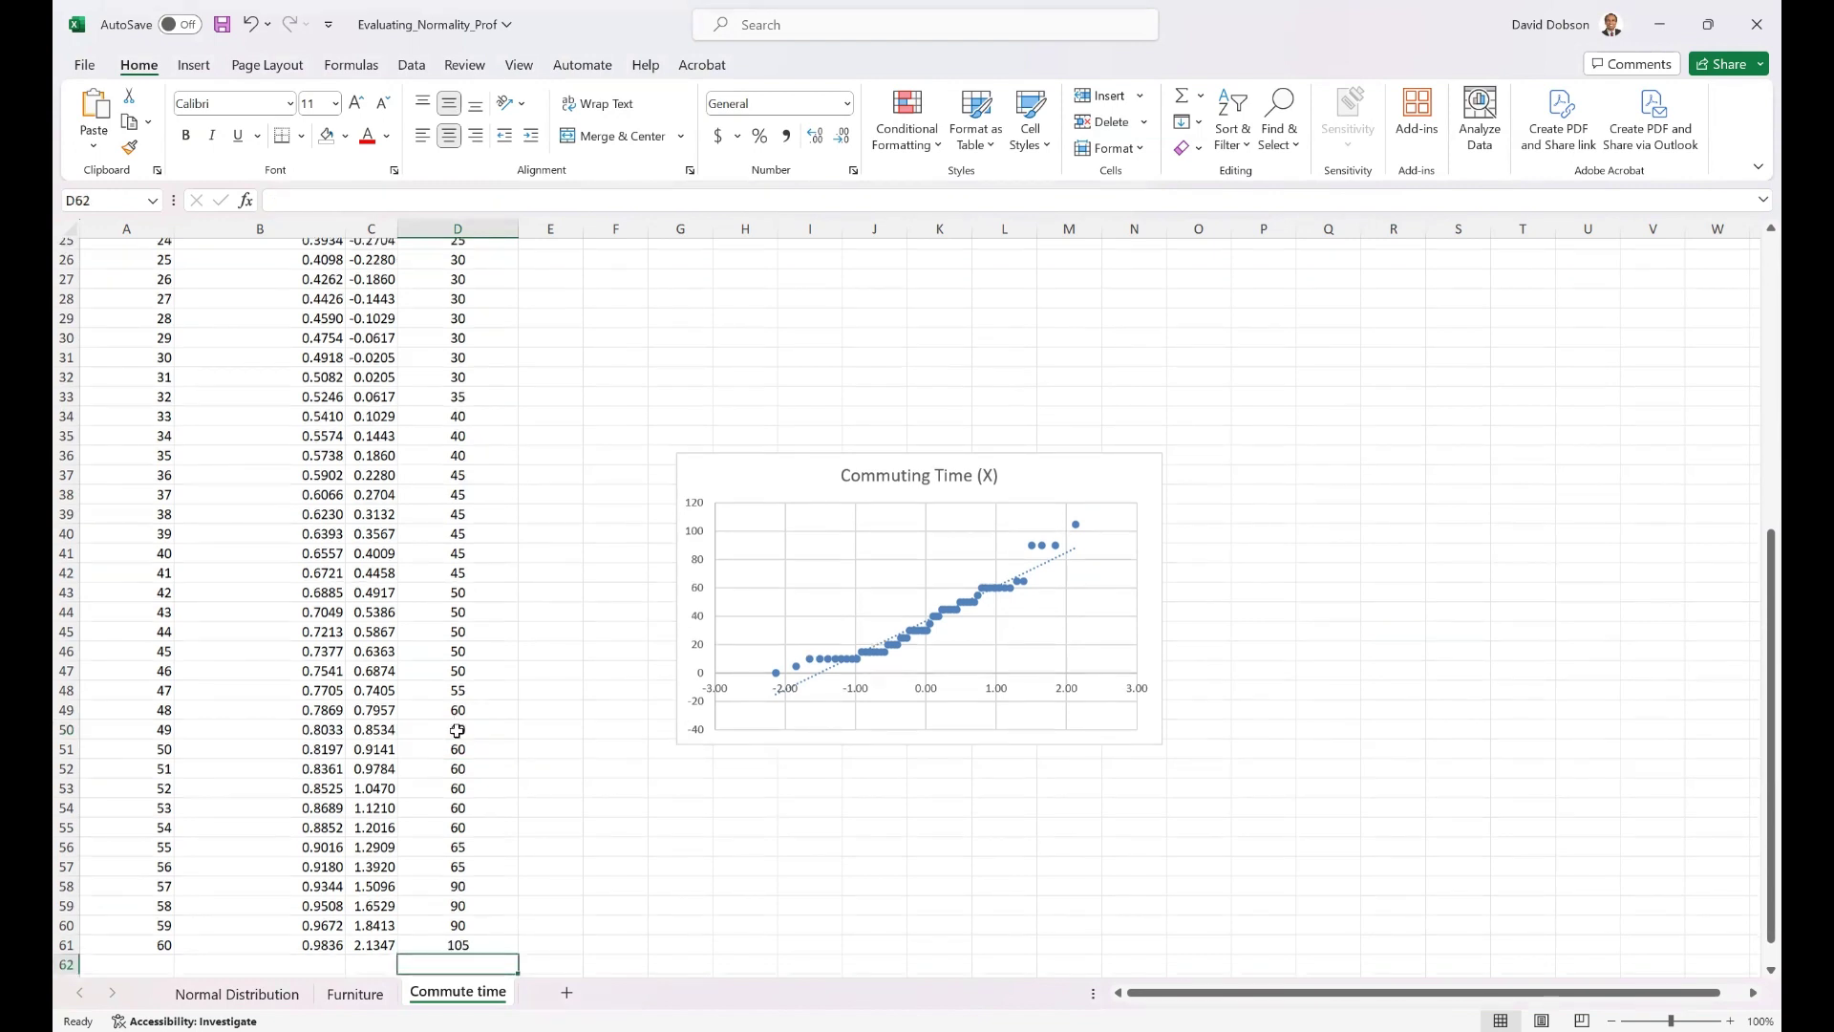
key("Down")
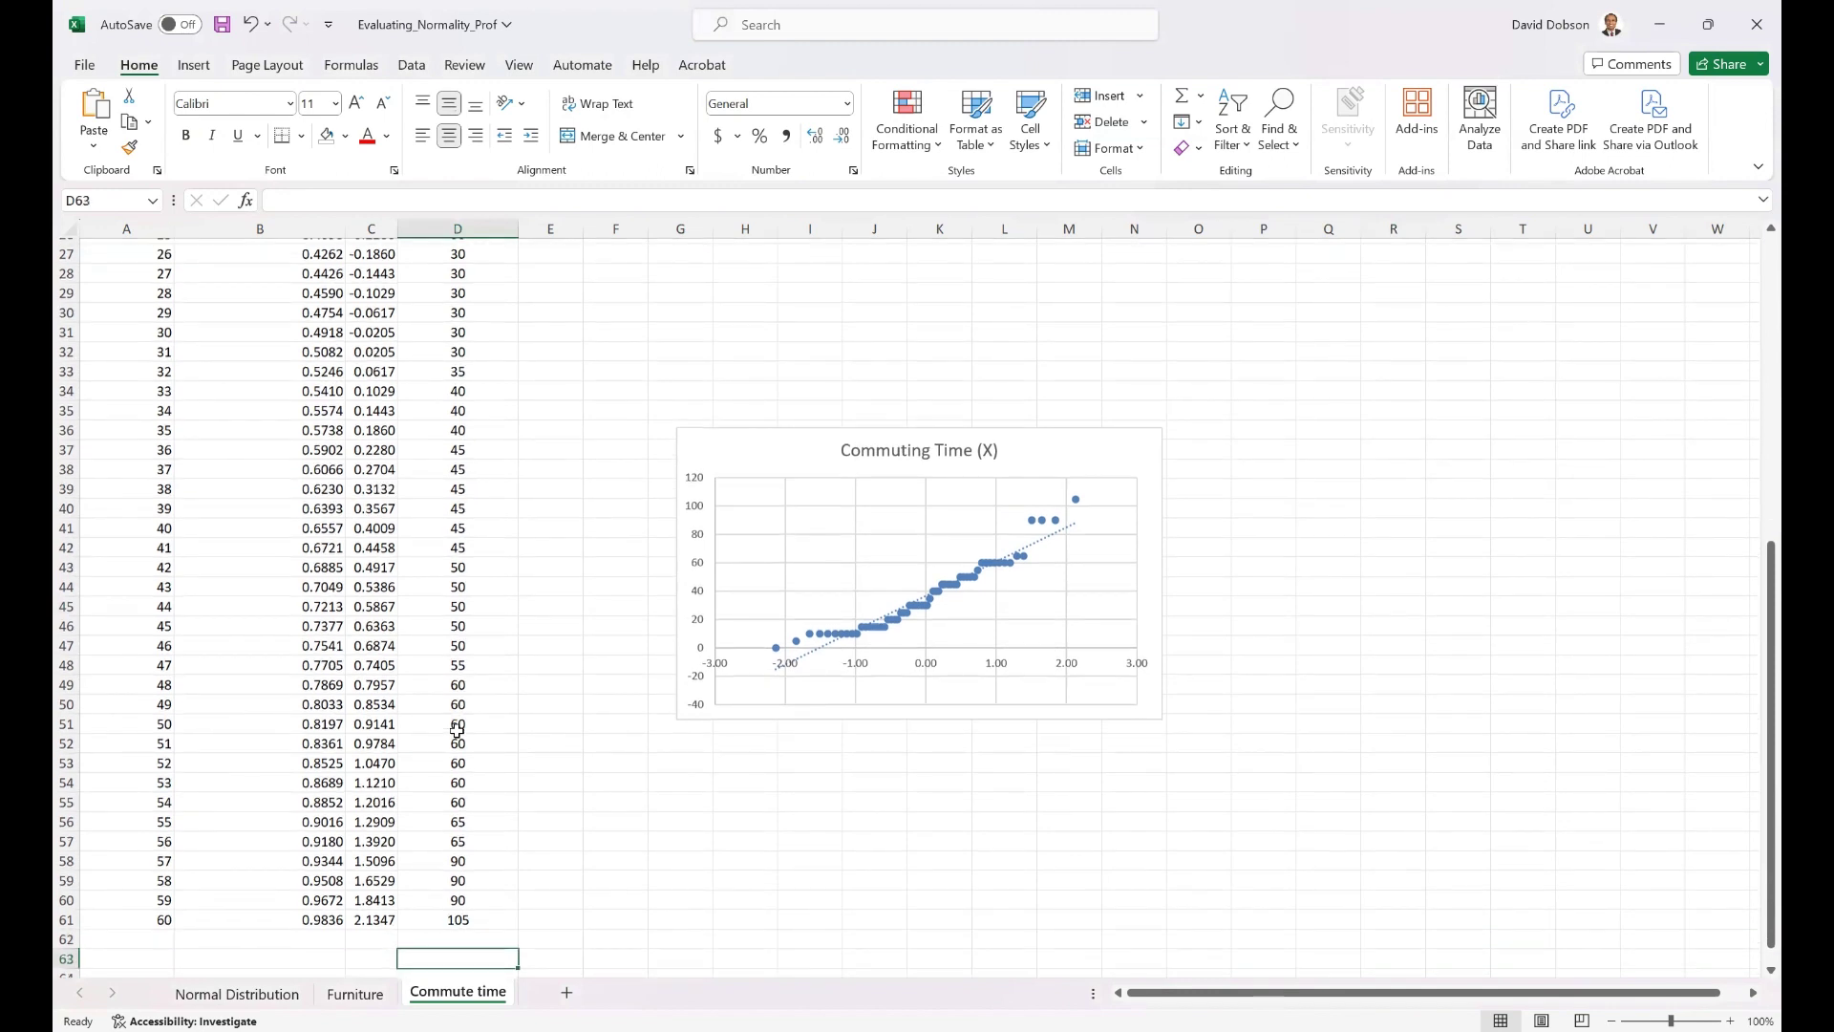
key("Down")
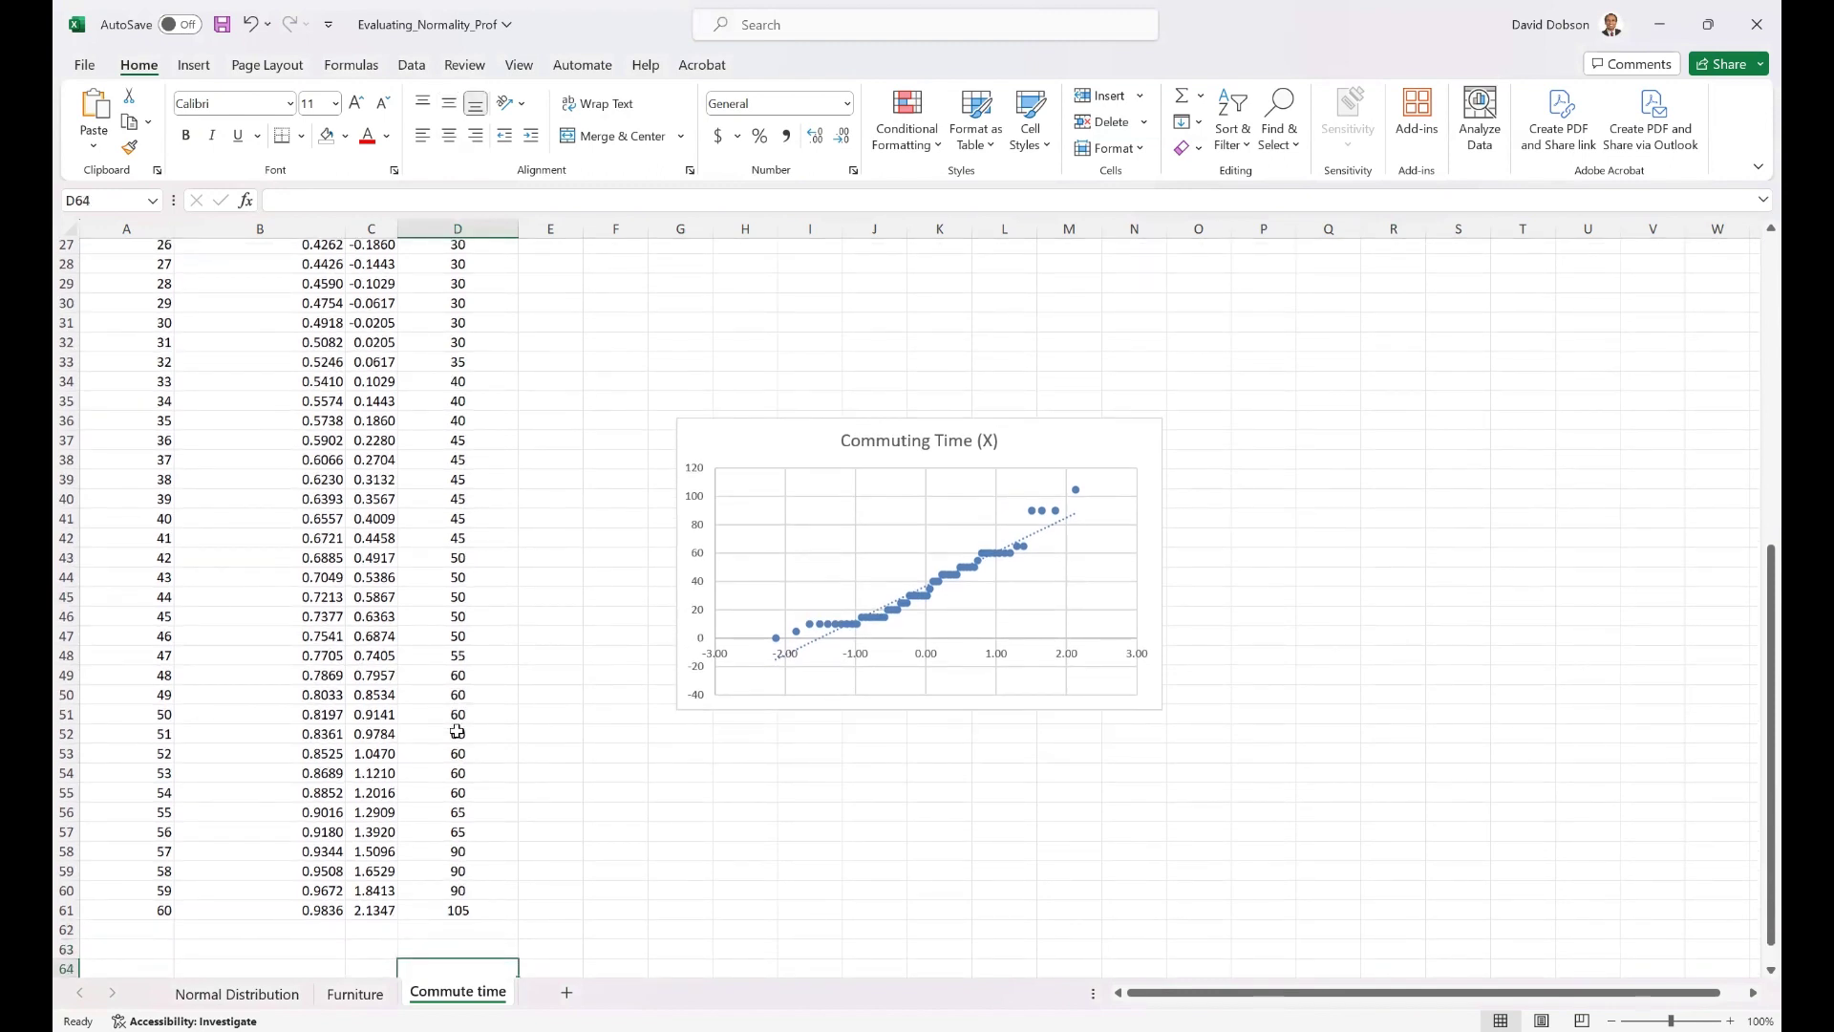
key("Down")
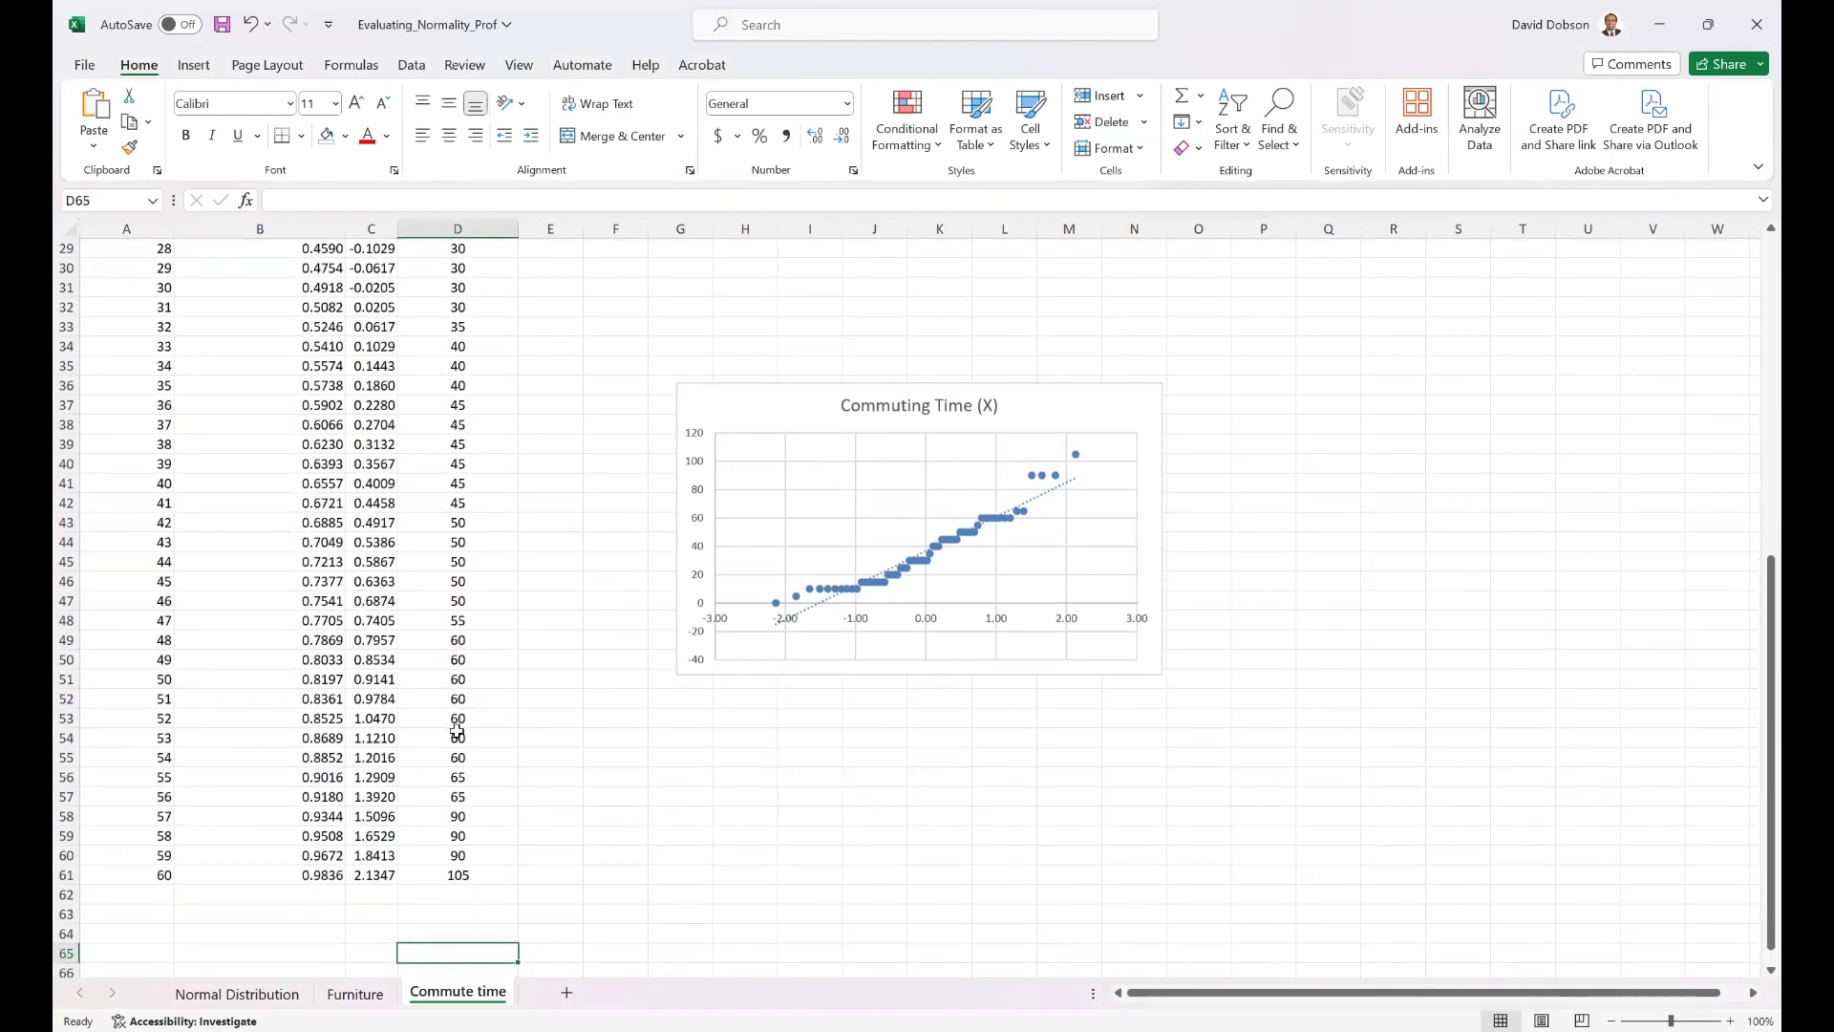
key("Up")
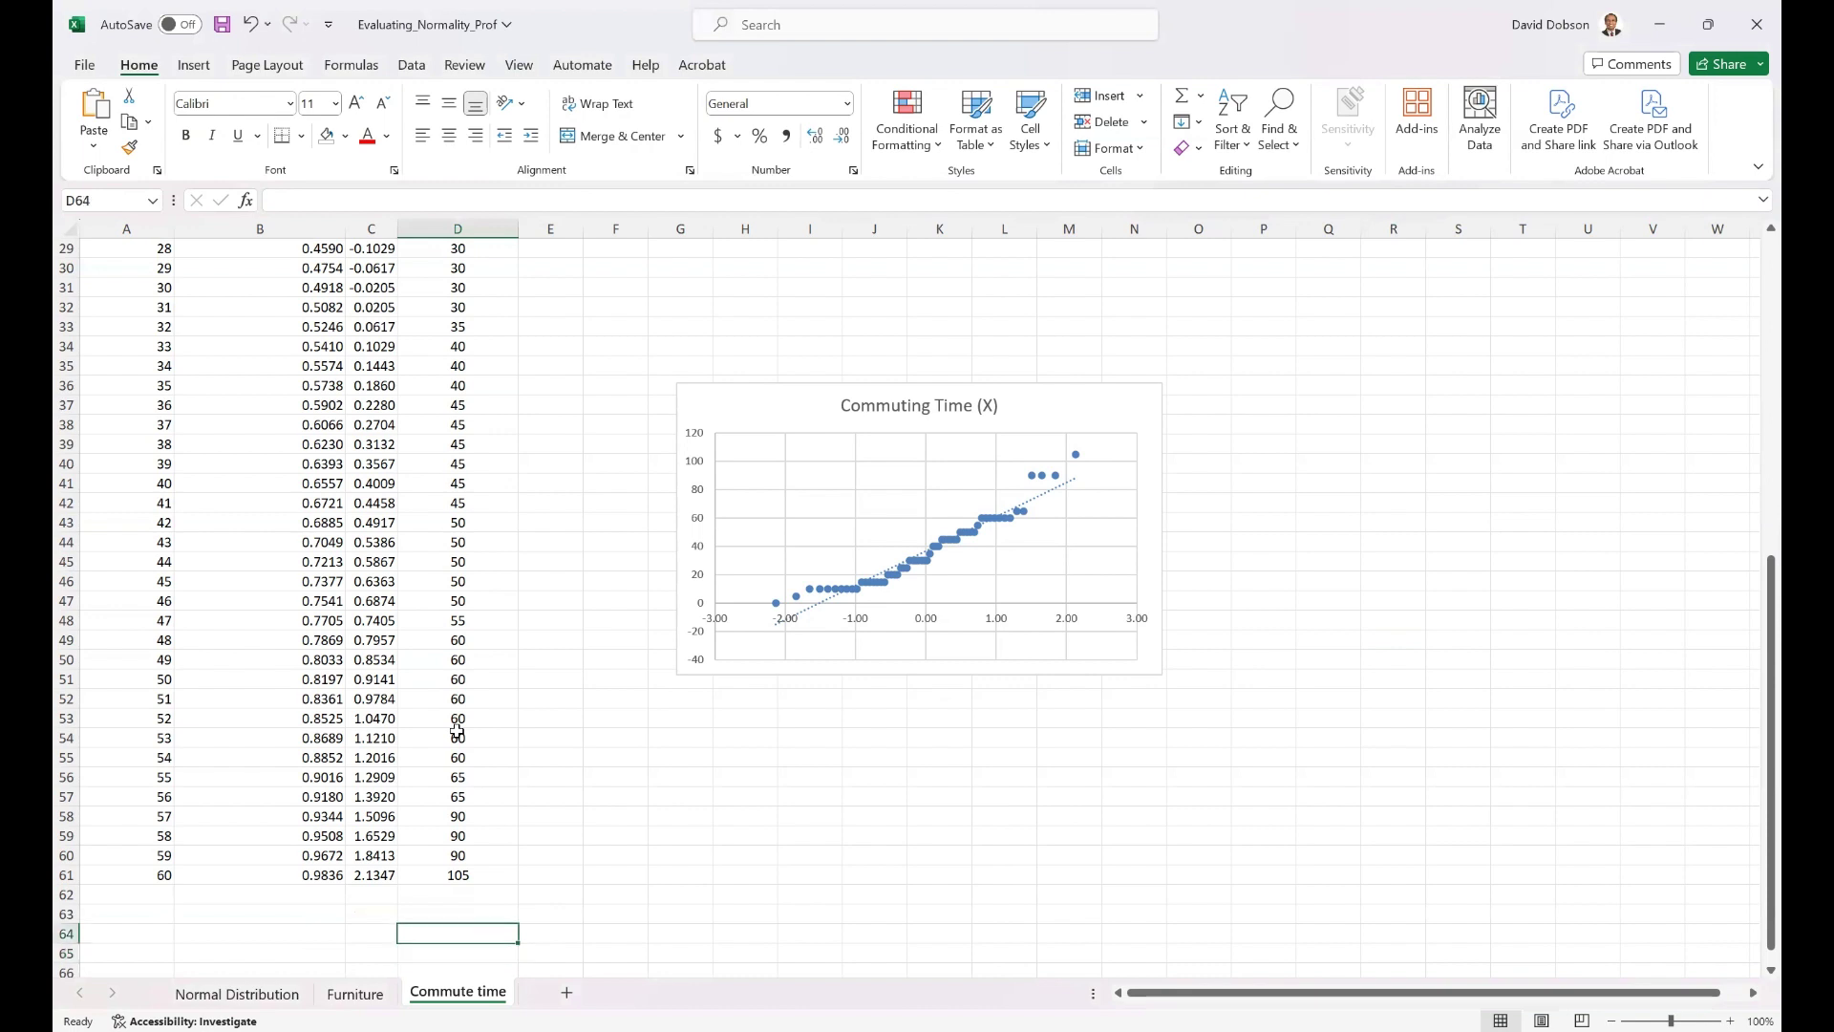
key("Up")
key("Up")
key("Up")
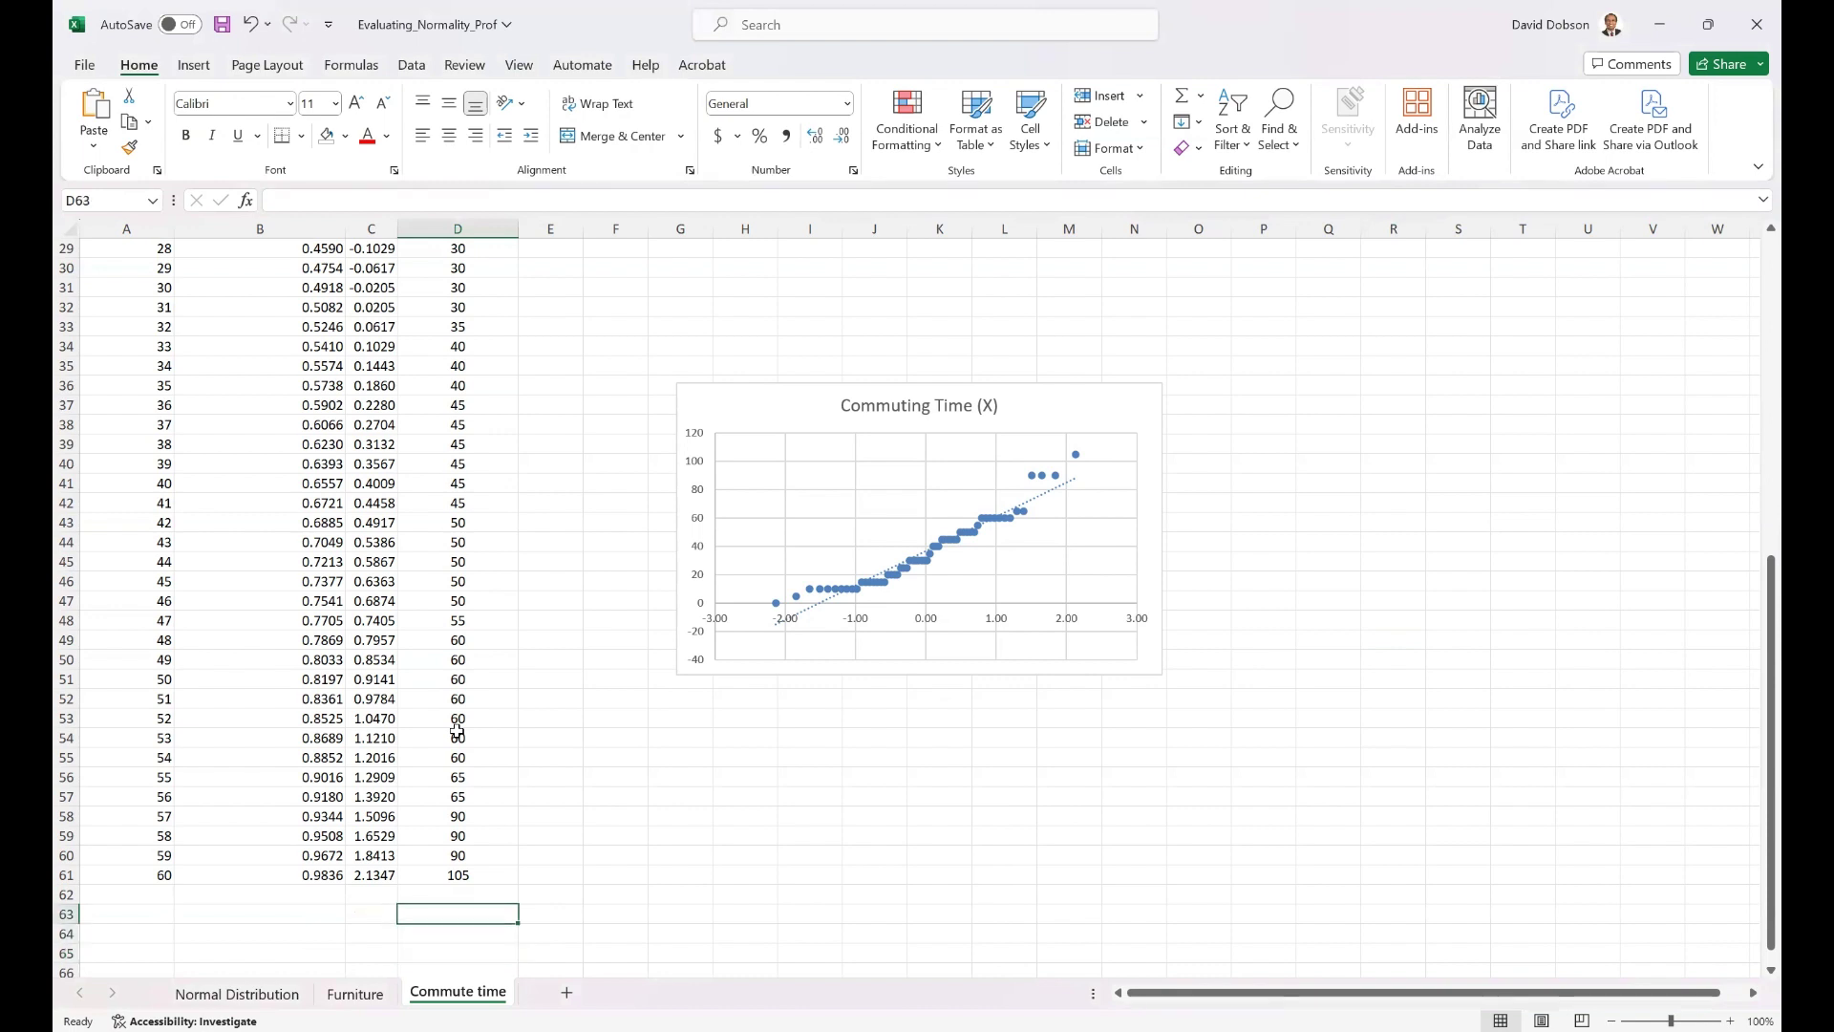
left_click(281, 137)
key("Down")
key("Down")
key("Down")
key("Up")
key("Up")
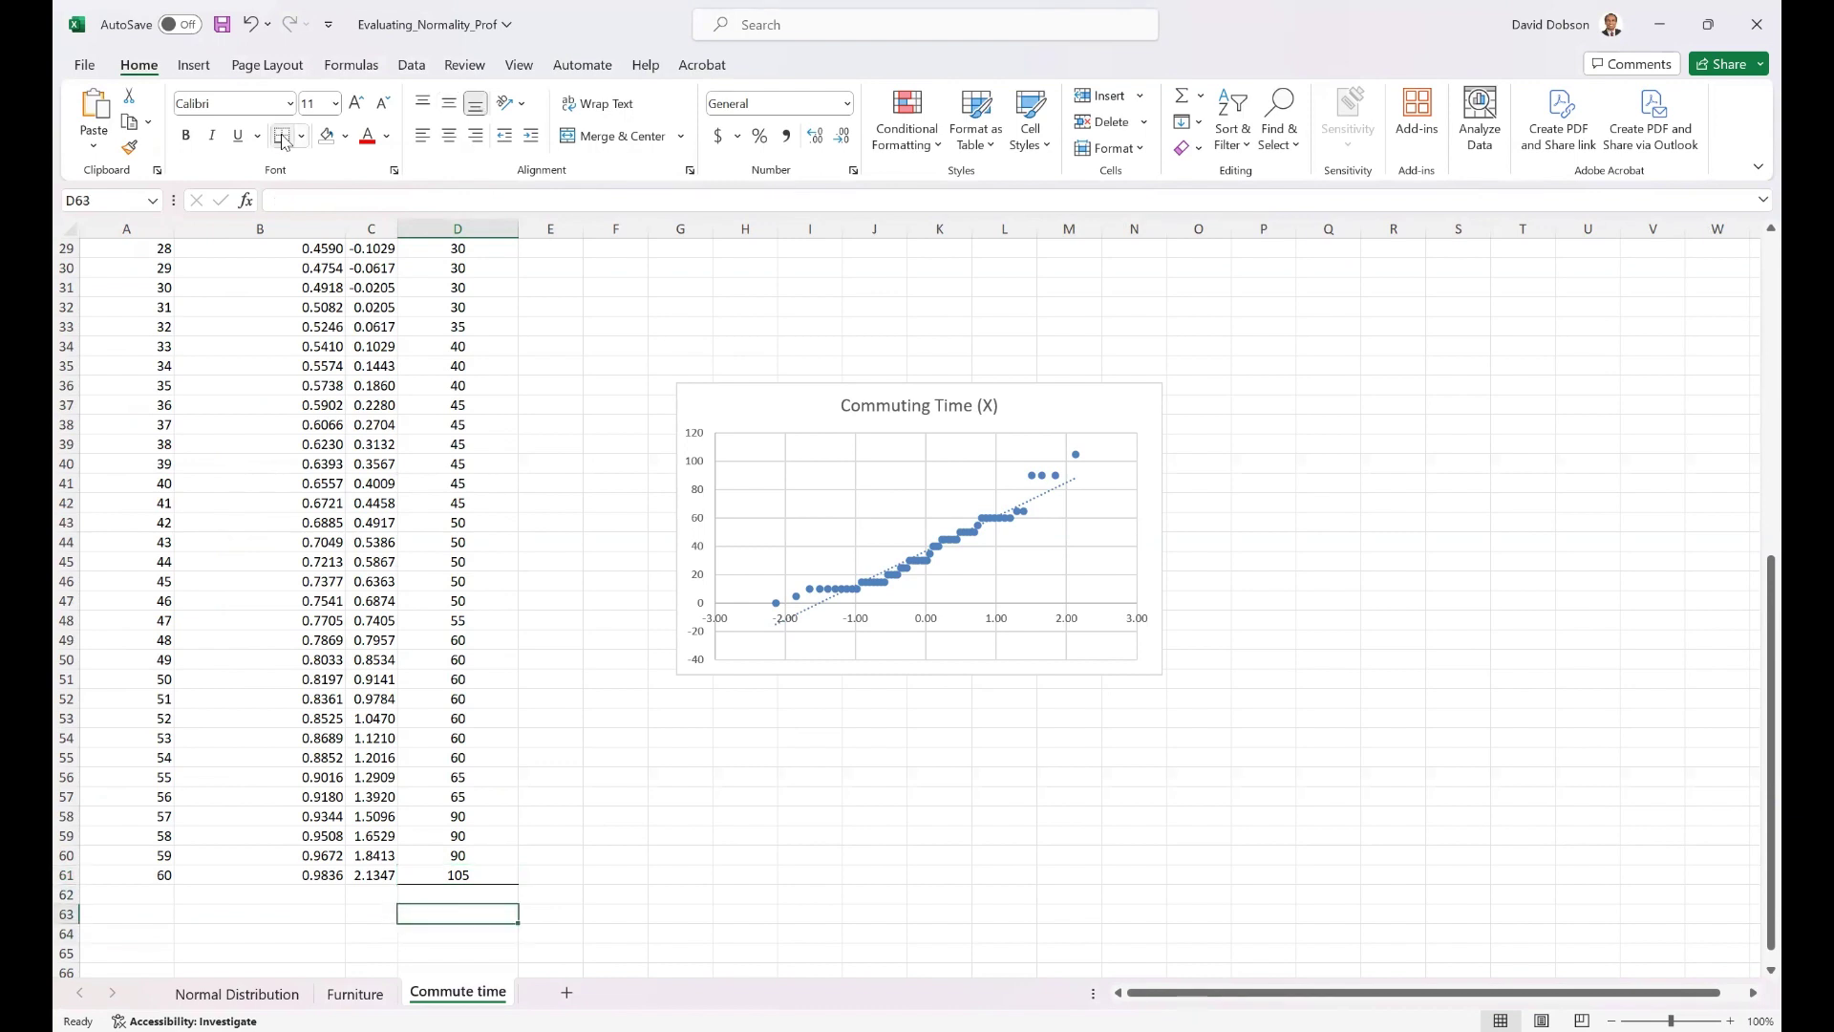
Calculate the mean commuting time in D62 with =AVERAGE(D2:D61)
type("=")
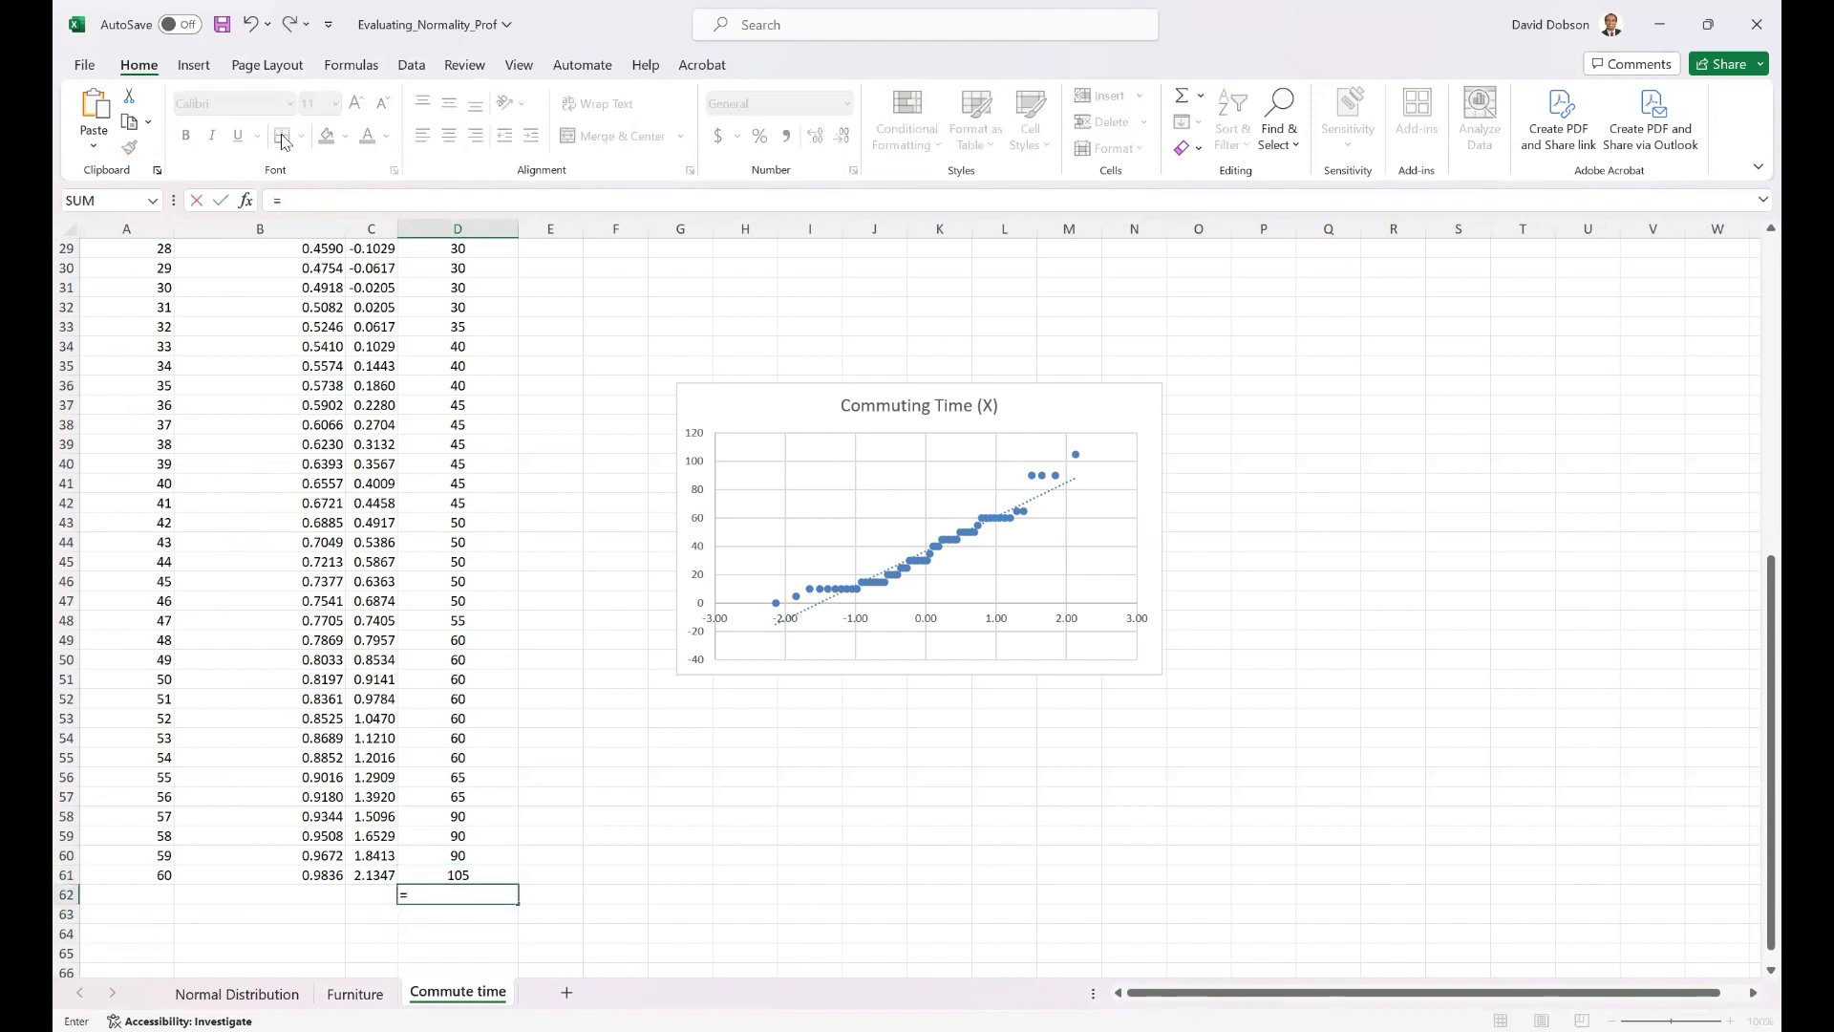
type("av")
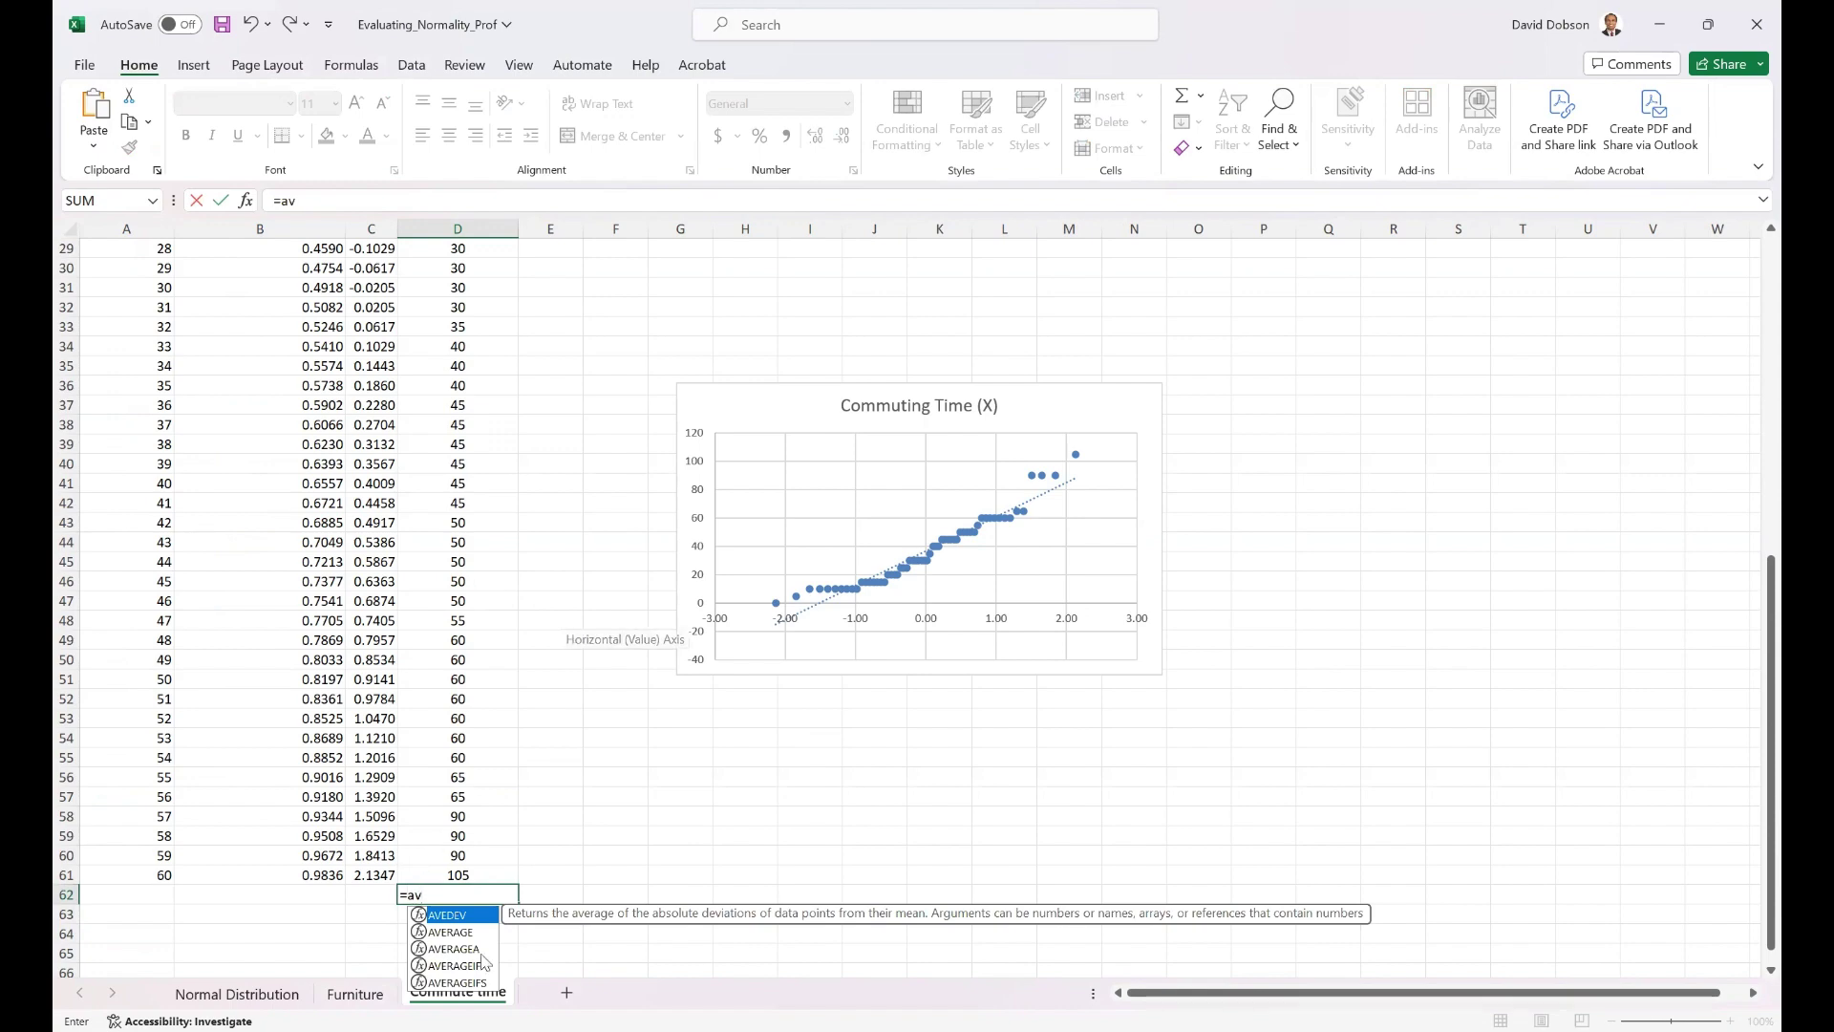
left_click(464, 934)
key("Tab")
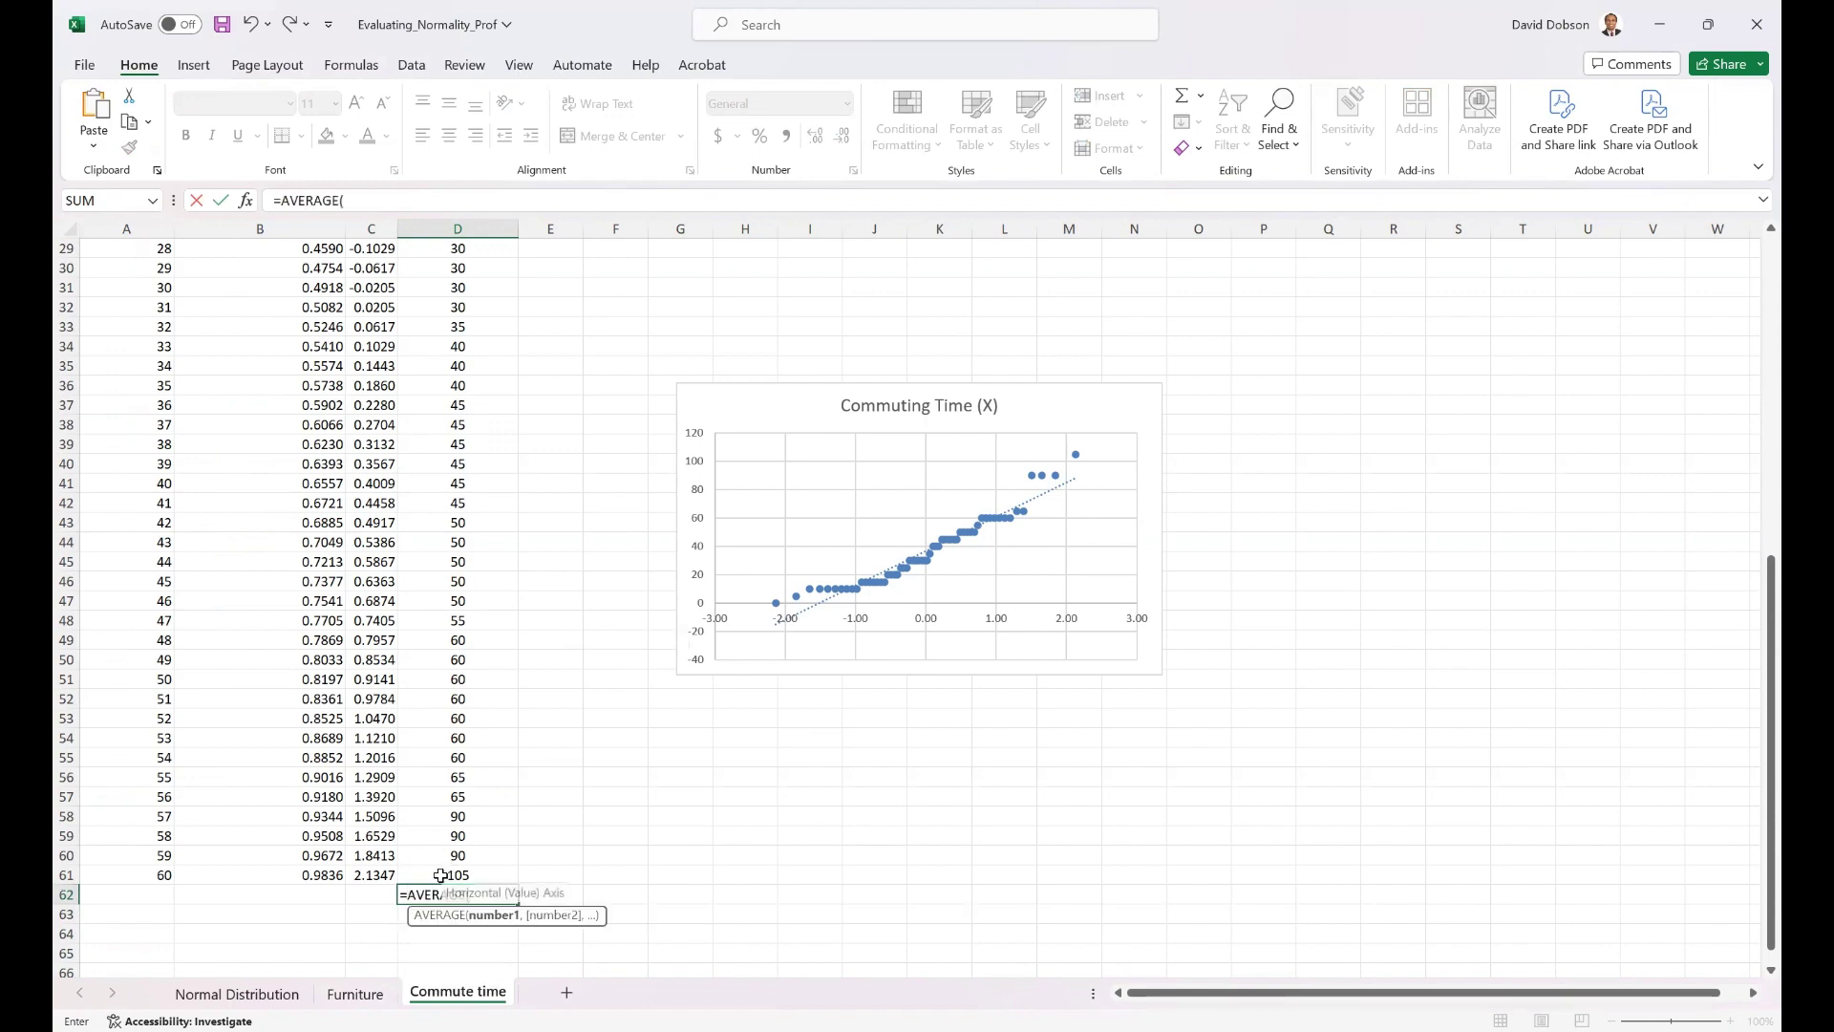
left_click(440, 876)
key("ctrl+shift+Up")
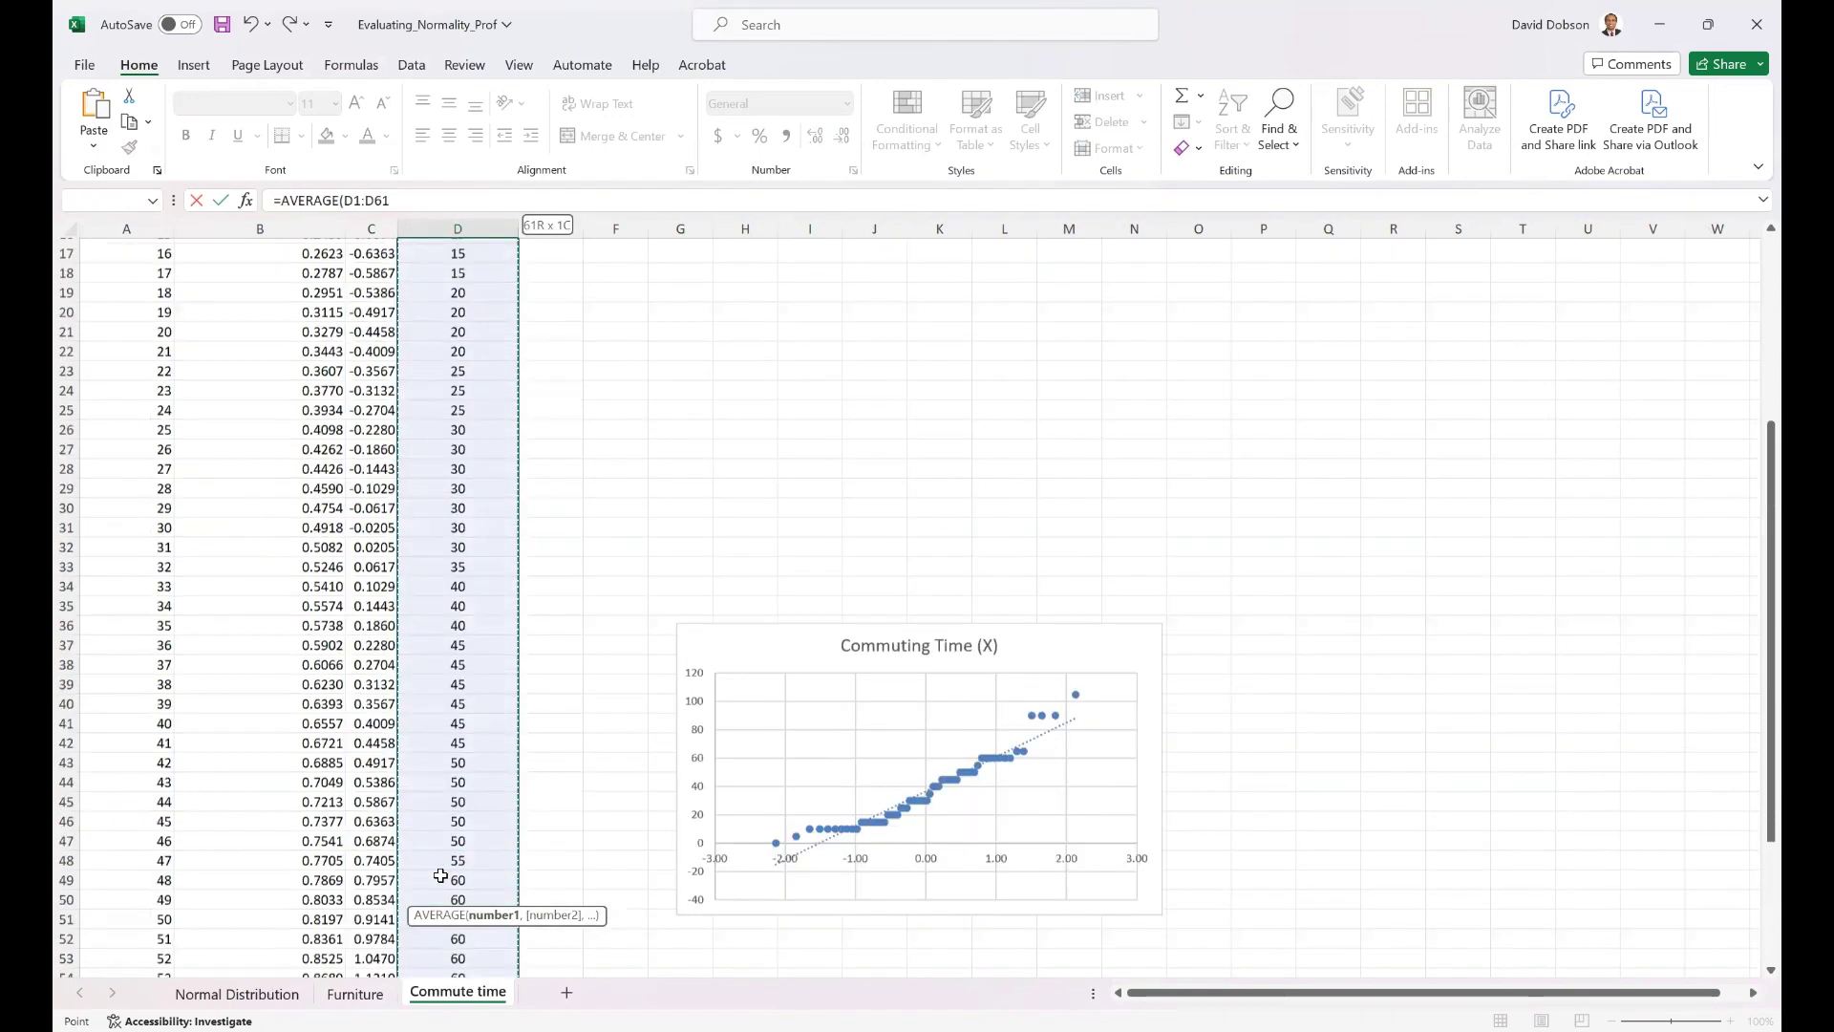
key("shift+Down")
key("Return")
Format the average in D62 as bold and centered with two decimal places
key("Up")
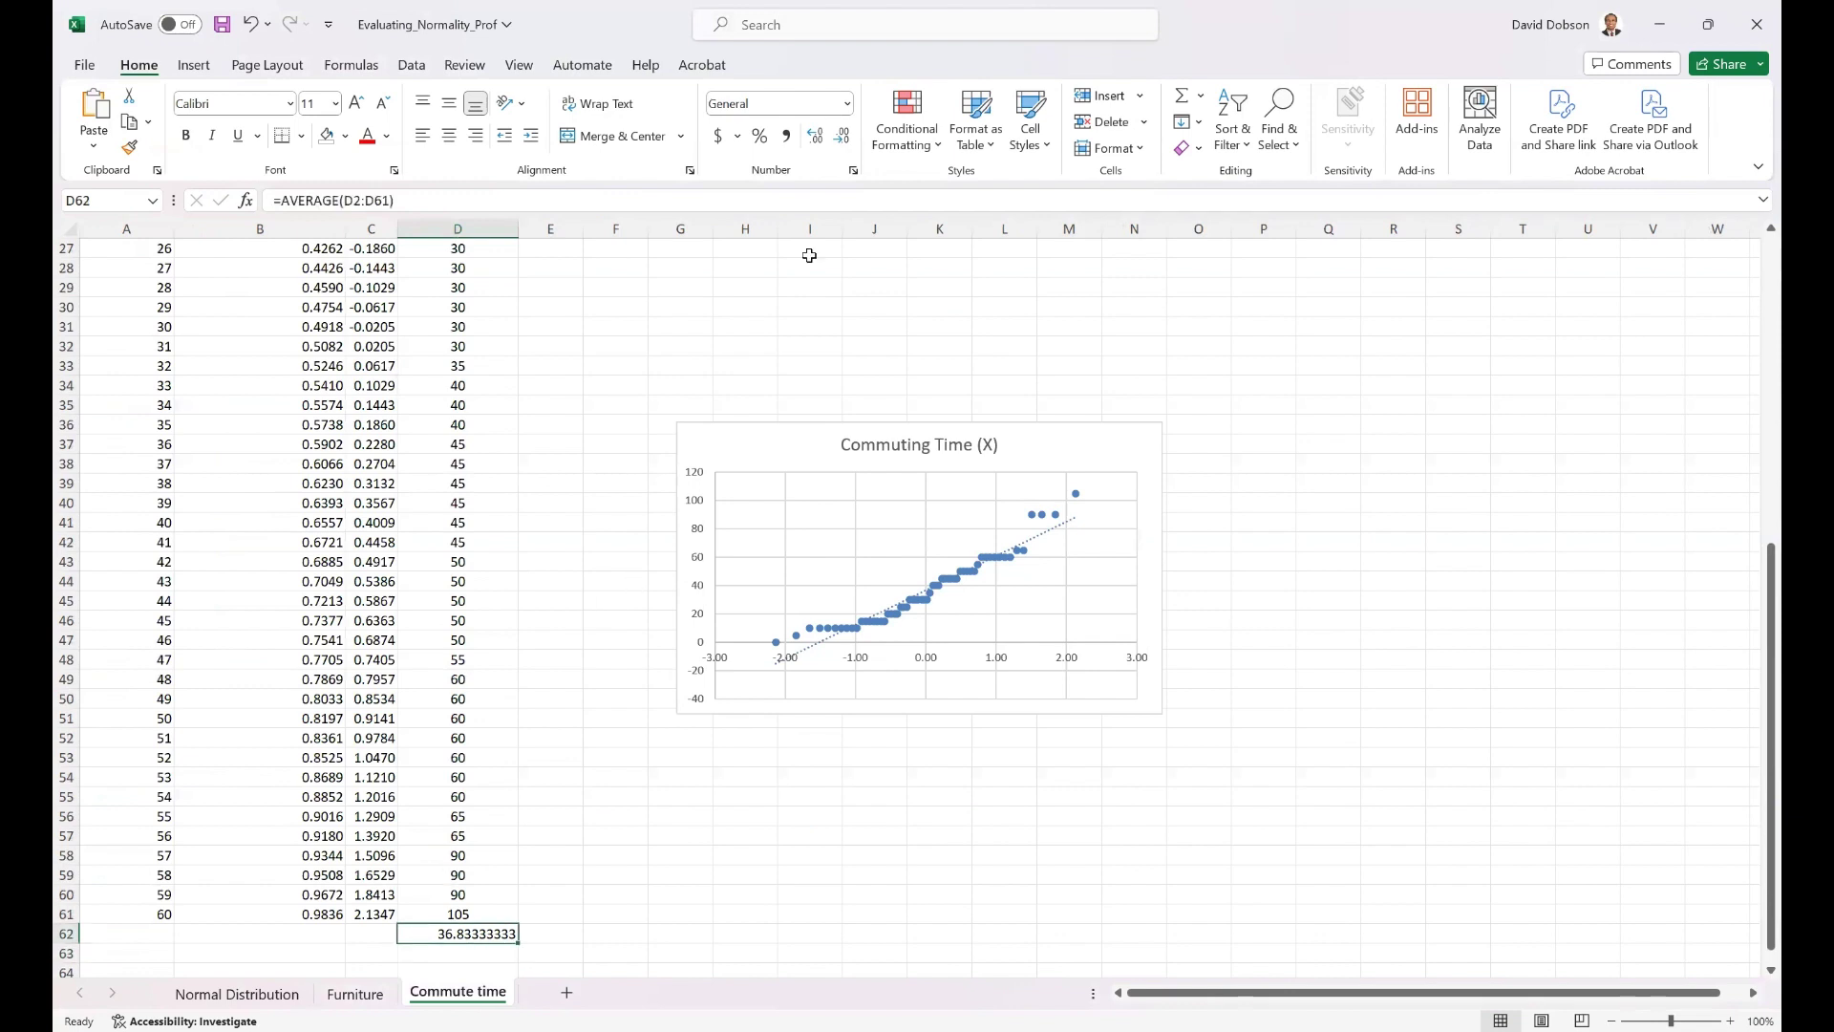
left_click(840, 136)
left_click(841, 136)
left_click(841, 136)
left_click(840, 136)
left_click(840, 135)
key("ctrl+b")
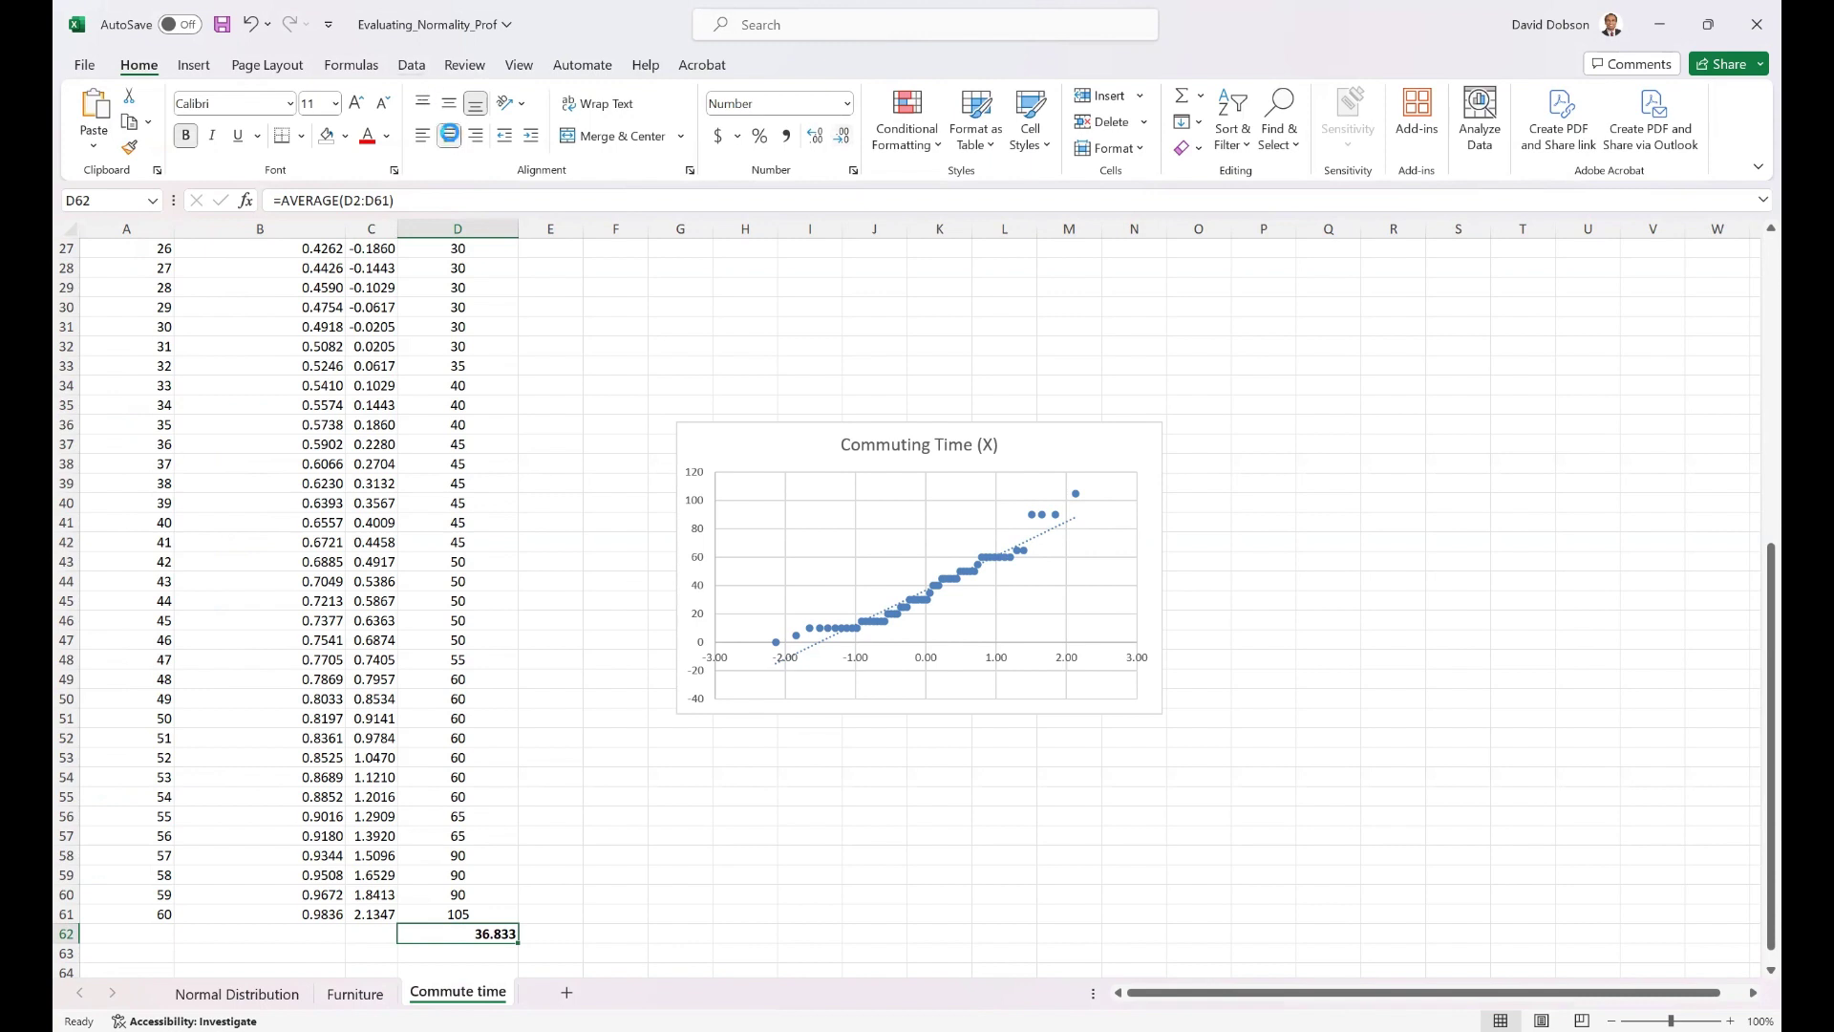
left_click(451, 137)
left_click(840, 140)
Calculate the median commuting time in D63 with =MEDIAN(D2:D61)
left_click(485, 949)
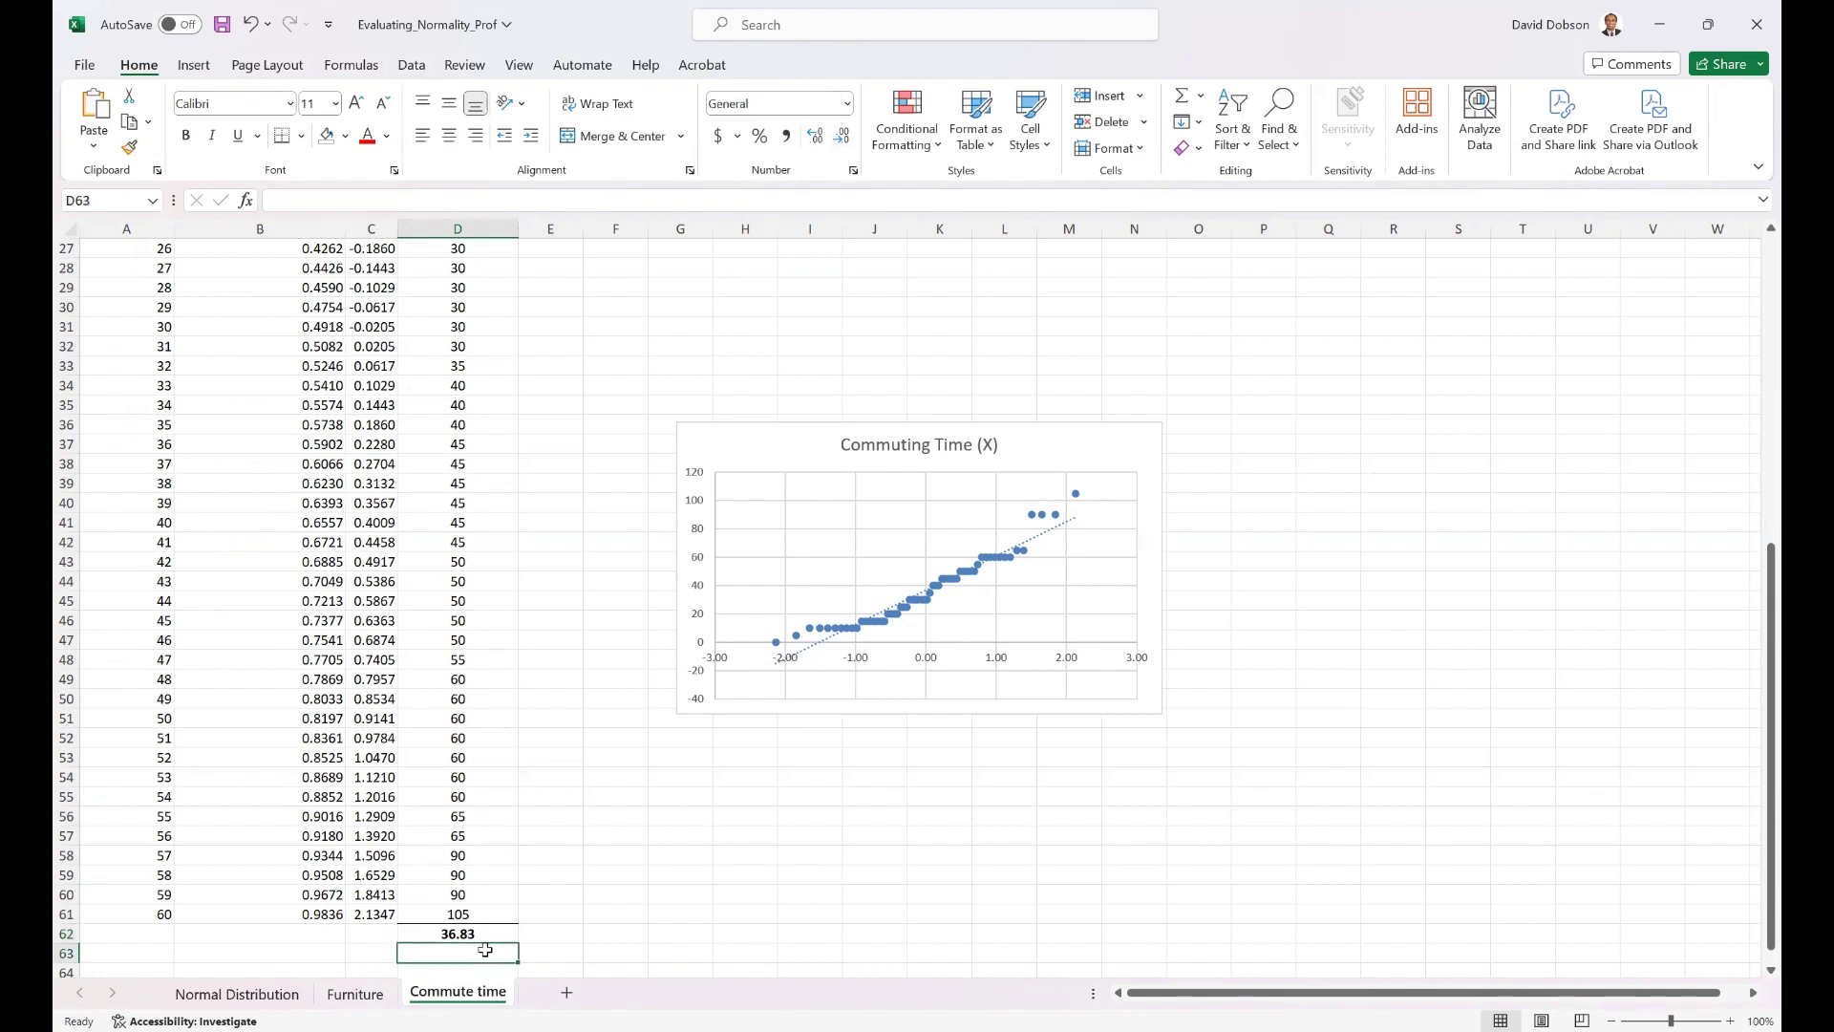
type("=mo")
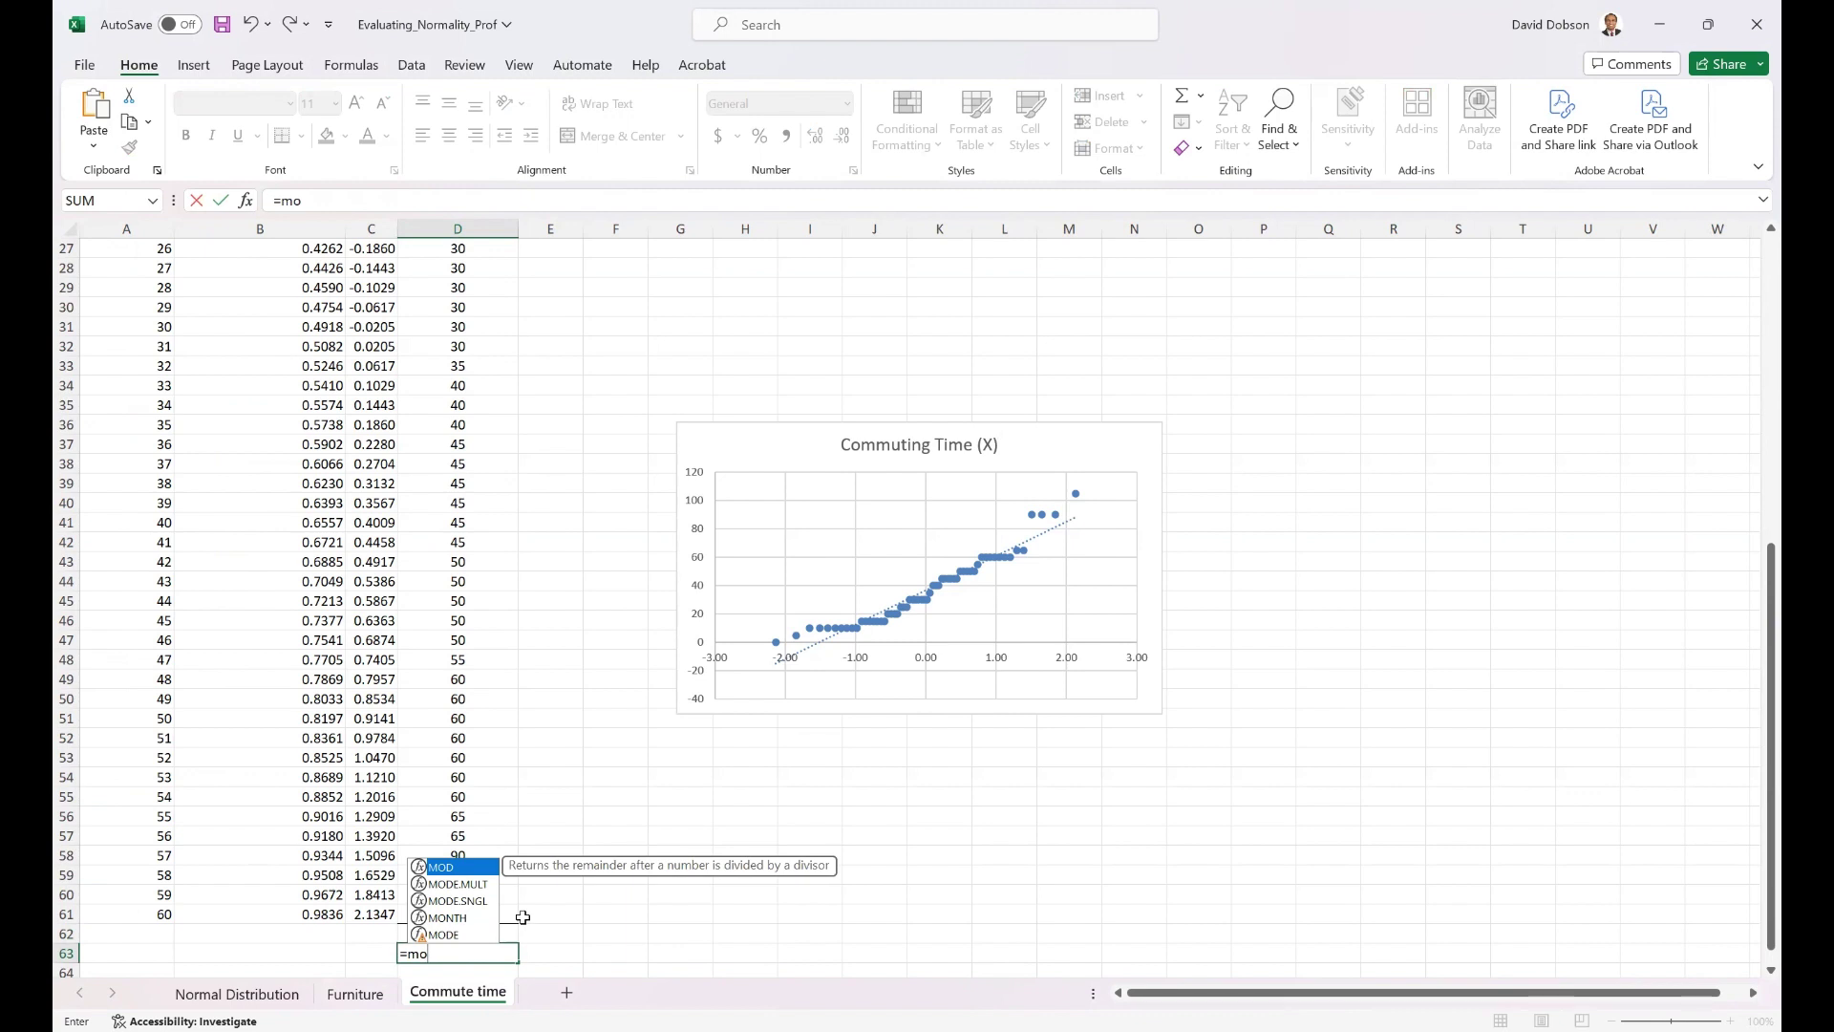
key("BackSpace")
key("BackSpace")
type("med")
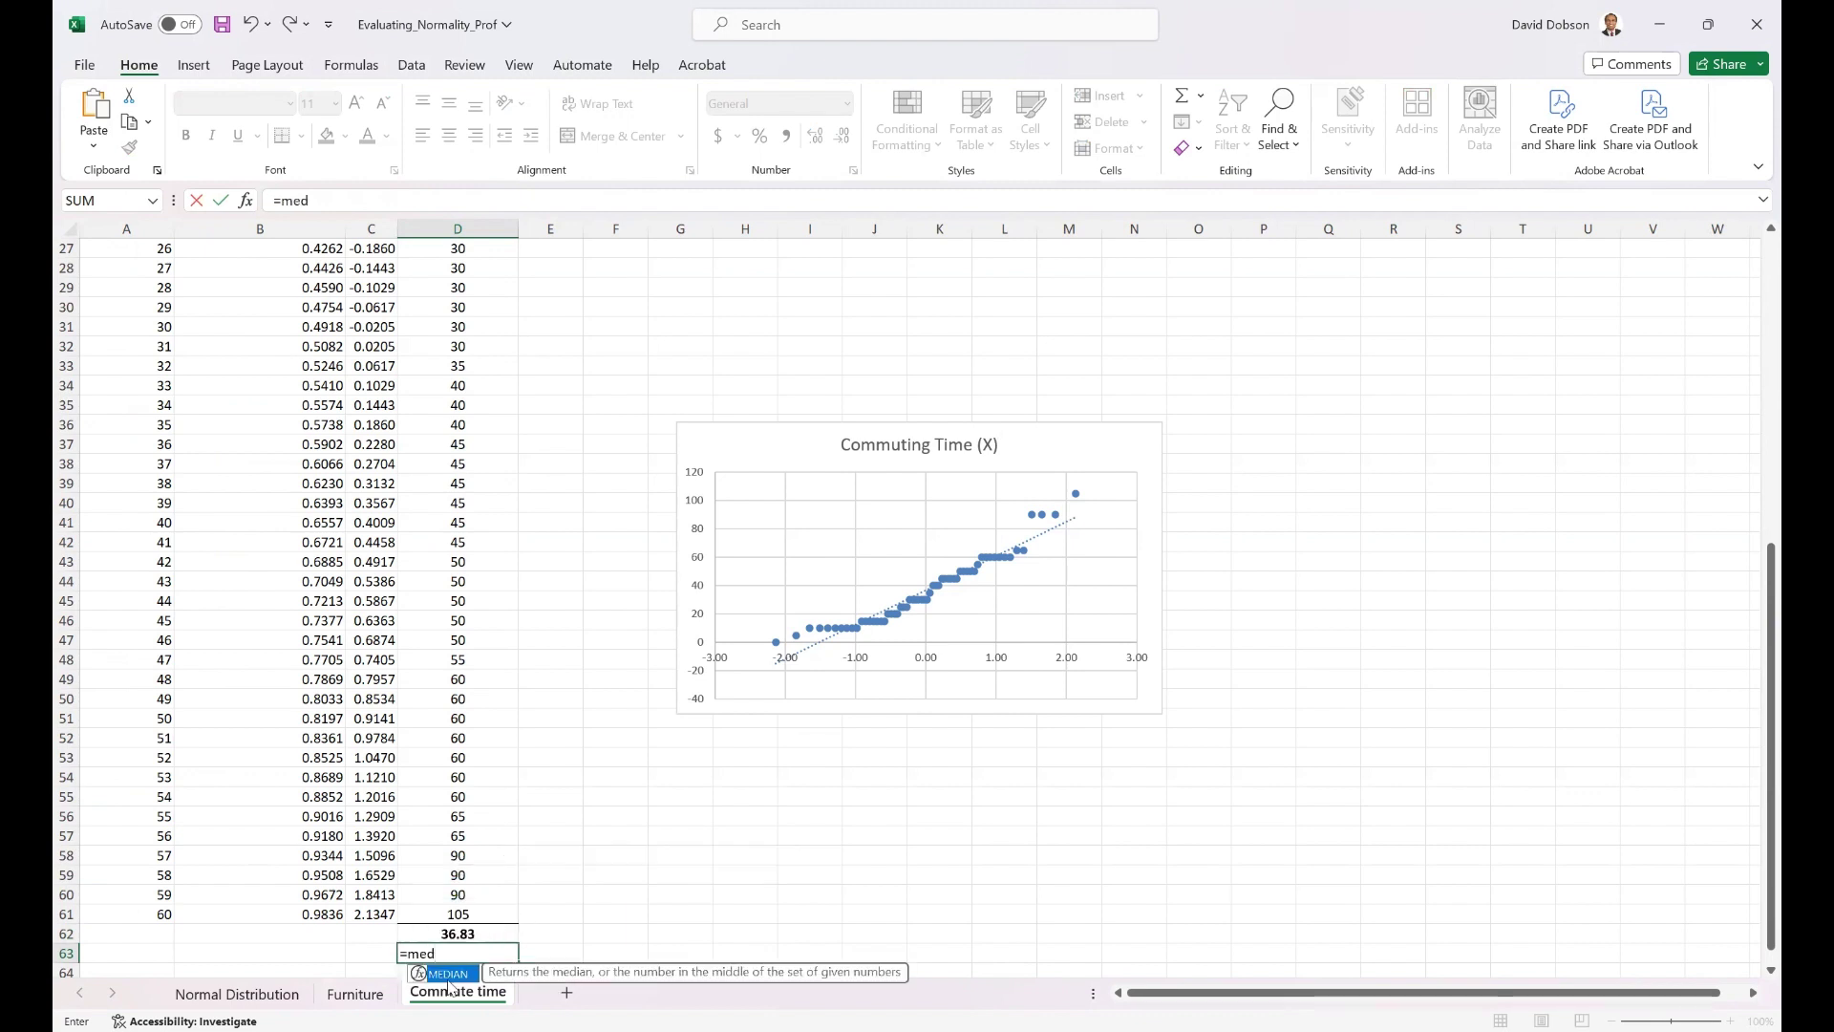
double_click(447, 973)
left_click(443, 915)
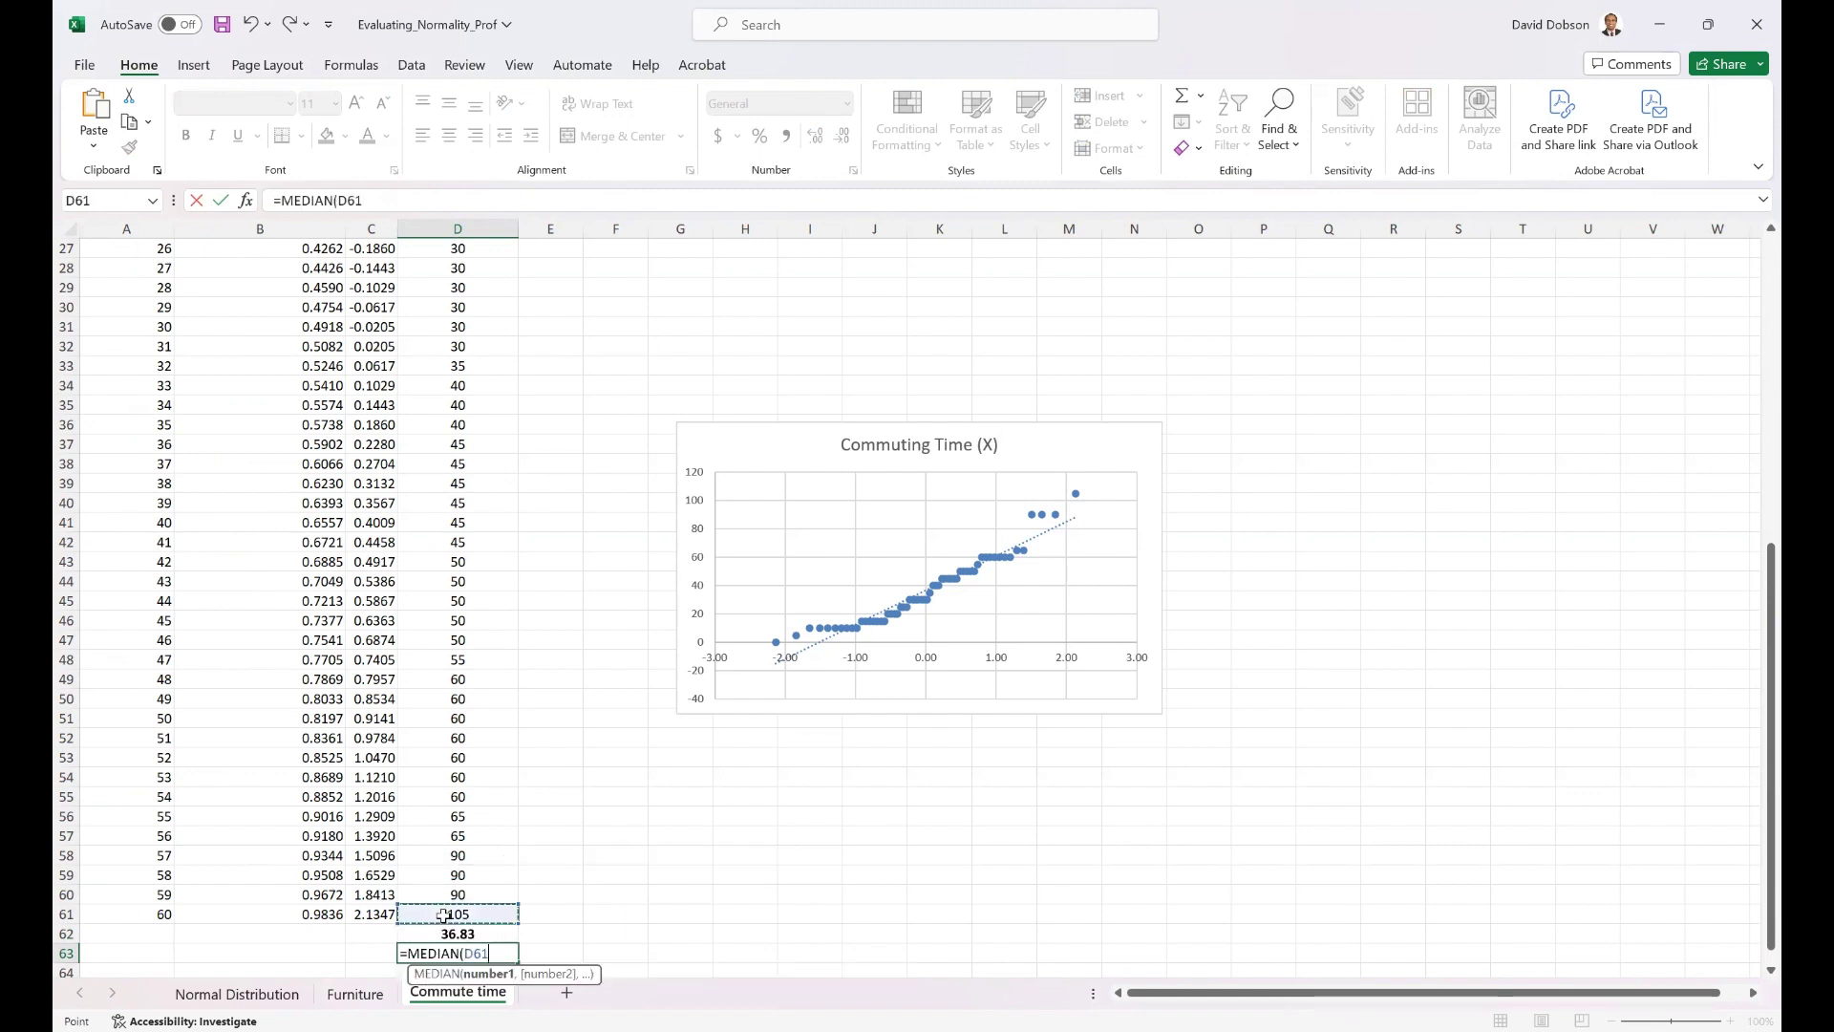
key("ctrl+shift+Up")
key("shift+Down")
key("Return")
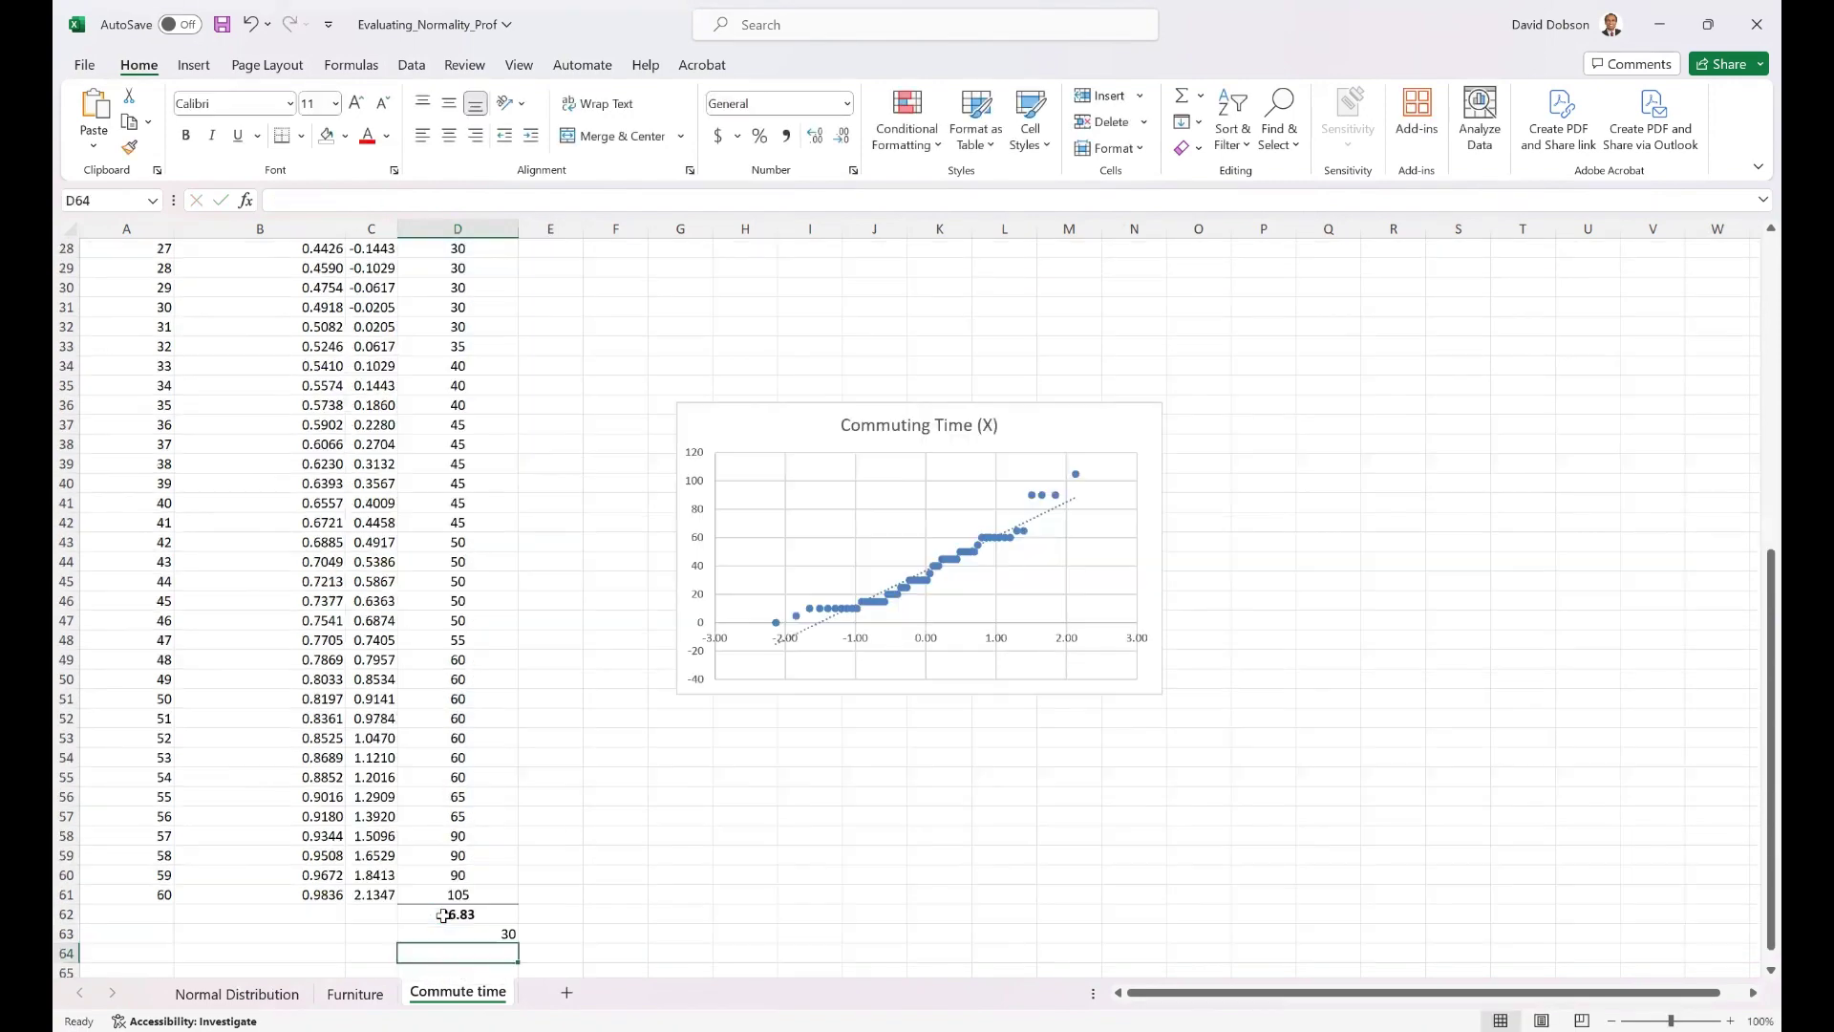
Format the median in D63 as bold and centered
key("Up")
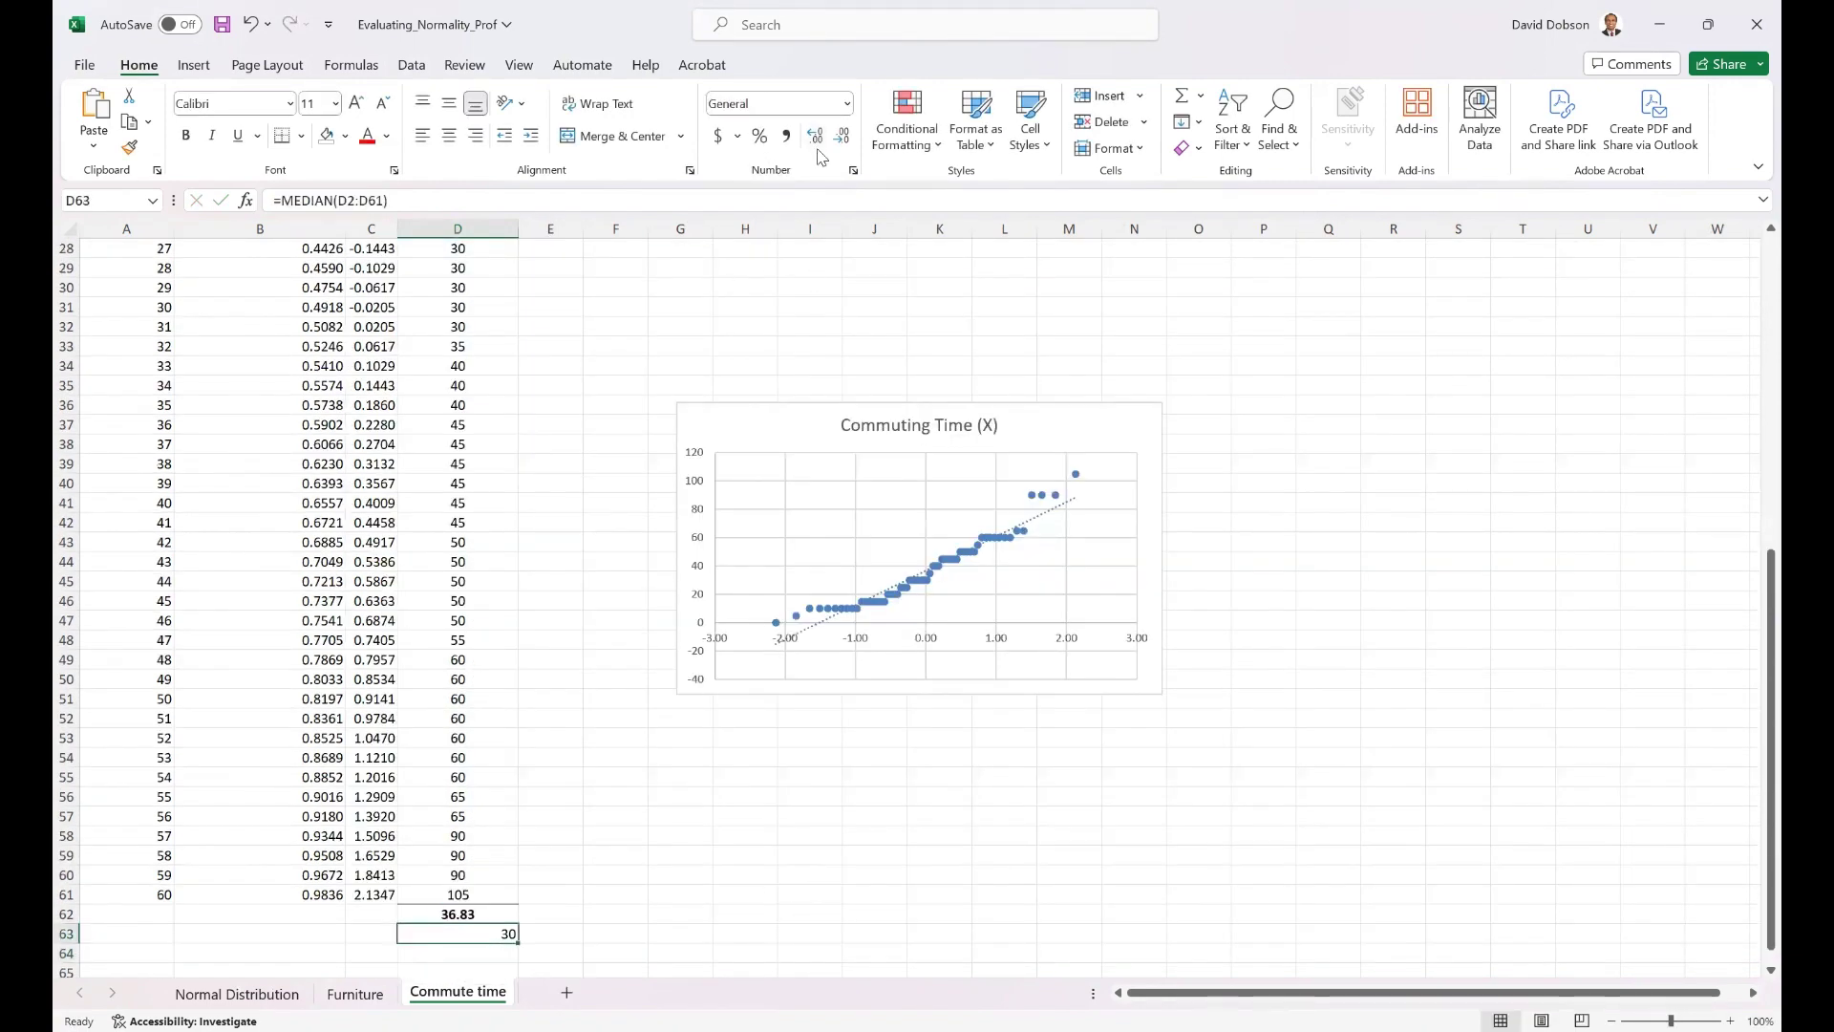
left_click(447, 137)
key("Return")
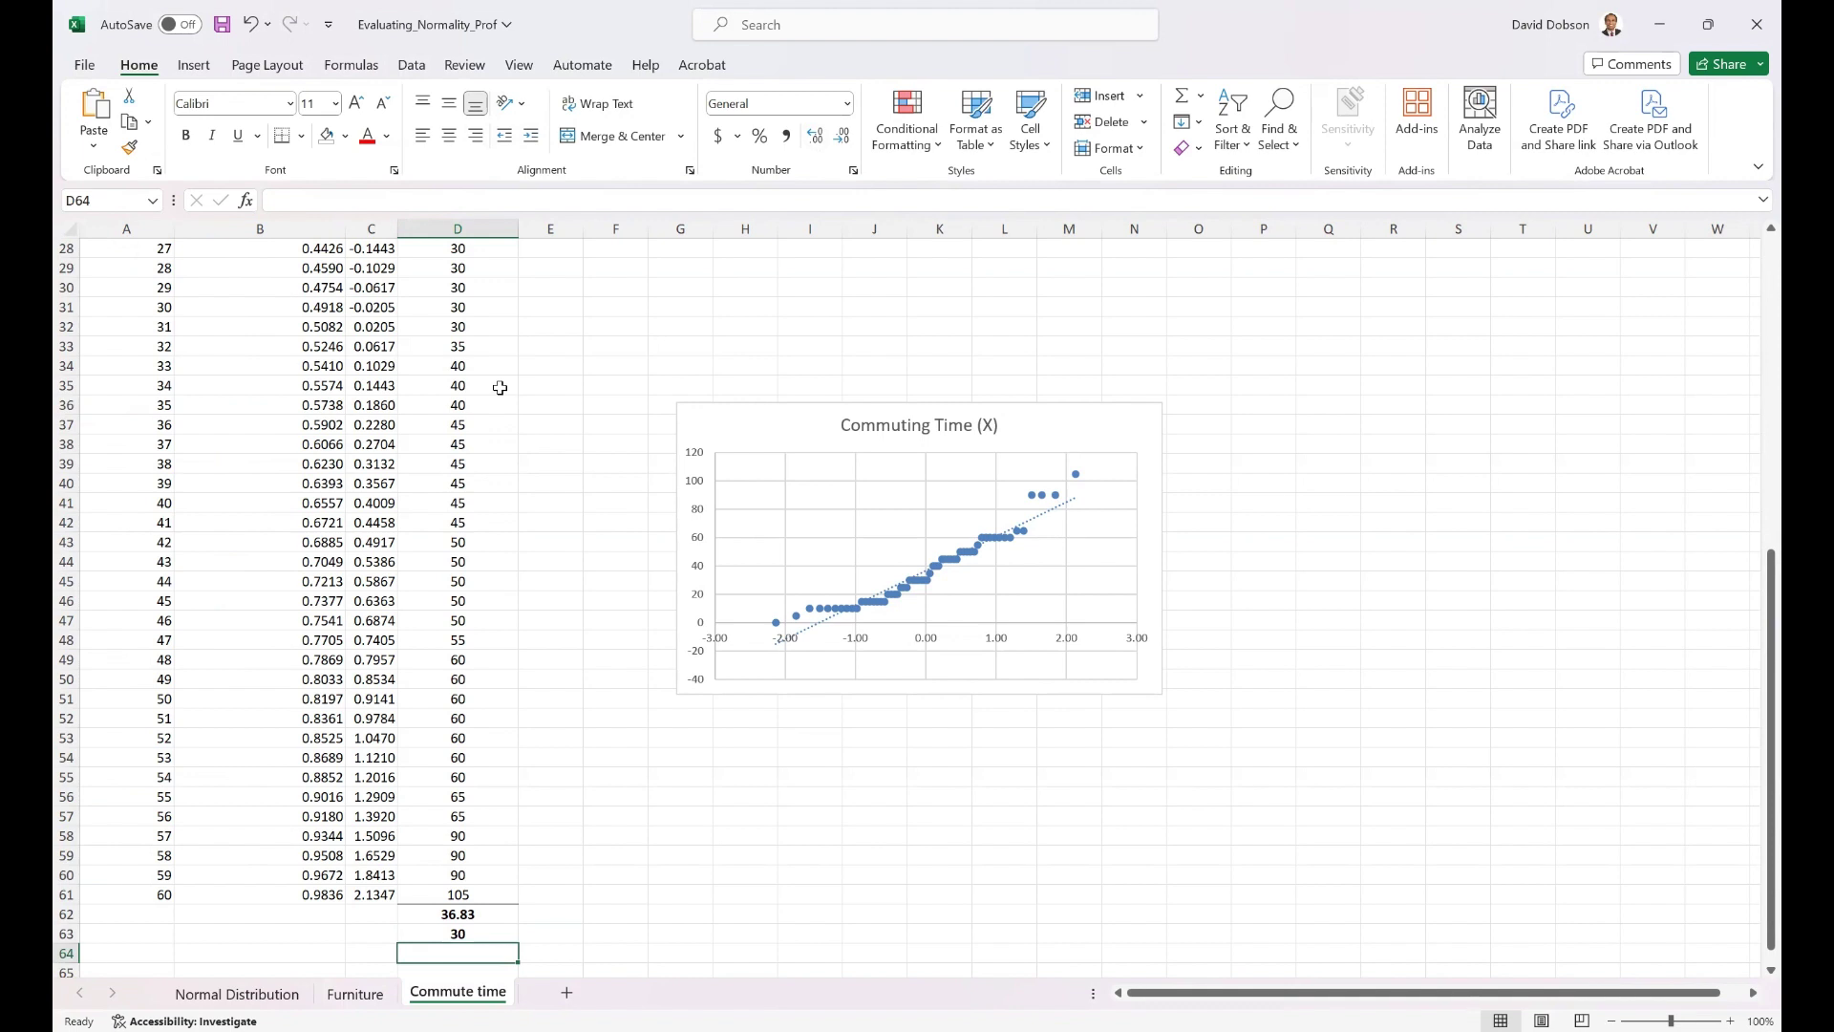
Calculate the skewness of the commuting times in D64 with =SKEW(D2:D61)
type("=")
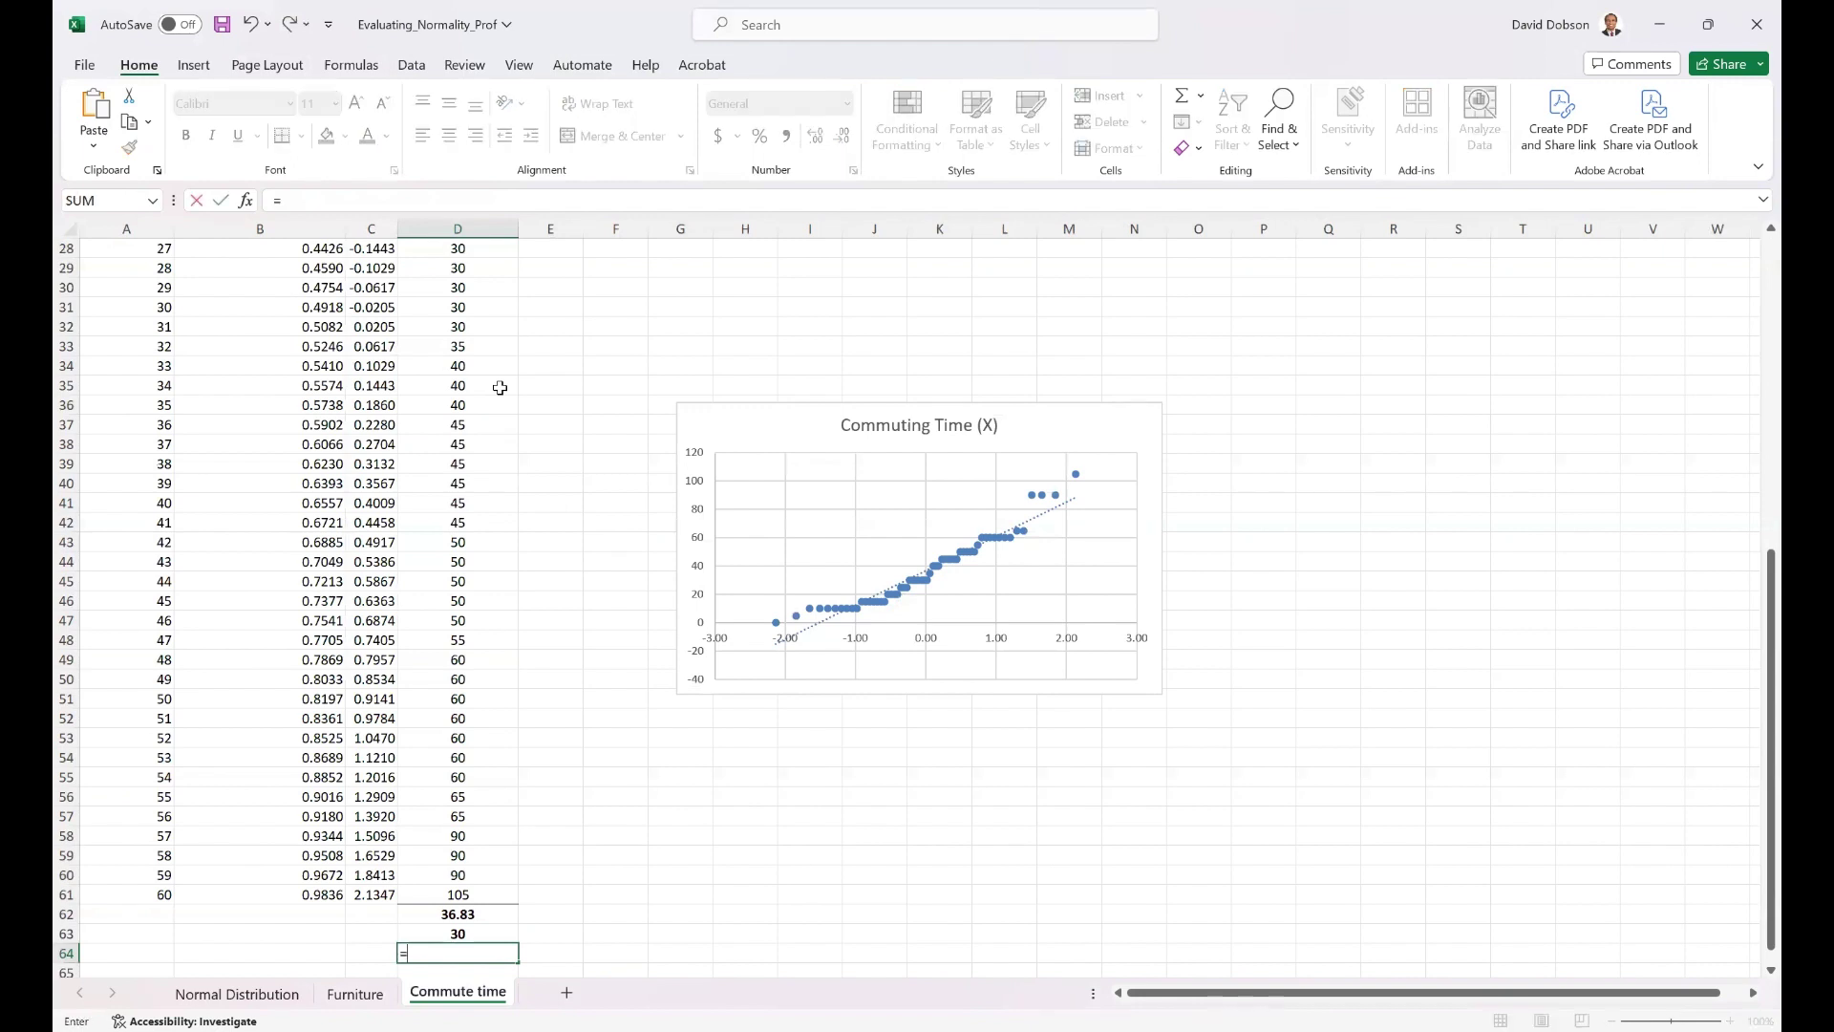
type("sk")
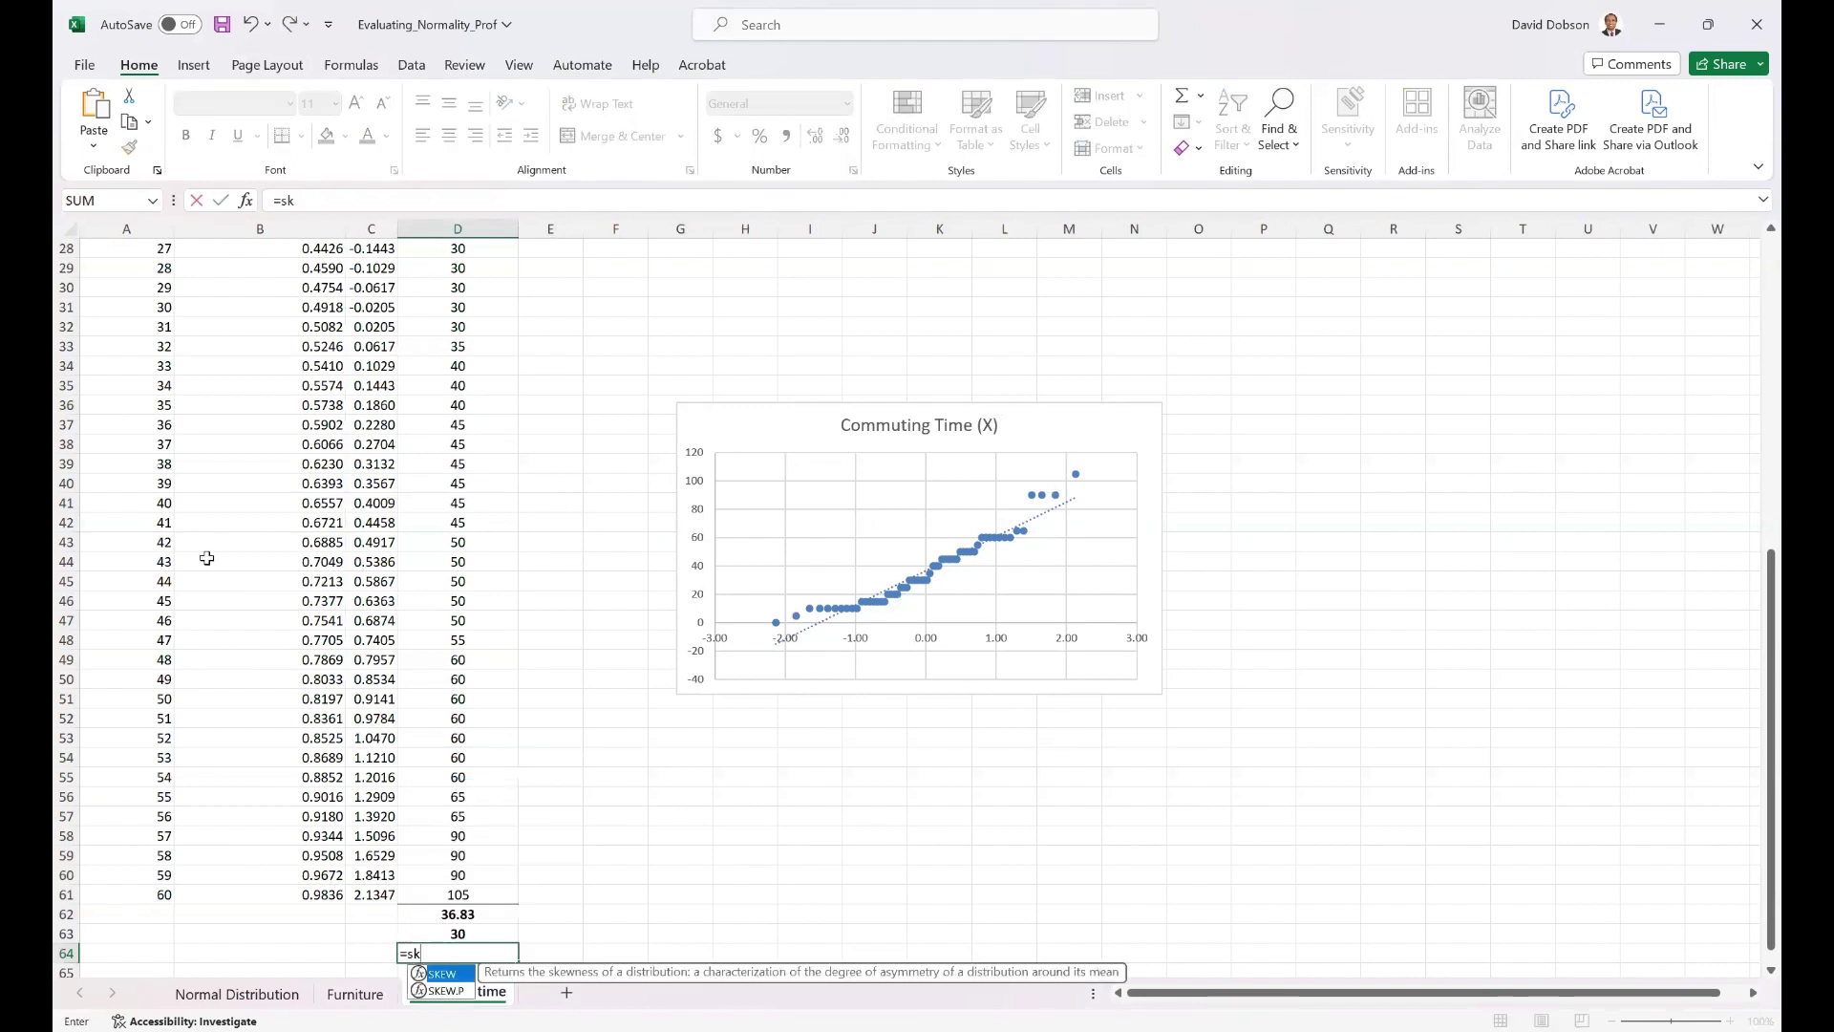
double_click(441, 973)
left_click_drag(463, 893, 462, 877)
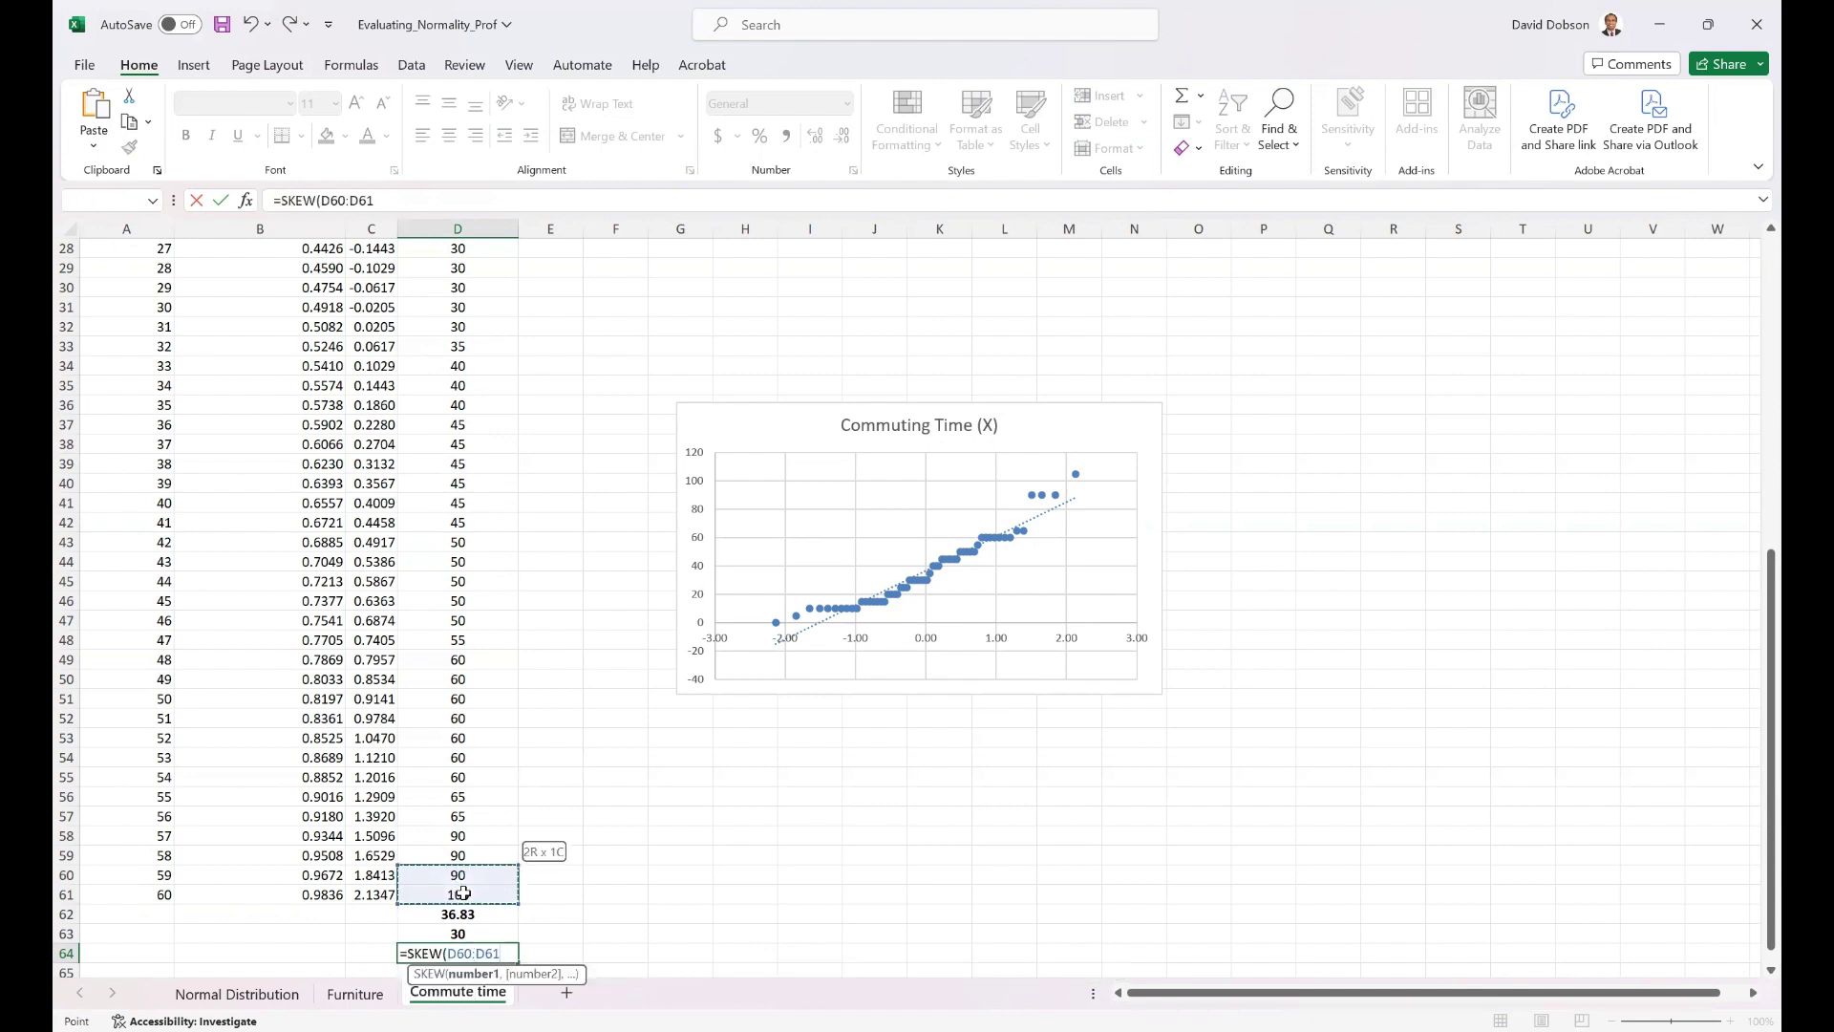
key("ctrl+shift+Up")
key("shift+Down")
key("ctrl+Return")
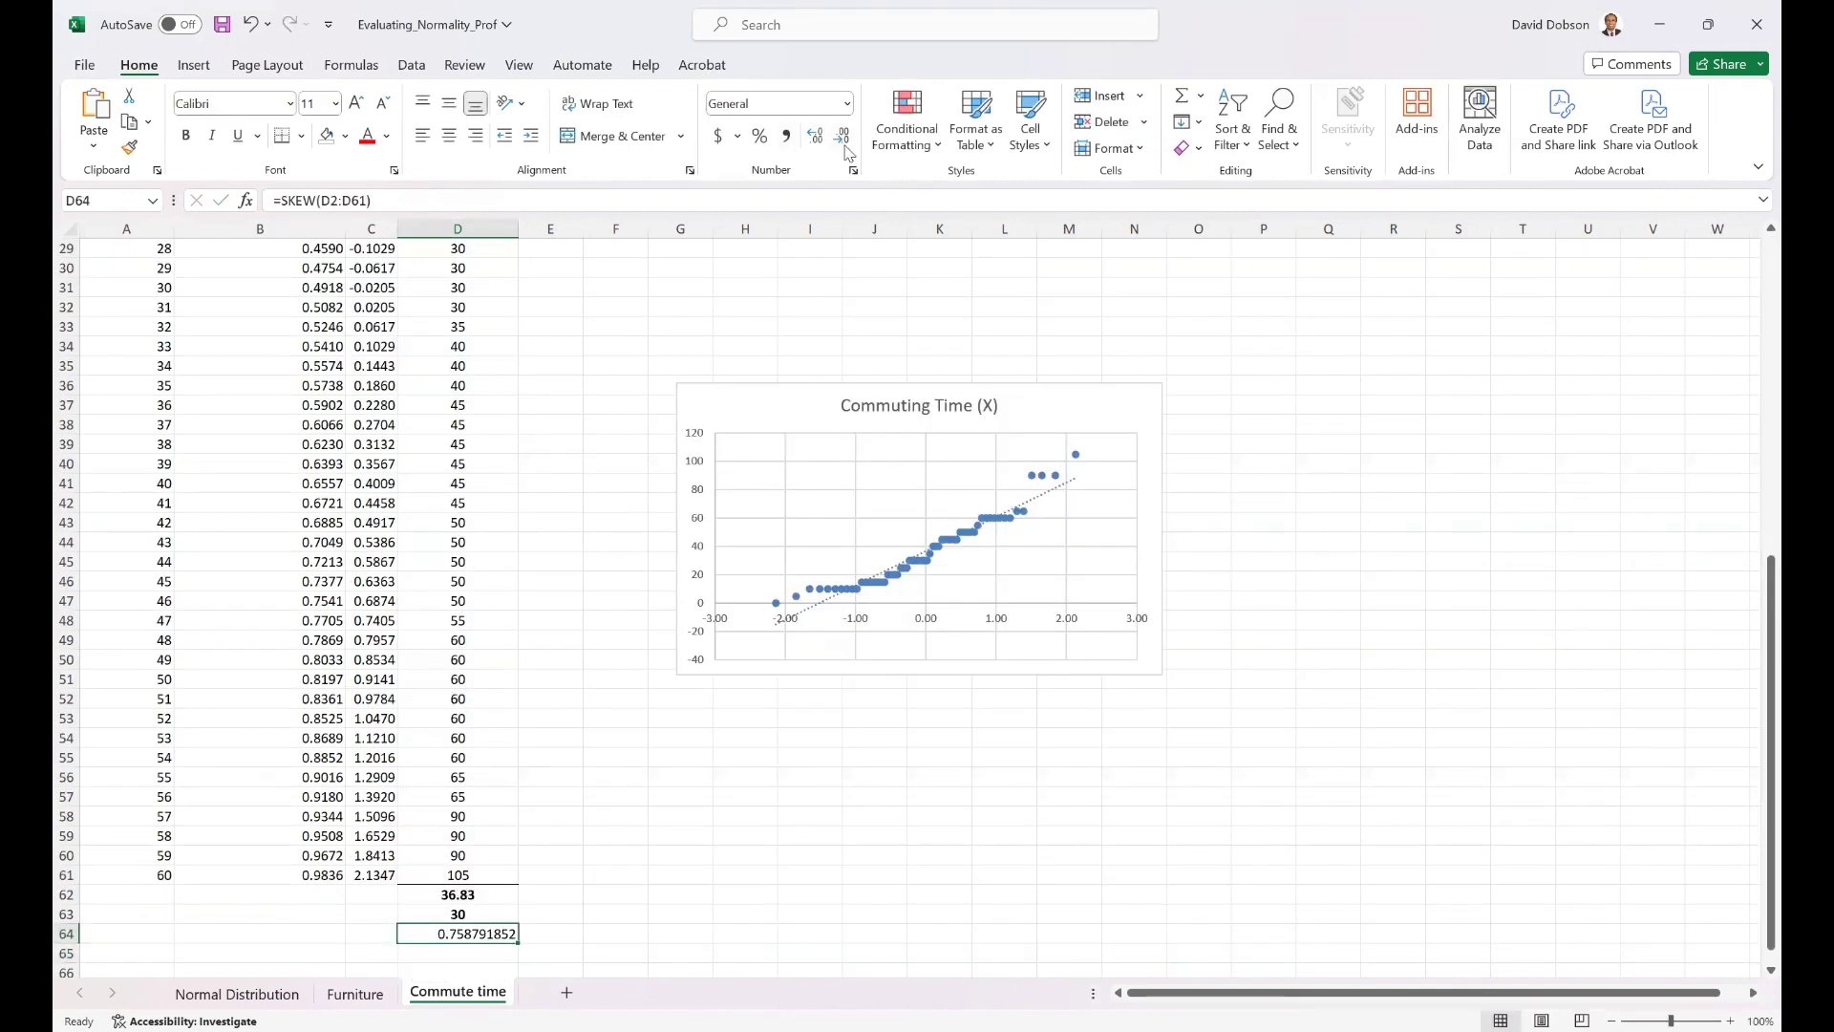
Format the skewness in D64 with two decimal places and center it
key("alt+Tab")
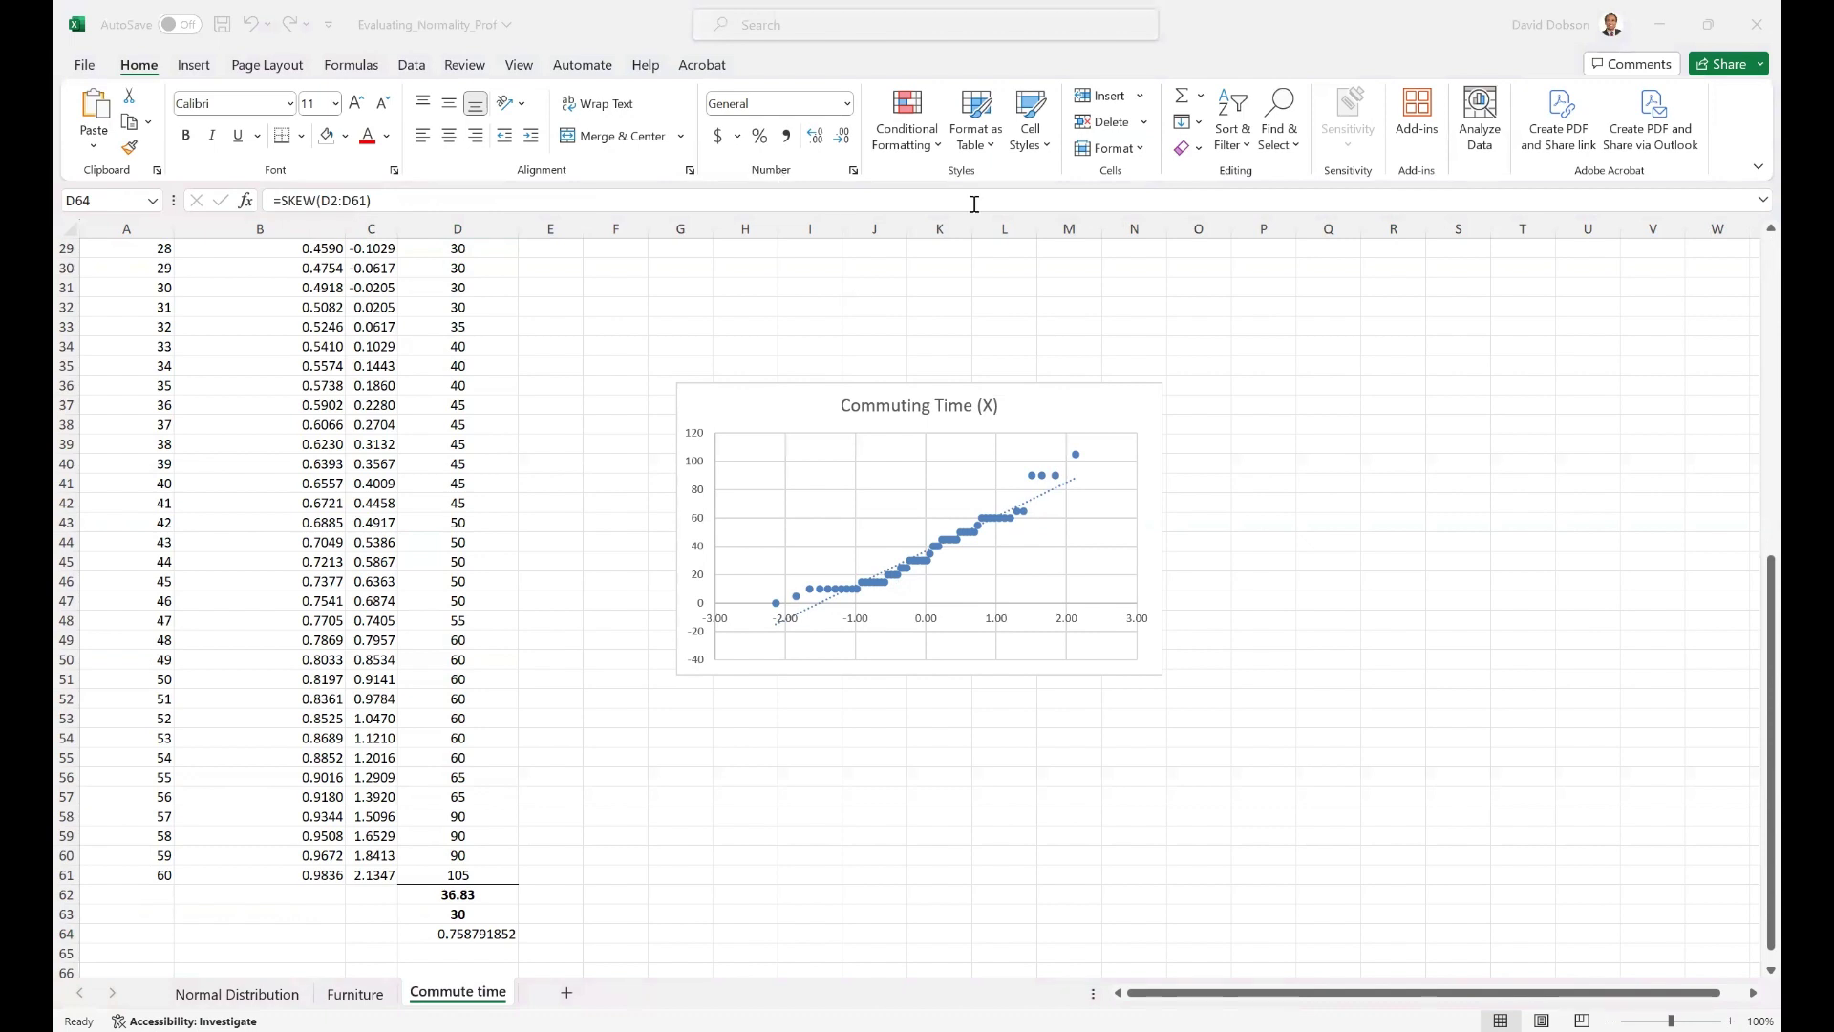
left_click(842, 137)
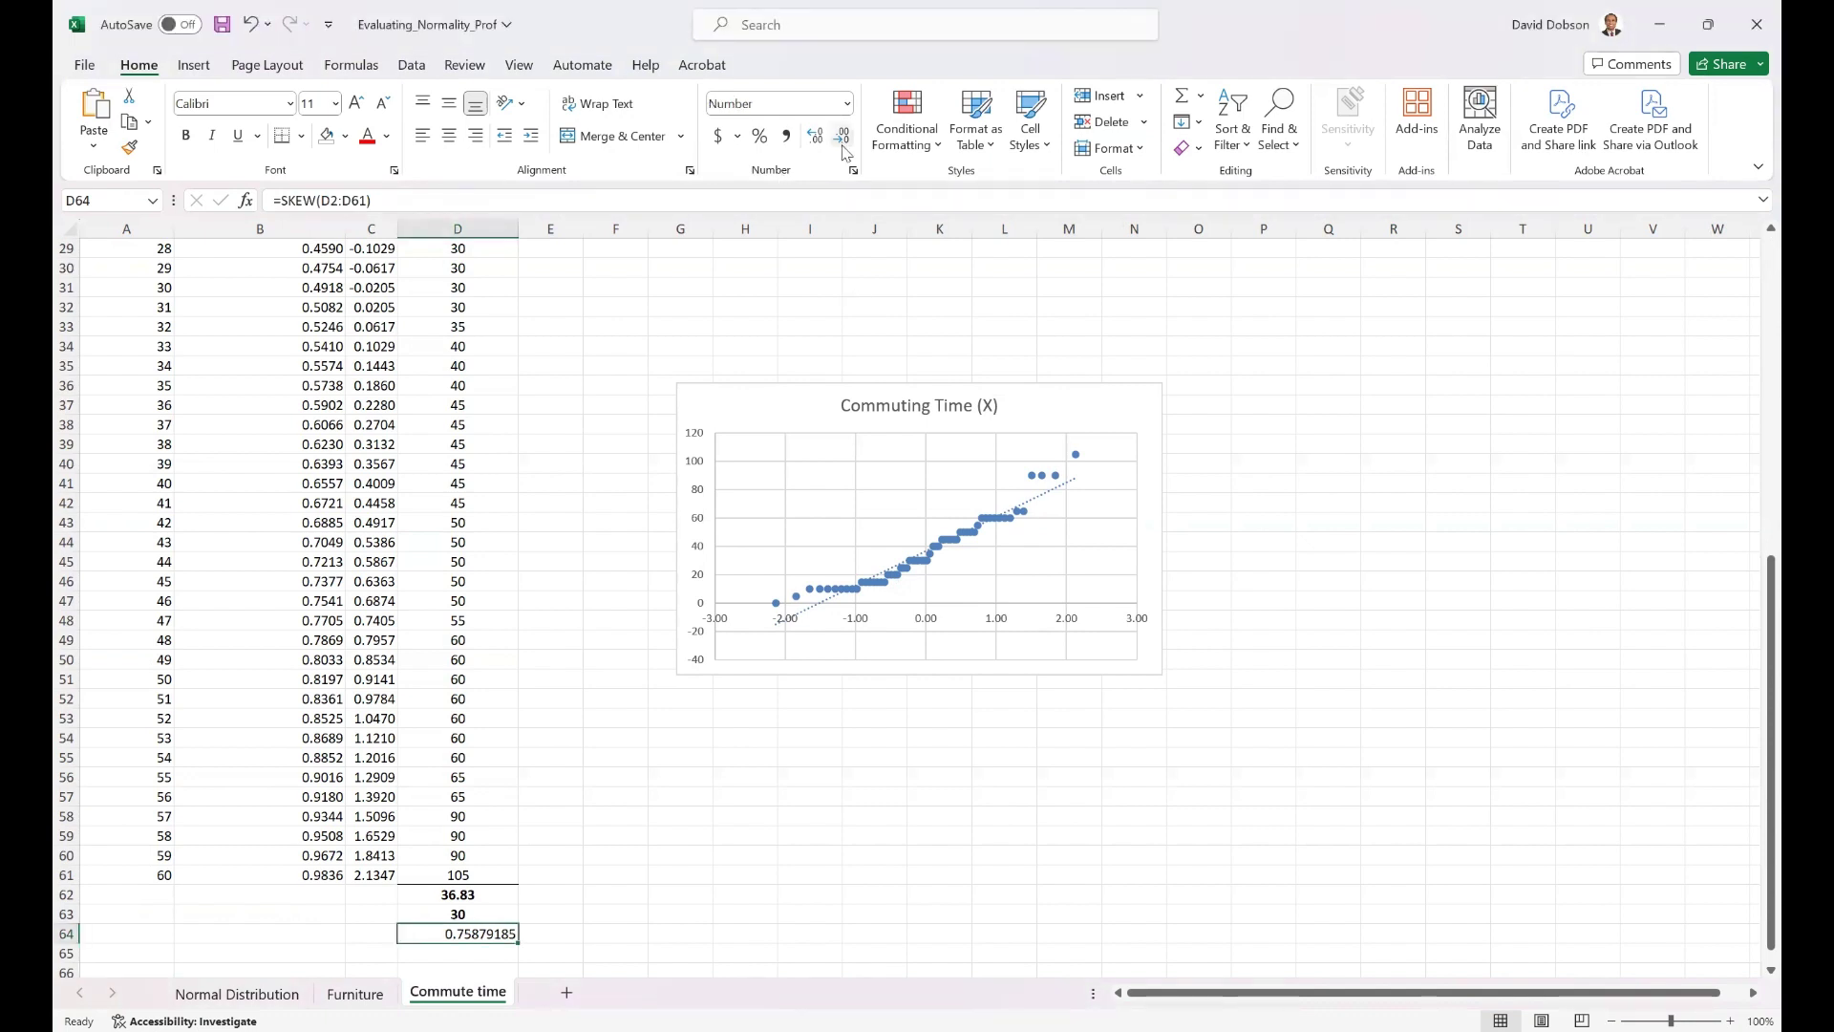
left_click(843, 137)
left_click(842, 137)
left_click(842, 137)
left_click(843, 136)
left_click(843, 137)
left_click(842, 137)
left_click(448, 136)
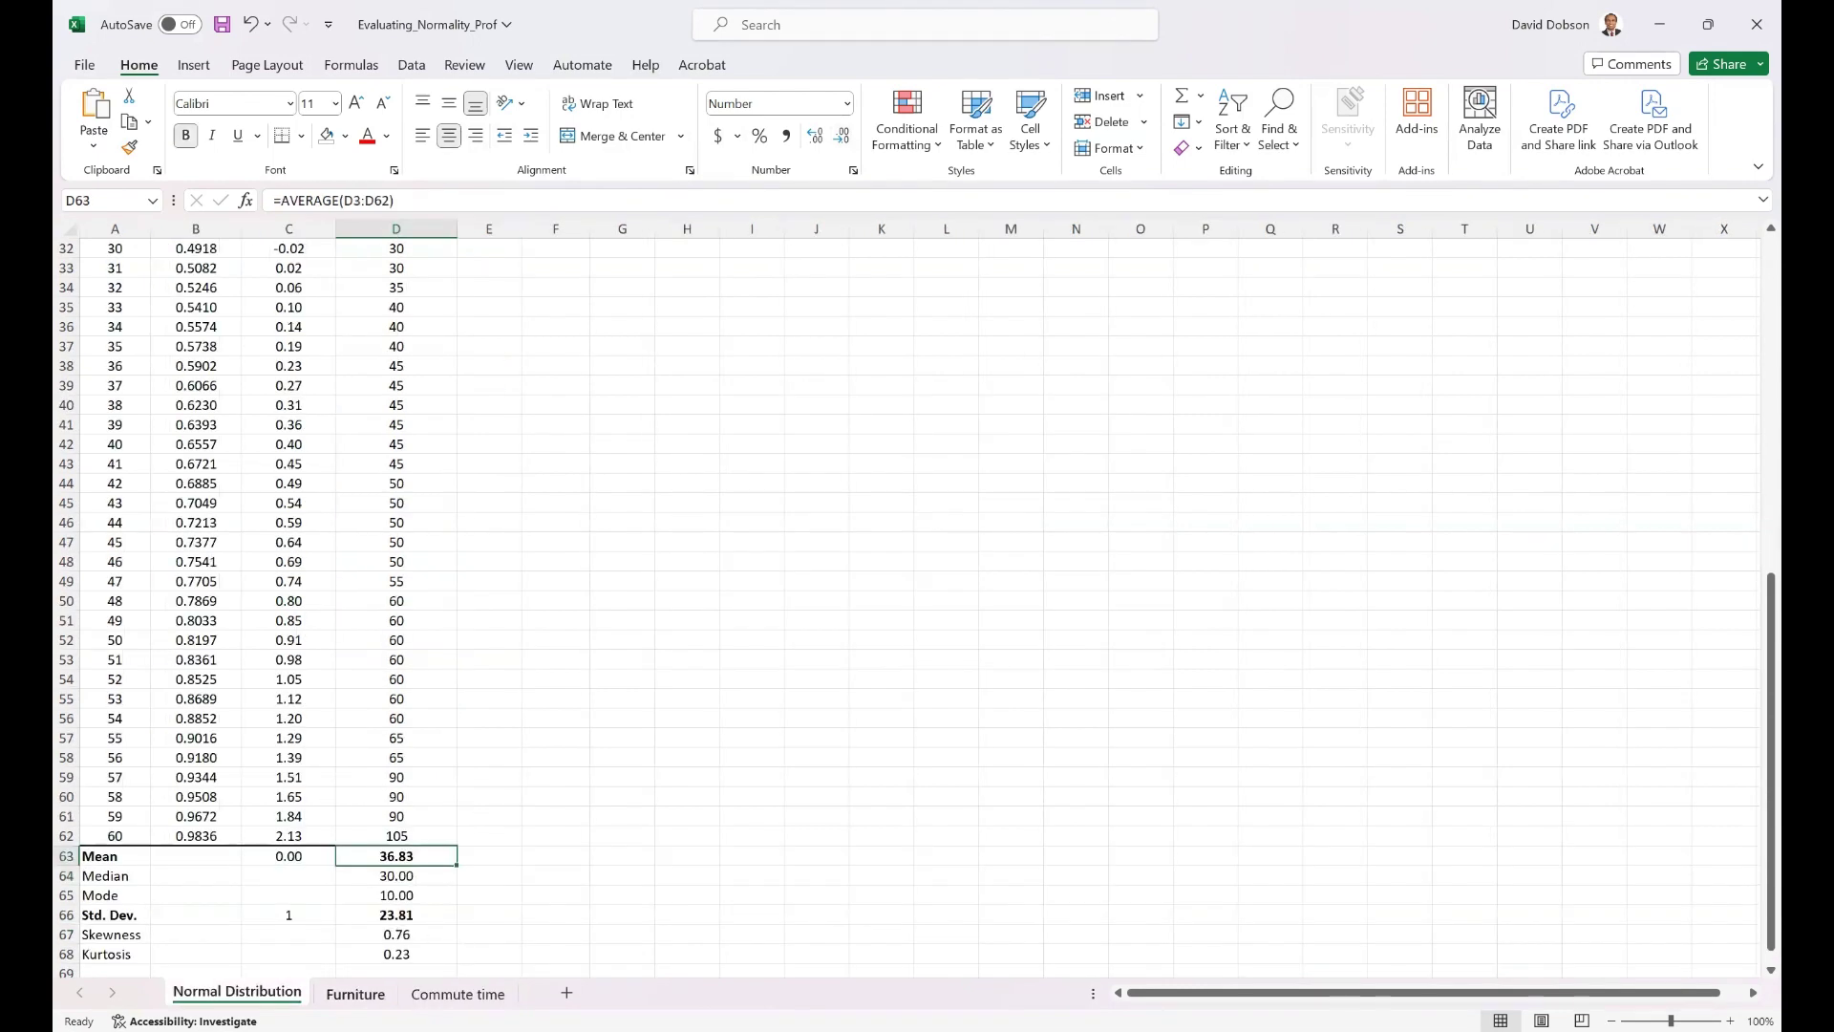
Review the commuting time column on the Commute time sheet from the header to the summary statistics below the data
left_click(452, 995)
left_click(482, 715)
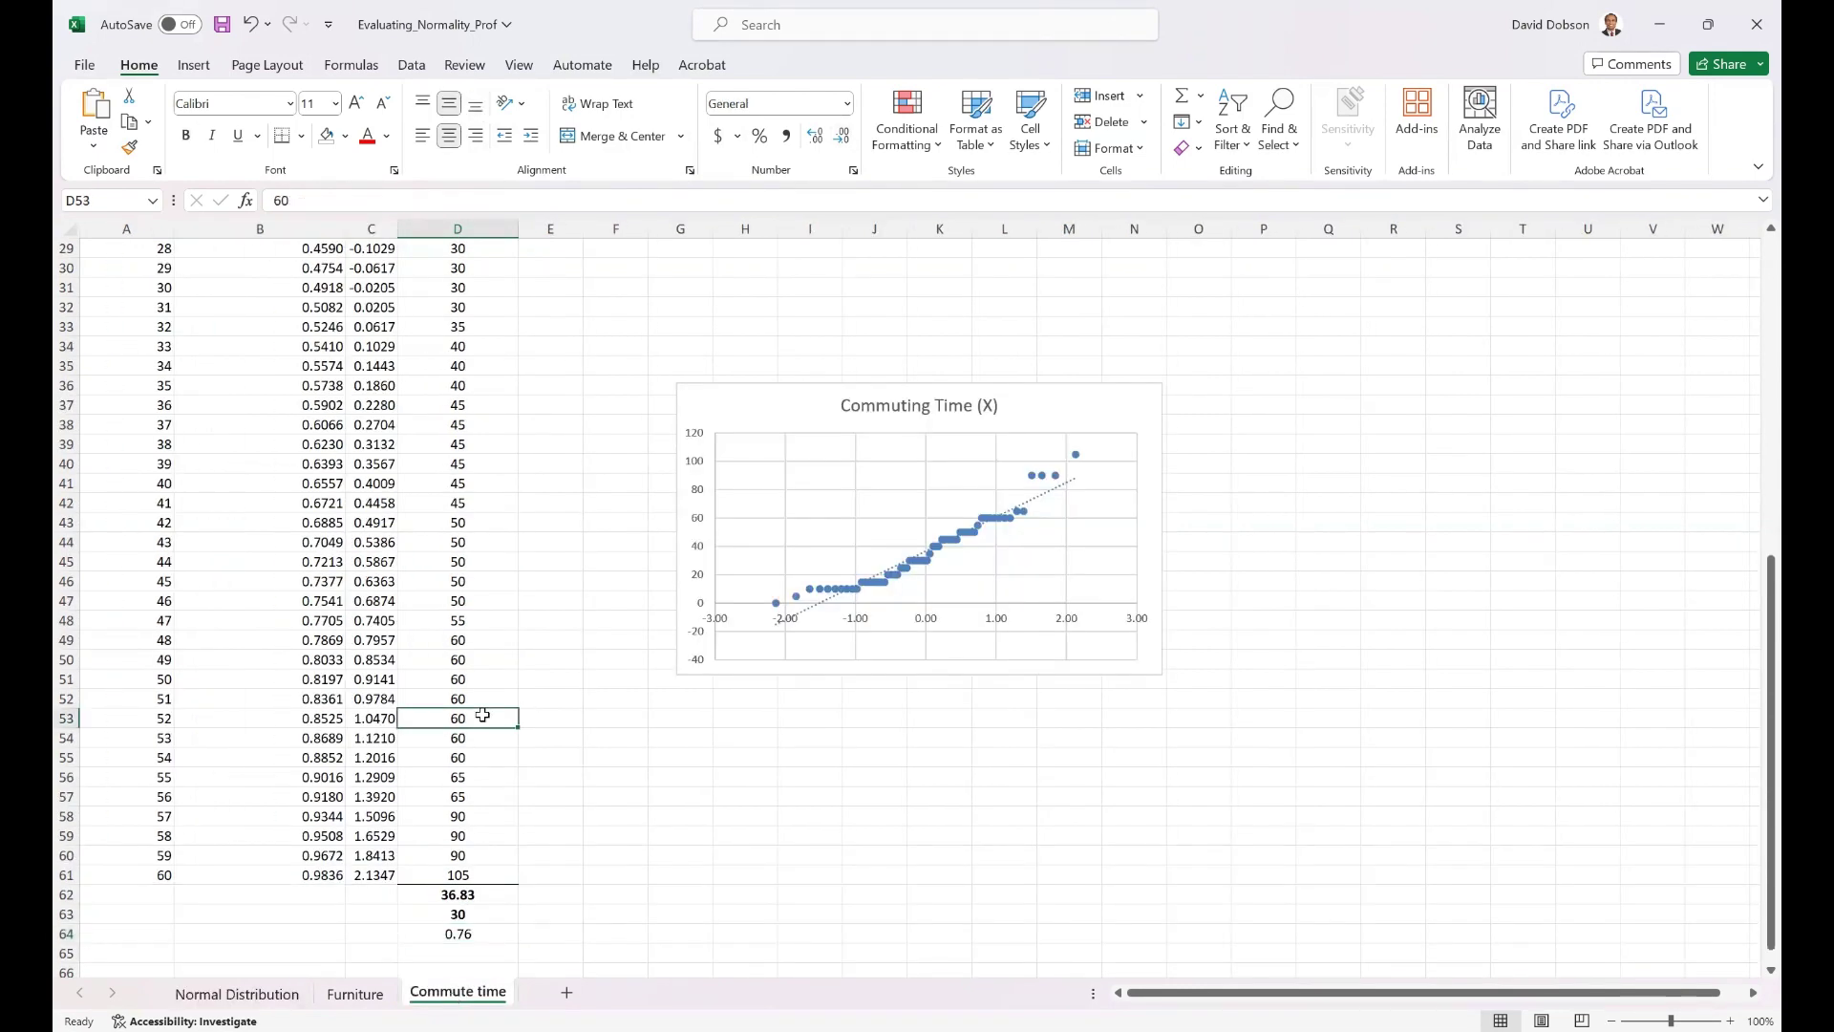
key("Up")
key("Up")
key("Up")
key("Up")
key("Up")
key("Up")
key("Up")
key("Up")
key("Up")
key("Up")
key("Up")
key("Up")
key("Up")
key("Up")
key("Up")
key("Up")
key("Up")
key("Up")
key("Up")
key("Up")
key("Up")
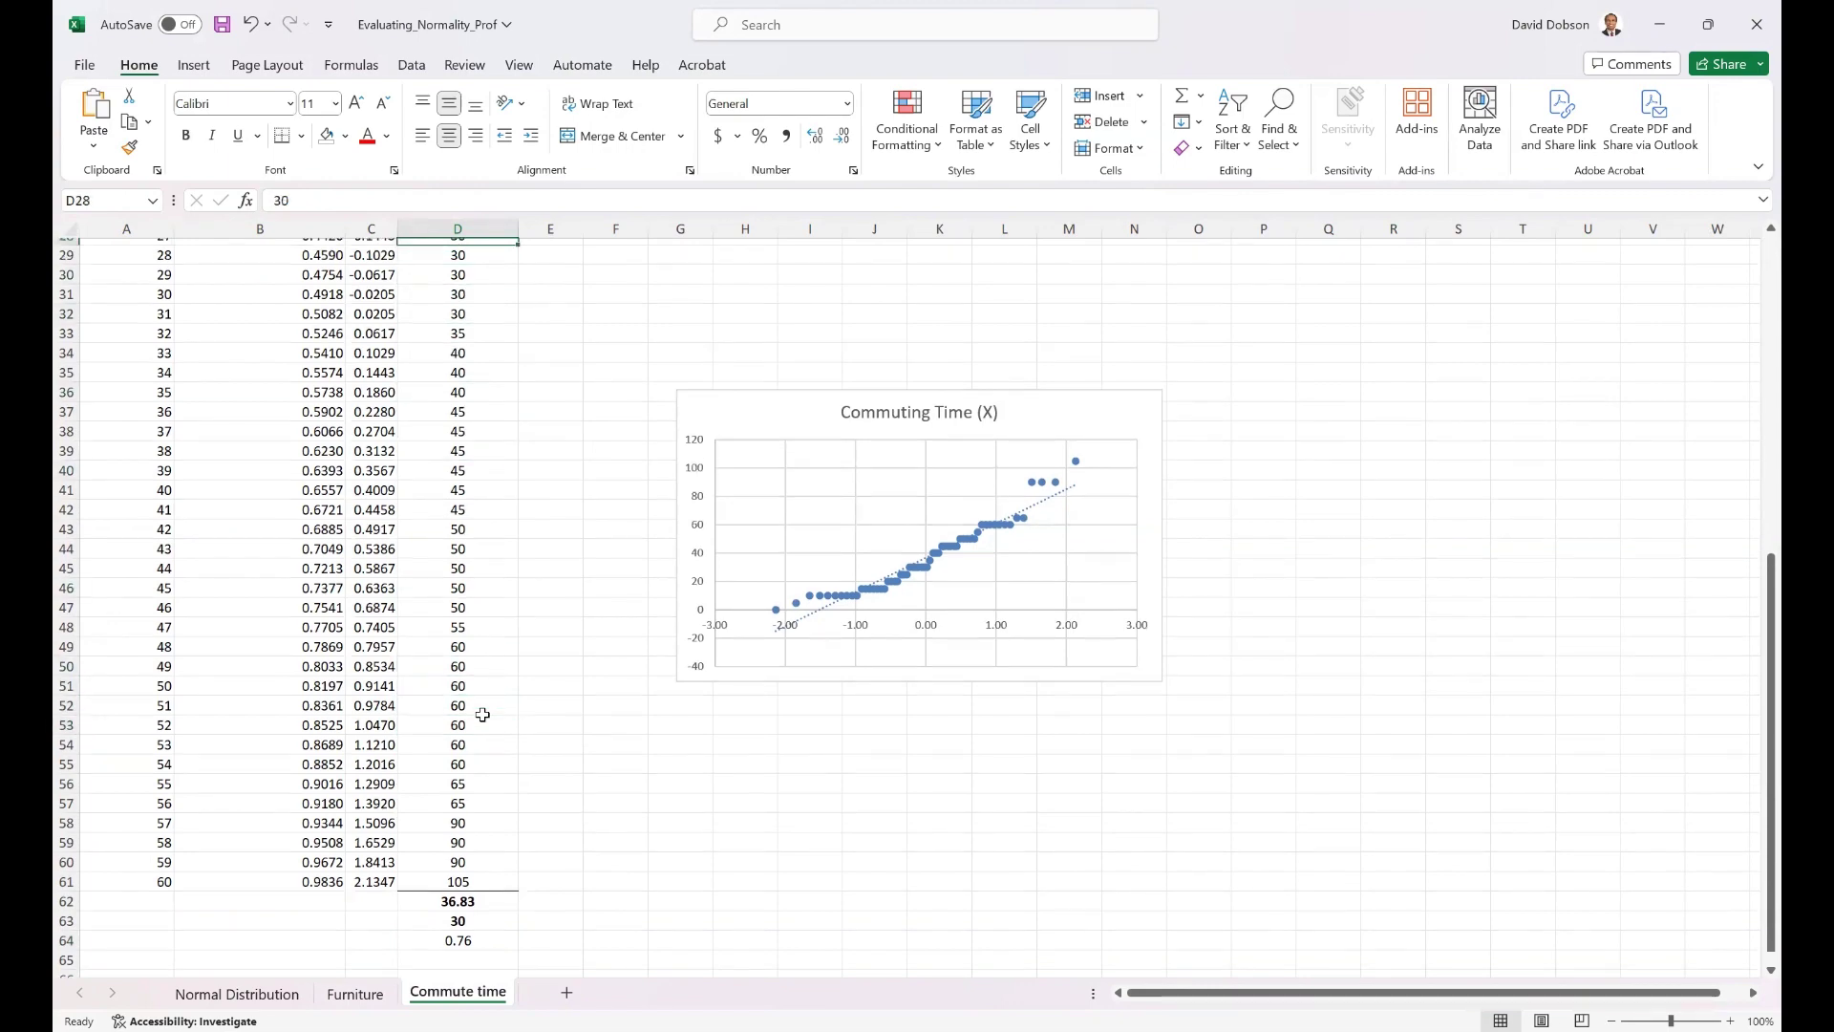
key("Up")
key("Up")
key("Up")
key("Up")
key("Up")
key("Up")
key("Up")
key("Up")
key("Up")
key("Up")
key("Up")
key("Up")
key("Up")
key("Up")
key("Up")
key("Up")
key("Up")
key("Up")
key("Up")
key("Up")
key("Down")
key("Down")
key("Down")
key("Down")
key("Down")
key("Down")
key("Down")
key("Down")
key("Down")
key("Down")
key("Down")
key("Down")
key("Down")
key("Down")
key("Down")
key("Down")
key("Down")
key("Down")
key("Down")
key("Down")
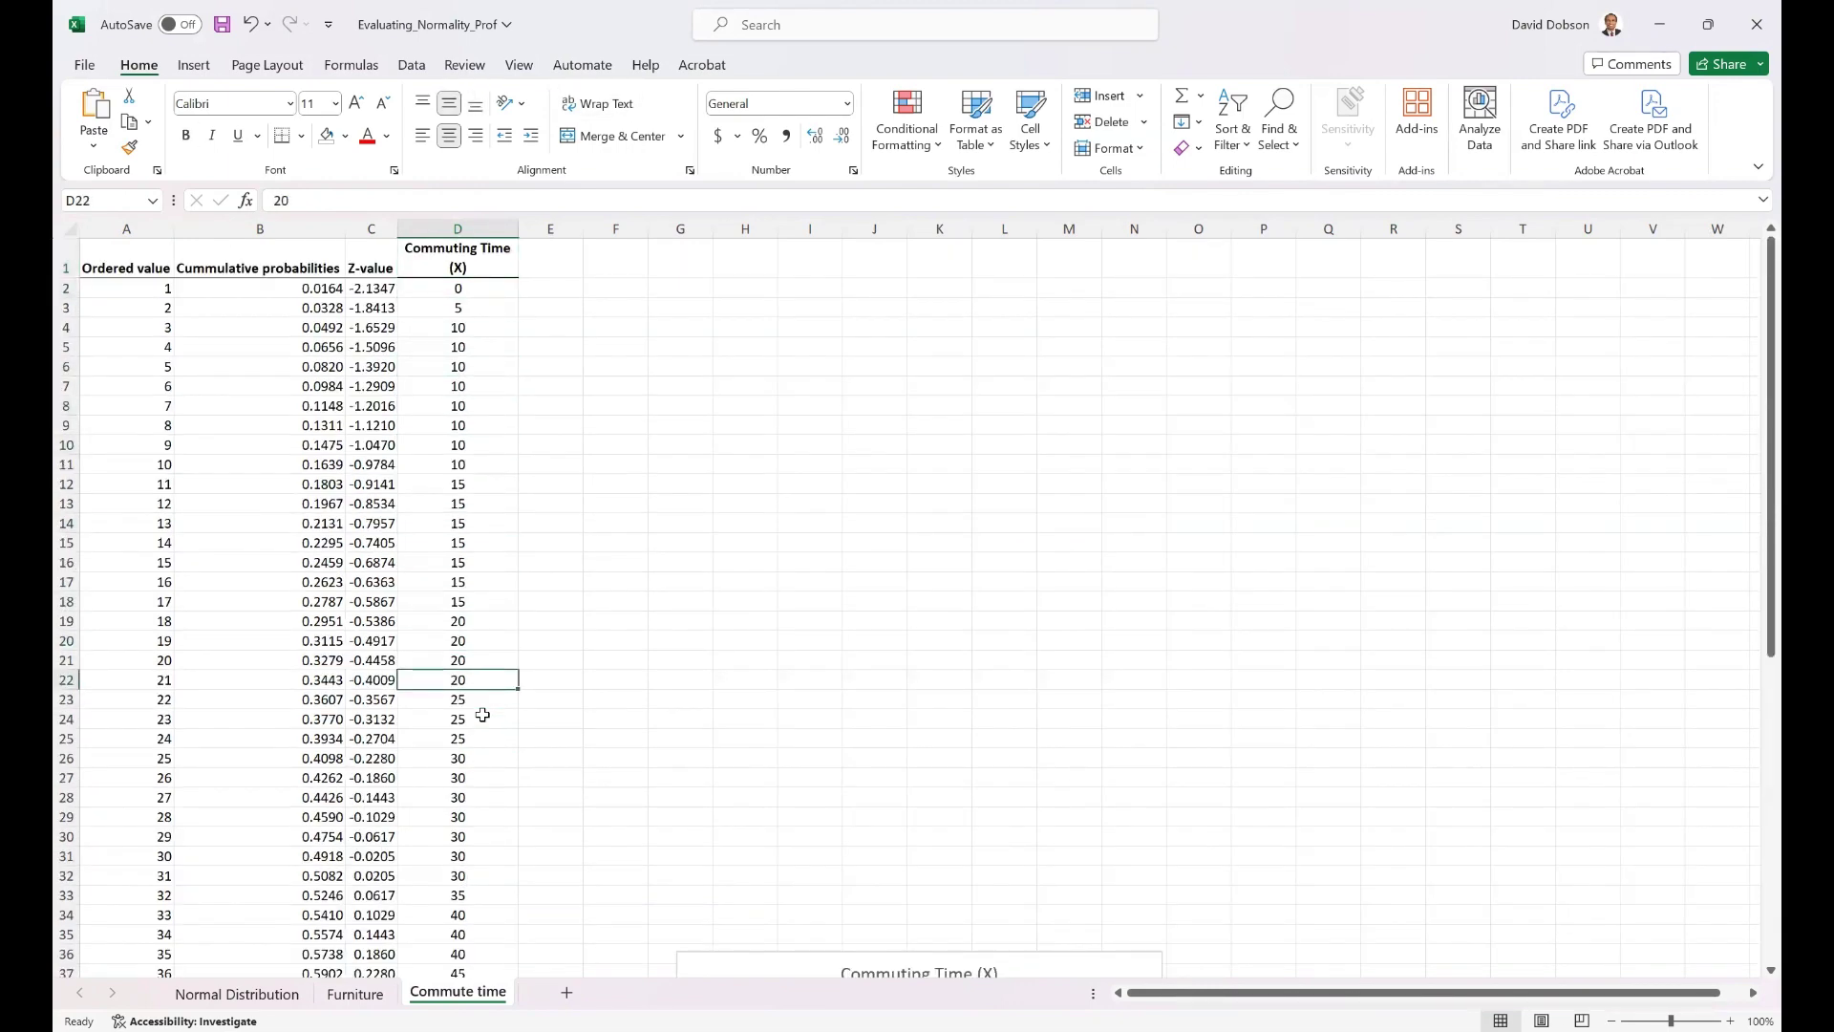
key("Down")
key("Down")
key("Down")
key("Down")
key("Down")
key("Down")
key("Down")
key("Down")
key("Down")
key("Down")
key("Down")
key("Down")
key("Down")
key("Down")
key("Down")
key("Down")
key("Down")
key("Down")
key("Down")
key("Down")
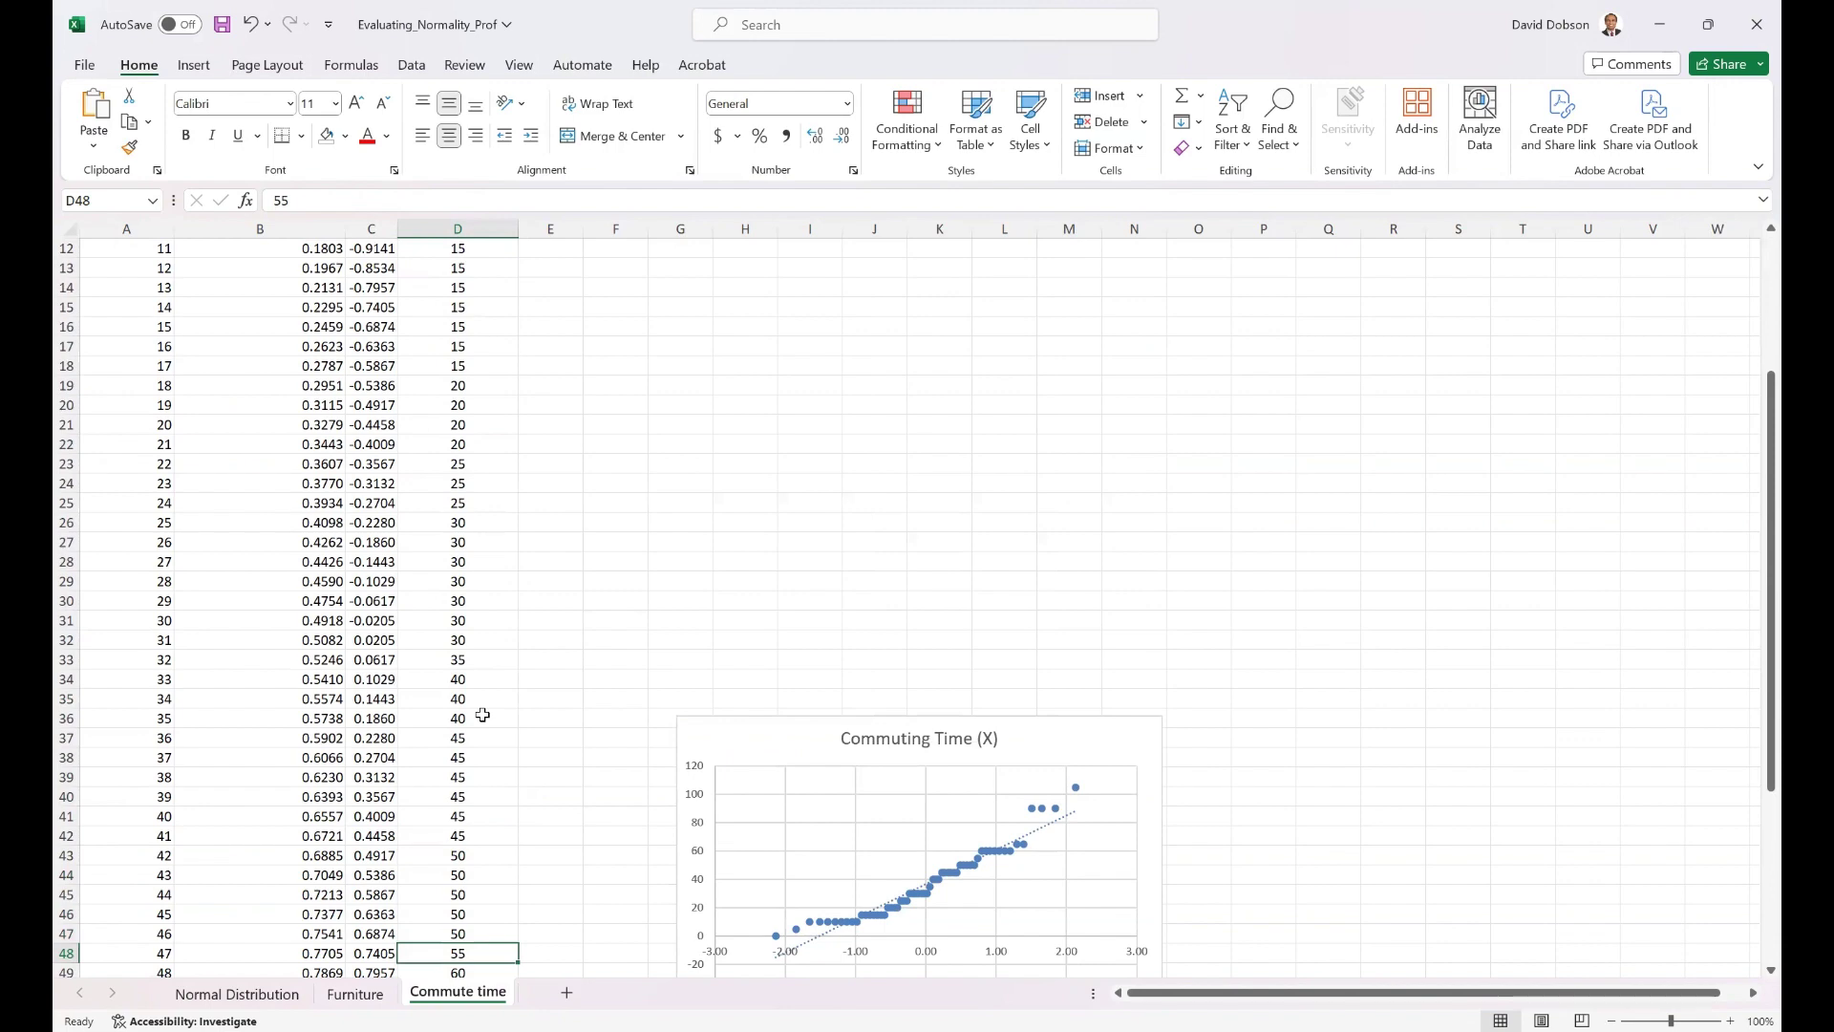
key("Down")
key("Down")
key("Down")
key("Down")
key("Down")
key("Down")
key("Down")
key("Down")
key("Down")
key("Down")
key("Down")
key("Down")
key("Down")
key("Down")
key("Down")
key("Down")
key("Down")
key("Down")
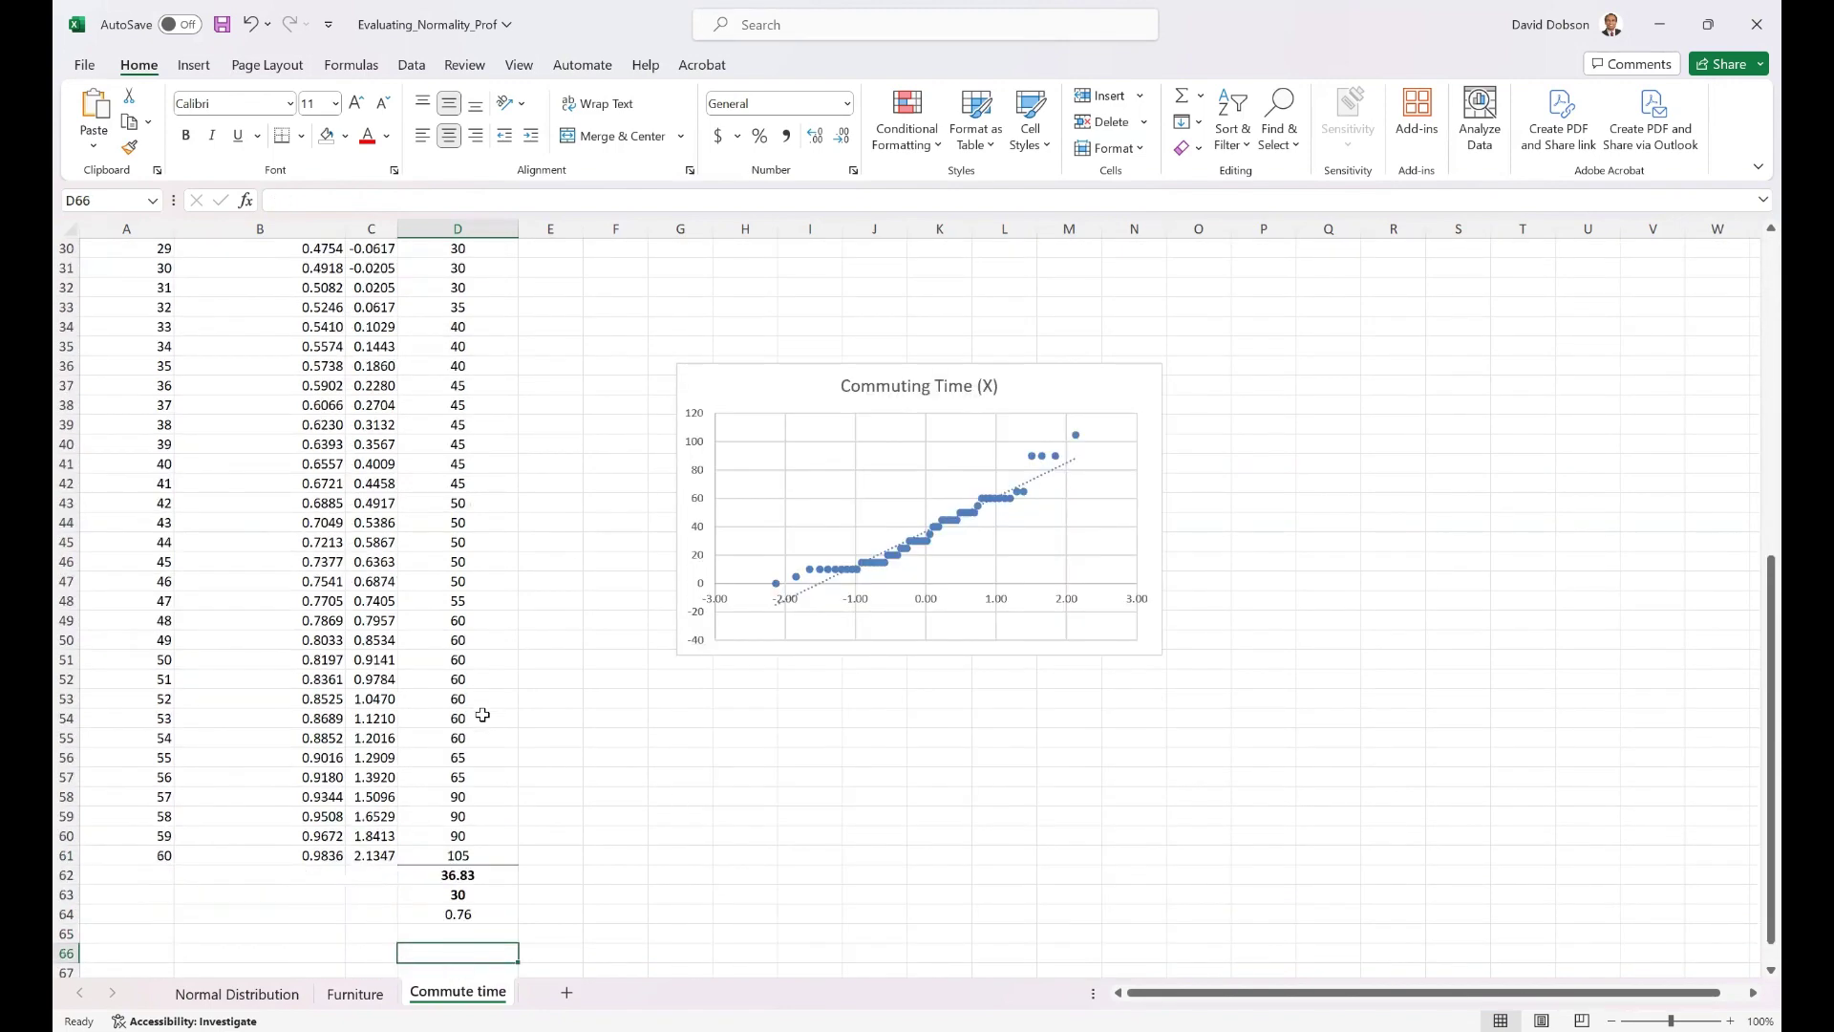
key("ctrl+Up")
key("ctrl+Up")
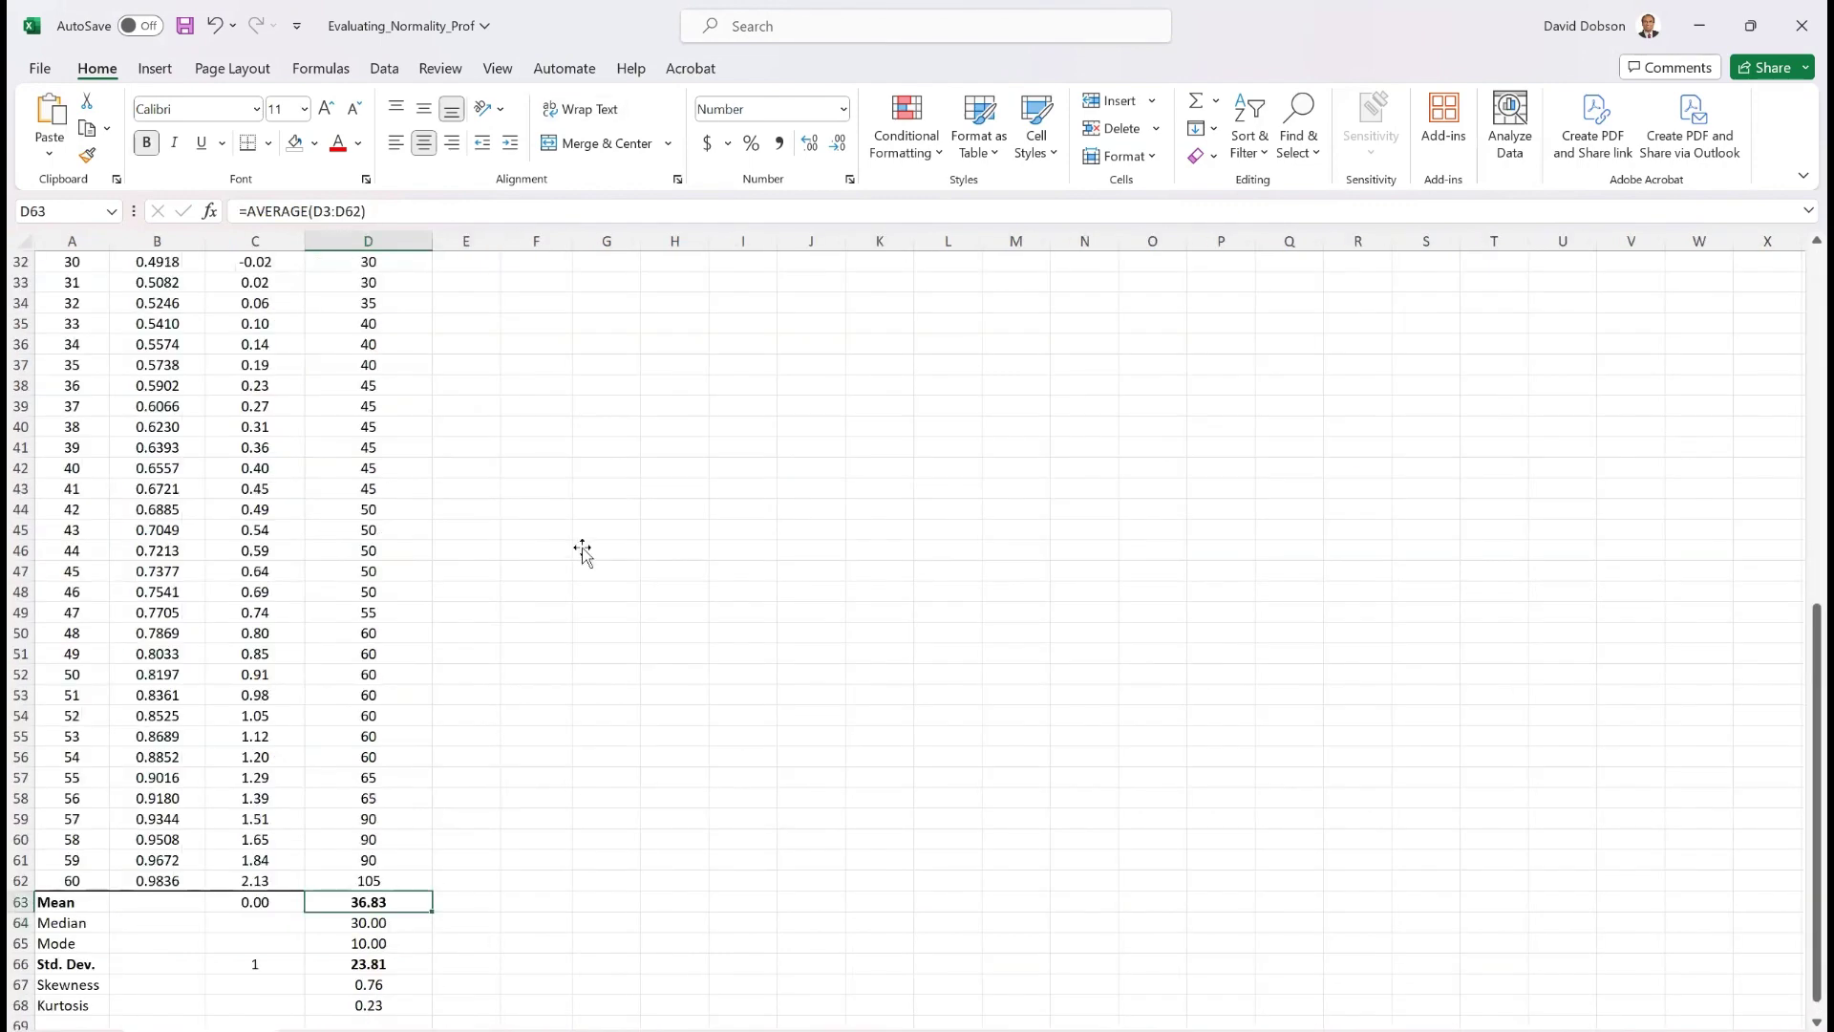
Examine the column headings and the normal probability plot of commute time on the Normal Distribution sheet
key("ctrl+Home")
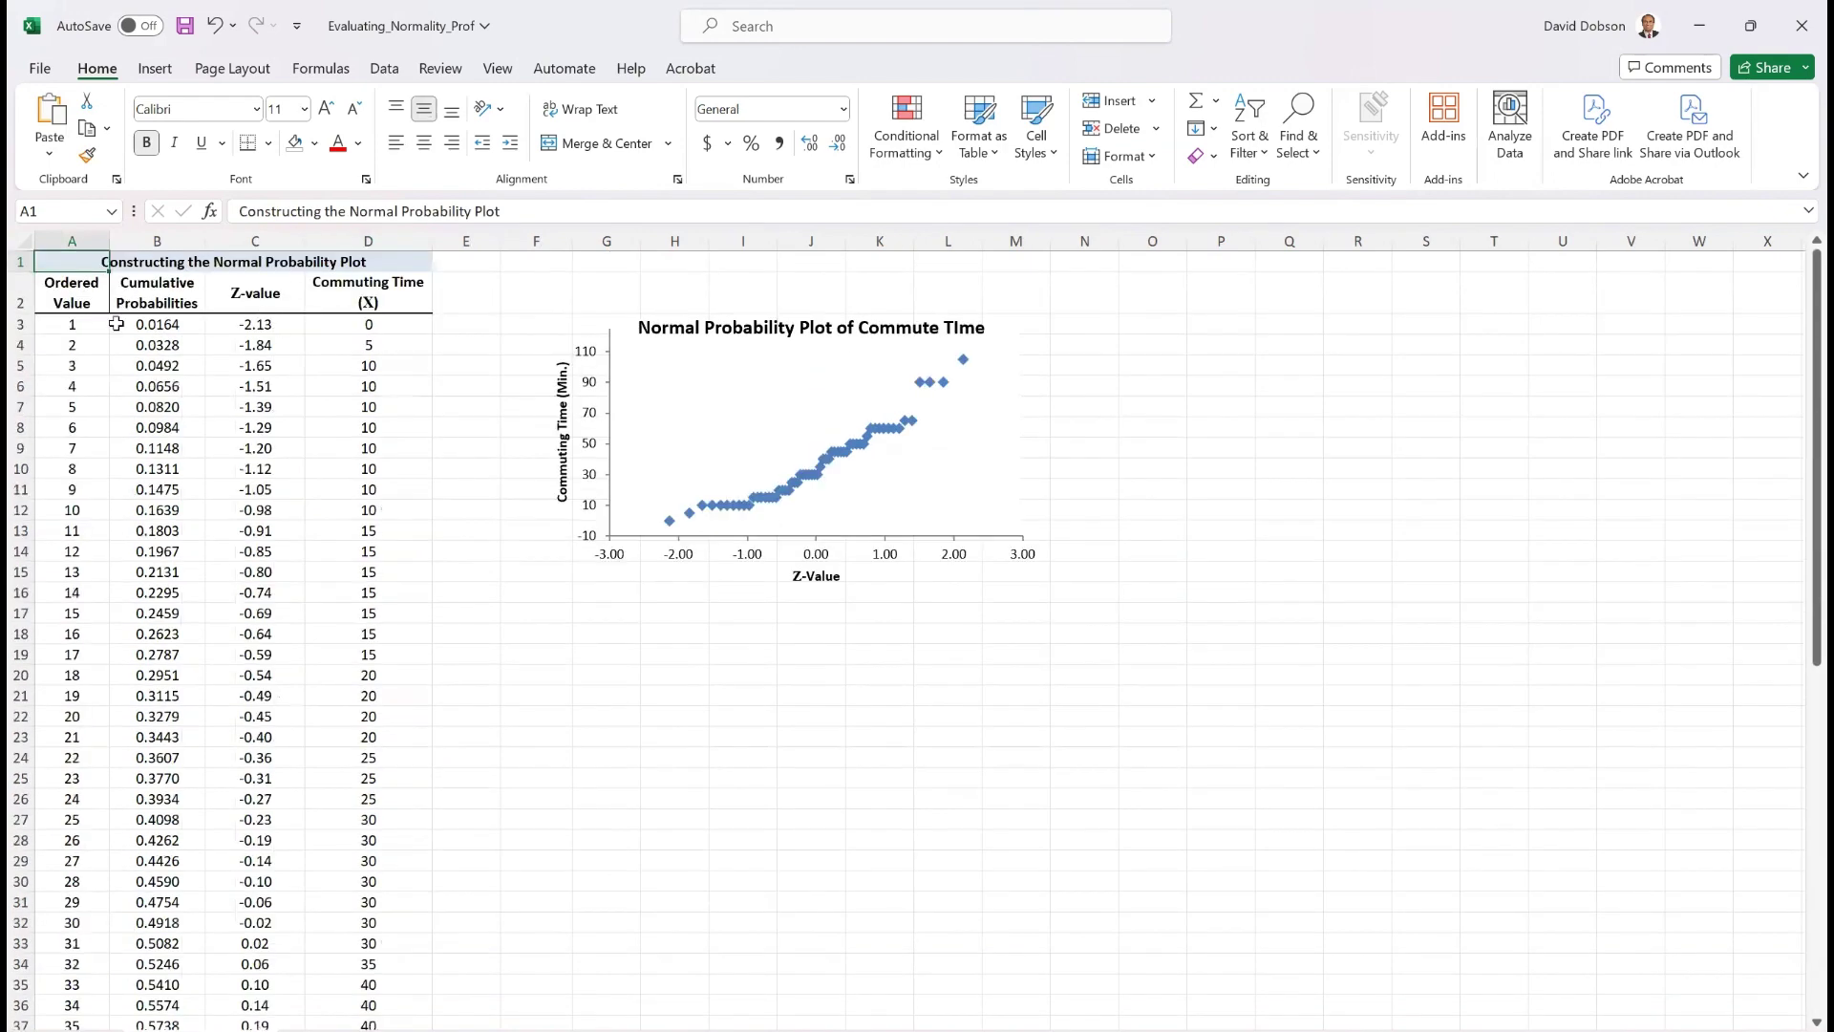
key("Down")
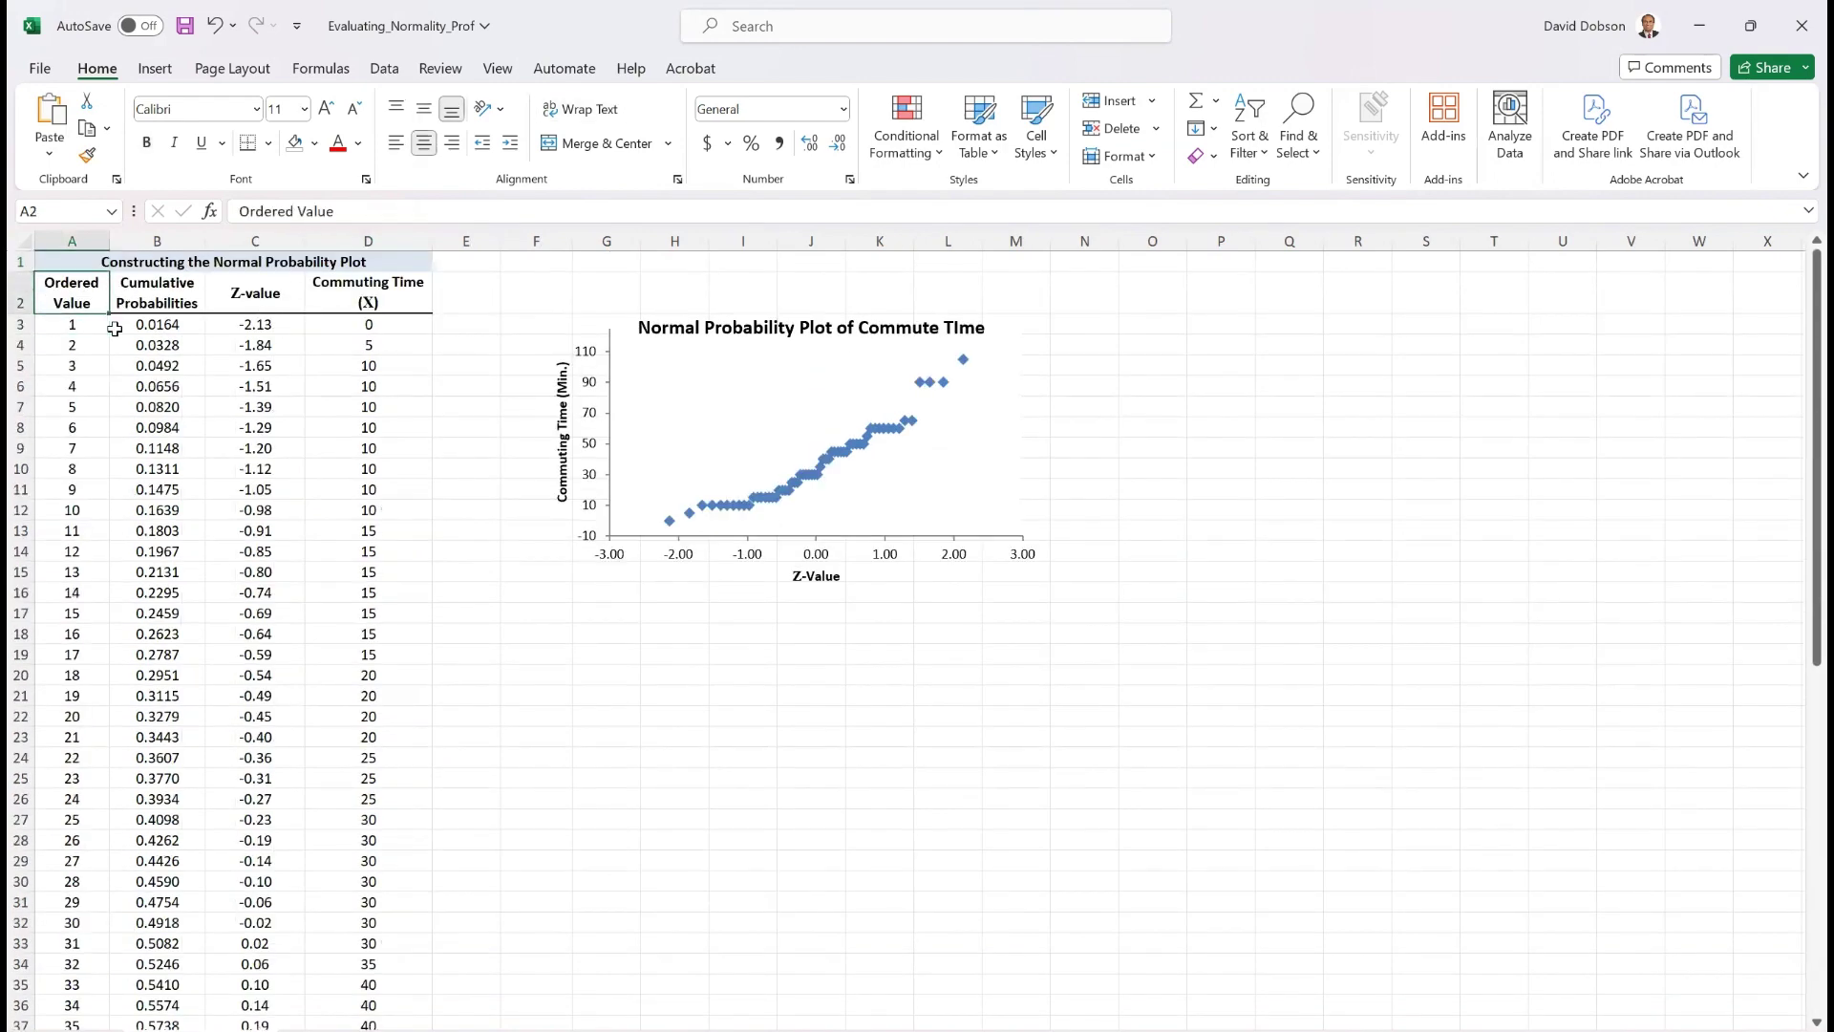
key("Right")
key("Up")
key("Down")
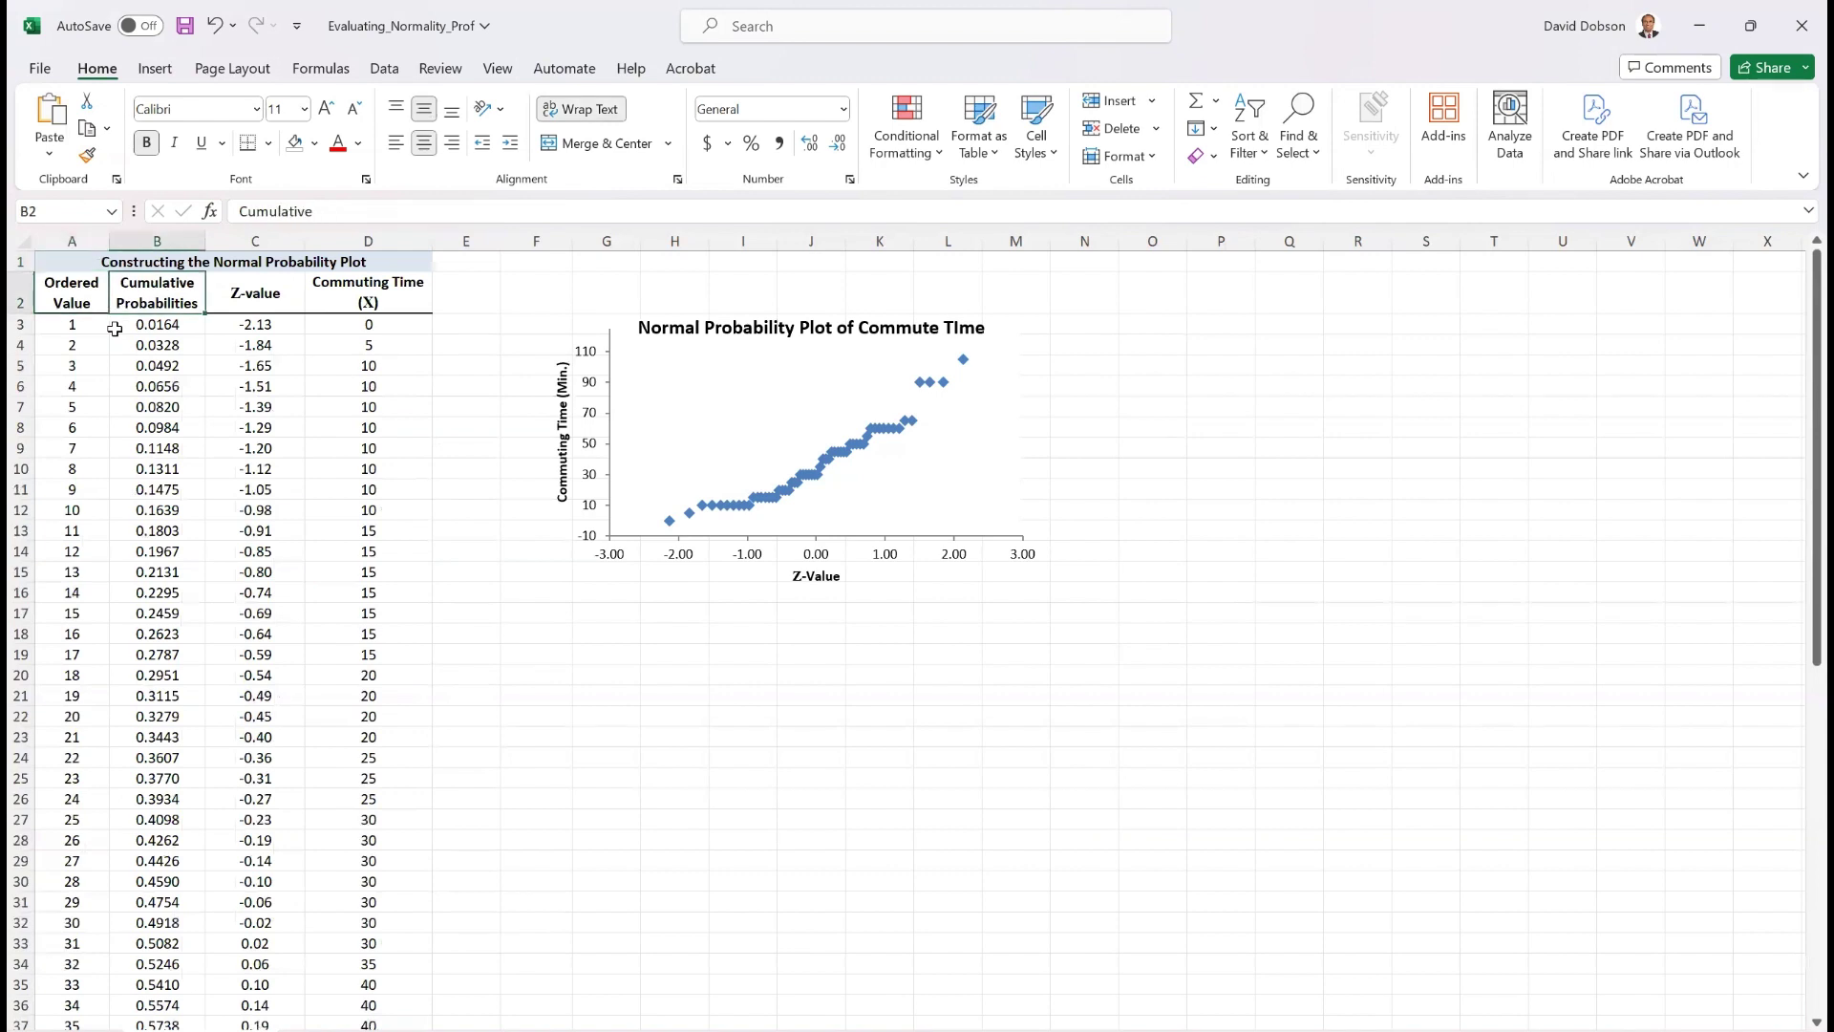
key("Right")
key("Right")
key("Right")
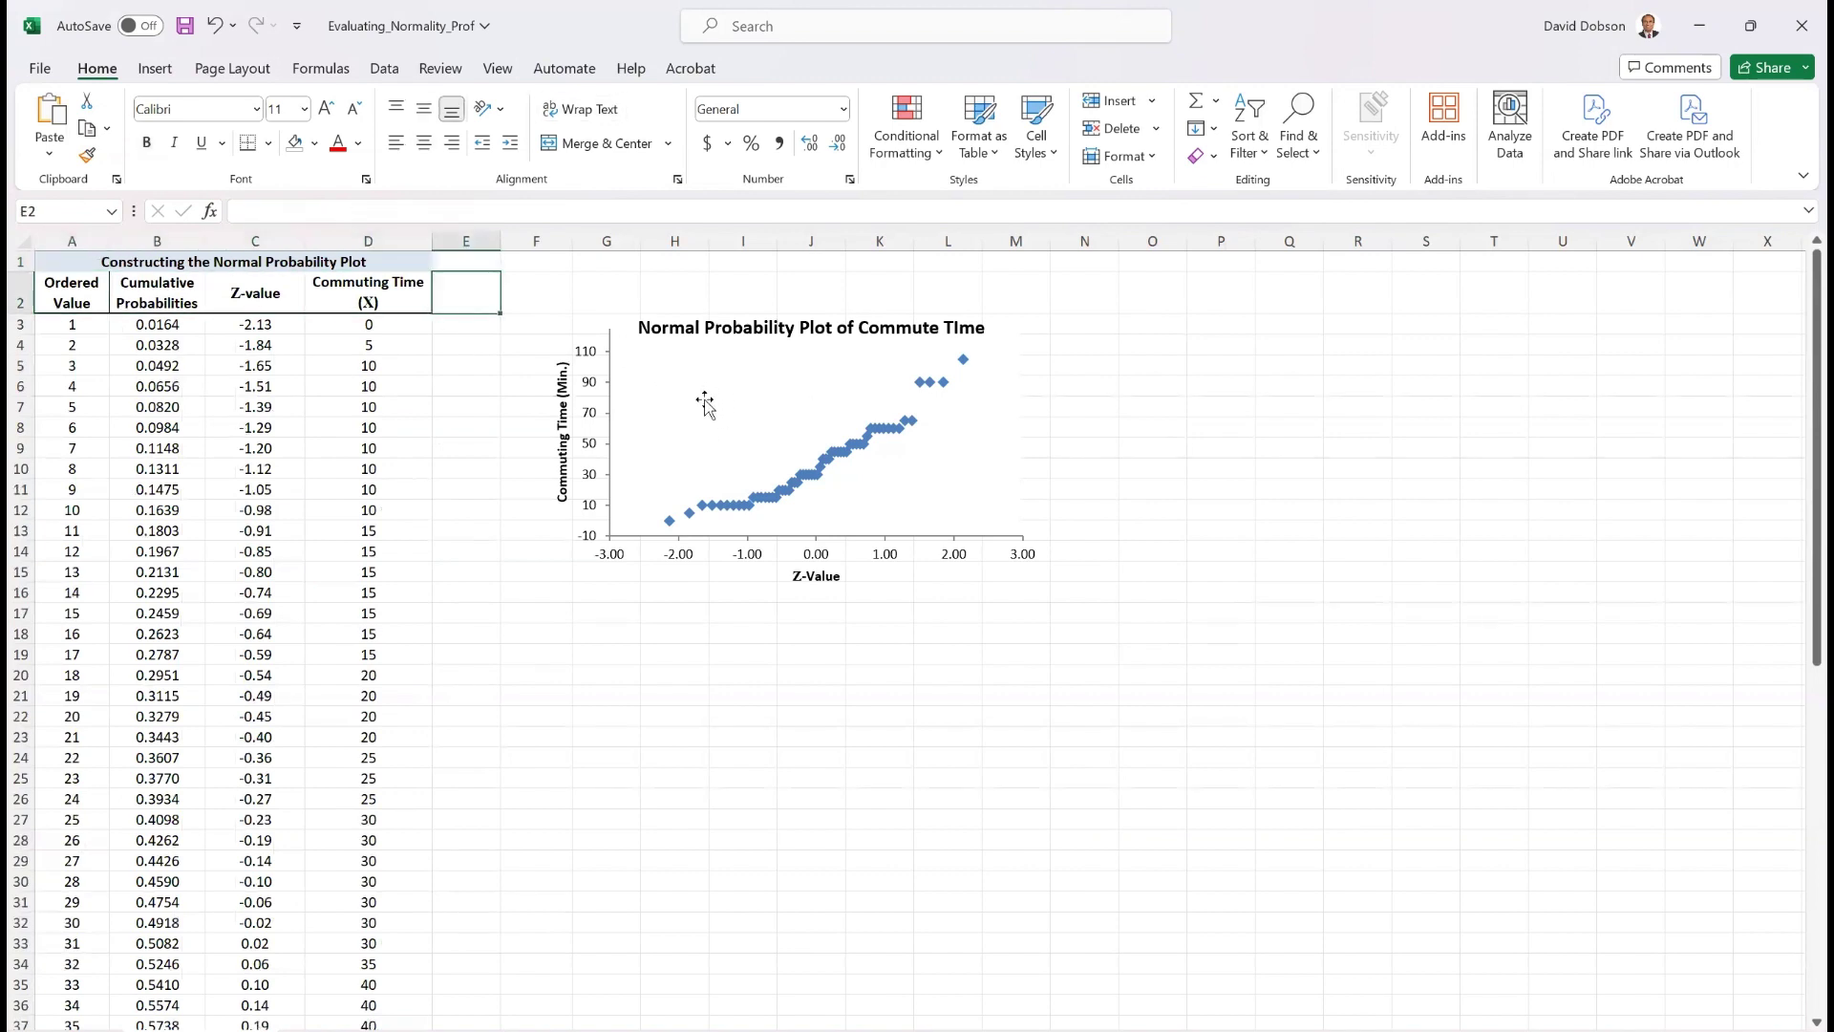
left_click(704, 401)
left_click(611, 682)
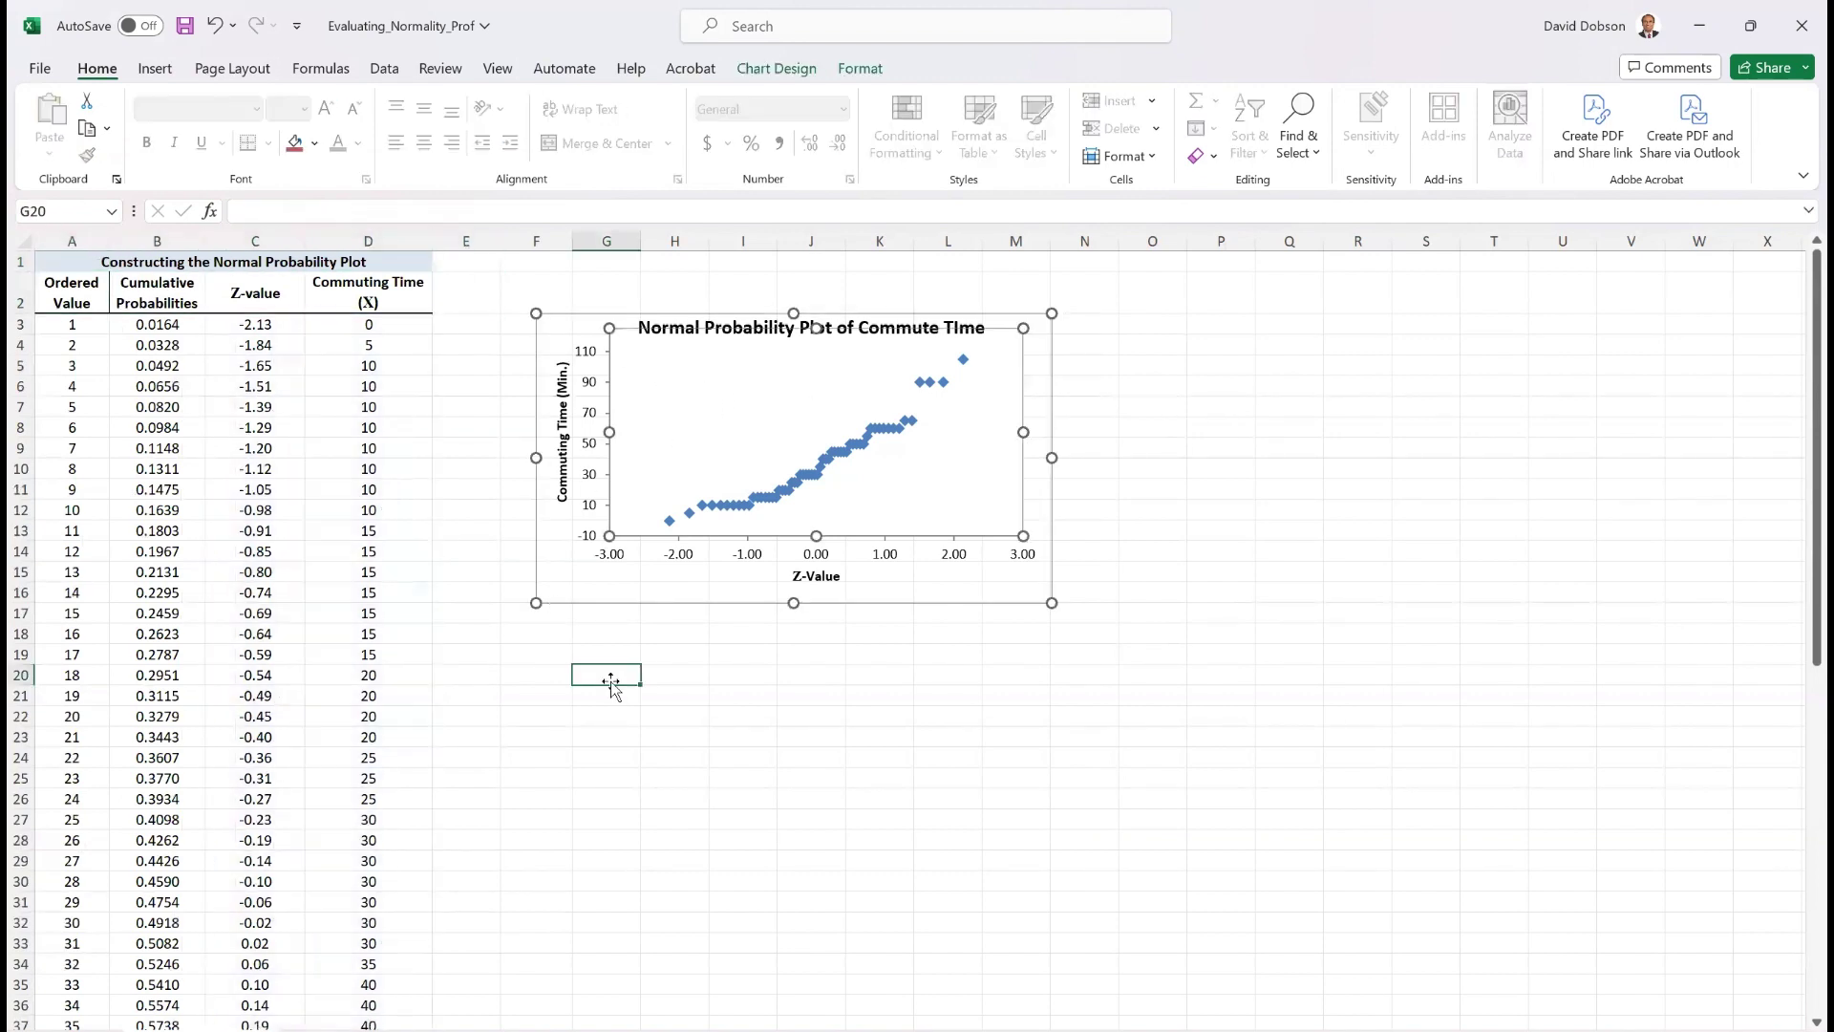